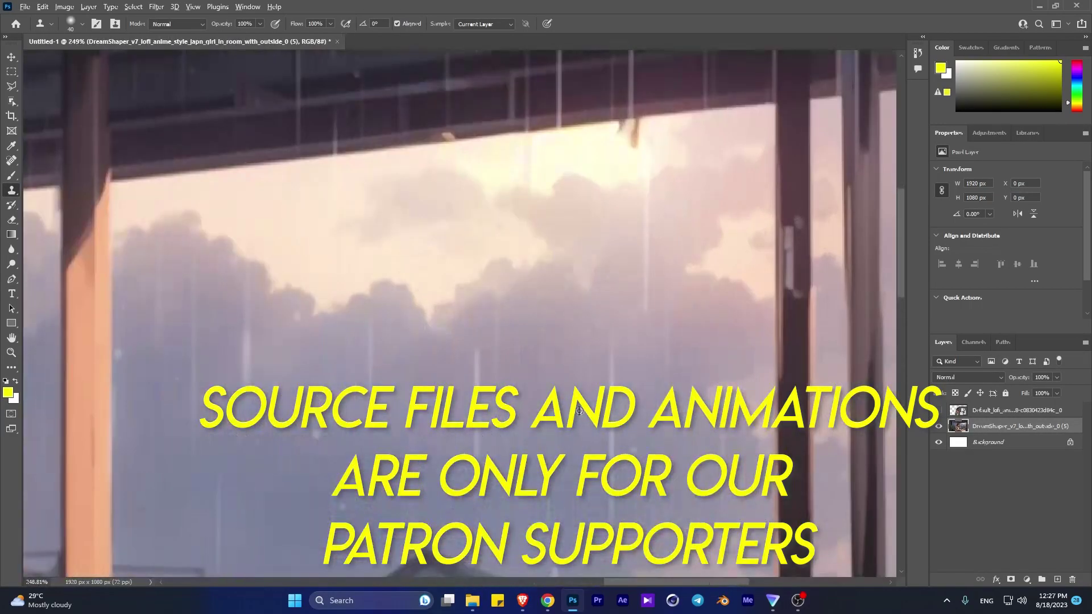
Lasso a patch of cloudy sky in the window as a trial selection.
{"action": "scroll", "coordinate": [578, 411], "scroll_direction": "up", "scroll_amount": 2}
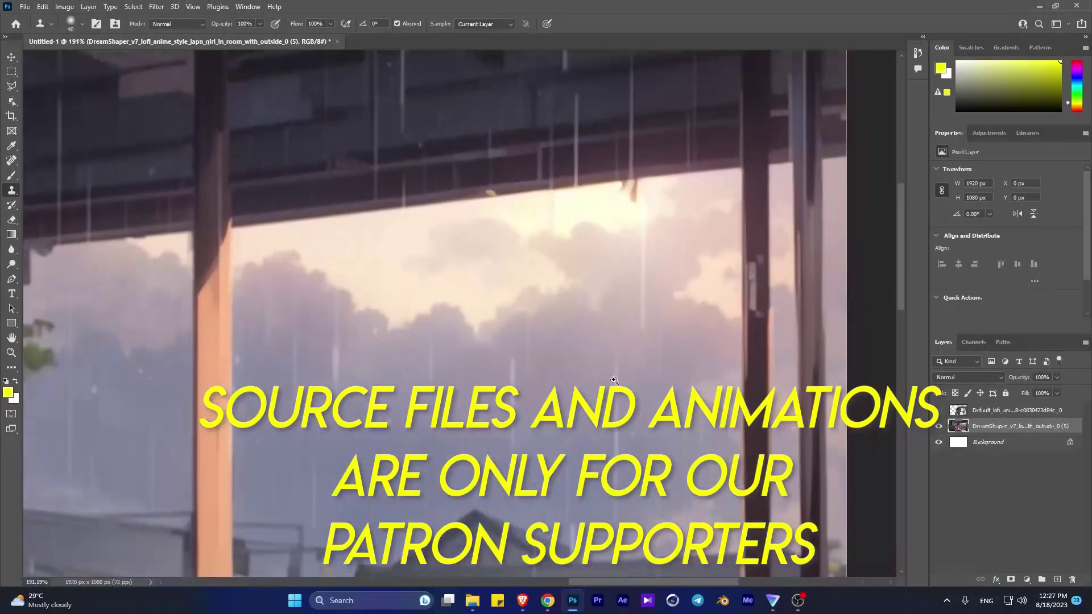
{"action": "scroll", "coordinate": [597, 386], "scroll_direction": "up", "scroll_amount": 2}
{"action": "scroll", "coordinate": [625, 352], "scroll_direction": "up", "scroll_amount": 1}
{"action": "right_click", "coordinate": [648, 324]}
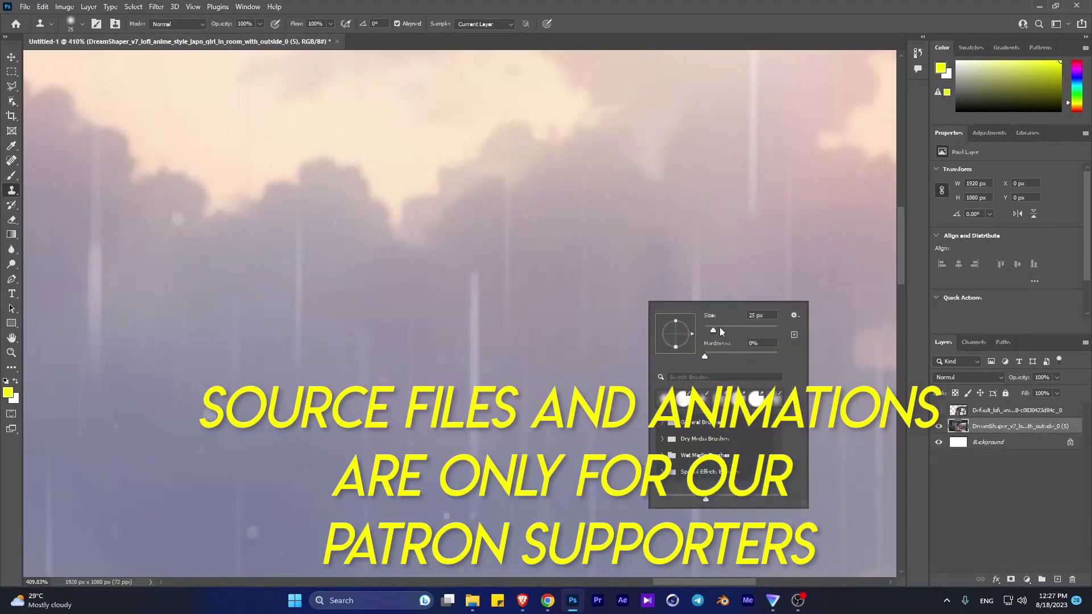
{"action": "scroll", "coordinate": [653, 421], "scroll_direction": "down", "scroll_amount": 5}
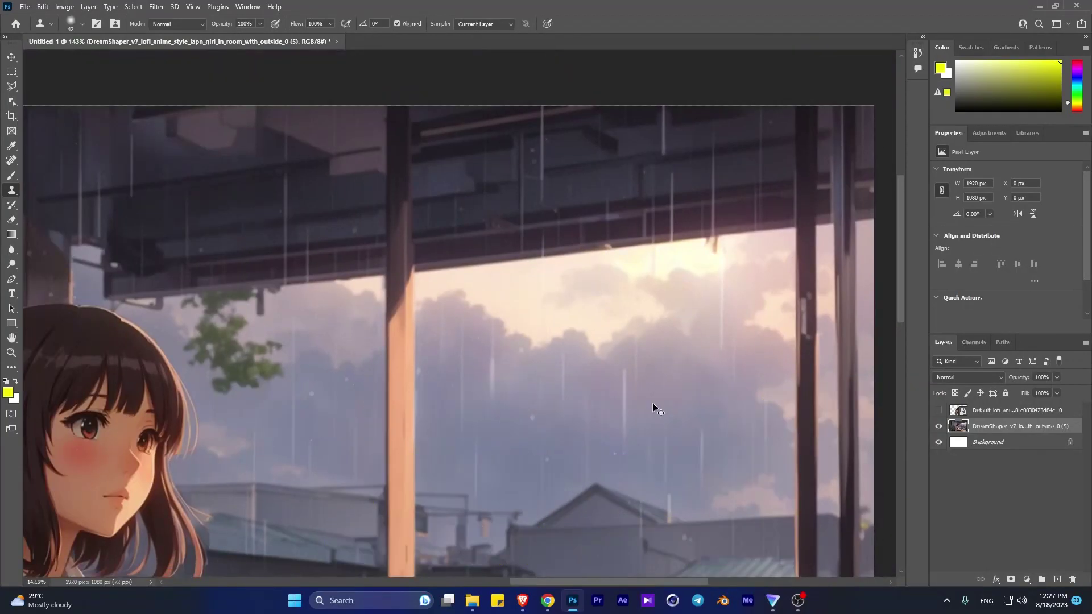
{"action": "key", "text": "l"}
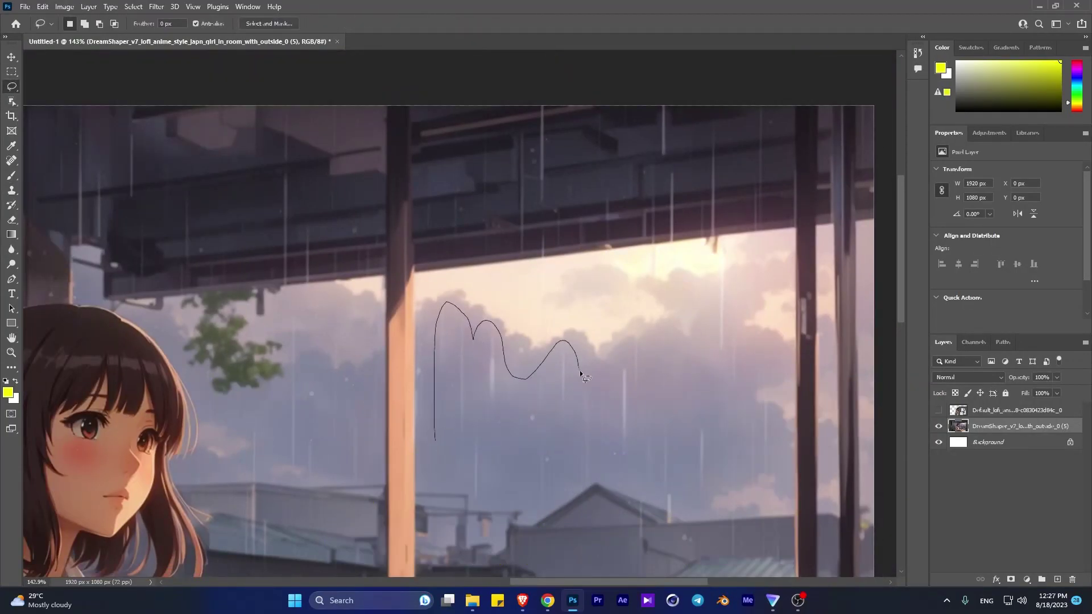
{"action": "left_click_drag", "start_coordinate": [596, 472], "coordinate": [437, 438]}
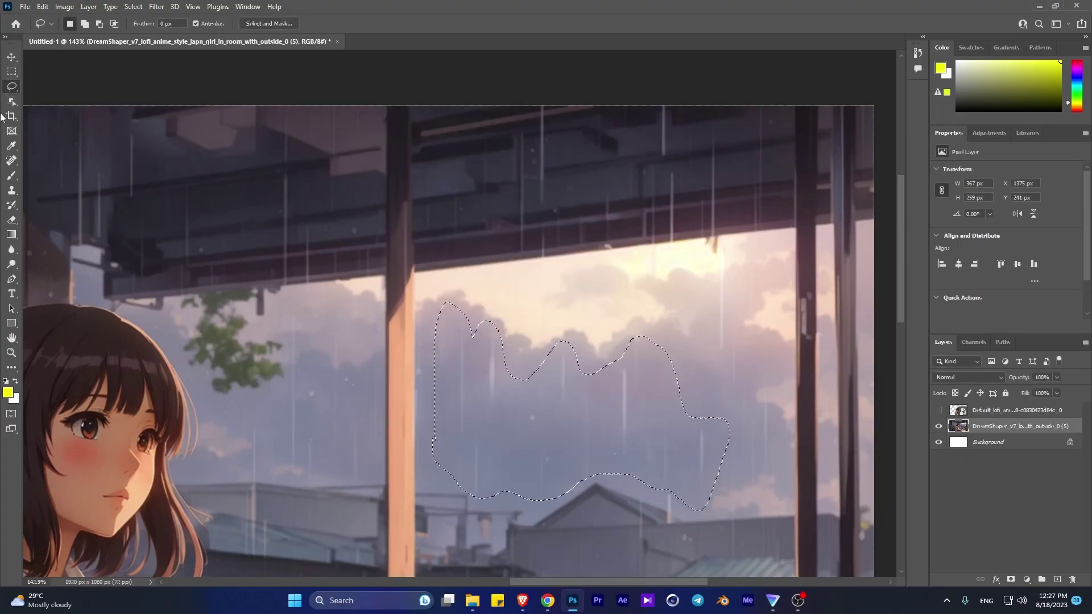
Switch to the Clone Stamp, enlarge its brush to 94 px, and deselect with Ctrl+D.
{"action": "key", "text": "s"}
{"action": "right_click", "coordinate": [628, 412]}
{"action": "left_click_drag", "start_coordinate": [617, 409], "coordinate": [632, 408]}
{"action": "key", "text": "Return"}
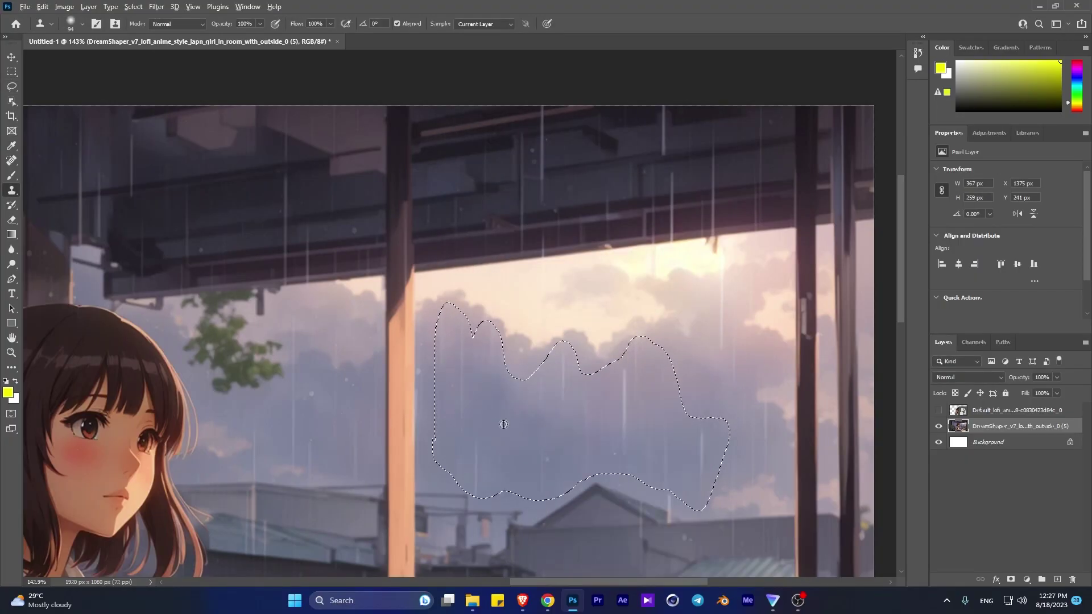
{"action": "key", "text": "ctrl+d"}
Shrink the Clone Stamp brush to 32 px.
{"action": "scroll", "coordinate": [534, 456], "scroll_direction": "down", "scroll_amount": 5}
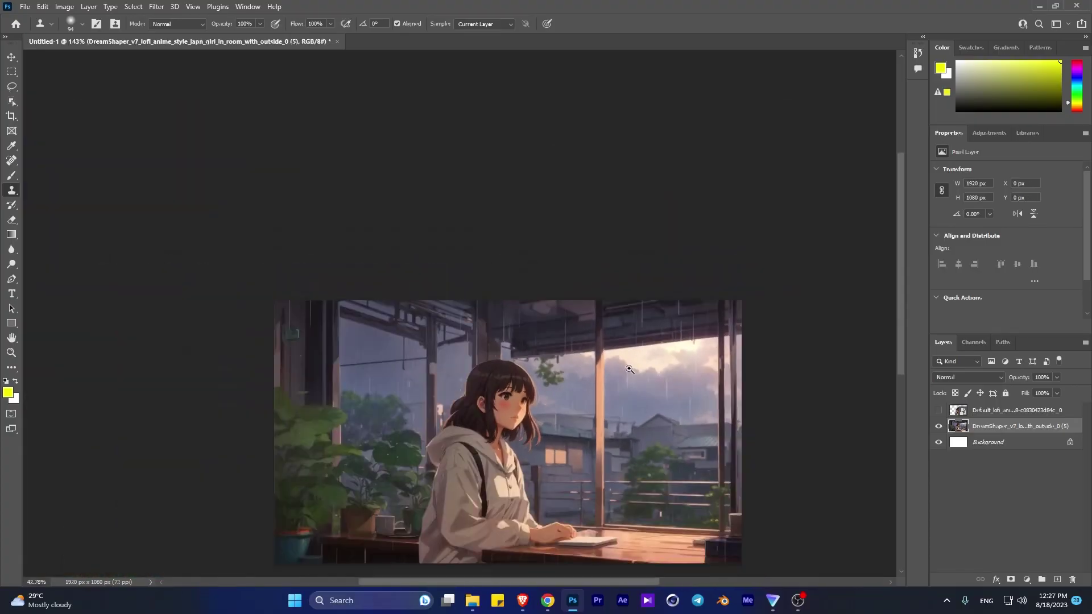
{"action": "scroll", "coordinate": [501, 352], "scroll_direction": "up", "scroll_amount": 10}
{"action": "right_click", "coordinate": [481, 329]}
{"action": "left_click_drag", "start_coordinate": [482, 326], "coordinate": [467, 328]}
{"action": "key", "text": "Return"}
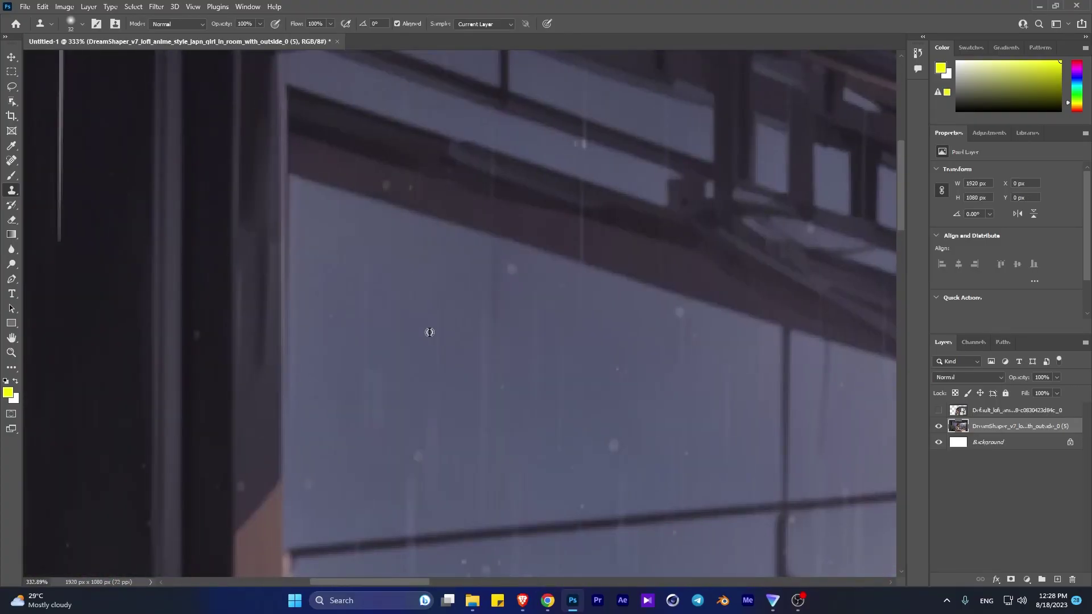
Sample clean wall and clone away the light specks on the wall and dark beam.
{"action": "left_click", "coordinate": [403, 285], "text": "alt"}
{"action": "left_click", "coordinate": [418, 456]}
{"action": "left_click_drag", "start_coordinate": [360, 195], "coordinate": [398, 188]}
{"action": "left_click", "coordinate": [512, 269]}
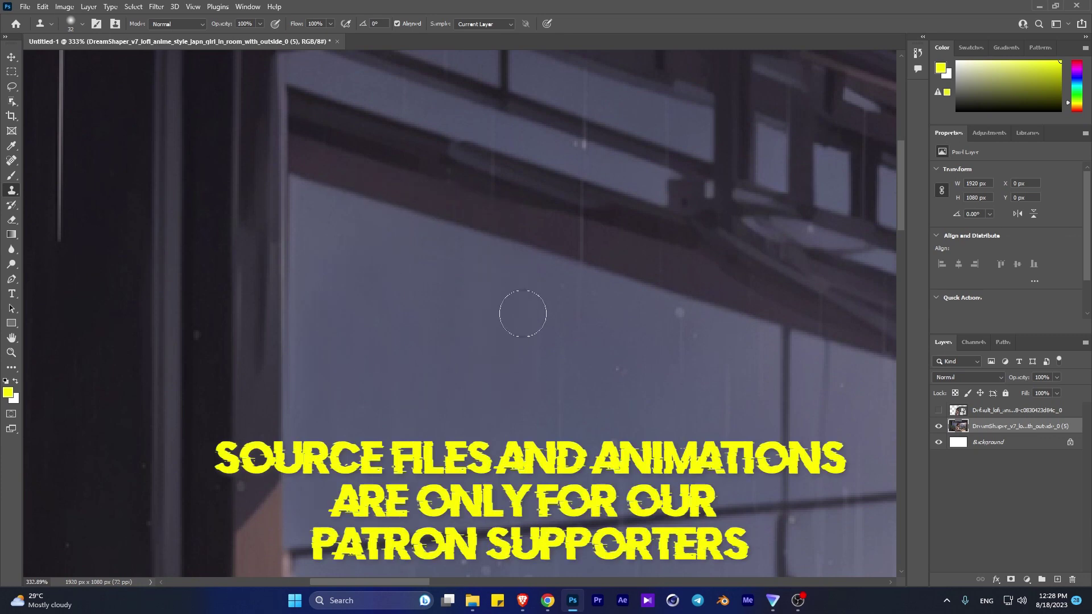
{"action": "left_click", "coordinate": [616, 368]}
{"action": "left_click", "coordinate": [679, 313]}
Smooth the kink in the dark window bar, then resample clean wall.
{"action": "mouse_move", "coordinate": [730, 455]}
{"action": "left_mouse_down"}
{"action": "mouse_move", "coordinate": [680, 387]}
{"action": "mouse_move", "coordinate": [699, 378]}
{"action": "mouse_move", "coordinate": [473, 190]}
{"action": "left_mouse_up"}
{"action": "scroll", "coordinate": [736, 407], "scroll_direction": "down", "scroll_amount": 1}
{"action": "left_click", "coordinate": [416, 310]}
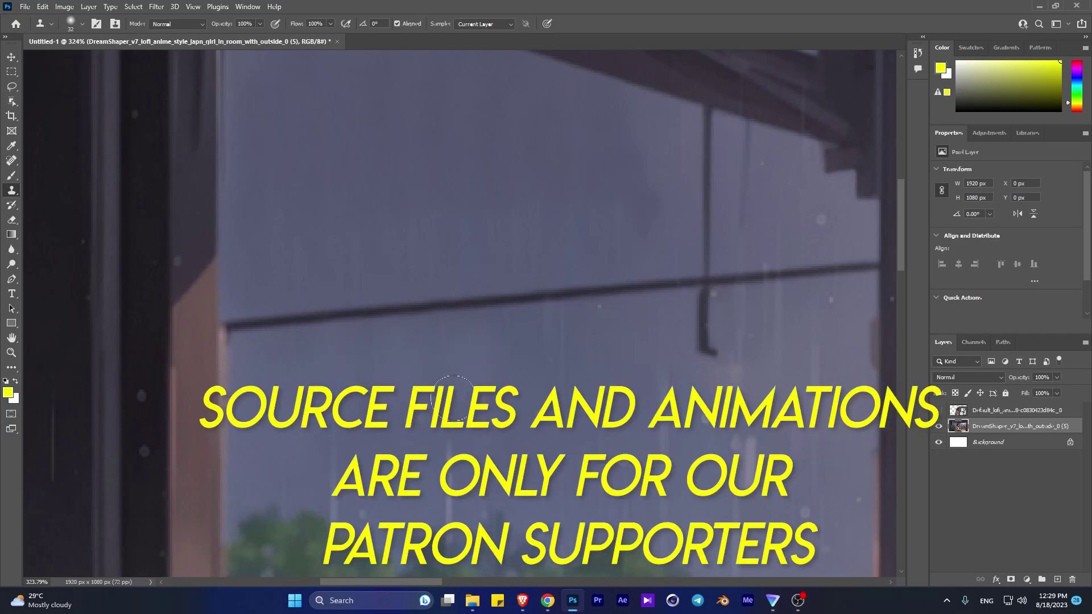
{"action": "left_click", "coordinate": [335, 469], "text": "alt"}
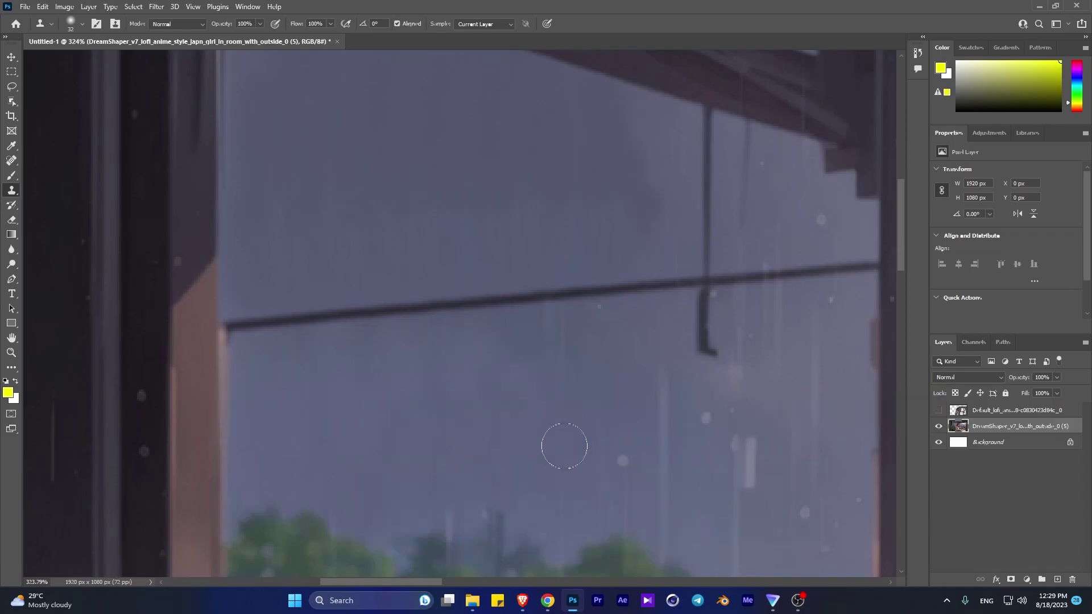
{"action": "scroll", "coordinate": [607, 402], "scroll_direction": "down", "scroll_amount": 10}
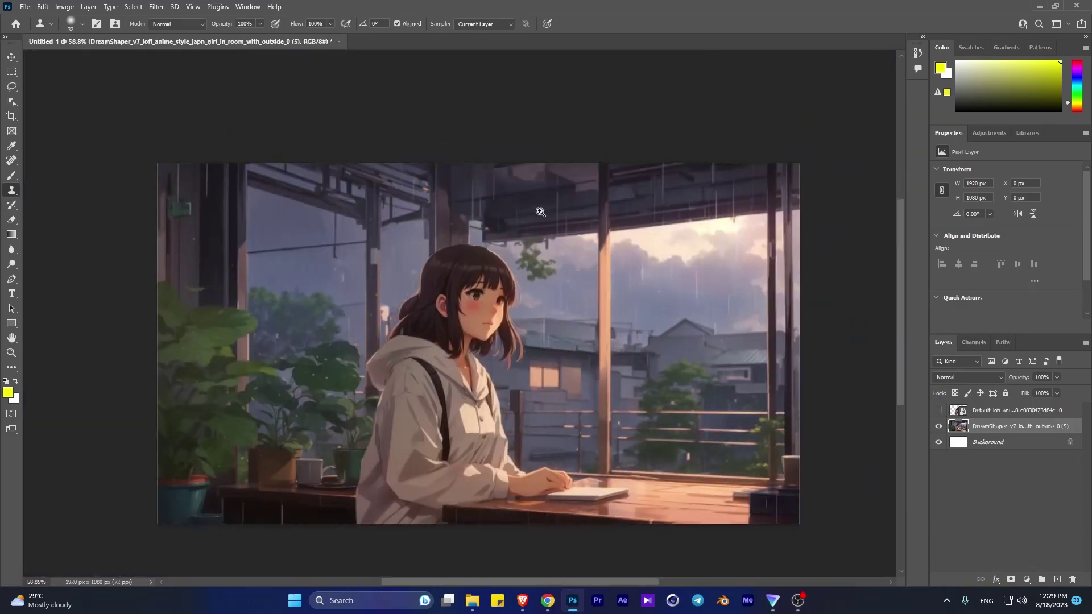
Set the Clone Stamp brush size to 10 px.
{"action": "scroll", "coordinate": [543, 194], "scroll_direction": "up", "scroll_amount": 5}
{"action": "scroll", "coordinate": [544, 181], "scroll_direction": "down", "scroll_amount": 4}
{"action": "scroll", "coordinate": [608, 222], "scroll_direction": "up", "scroll_amount": 7}
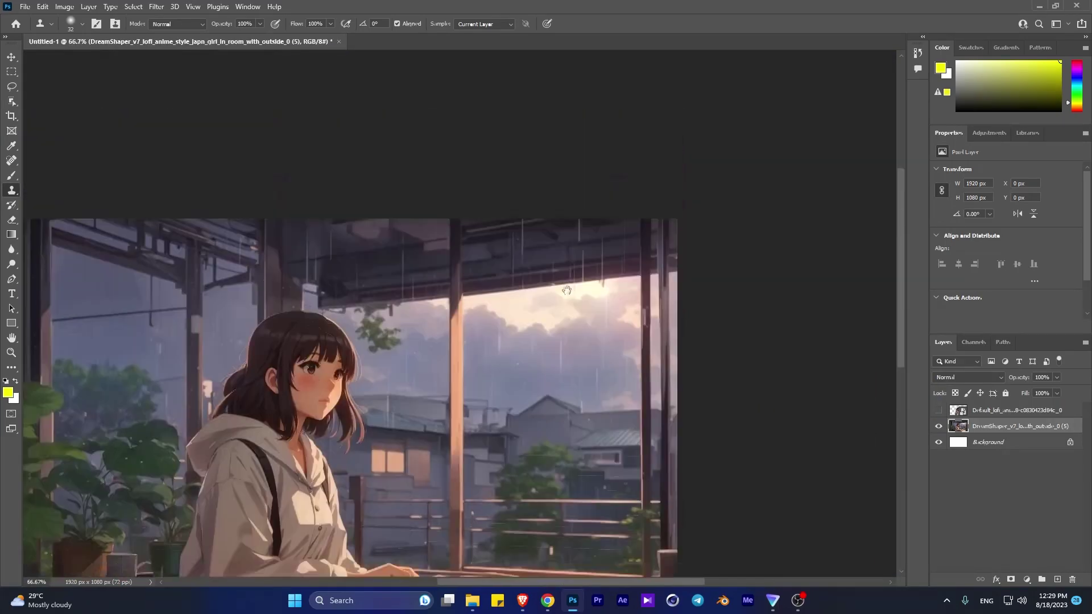
{"action": "scroll", "coordinate": [607, 221], "scroll_direction": "down", "scroll_amount": 5}
{"action": "scroll", "coordinate": [317, 290], "scroll_direction": "up", "scroll_amount": 6}
{"action": "right_click", "coordinate": [317, 289]}
{"action": "type", "text": "10"}
{"action": "key", "text": "Return"}
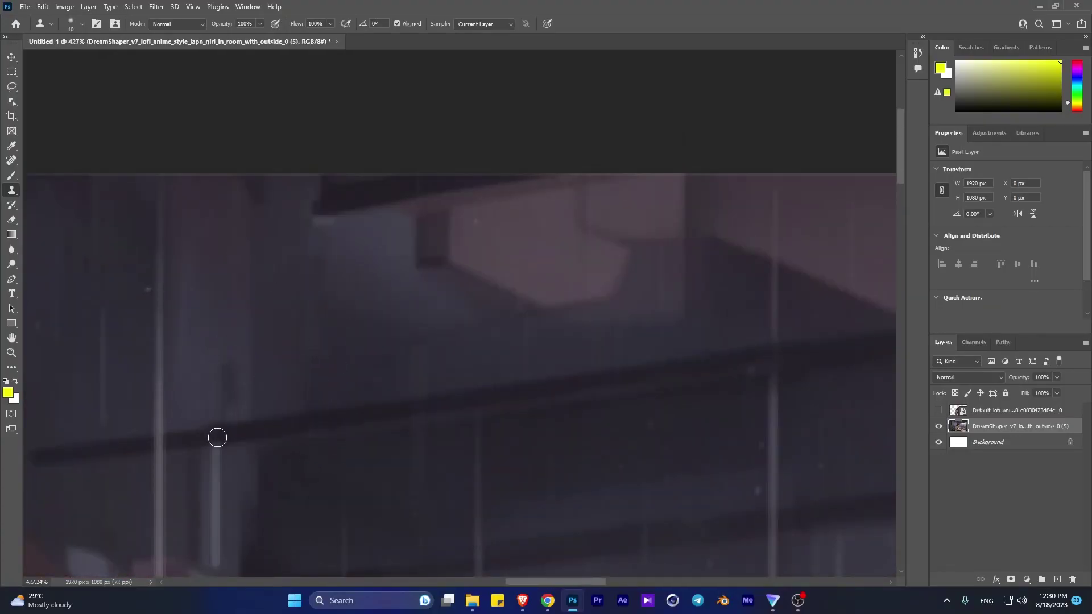
Paint out the light vertical streaks on the beams, overhang and railing.
{"action": "left_click_drag", "start_coordinate": [216, 436], "coordinate": [217, 520]}
{"action": "left_click_drag", "start_coordinate": [217, 520], "coordinate": [275, 310]}
{"action": "mouse_move", "coordinate": [219, 349]}
{"action": "left_mouse_down"}
{"action": "mouse_move", "coordinate": [224, 93]}
{"action": "mouse_move", "coordinate": [281, 163]}
{"action": "left_mouse_up"}
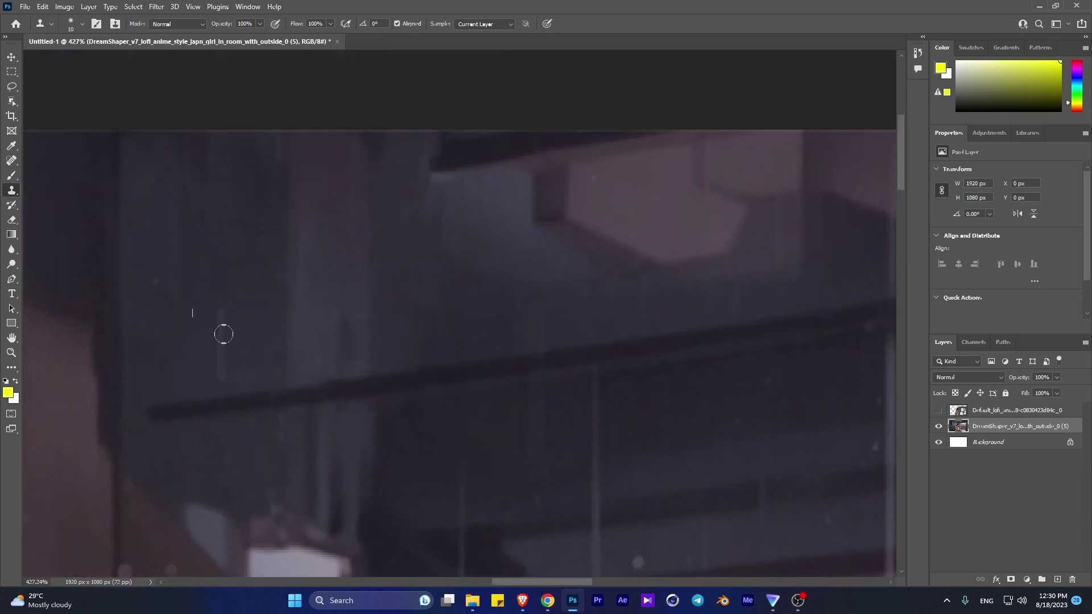
{"action": "left_click_drag", "start_coordinate": [520, 490], "coordinate": [524, 285]}
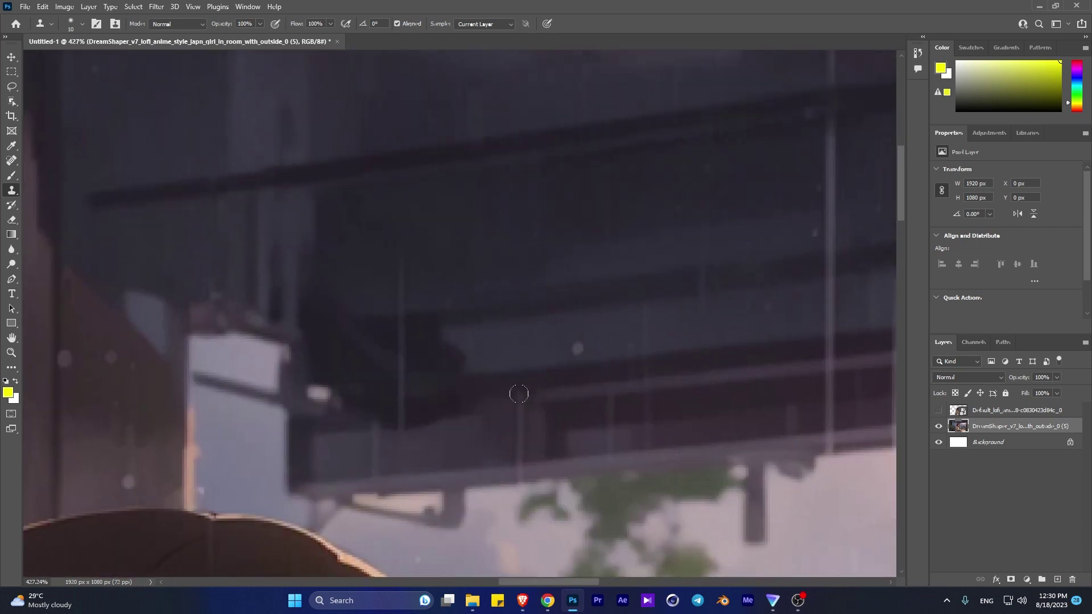
{"action": "left_click_drag", "start_coordinate": [401, 322], "coordinate": [400, 428]}
{"action": "left_click_drag", "start_coordinate": [619, 384], "coordinate": [395, 370]}
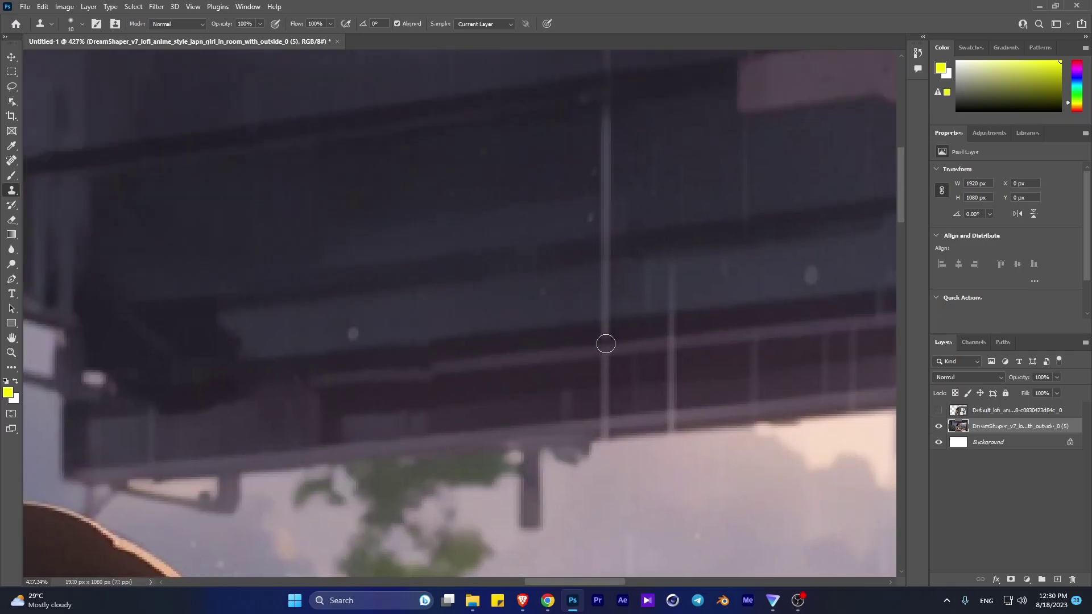
{"action": "mouse_move", "coordinate": [604, 341]}
{"action": "left_mouse_down"}
{"action": "mouse_move", "coordinate": [604, 449]}
{"action": "mouse_move", "coordinate": [605, 88]}
{"action": "left_mouse_up"}
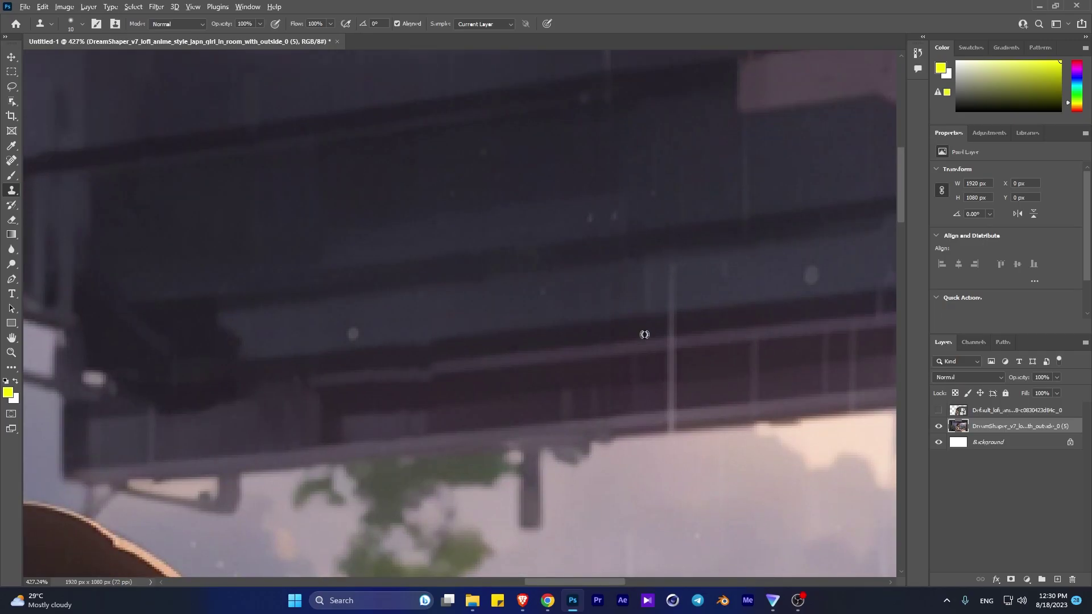
{"action": "mouse_move", "coordinate": [671, 341]}
{"action": "left_mouse_down"}
{"action": "mouse_move", "coordinate": [670, 227]}
{"action": "mouse_move", "coordinate": [671, 438]}
{"action": "left_mouse_up"}
{"action": "mouse_move", "coordinate": [727, 345]}
{"action": "left_mouse_down"}
{"action": "mouse_move", "coordinate": [523, 352]}
{"action": "mouse_move", "coordinate": [548, 410]}
{"action": "left_mouse_up"}
{"action": "mouse_move", "coordinate": [620, 339]}
{"action": "left_mouse_down"}
{"action": "mouse_move", "coordinate": [617, 395]}
{"action": "mouse_move", "coordinate": [646, 412]}
{"action": "left_mouse_up"}
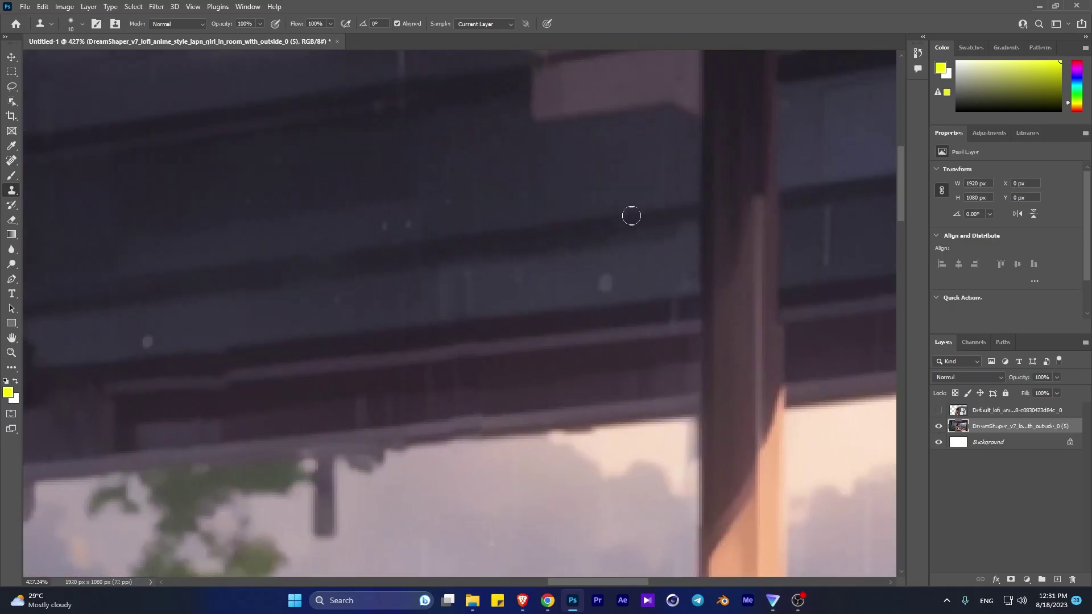
Clone away the remaining streaks on the overhang and beam, resampling clean beam area.
{"action": "scroll", "coordinate": [670, 349], "scroll_direction": "down", "scroll_amount": 3}
{"action": "scroll", "coordinate": [609, 237], "scroll_direction": "up", "scroll_amount": 2}
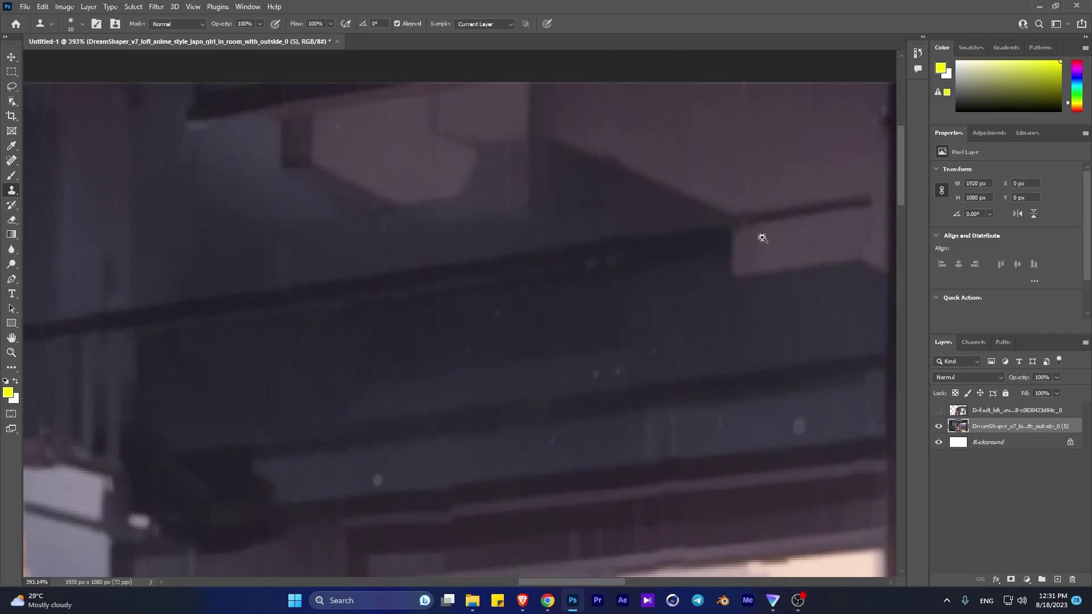
{"action": "scroll", "coordinate": [762, 237], "scroll_direction": "down", "scroll_amount": 3}
{"action": "scroll", "coordinate": [578, 261], "scroll_direction": "up", "scroll_amount": 2}
{"action": "scroll", "coordinate": [504, 343], "scroll_direction": "up", "scroll_amount": 2}
{"action": "left_click_drag", "start_coordinate": [506, 347], "coordinate": [505, 245]}
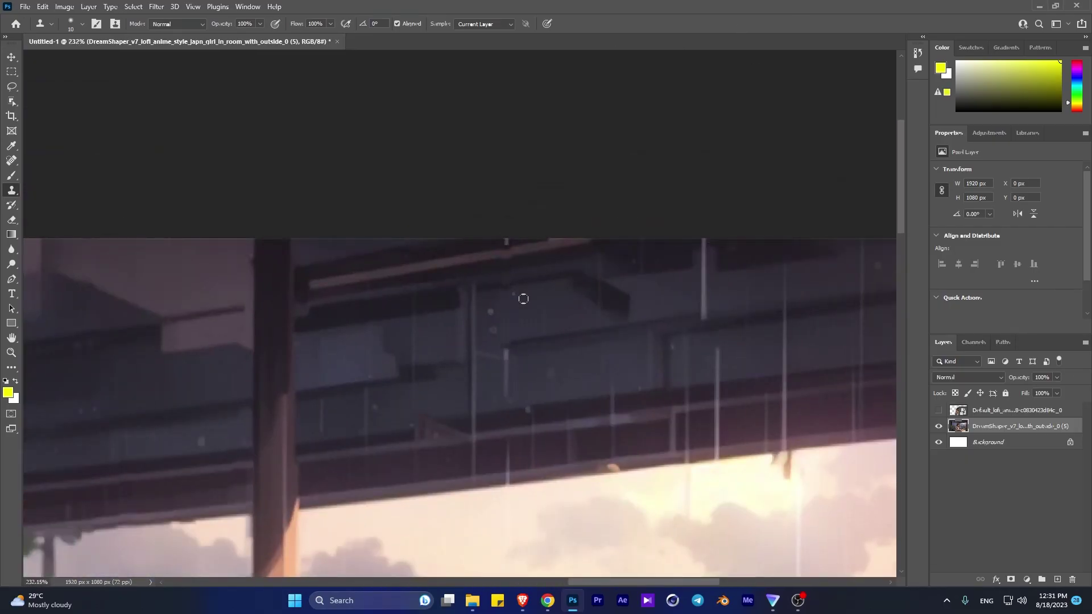
{"action": "left_click_drag", "start_coordinate": [705, 317], "coordinate": [705, 238]}
{"action": "left_click_drag", "start_coordinate": [782, 291], "coordinate": [784, 455]}
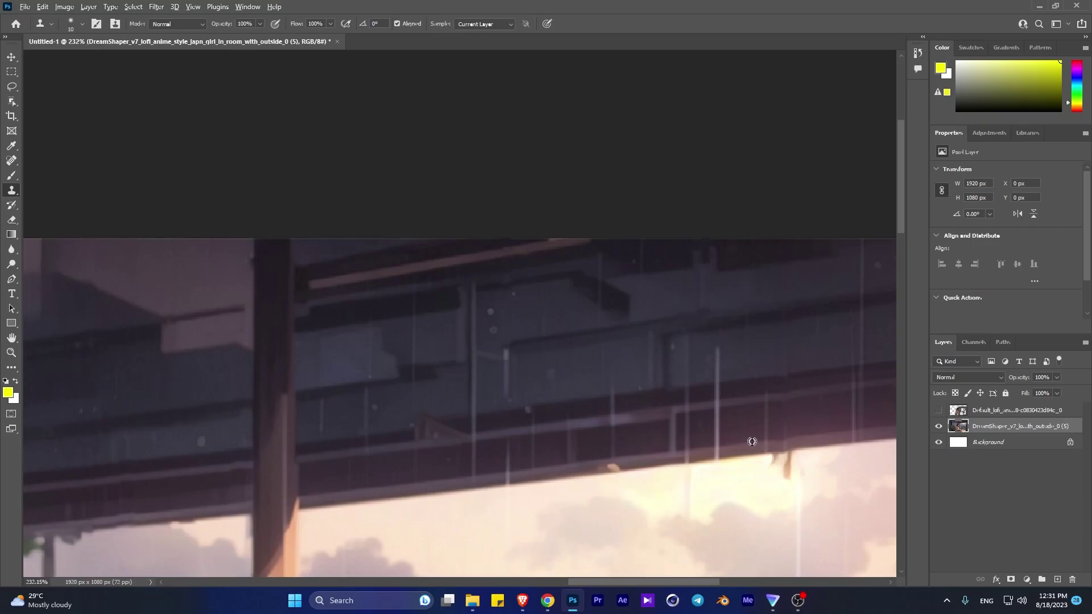
{"action": "left_click", "coordinate": [736, 406], "text": "alt"}
{"action": "left_click_drag", "start_coordinate": [717, 405], "coordinate": [718, 454]}
{"action": "left_click_drag", "start_coordinate": [718, 388], "coordinate": [718, 346]}
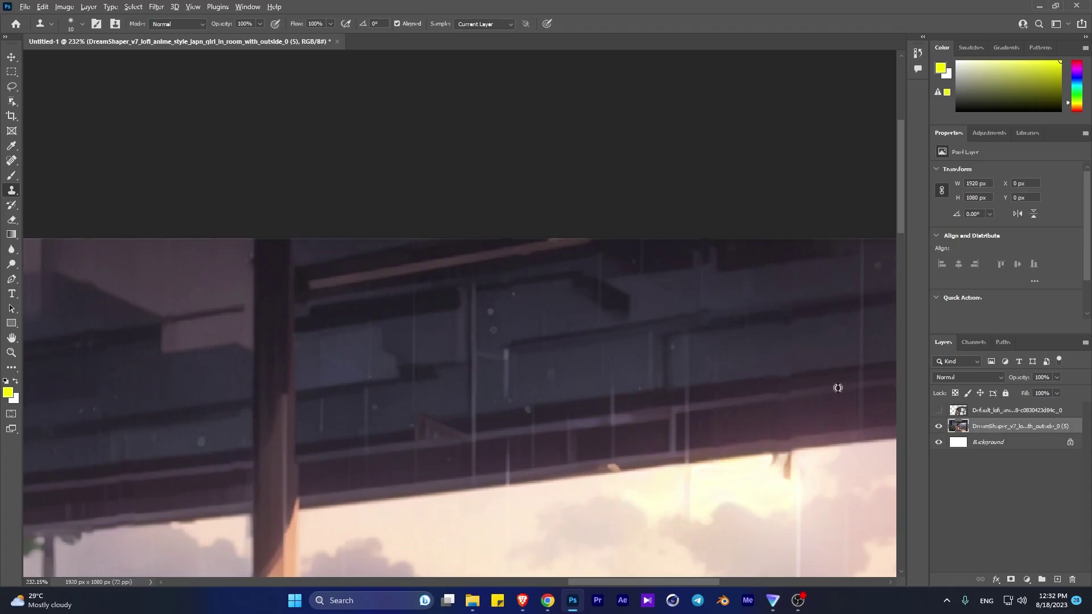
{"action": "scroll", "coordinate": [694, 416], "scroll_direction": "up", "scroll_amount": 2}
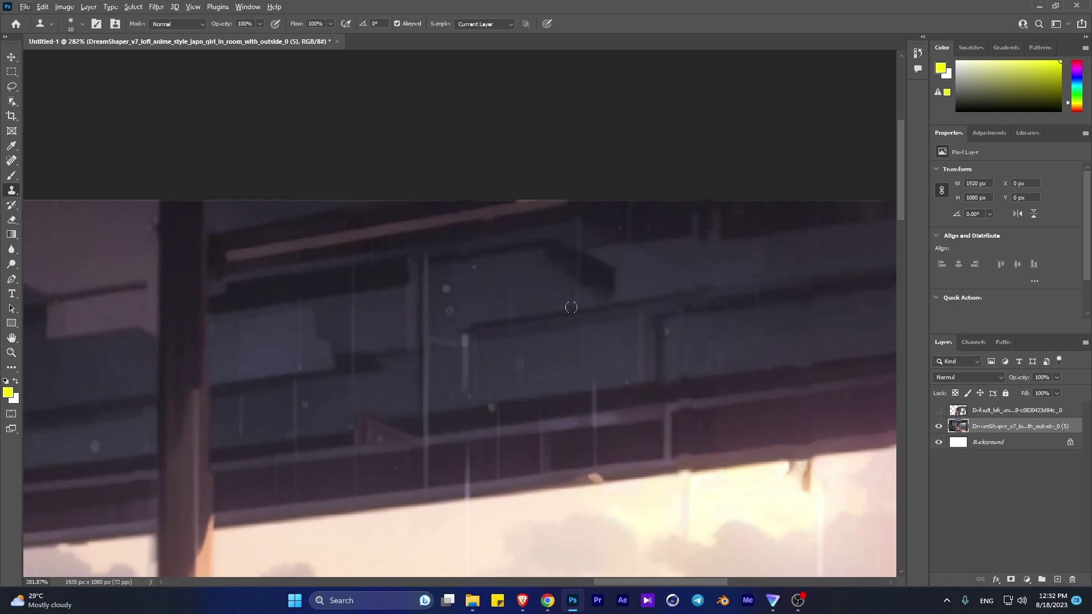
Sample a clean area and paint out the light streaks below and on the beams.
{"action": "scroll", "coordinate": [636, 240], "scroll_direction": "down", "scroll_amount": 3}
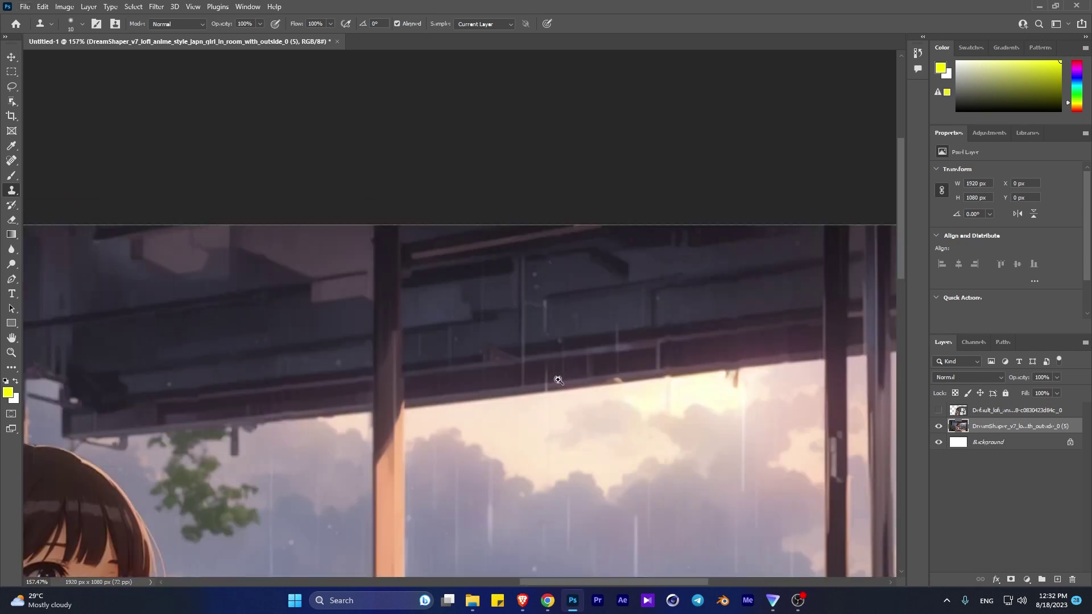
{"action": "scroll", "coordinate": [384, 371], "scroll_direction": "up", "scroll_amount": 5}
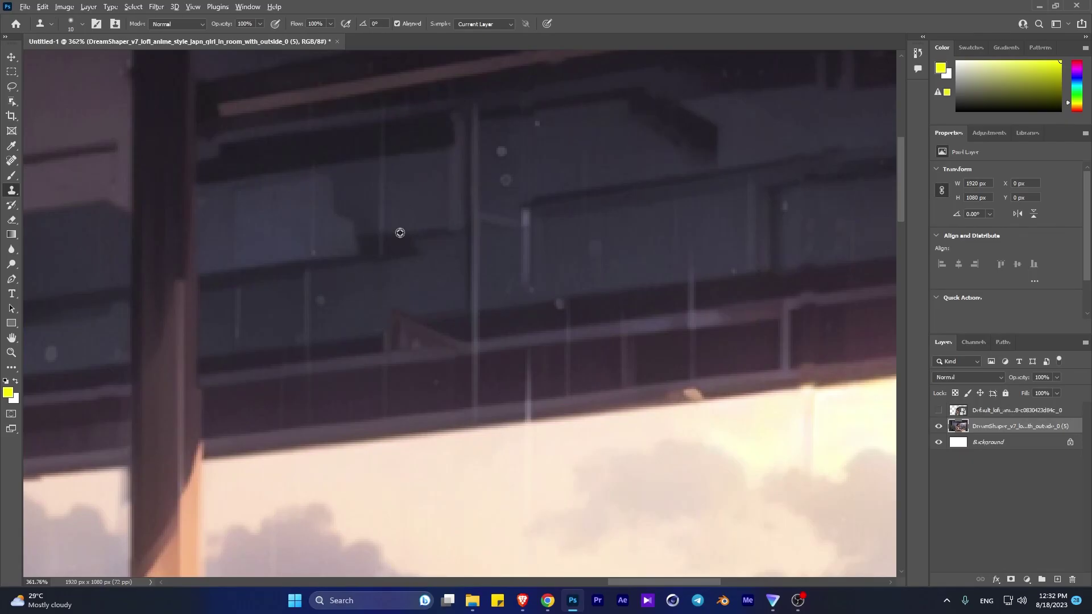
{"action": "left_click", "coordinate": [291, 252], "text": "alt"}
{"action": "left_click_drag", "start_coordinate": [526, 400], "coordinate": [544, 399]}
{"action": "mouse_move", "coordinate": [564, 339]}
{"action": "left_mouse_down"}
{"action": "mouse_move", "coordinate": [634, 365]}
{"action": "mouse_move", "coordinate": [692, 284]}
{"action": "left_mouse_up"}
Remove the thin streaks on the beams, including the long one above the lamp.
{"action": "scroll", "coordinate": [609, 231], "scroll_direction": "down", "scroll_amount": 5}
{"action": "scroll", "coordinate": [579, 227], "scroll_direction": "up", "scroll_amount": 4}
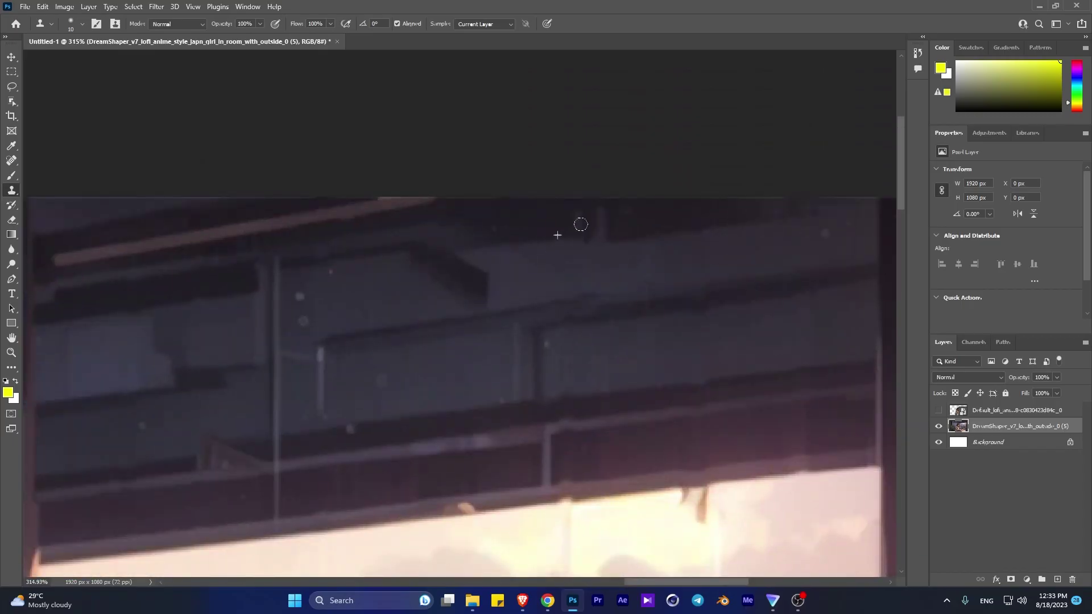
{"action": "scroll", "coordinate": [609, 292], "scroll_direction": "down", "scroll_amount": 5}
{"action": "scroll", "coordinate": [776, 302], "scroll_direction": "down", "scroll_amount": 1}
{"action": "scroll", "coordinate": [776, 302], "scroll_direction": "down", "scroll_amount": 2}
{"action": "scroll", "coordinate": [682, 318], "scroll_direction": "down", "scroll_amount": 1}
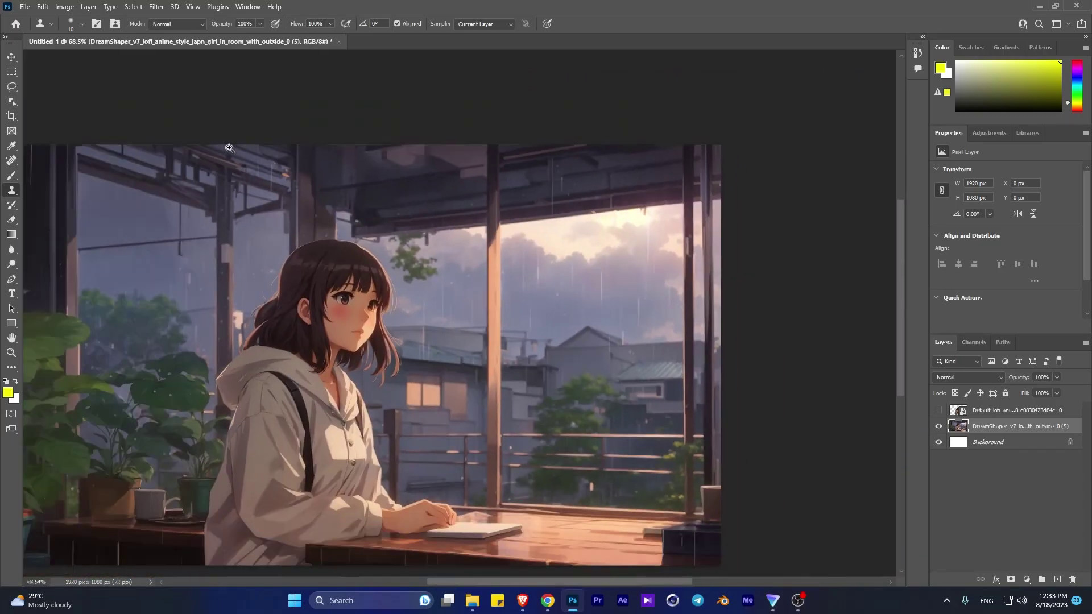
{"action": "scroll", "coordinate": [532, 364], "scroll_direction": "up", "scroll_amount": 8}
{"action": "left_click_drag", "start_coordinate": [528, 367], "coordinate": [528, 441]}
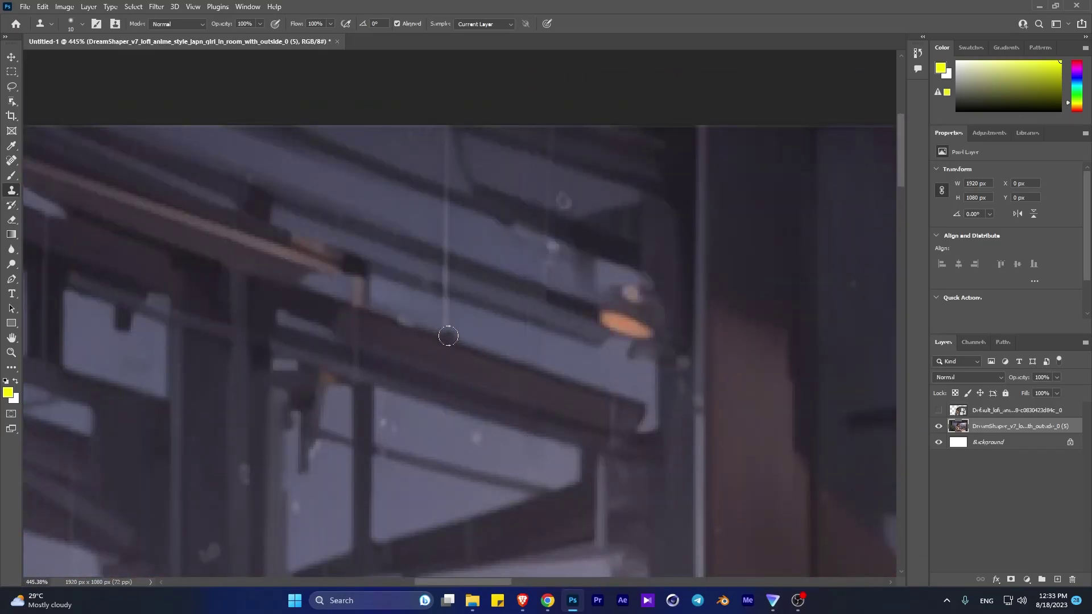
{"action": "left_click_drag", "start_coordinate": [446, 334], "coordinate": [449, 168]}
{"action": "left_click_drag", "start_coordinate": [357, 311], "coordinate": [362, 398]}
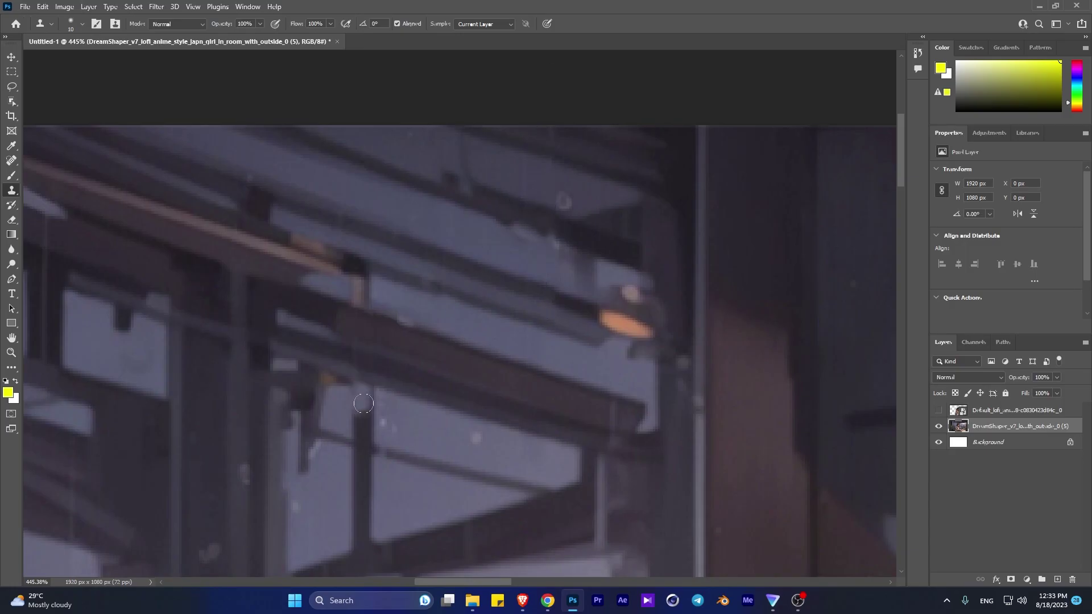
Clone away the light specks and the vertical streak on the dark beam.
{"action": "scroll", "coordinate": [540, 455], "scroll_direction": "down", "scroll_amount": 2}
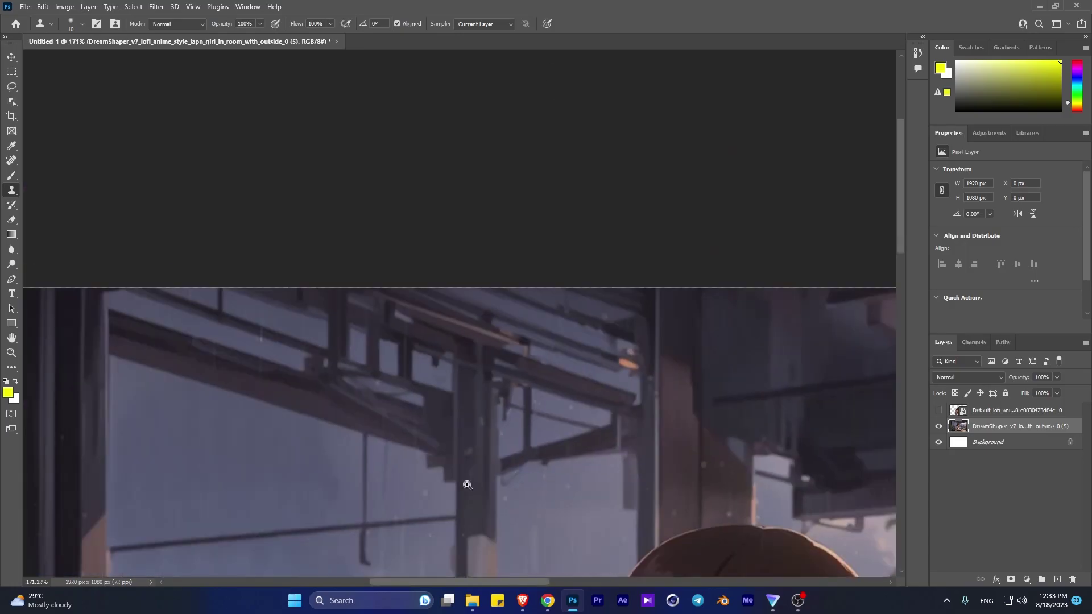
{"action": "scroll", "coordinate": [356, 285], "scroll_direction": "up", "scroll_amount": 1}
{"action": "scroll", "coordinate": [333, 390], "scroll_direction": "up", "scroll_amount": 2}
{"action": "left_click", "coordinate": [298, 339], "text": "alt"}
{"action": "left_click_drag", "start_coordinate": [332, 361], "coordinate": [336, 343]}
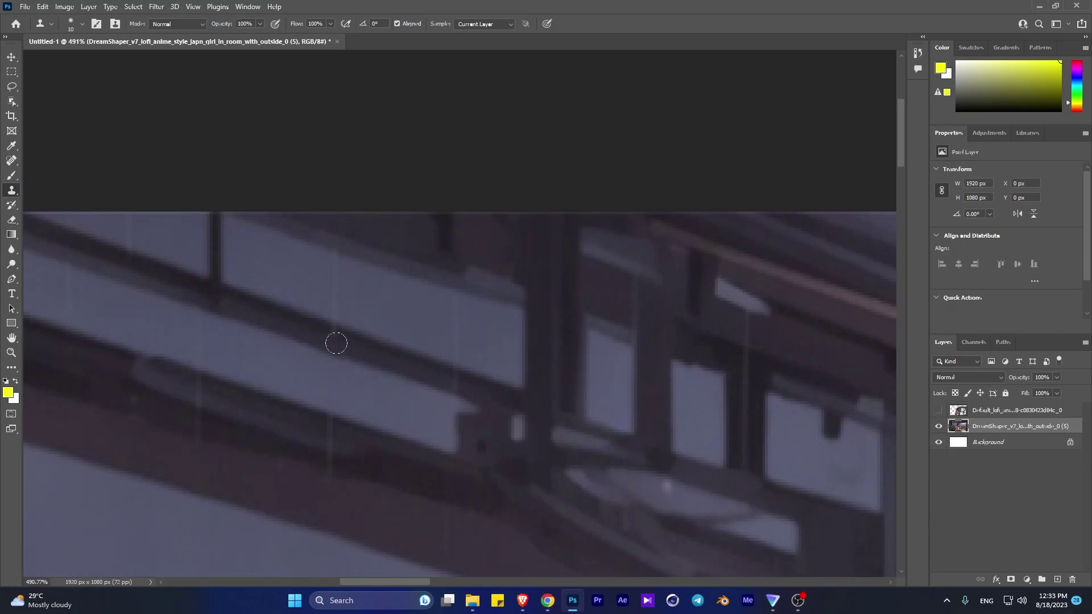
{"action": "left_click_drag", "start_coordinate": [327, 421], "coordinate": [329, 469]}
{"action": "scroll", "coordinate": [307, 387], "scroll_direction": "down", "scroll_amount": 3}
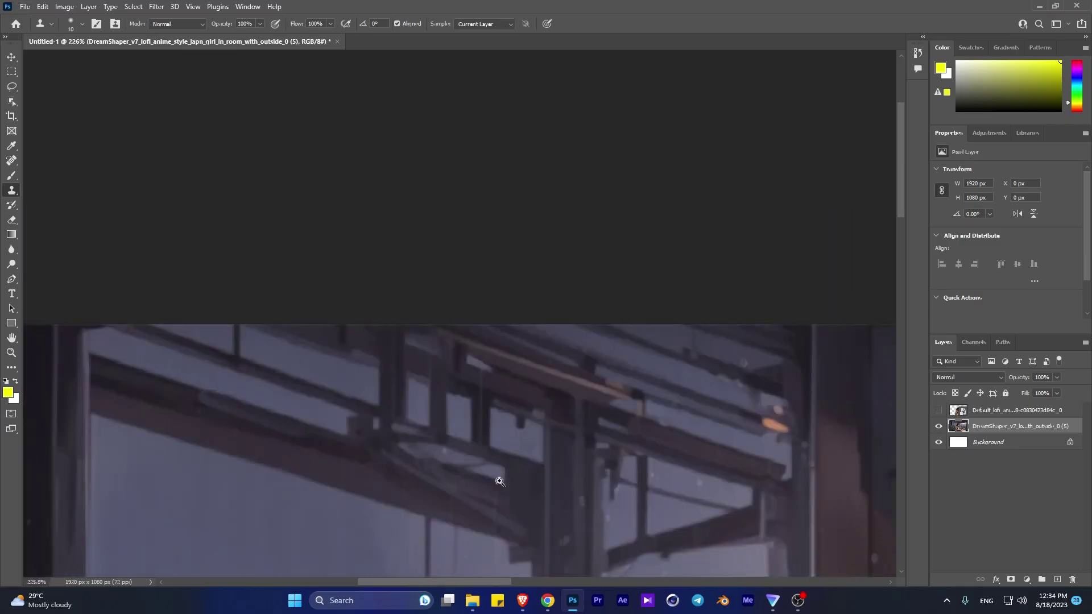
{"action": "scroll", "coordinate": [409, 313], "scroll_direction": "down", "scroll_amount": 3}
{"action": "scroll", "coordinate": [512, 239], "scroll_direction": "down", "scroll_amount": 3}
{"action": "scroll", "coordinate": [603, 168], "scroll_direction": "down", "scroll_amount": 3}
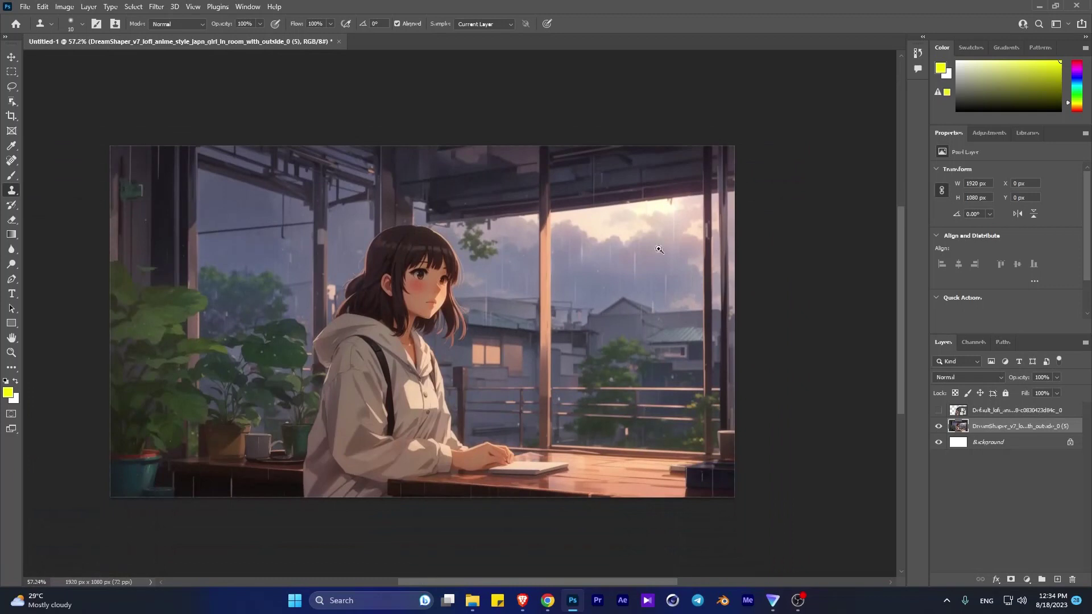
Paint out the vertical rain streaks in the sky and beside the pillar.
{"action": "scroll", "coordinate": [658, 249], "scroll_direction": "up", "scroll_amount": 5}
{"action": "scroll", "coordinate": [580, 419], "scroll_direction": "up", "scroll_amount": 2}
{"action": "left_click_drag", "start_coordinate": [626, 274], "coordinate": [636, 355]}
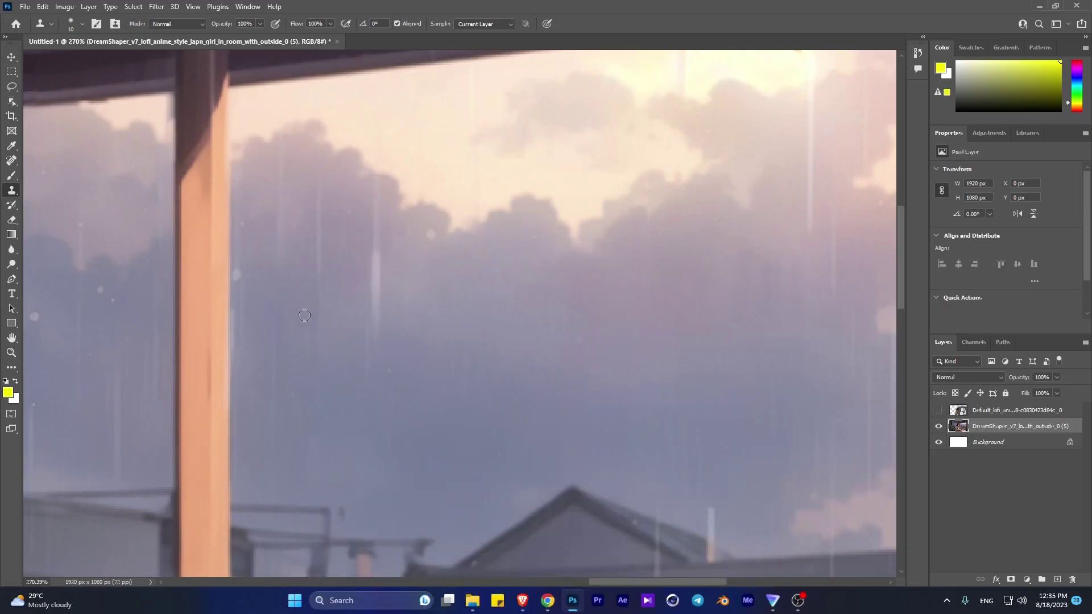
{"action": "left_click_drag", "start_coordinate": [373, 288], "coordinate": [380, 222]}
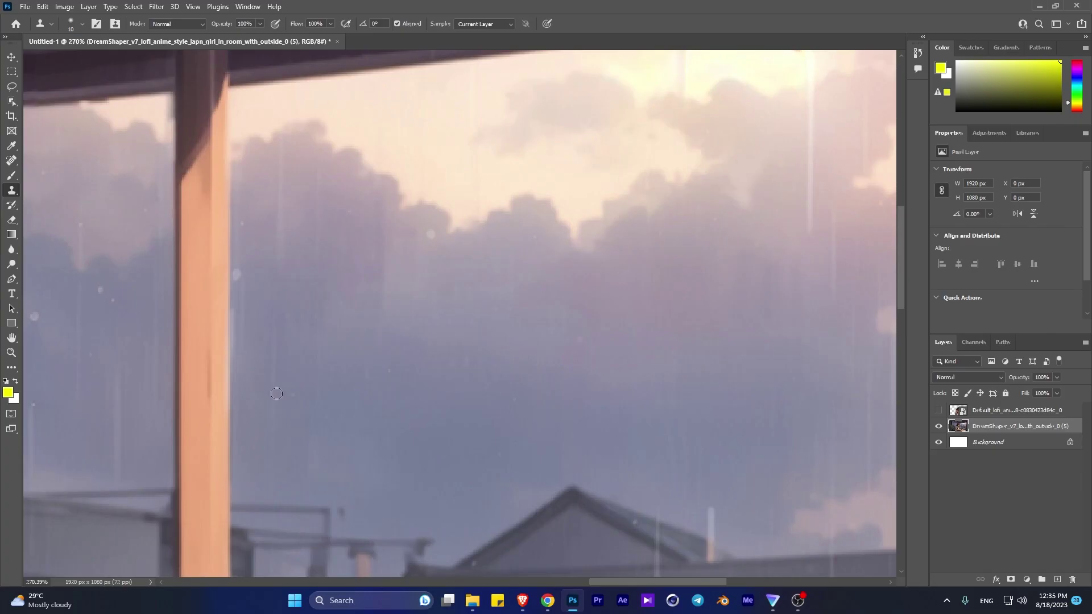
{"action": "left_click_drag", "start_coordinate": [269, 360], "coordinate": [396, 308]}
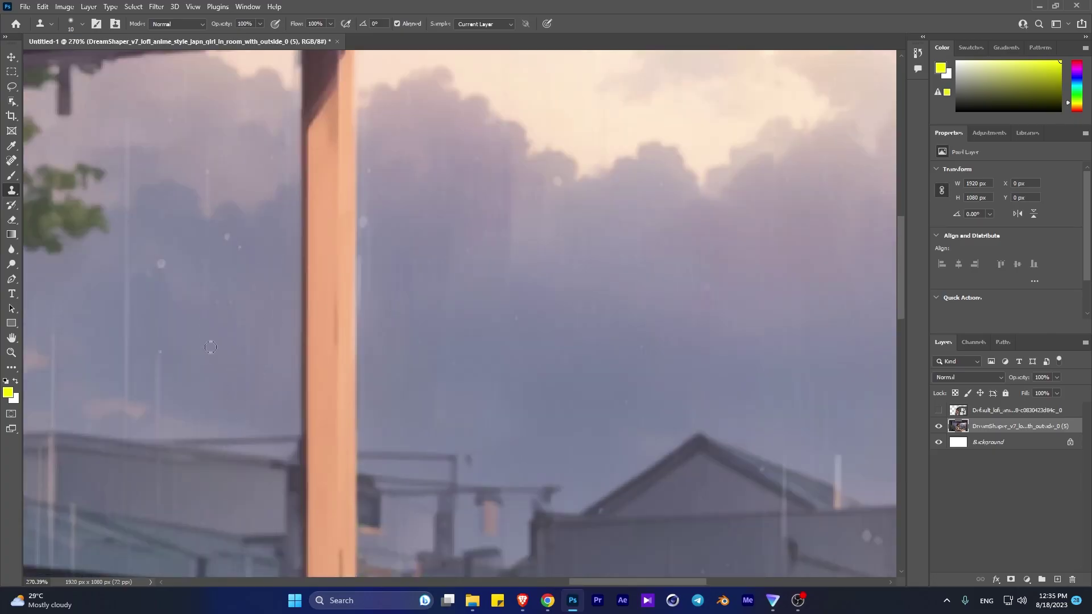
{"action": "left_click_drag", "start_coordinate": [133, 364], "coordinate": [125, 277]}
{"action": "left_click_drag", "start_coordinate": [125, 277], "coordinate": [369, 270]}
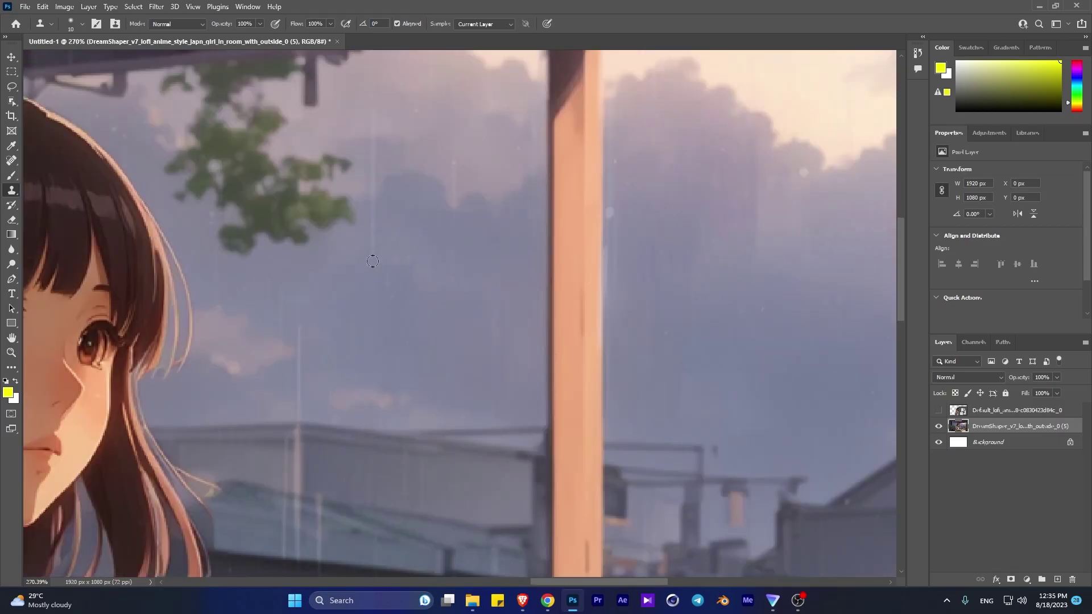
Clone away the two light spots on the rooftop wall.
{"action": "scroll", "coordinate": [455, 211], "scroll_direction": "down", "scroll_amount": 5}
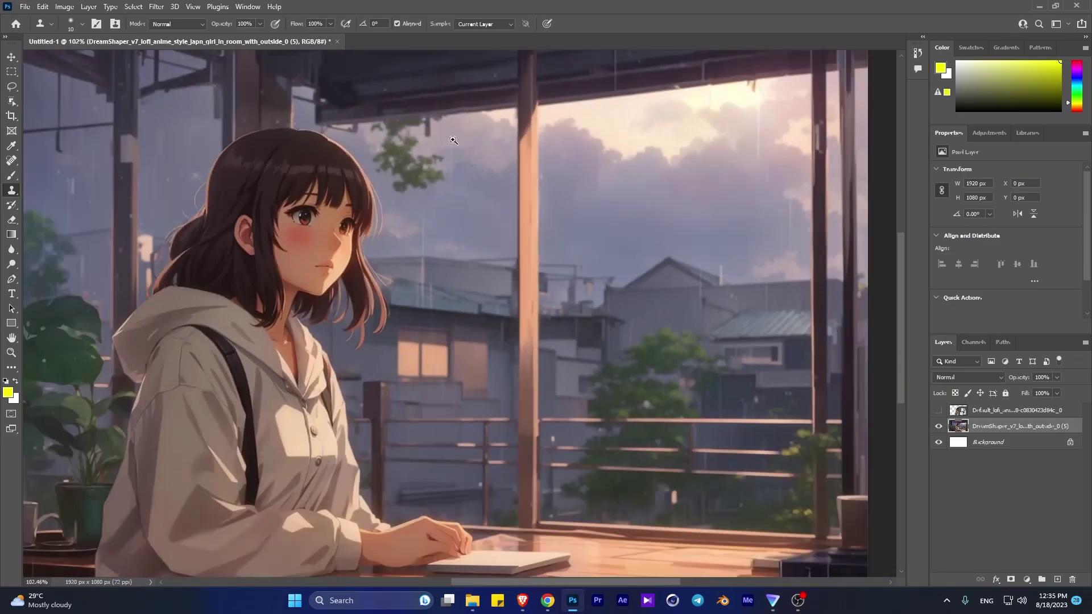
{"action": "scroll", "coordinate": [466, 148], "scroll_direction": "up", "scroll_amount": 5}
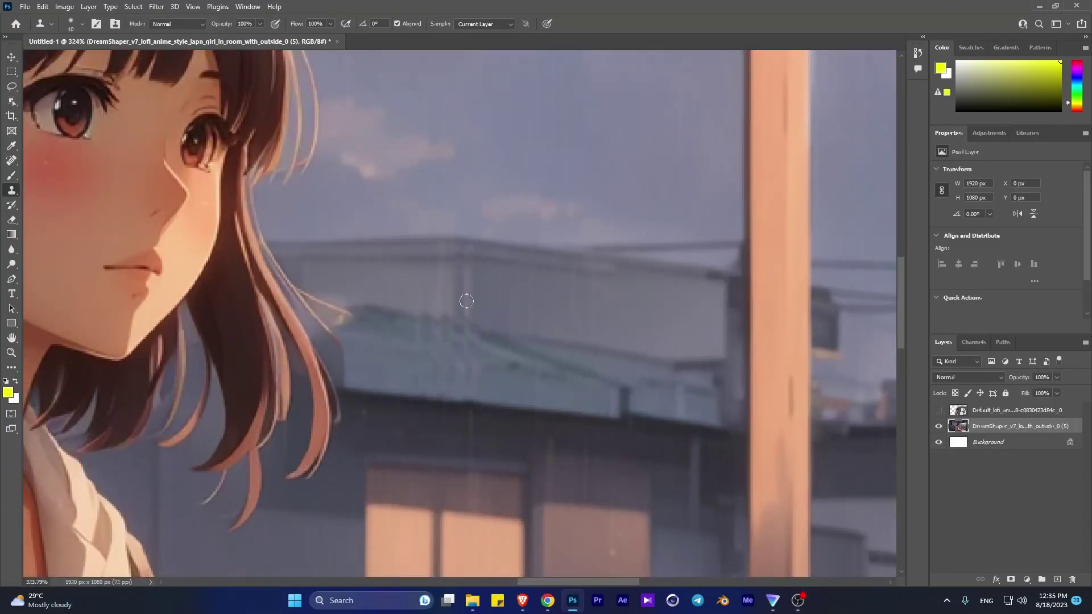
{"action": "scroll", "coordinate": [571, 315], "scroll_direction": "down", "scroll_amount": 5}
{"action": "scroll", "coordinate": [582, 328], "scroll_direction": "up", "scroll_amount": 4}
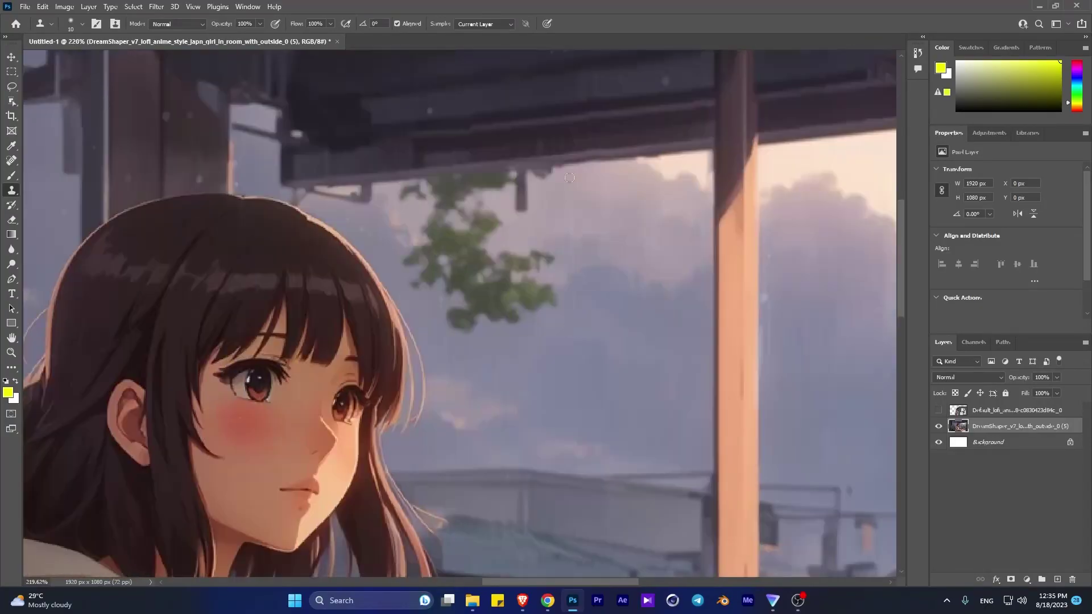
{"action": "scroll", "coordinate": [569, 177], "scroll_direction": "down", "scroll_amount": 3}
{"action": "scroll", "coordinate": [699, 175], "scroll_direction": "up", "scroll_amount": 3}
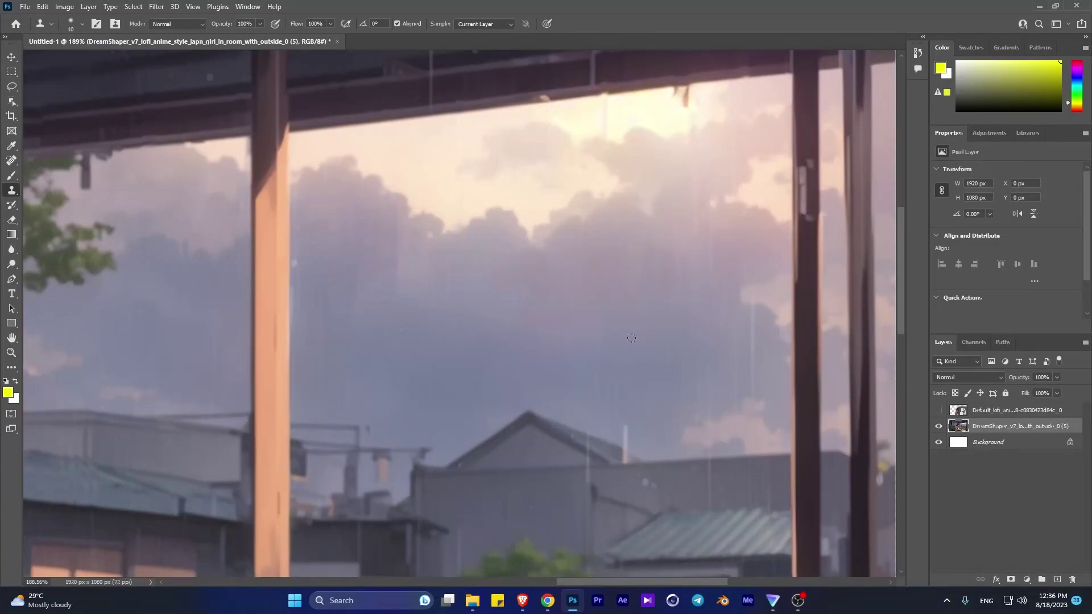
{"action": "scroll", "coordinate": [625, 461], "scroll_direction": "up", "scroll_amount": 5}
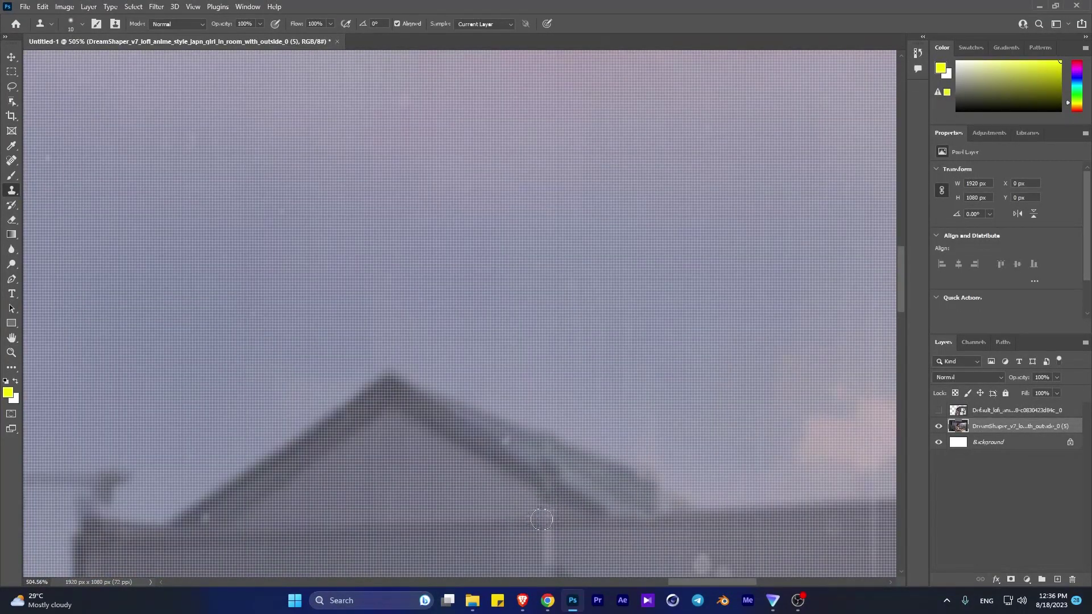
{"action": "left_click_drag", "start_coordinate": [541, 514], "coordinate": [563, 371]}
{"action": "scroll", "coordinate": [620, 397], "scroll_direction": "down", "scroll_amount": 3}
{"action": "scroll", "coordinate": [673, 420], "scroll_direction": "up", "scroll_amount": 1}
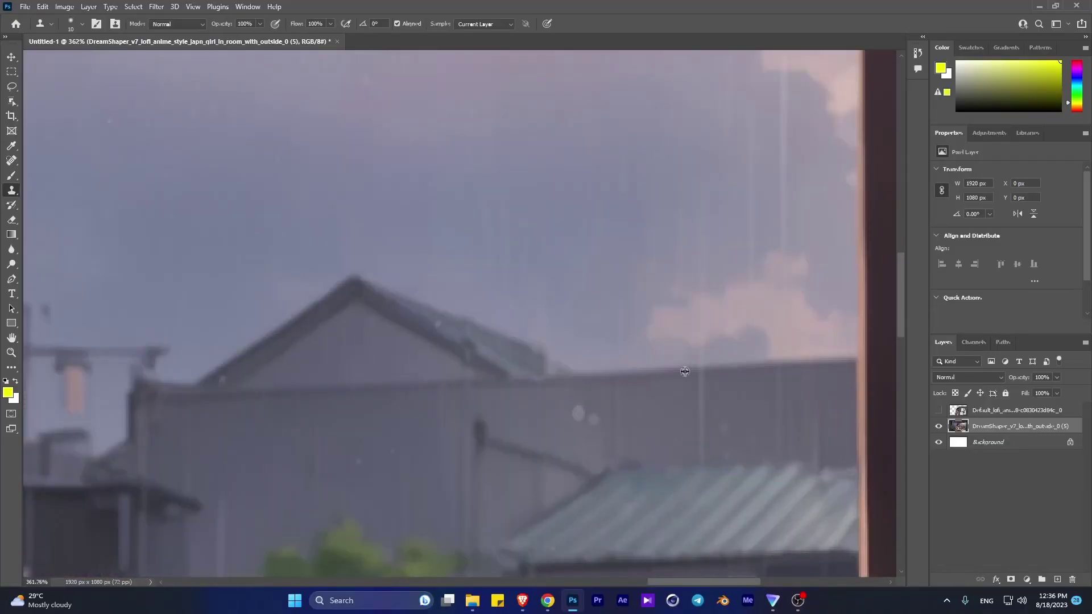
{"action": "left_click_drag", "start_coordinate": [578, 414], "coordinate": [596, 419]}
Remove the light streaks beside the dark pillars.
{"action": "scroll", "coordinate": [679, 277], "scroll_direction": "down", "scroll_amount": 3}
{"action": "scroll", "coordinate": [563, 379], "scroll_direction": "up", "scroll_amount": 2}
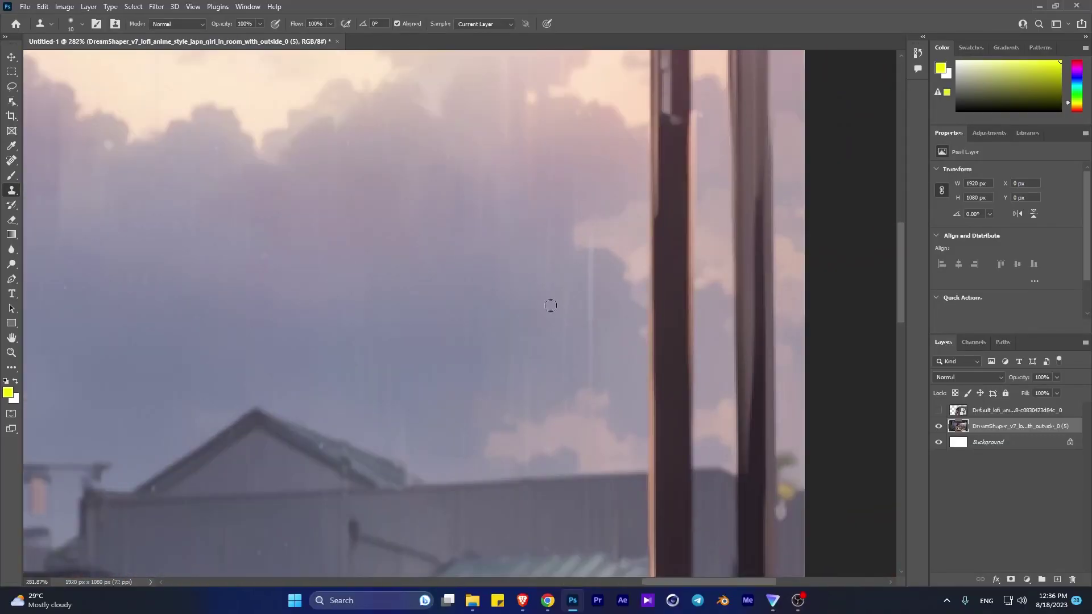
{"action": "scroll", "coordinate": [587, 220], "scroll_direction": "down", "scroll_amount": 4}
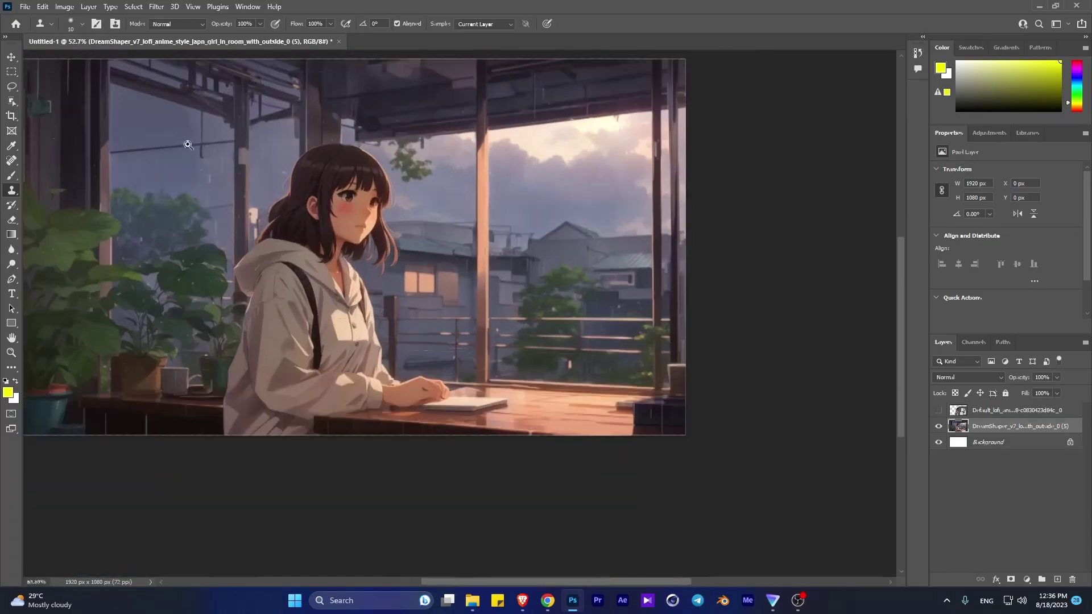
{"action": "scroll", "coordinate": [350, 369], "scroll_direction": "up", "scroll_amount": 3}
{"action": "left_click_drag", "start_coordinate": [373, 248], "coordinate": [372, 288]}
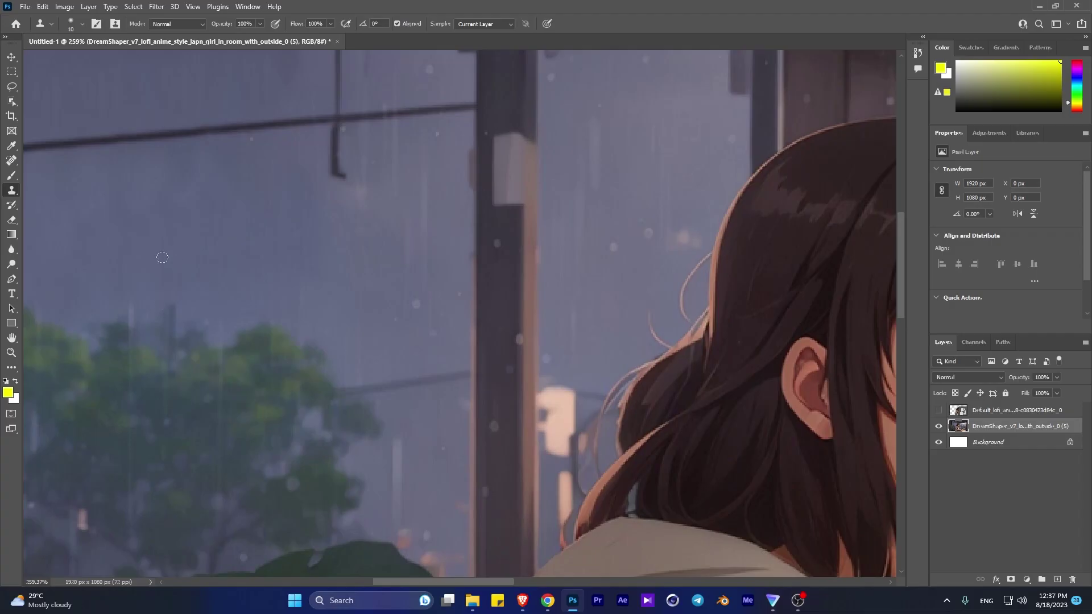
{"action": "scroll", "coordinate": [162, 257], "scroll_direction": "down", "scroll_amount": 4}
{"action": "scroll", "coordinate": [574, 298], "scroll_direction": "up", "scroll_amount": 3}
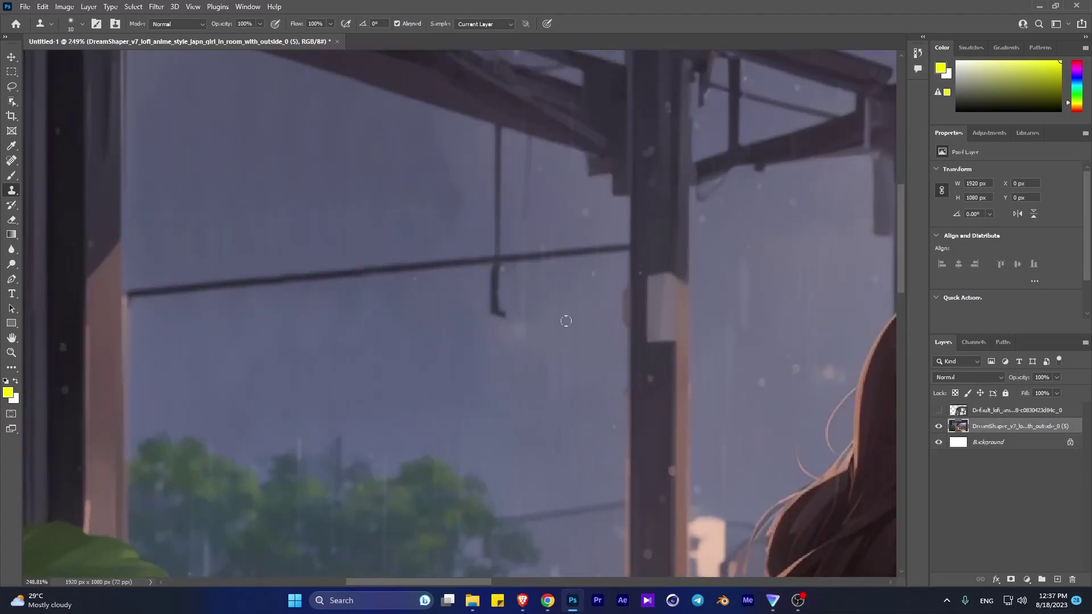
{"action": "scroll", "coordinate": [785, 316], "scroll_direction": "up", "scroll_amount": 3}
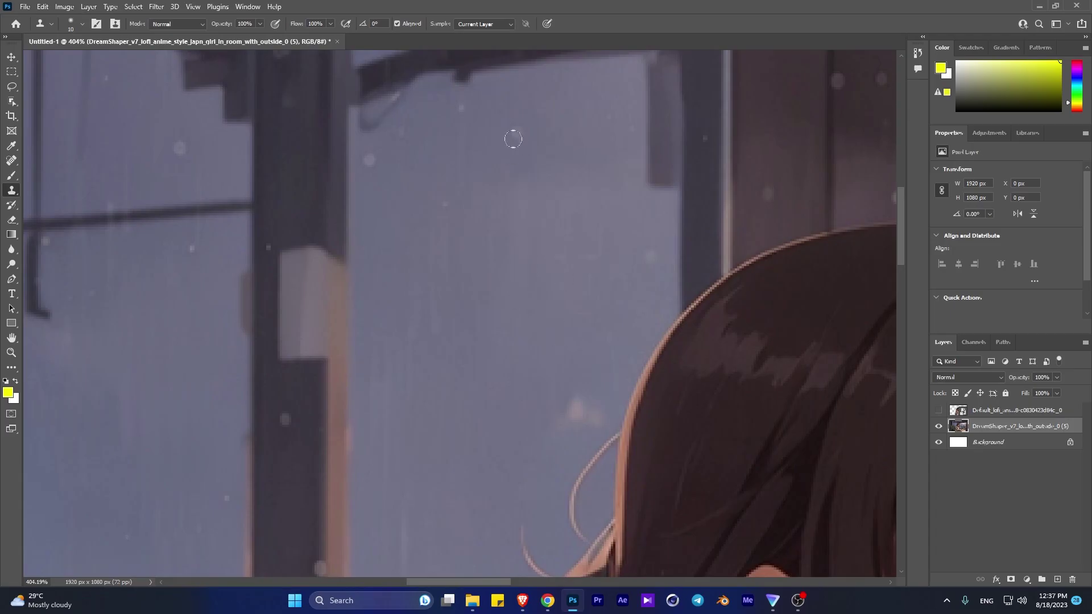
{"action": "scroll", "coordinate": [437, 333], "scroll_direction": "down", "scroll_amount": 5}
{"action": "scroll", "coordinate": [480, 358], "scroll_direction": "down", "scroll_amount": 5}
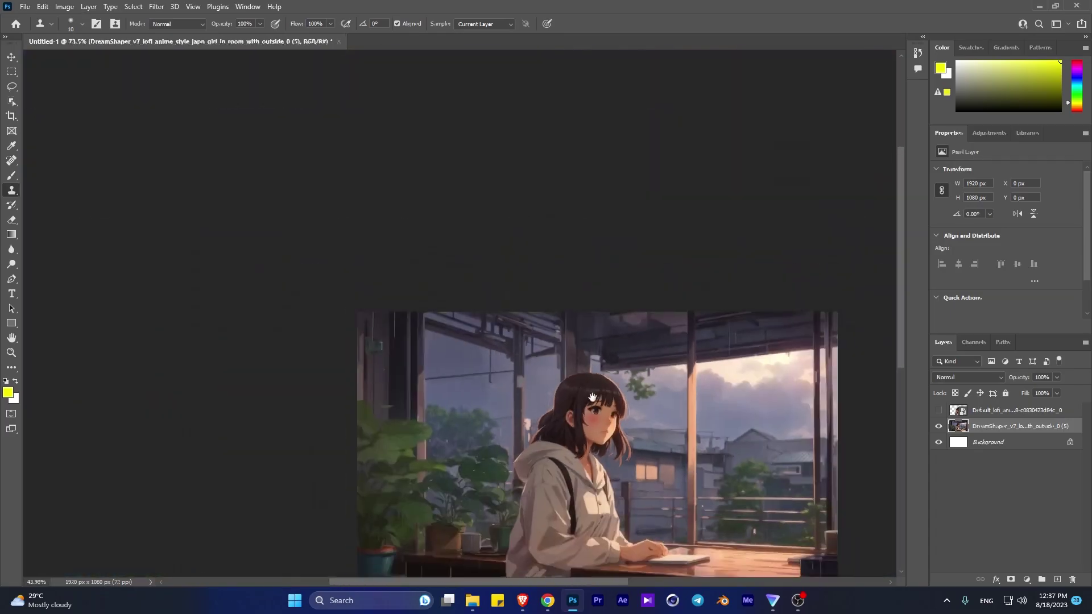
Save the image to the computer as the Photoshop file Untitled-1sdfs.psd.
{"action": "key", "text": "ctrl+s"}
{"action": "left_click", "coordinate": [364, 438]}
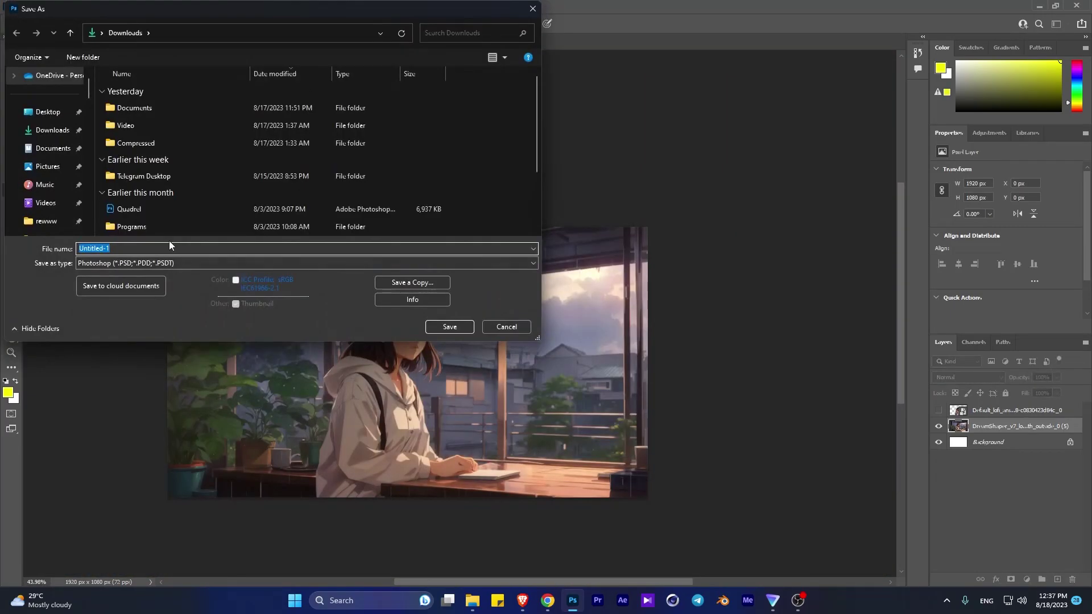
{"action": "left_click", "coordinate": [460, 327]}
{"action": "left_click", "coordinate": [663, 170]}
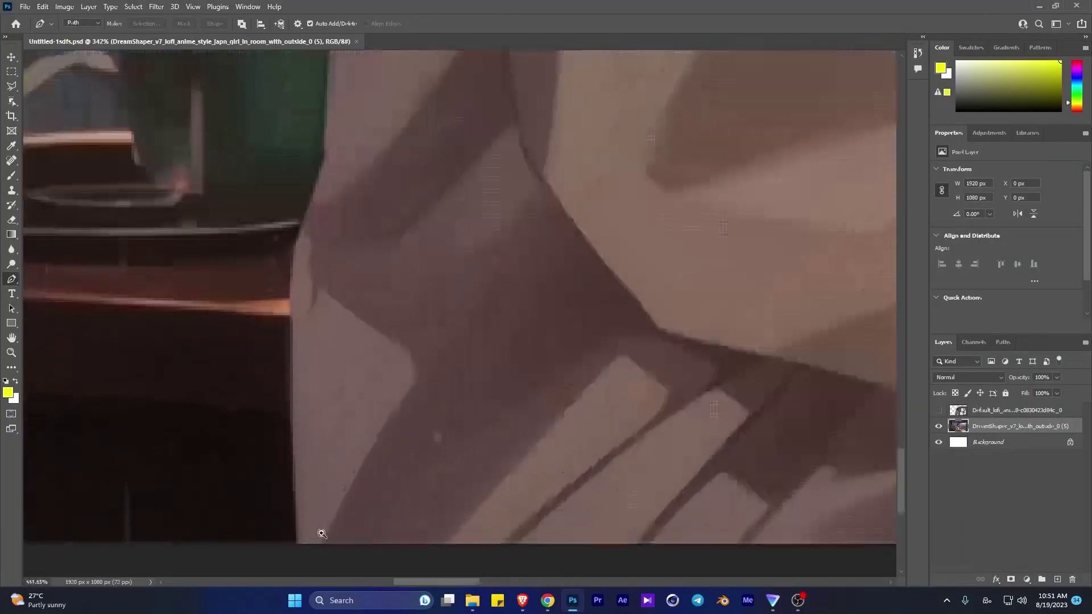
Start the pen path at the bottom of the sleeve and place anchors up the sleeve edge.
{"action": "scroll", "coordinate": [322, 533], "scroll_direction": "up", "scroll_amount": 2}
{"action": "left_click", "coordinate": [298, 540]}
{"action": "left_click", "coordinate": [292, 303]}
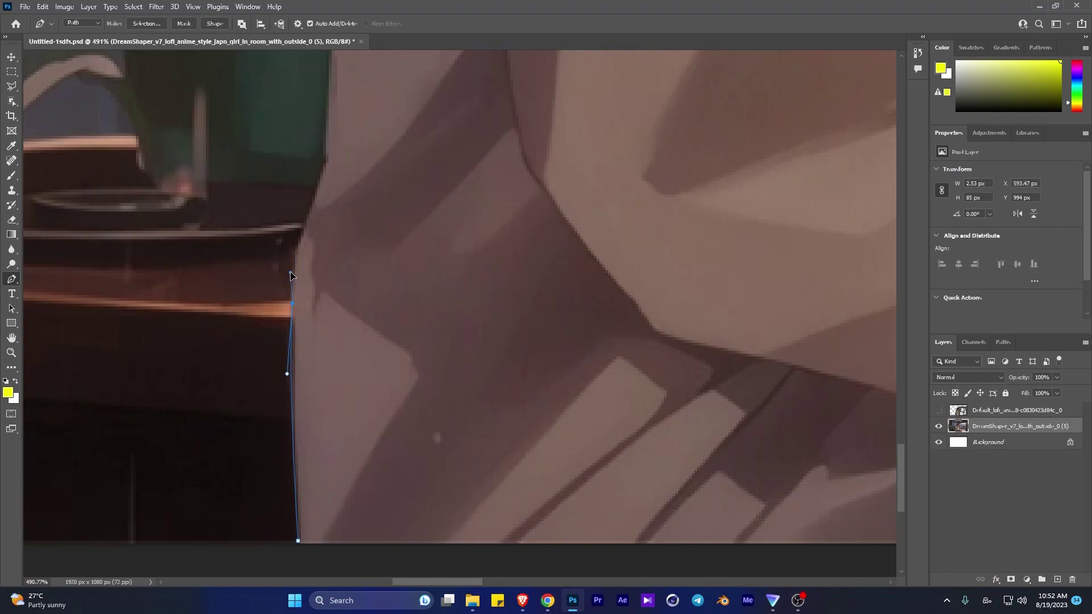
{"action": "scroll", "coordinate": [322, 178], "scroll_direction": "down", "scroll_amount": 2}
{"action": "scroll", "coordinate": [312, 344], "scroll_direction": "up", "scroll_amount": 3}
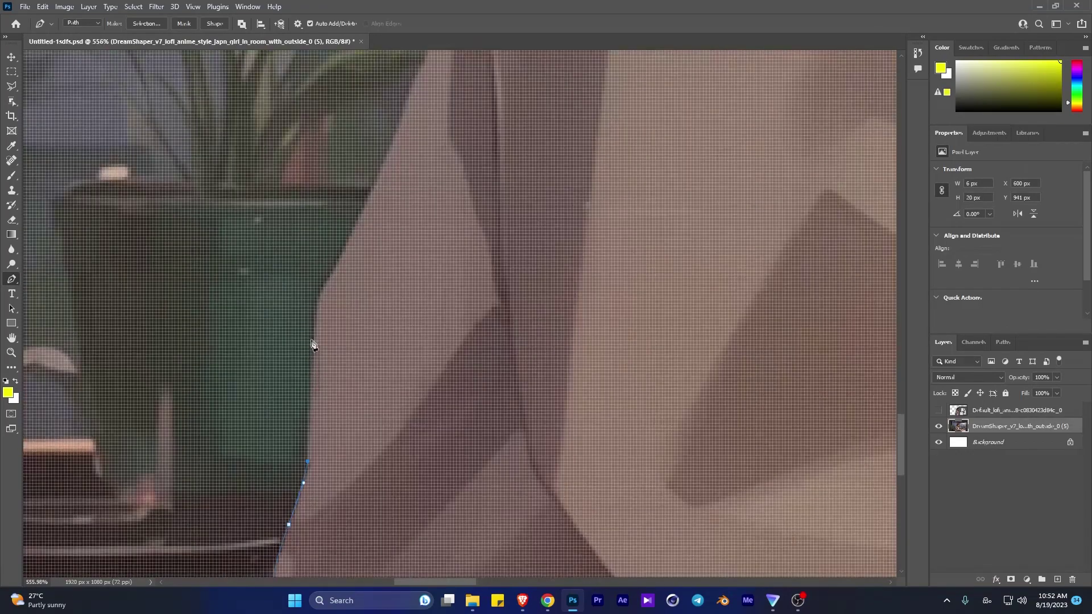
{"action": "left_click", "coordinate": [322, 289]}
{"action": "left_click_drag", "start_coordinate": [351, 245], "coordinate": [359, 380]}
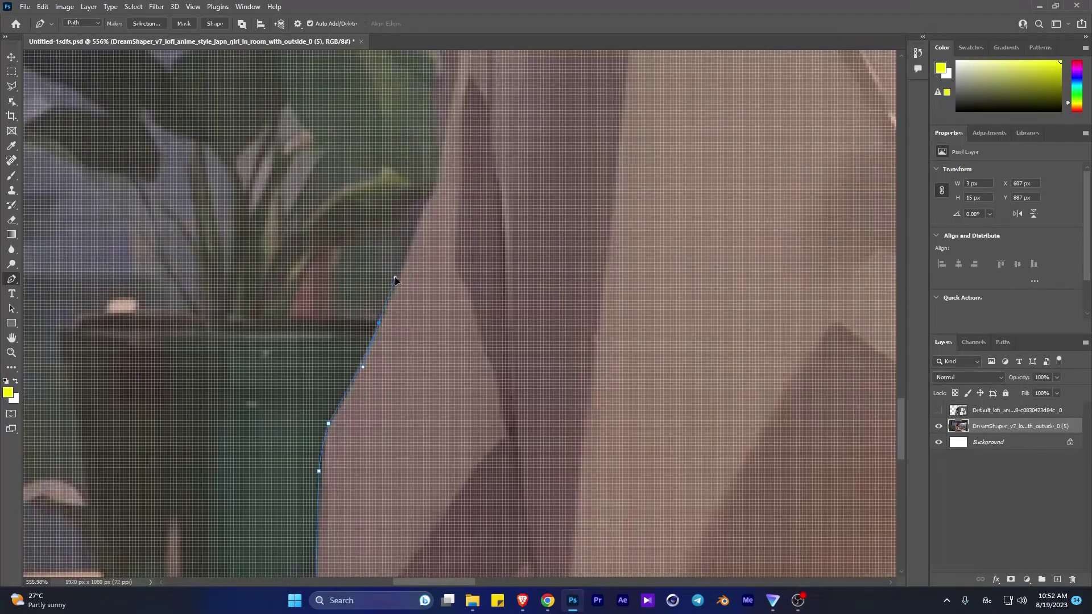
{"action": "left_click", "coordinate": [395, 291]}
Zoom in where the plant pot meets the sleeve and trace the hoodie edge past the plant.
{"action": "scroll", "coordinate": [396, 270], "scroll_direction": "down", "scroll_amount": 6}
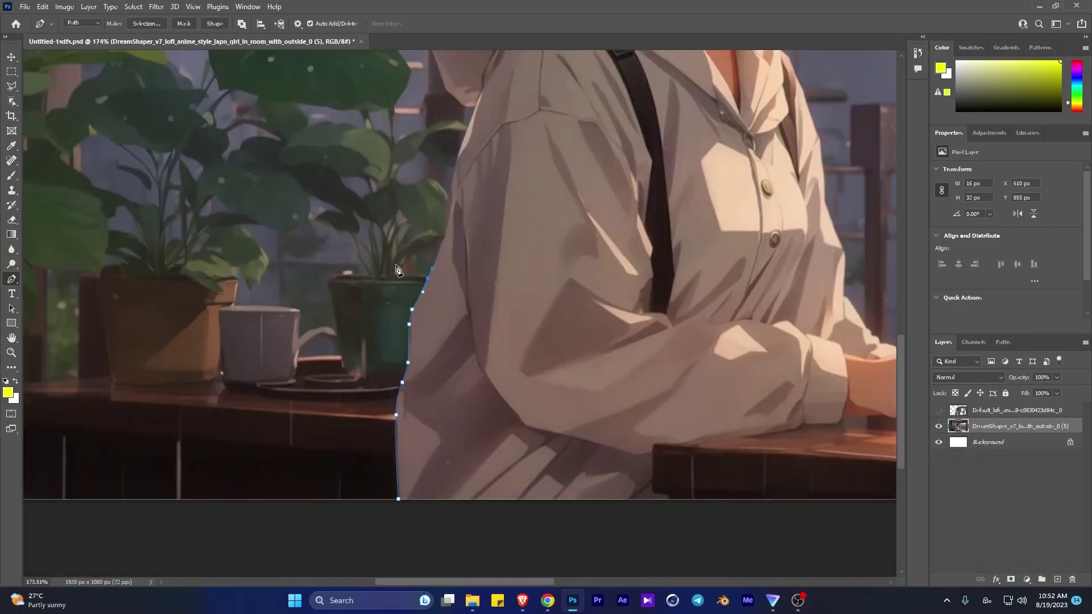
{"action": "left_click", "coordinate": [445, 237], "text": "ctrl"}
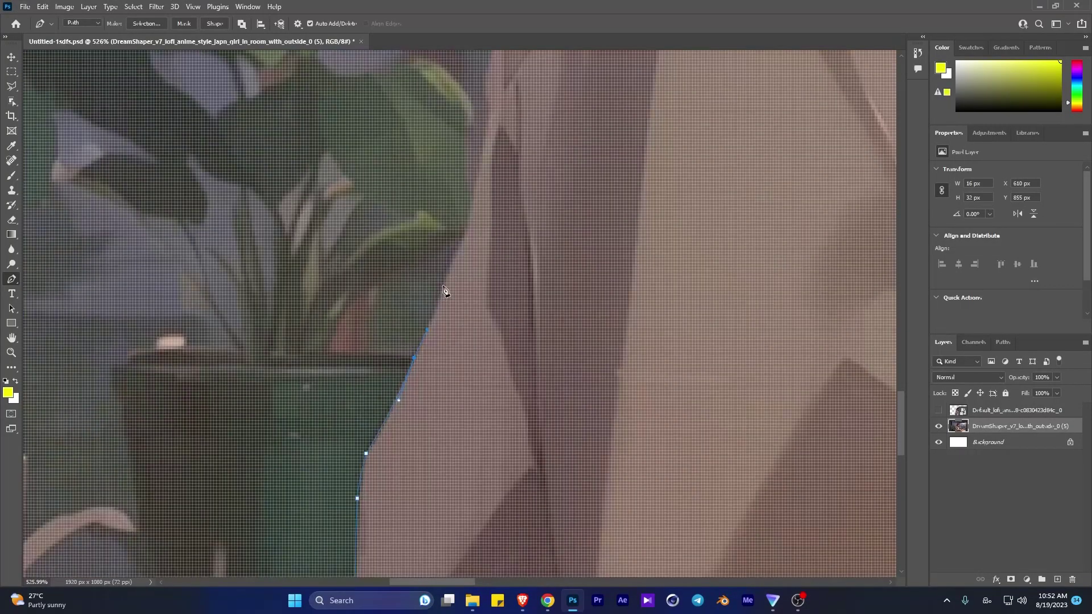
{"action": "scroll", "coordinate": [471, 219], "scroll_direction": "down", "scroll_amount": 1}
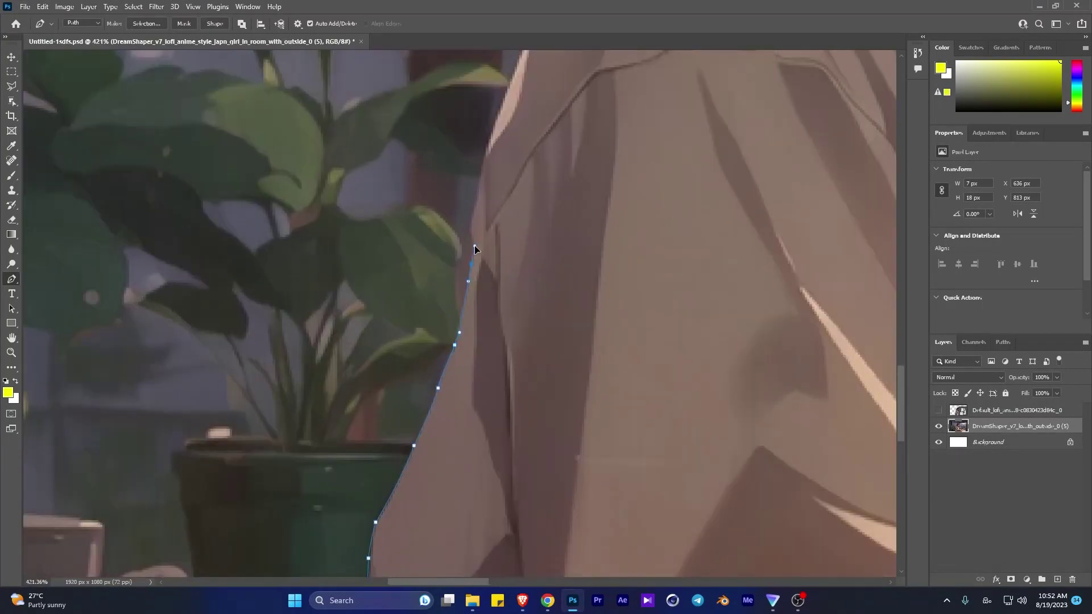
{"action": "scroll", "coordinate": [482, 183], "scroll_direction": "up", "scroll_amount": 3}
{"action": "left_click", "coordinate": [451, 320]}
{"action": "left_click", "coordinate": [458, 289]}
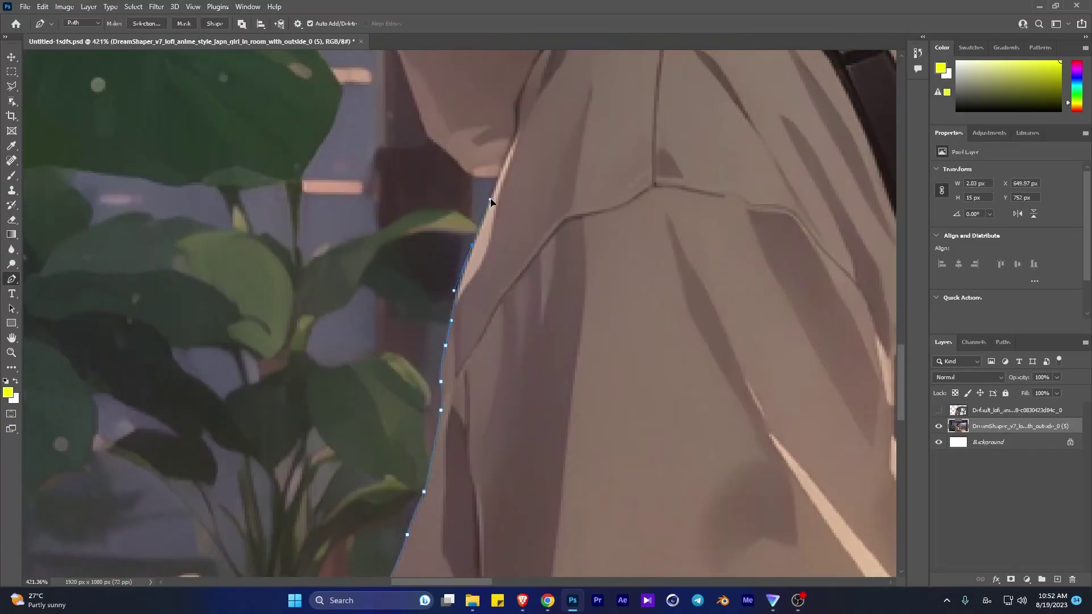
{"action": "left_click", "coordinate": [461, 272]}
{"action": "left_click", "coordinate": [499, 178]}
{"action": "scroll", "coordinate": [498, 179], "scroll_direction": "up", "scroll_amount": 2}
{"action": "scroll", "coordinate": [453, 364], "scroll_direction": "up", "scroll_amount": 2}
Trace the dark gap along the arm and carry the outline up to the shoulder edge.
{"action": "left_click", "coordinate": [348, 311]}
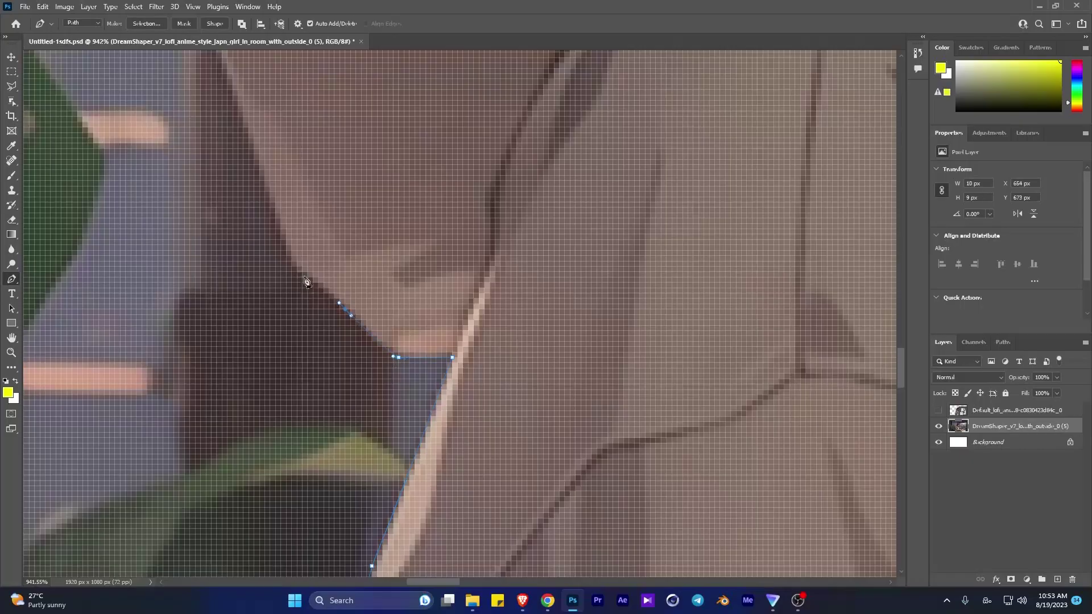
{"action": "left_click", "coordinate": [305, 281]}
{"action": "scroll", "coordinate": [342, 330], "scroll_direction": "up", "scroll_amount": 3}
{"action": "left_click", "coordinate": [348, 316]}
{"action": "scroll", "coordinate": [391, 364], "scroll_direction": "up", "scroll_amount": 1}
{"action": "scroll", "coordinate": [391, 364], "scroll_direction": "up", "scroll_amount": 2}
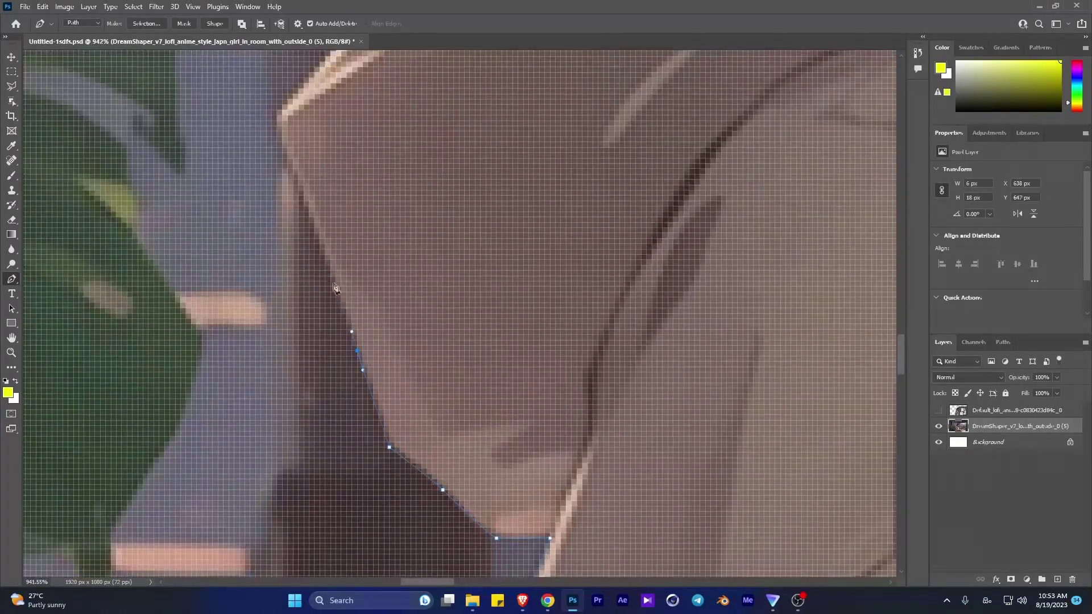
{"action": "scroll", "coordinate": [387, 346], "scroll_direction": "down", "scroll_amount": 3}
{"action": "scroll", "coordinate": [383, 333], "scroll_direction": "up", "scroll_amount": 3}
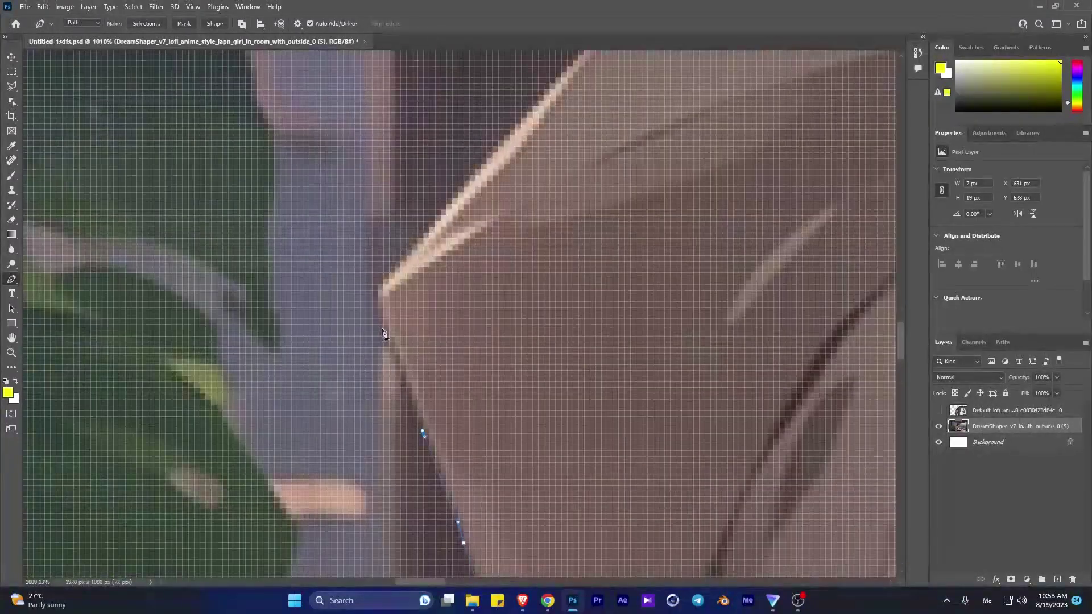
{"action": "left_click", "coordinate": [413, 245]}
{"action": "scroll", "coordinate": [432, 284], "scroll_direction": "up", "scroll_amount": 4}
{"action": "left_click", "coordinate": [441, 313]}
{"action": "left_click", "coordinate": [494, 259]}
{"action": "scroll", "coordinate": [414, 325], "scroll_direction": "up", "scroll_amount": 3}
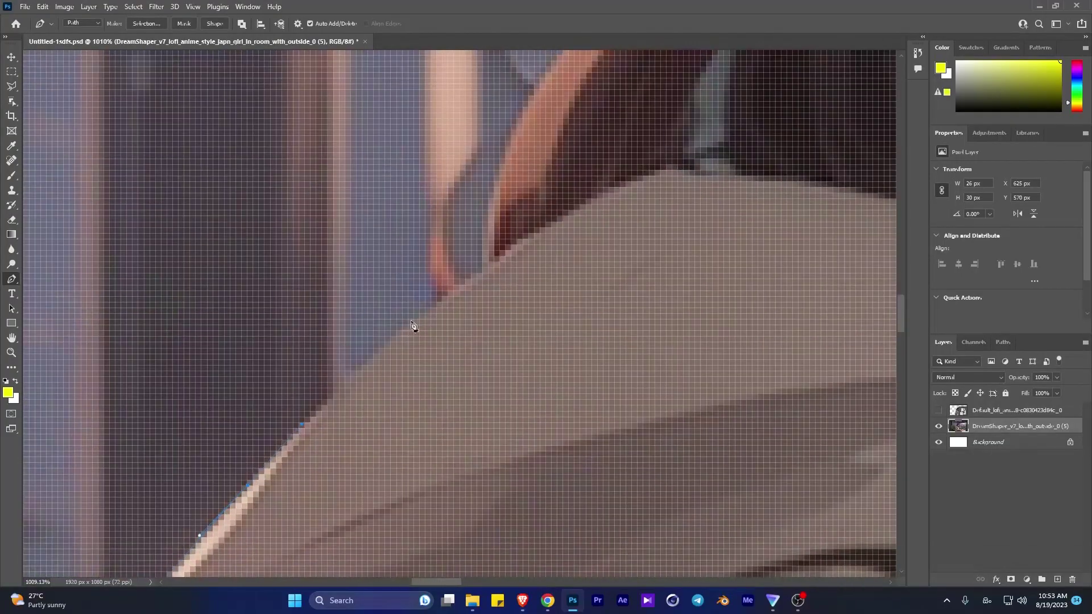
{"action": "scroll", "coordinate": [452, 291], "scroll_direction": "down", "scroll_amount": 2}
{"action": "scroll", "coordinate": [461, 290], "scroll_direction": "up", "scroll_amount": 3}
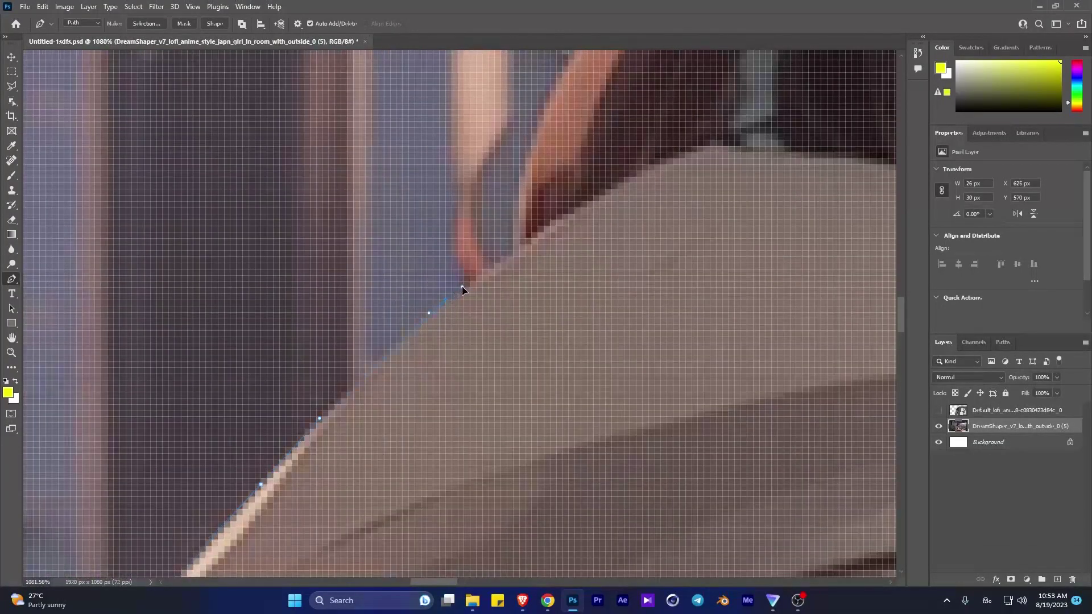
{"action": "scroll", "coordinate": [455, 342], "scroll_direction": "down", "scroll_amount": 5}
{"action": "scroll", "coordinate": [449, 364], "scroll_direction": "down", "scroll_amount": 5}
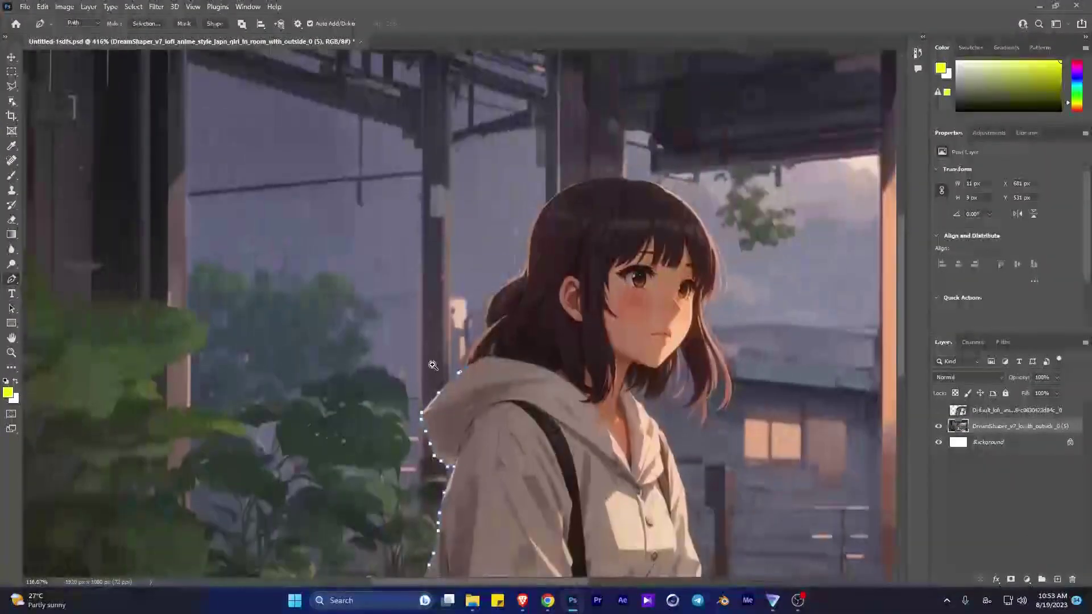
Add curved anchors from the hair edge near the ear up the back of her hair.
{"action": "scroll", "coordinate": [469, 390], "scroll_direction": "up", "scroll_amount": 2}
{"action": "scroll", "coordinate": [489, 343], "scroll_direction": "up", "scroll_amount": 3}
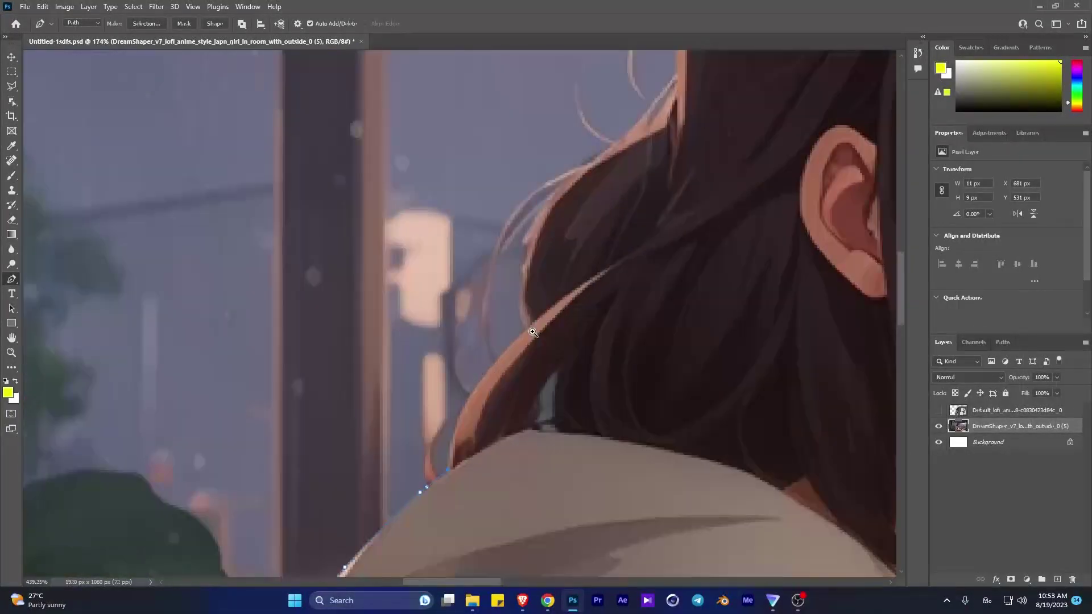
{"action": "scroll", "coordinate": [484, 381], "scroll_direction": "up", "scroll_amount": 3}
{"action": "scroll", "coordinate": [482, 410], "scroll_direction": "up", "scroll_amount": 2}
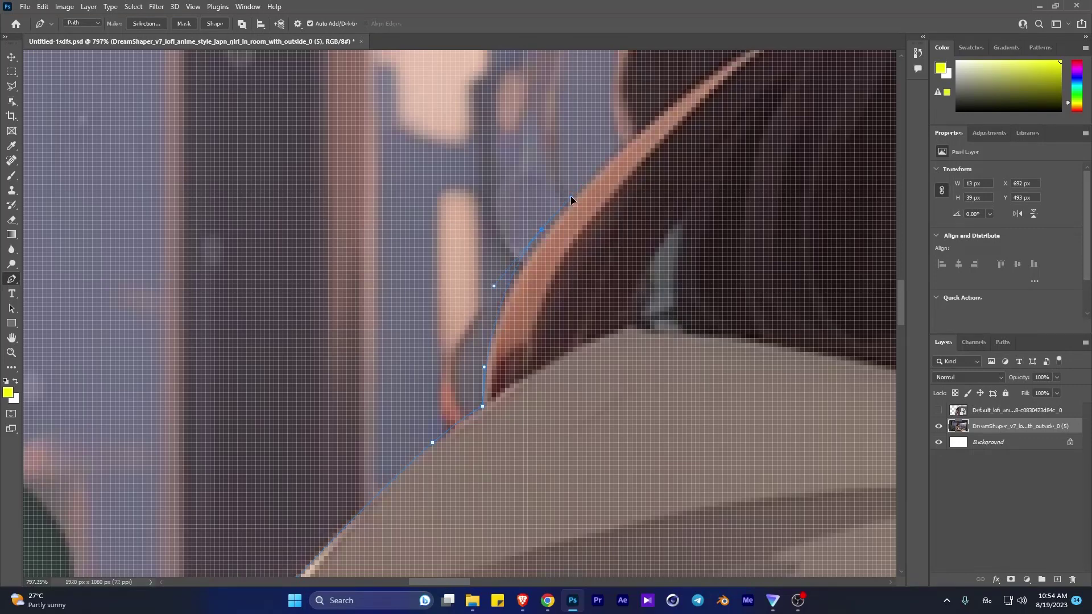
{"action": "scroll", "coordinate": [621, 150], "scroll_direction": "down", "scroll_amount": 2}
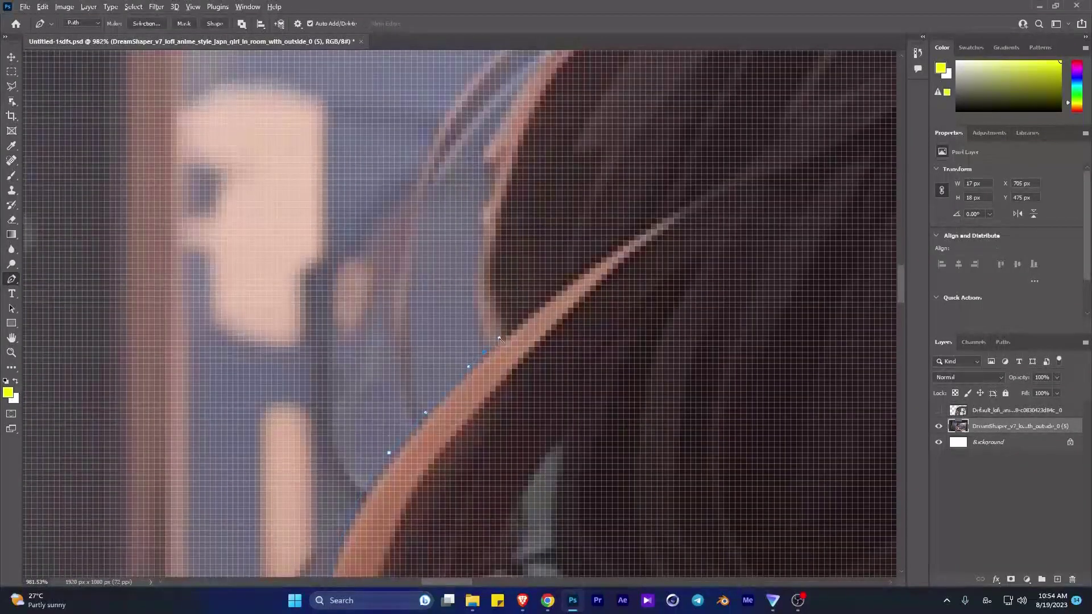
{"action": "scroll", "coordinate": [504, 260], "scroll_direction": "down", "scroll_amount": 2}
{"action": "scroll", "coordinate": [503, 259], "scroll_direction": "down", "scroll_amount": 3}
{"action": "scroll", "coordinate": [455, 259], "scroll_direction": "down", "scroll_amount": 2}
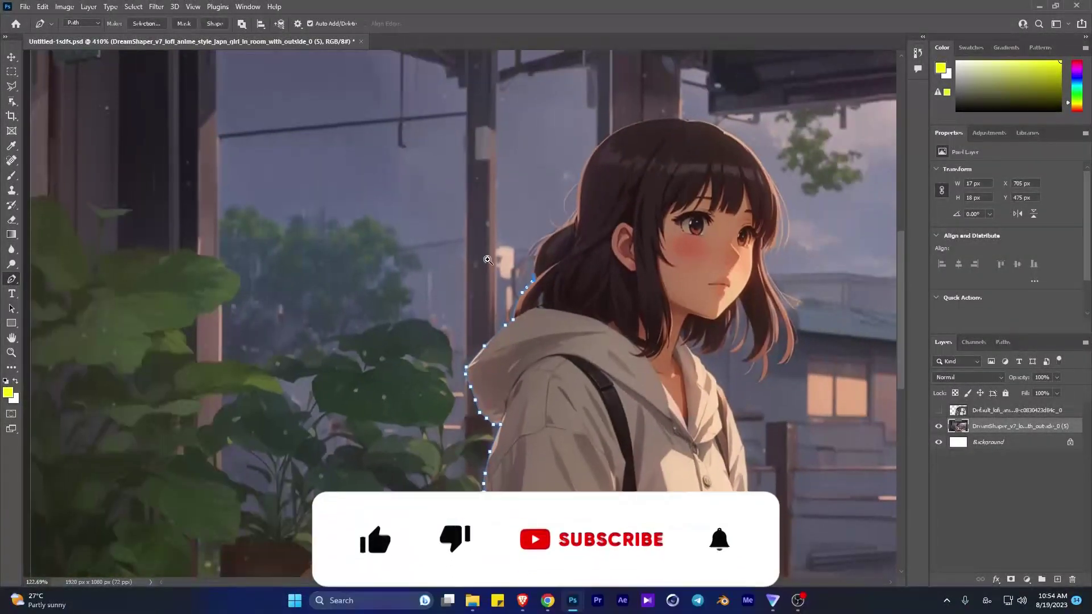
{"action": "scroll", "coordinate": [409, 259], "scroll_direction": "down", "scroll_amount": 2}
{"action": "scroll", "coordinate": [384, 258], "scroll_direction": "down", "scroll_amount": 1}
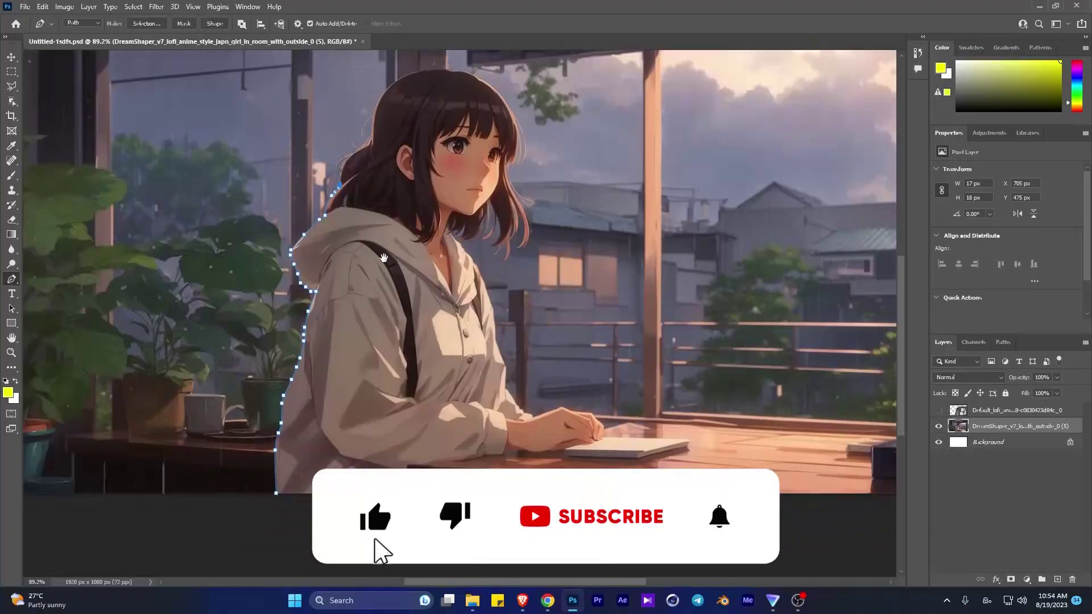
{"action": "scroll", "coordinate": [335, 139], "scroll_direction": "up", "scroll_amount": 10}
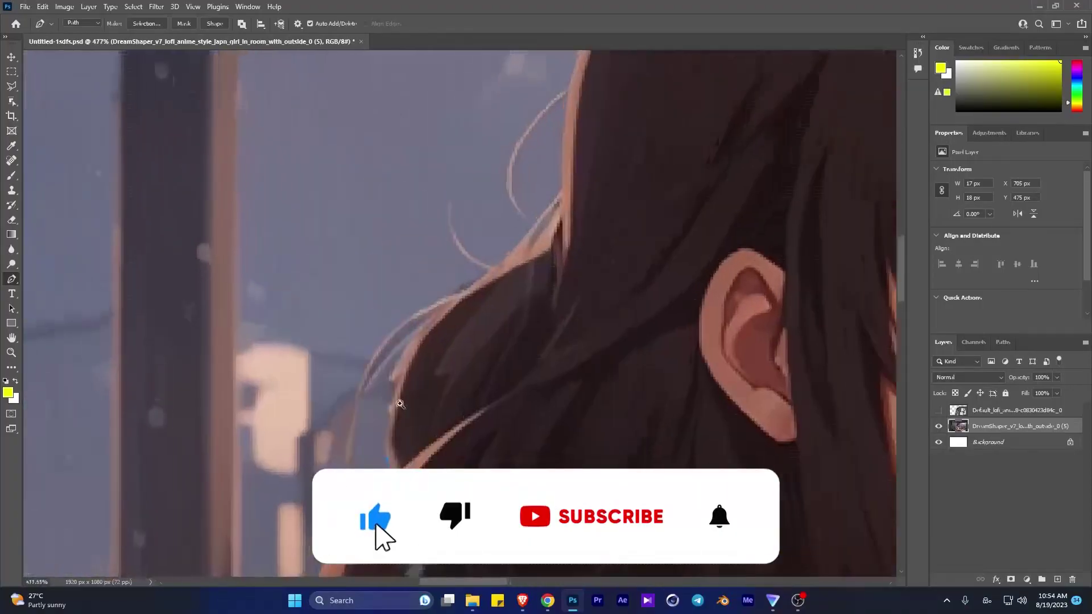
{"action": "left_click", "coordinate": [395, 389]}
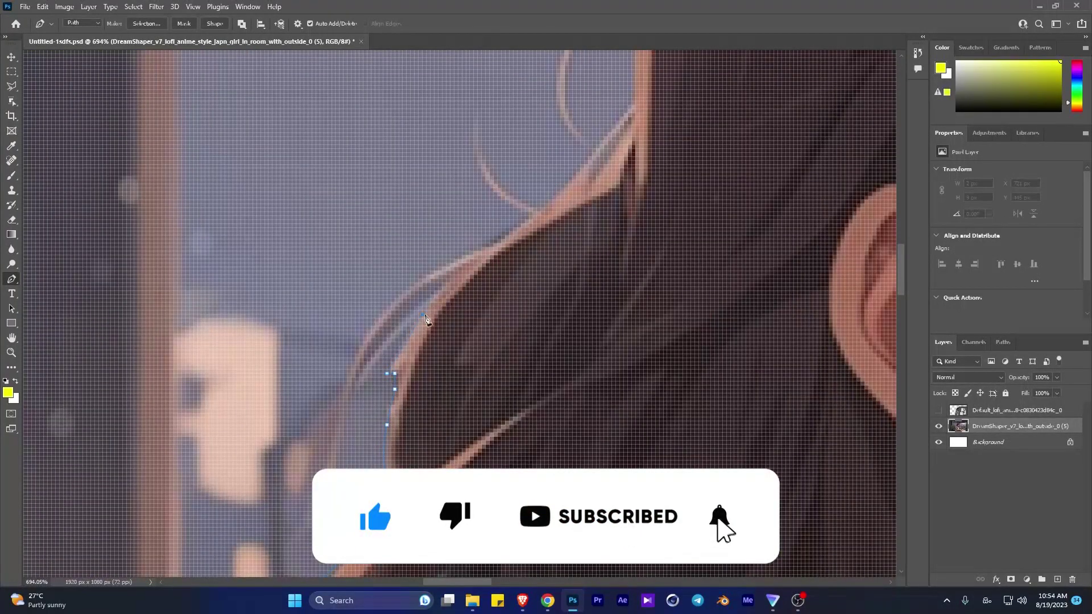
{"action": "left_click_drag", "start_coordinate": [430, 304], "coordinate": [440, 295]}
{"action": "mouse_move", "coordinate": [495, 237]}
{"action": "left_mouse_down"}
{"action": "mouse_move", "coordinate": [517, 223]}
{"action": "mouse_move", "coordinate": [556, 302]}
{"action": "mouse_move", "coordinate": [451, 374]}
{"action": "left_mouse_up"}
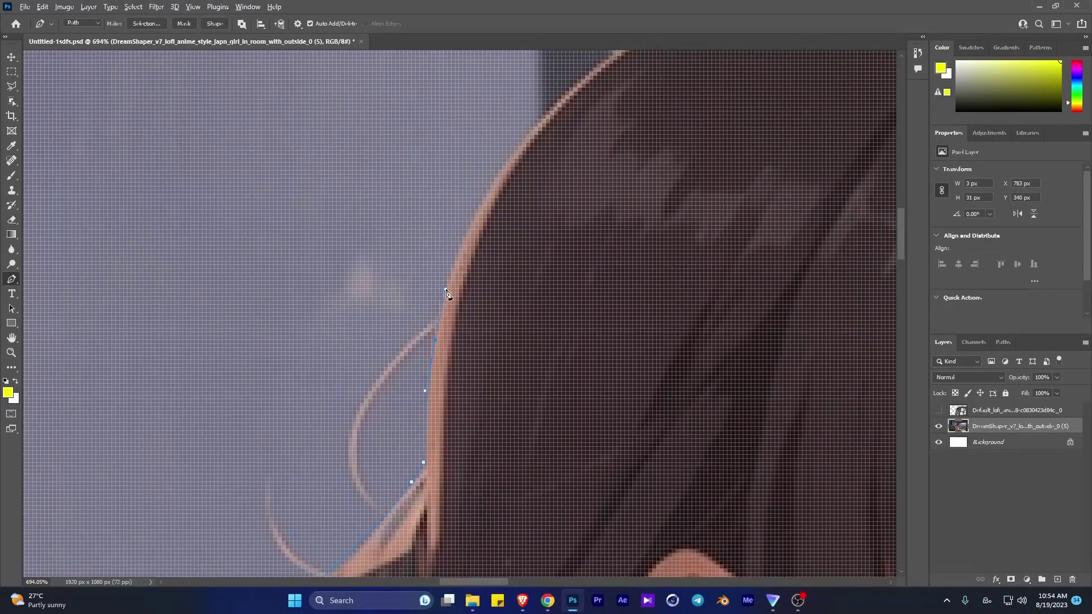
{"action": "mouse_move", "coordinate": [494, 182]}
{"action": "left_mouse_down"}
{"action": "mouse_move", "coordinate": [523, 151]}
{"action": "mouse_move", "coordinate": [438, 280]}
{"action": "mouse_move", "coordinate": [586, 199]}
{"action": "mouse_move", "coordinate": [349, 297]}
{"action": "left_mouse_up"}
Arch the path over the top of her head and start down the right hair edge.
{"action": "left_click", "coordinate": [460, 257]}
{"action": "left_click", "coordinate": [510, 257]}
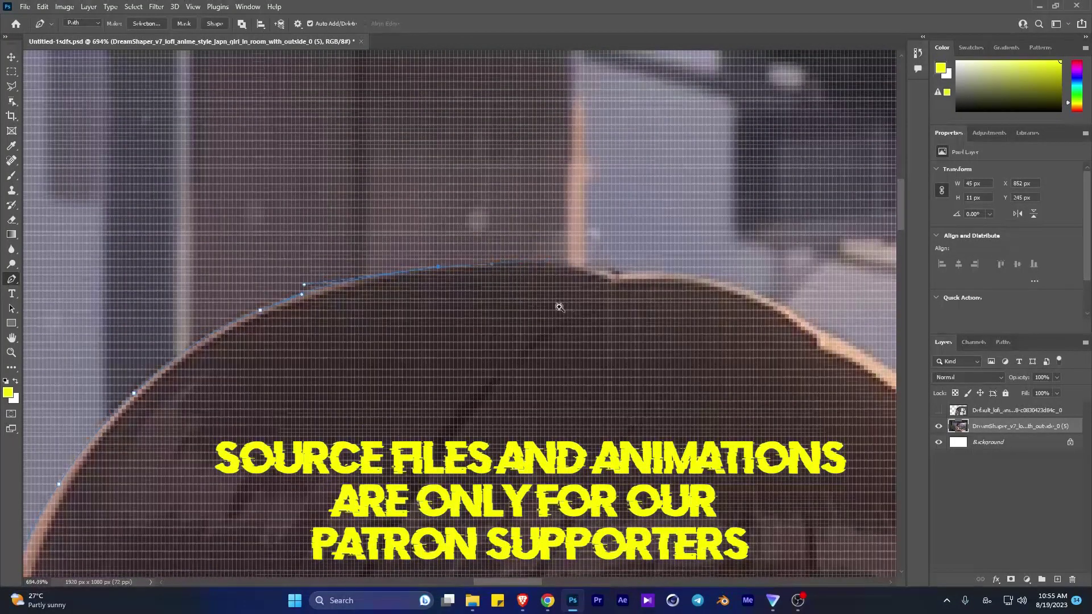
{"action": "scroll", "coordinate": [560, 304], "scroll_direction": "up", "scroll_amount": 2}
{"action": "left_click_drag", "start_coordinate": [594, 258], "coordinate": [631, 271]}
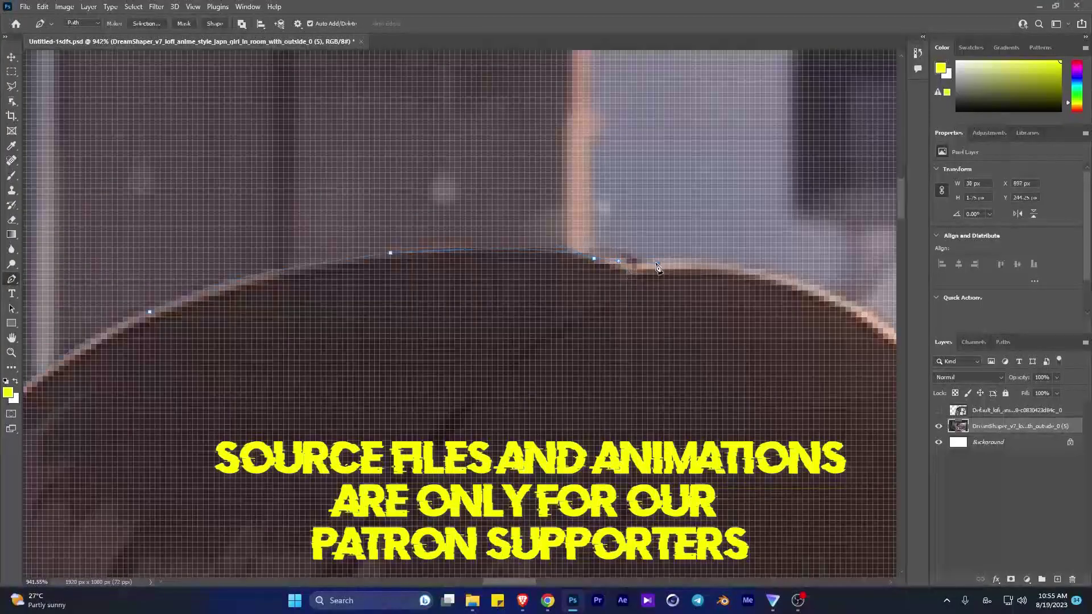
{"action": "scroll", "coordinate": [657, 267], "scroll_direction": "up", "scroll_amount": 2}
{"action": "scroll", "coordinate": [625, 256], "scroll_direction": "up", "scroll_amount": 1}
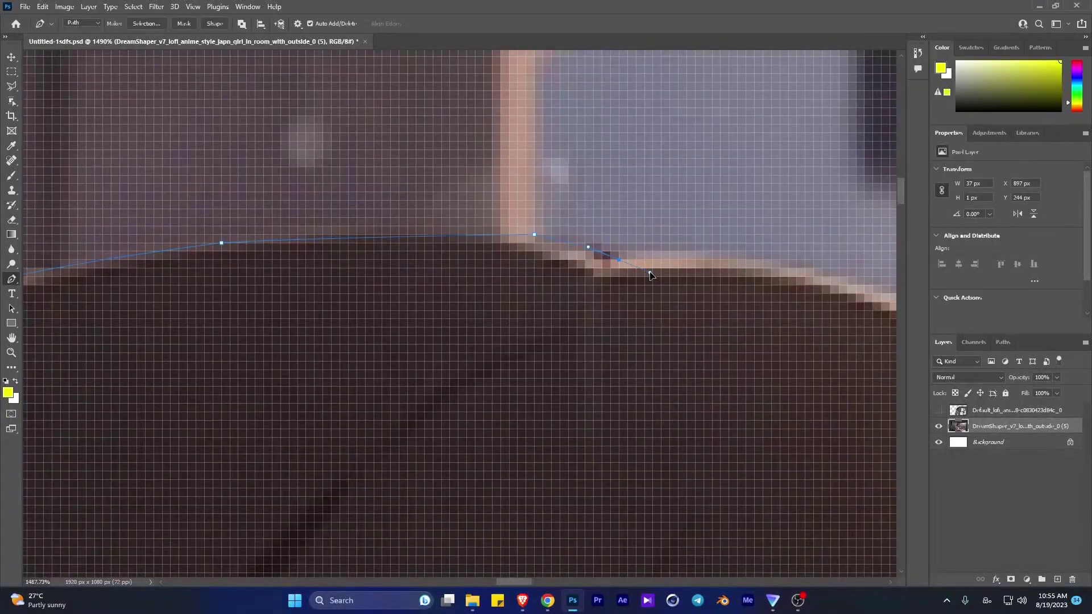
{"action": "left_click_drag", "start_coordinate": [651, 275], "coordinate": [220, 197]}
{"action": "mouse_move", "coordinate": [551, 257]}
{"action": "left_mouse_down"}
{"action": "mouse_move", "coordinate": [686, 344]}
{"action": "mouse_move", "coordinate": [578, 364]}
{"action": "left_mouse_up"}
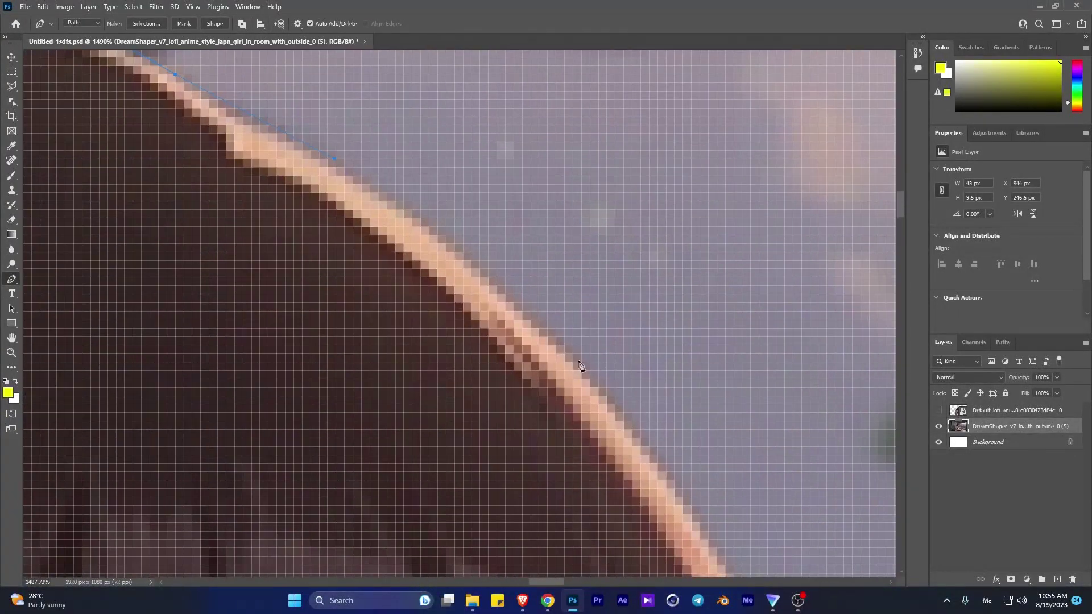
{"action": "left_click_drag", "start_coordinate": [669, 483], "coordinate": [485, 257]}
{"action": "left_click_drag", "start_coordinate": [584, 401], "coordinate": [473, 215]}
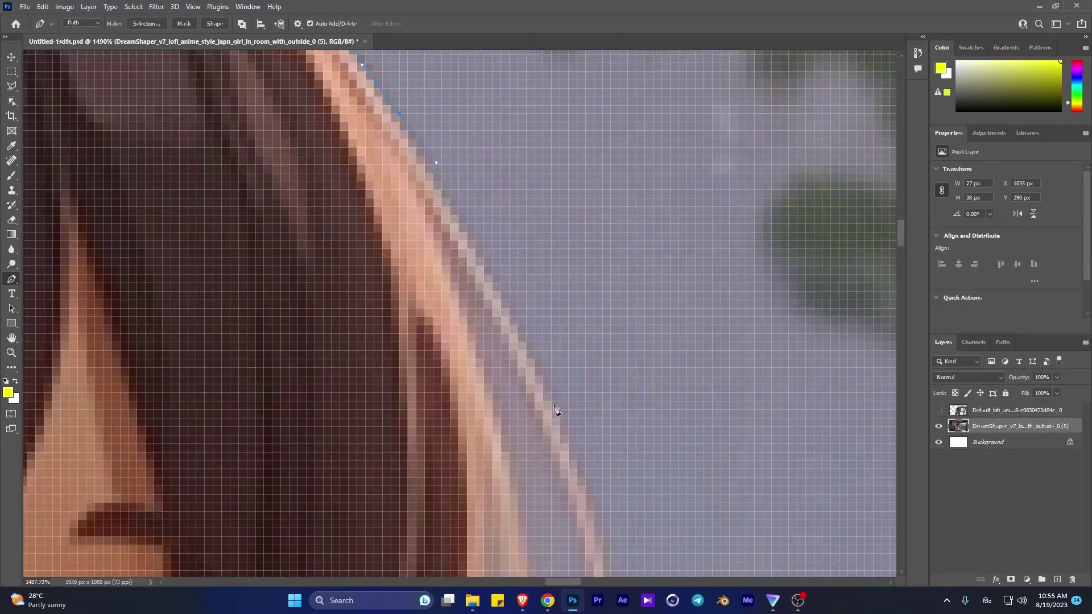
Trace the outer hair strand, then resume from the top endpoint down its inner edge.
{"action": "scroll", "coordinate": [543, 370], "scroll_direction": "down", "scroll_amount": 5}
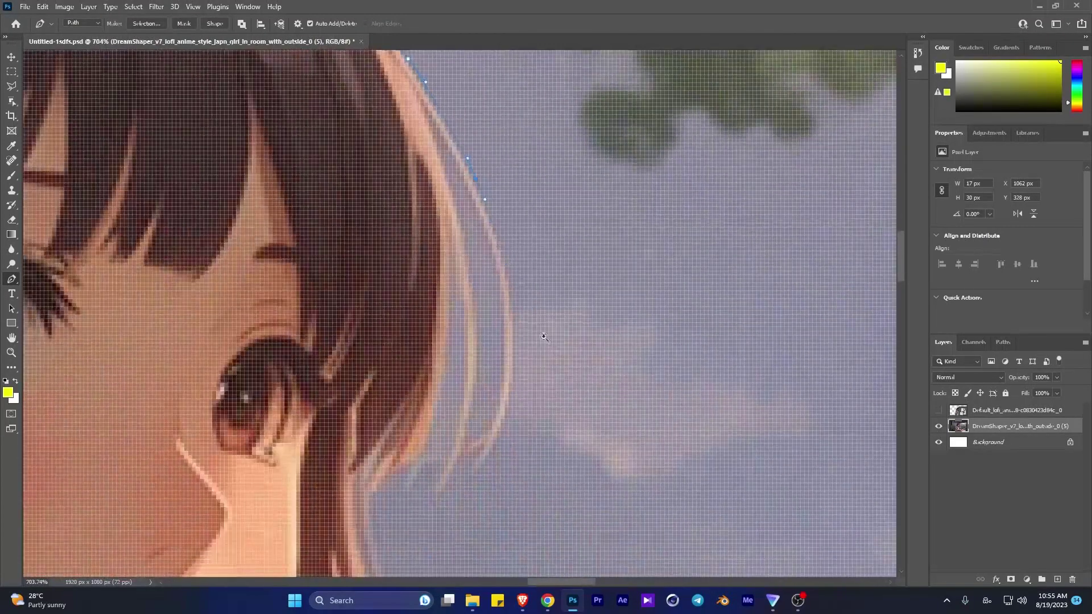
{"action": "scroll", "coordinate": [486, 396], "scroll_direction": "up", "scroll_amount": 2}
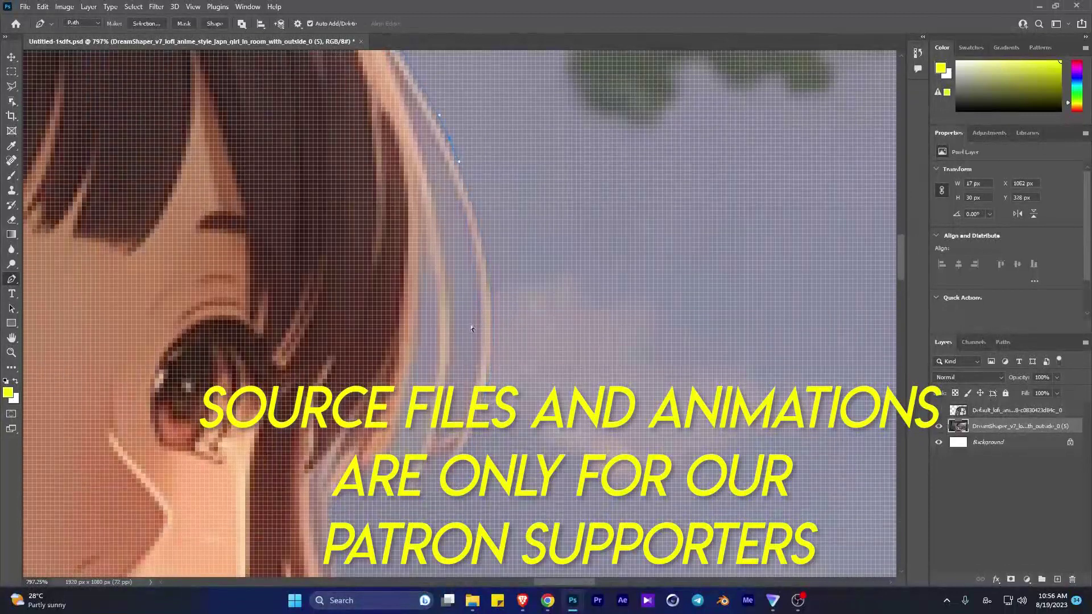
{"action": "left_click_drag", "start_coordinate": [468, 442], "coordinate": [450, 476]}
{"action": "left_click", "coordinate": [440, 346]}
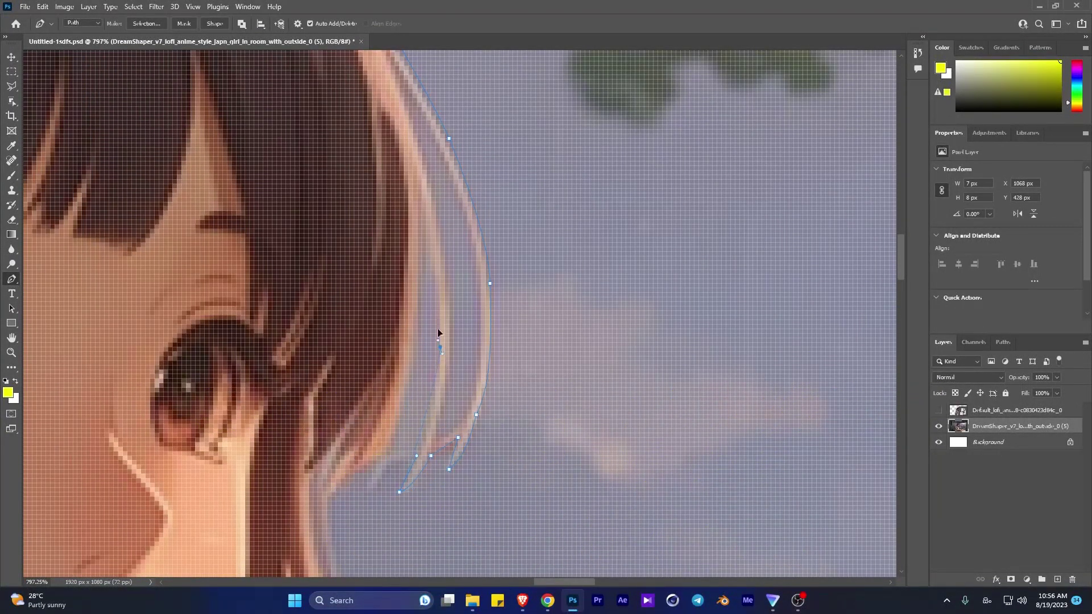
{"action": "left_click", "coordinate": [422, 238]}
{"action": "left_click", "coordinate": [427, 253]}
{"action": "left_click", "coordinate": [403, 397]}
{"action": "left_click", "coordinate": [393, 436]}
{"action": "mouse_move", "coordinate": [357, 465]}
{"action": "left_mouse_down"}
{"action": "mouse_move", "coordinate": [337, 477]}
{"action": "mouse_move", "coordinate": [345, 470]}
{"action": "left_mouse_up"}
Follow the lower hair strands with curved anchors fitted to their shape.
{"action": "scroll", "coordinate": [337, 477], "scroll_direction": "down", "scroll_amount": 2}
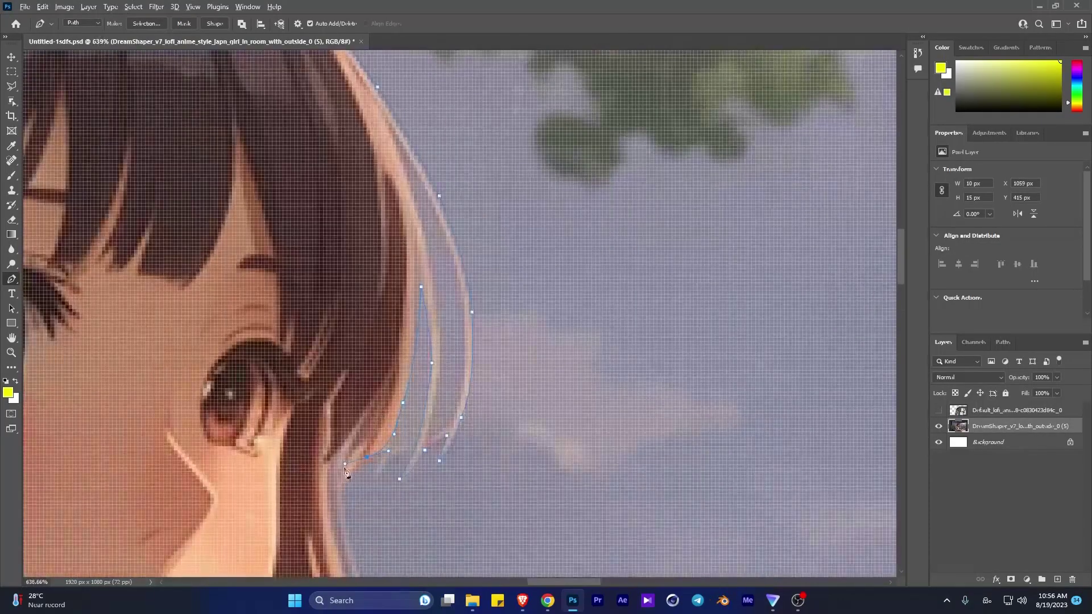
{"action": "scroll", "coordinate": [353, 489], "scroll_direction": "down", "scroll_amount": 3}
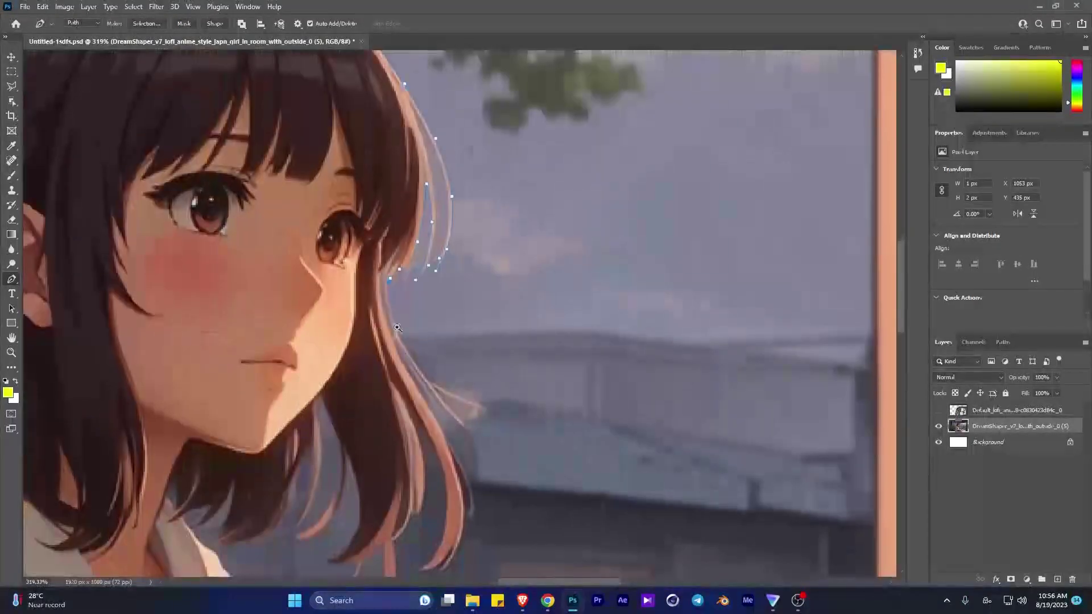
{"action": "scroll", "coordinate": [358, 398], "scroll_direction": "down", "scroll_amount": 3}
{"action": "scroll", "coordinate": [386, 310], "scroll_direction": "up", "scroll_amount": 5}
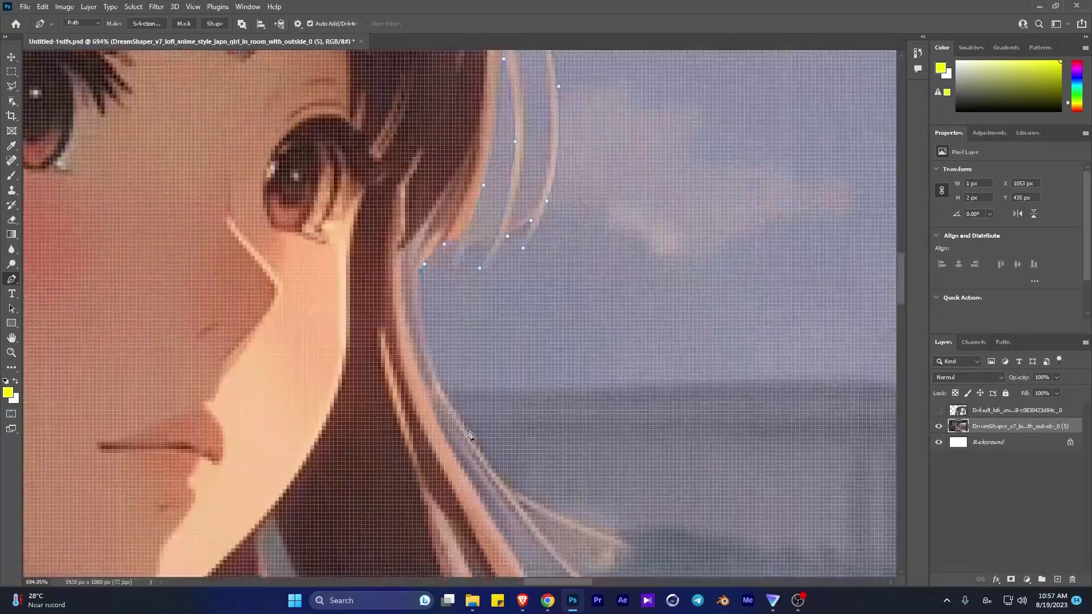
{"action": "left_click", "coordinate": [511, 488]}
{"action": "left_click_drag", "start_coordinate": [585, 528], "coordinate": [595, 531]}
{"action": "scroll", "coordinate": [626, 554], "scroll_direction": "down", "scroll_amount": 2}
{"action": "scroll", "coordinate": [617, 551], "scroll_direction": "down", "scroll_amount": 2}
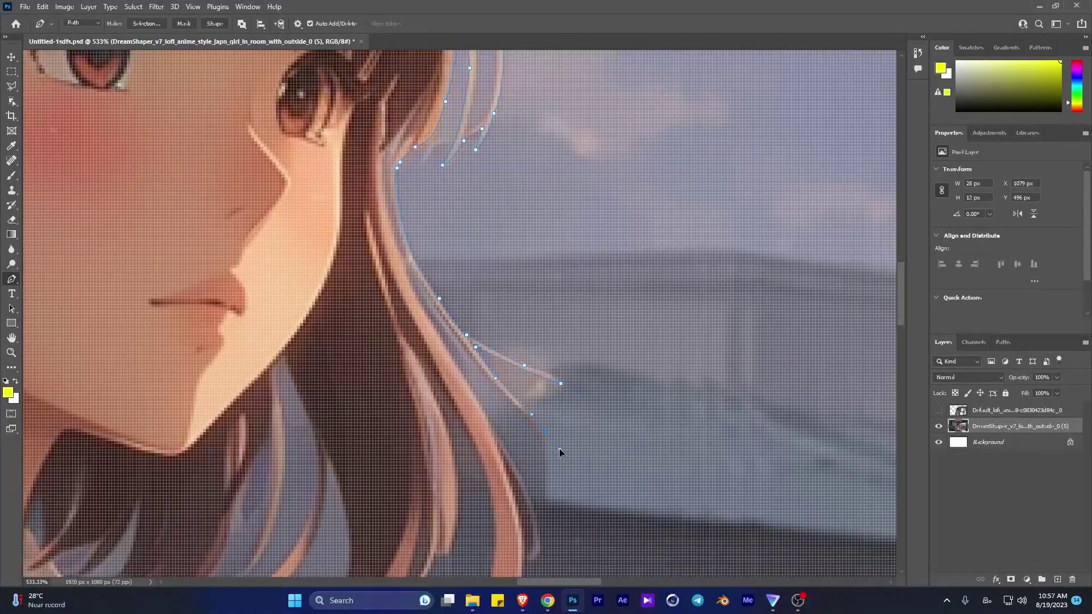
{"action": "left_click", "coordinate": [406, 259]}
{"action": "mouse_move", "coordinate": [524, 500]}
{"action": "left_mouse_down"}
{"action": "mouse_move", "coordinate": [500, 335]}
{"action": "mouse_move", "coordinate": [488, 334]}
{"action": "left_mouse_up"}
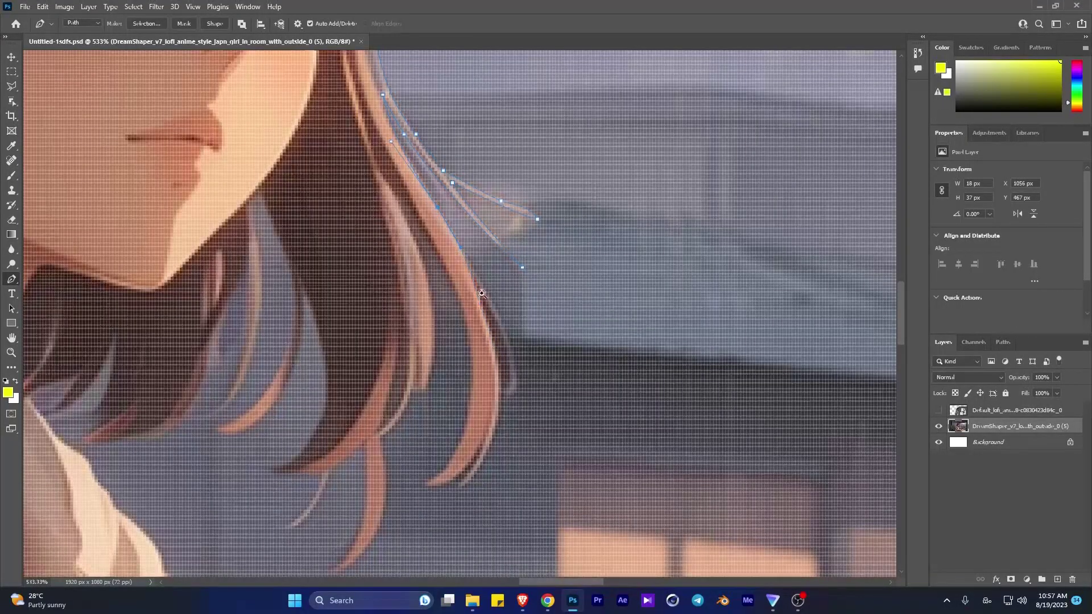
{"action": "scroll", "coordinate": [489, 327], "scroll_direction": "up", "scroll_amount": 5}
{"action": "scroll", "coordinate": [533, 428], "scroll_direction": "down", "scroll_amount": 2}
{"action": "left_click_drag", "start_coordinate": [520, 421], "coordinate": [491, 472]}
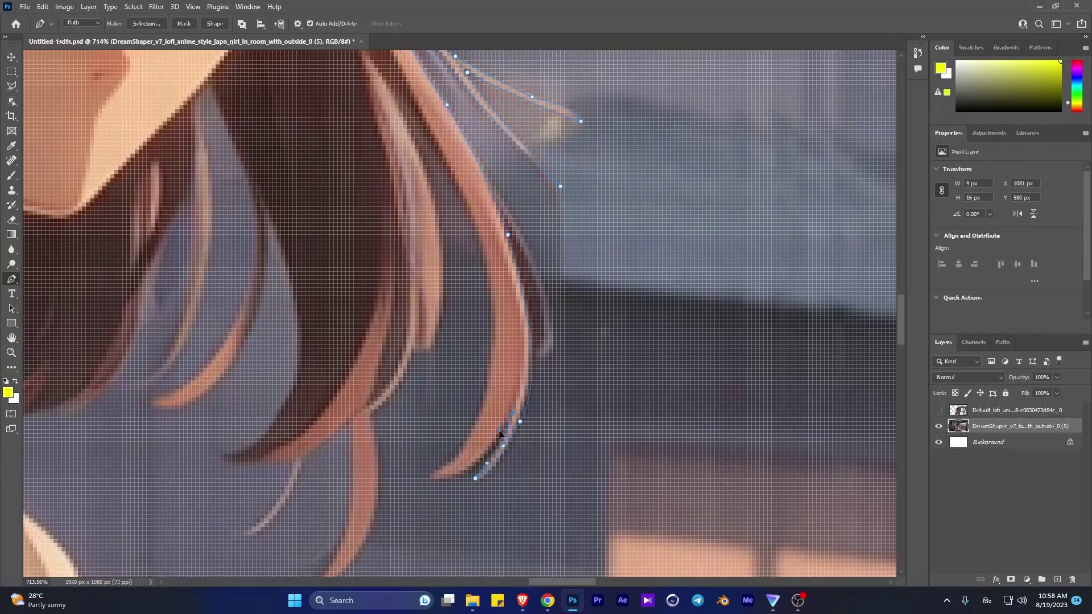
{"action": "left_click_drag", "start_coordinate": [432, 481], "coordinate": [387, 465]}
Weave the path around the strand tips and up between the inner strands.
{"action": "scroll", "coordinate": [447, 167], "scroll_direction": "down", "scroll_amount": 3}
{"action": "scroll", "coordinate": [545, 298], "scroll_direction": "up", "scroll_amount": 2}
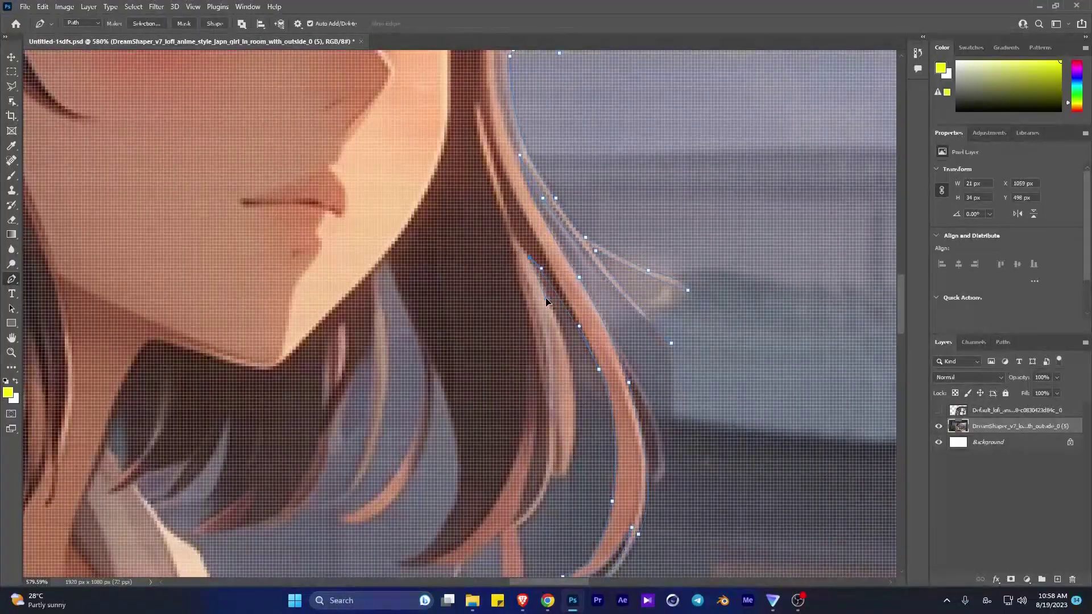
{"action": "left_click_drag", "start_coordinate": [572, 436], "coordinate": [574, 443]}
{"action": "left_click_drag", "start_coordinate": [565, 480], "coordinate": [557, 487]}
{"action": "scroll", "coordinate": [556, 482], "scroll_direction": "down", "scroll_amount": 4}
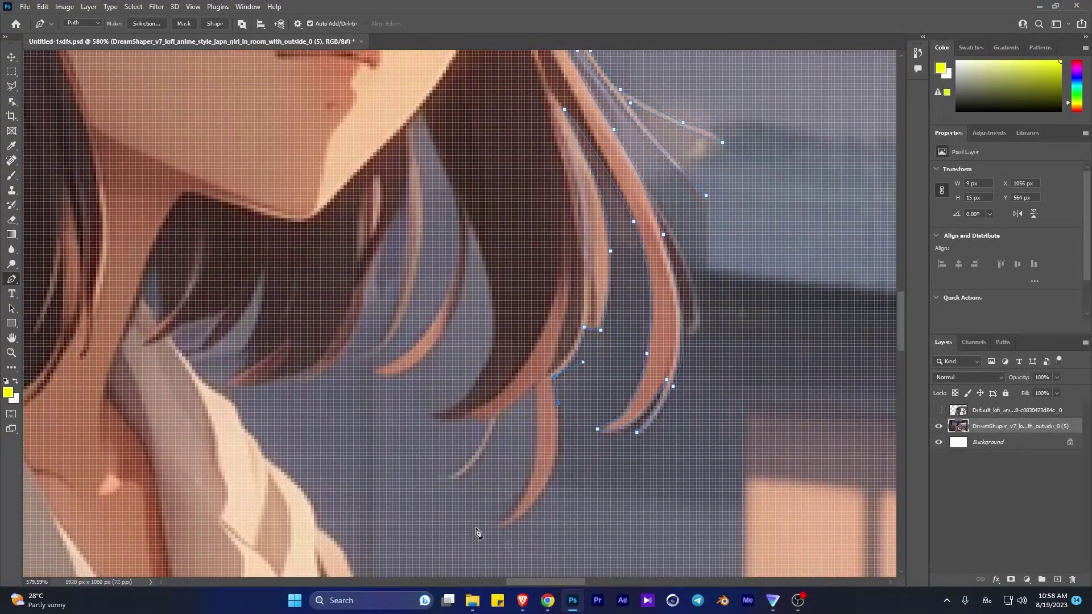
{"action": "left_click_drag", "start_coordinate": [498, 527], "coordinate": [507, 509]}
{"action": "left_click_drag", "start_coordinate": [538, 398], "coordinate": [538, 408]}
{"action": "left_click", "coordinate": [535, 386]}
{"action": "left_click", "coordinate": [472, 387]}
{"action": "left_click", "coordinate": [490, 356]}
{"action": "mouse_move", "coordinate": [485, 267]}
{"action": "left_mouse_down"}
{"action": "mouse_move", "coordinate": [467, 206]}
{"action": "mouse_move", "coordinate": [473, 223]}
{"action": "left_mouse_up"}
{"action": "left_click_drag", "start_coordinate": [422, 362], "coordinate": [420, 371]}
{"action": "left_click_drag", "start_coordinate": [341, 357], "coordinate": [375, 367]}
Add anchors along the hair edge beside the chin and down to the strand's bottom.
{"action": "scroll", "coordinate": [460, 204], "scroll_direction": "down", "scroll_amount": 5}
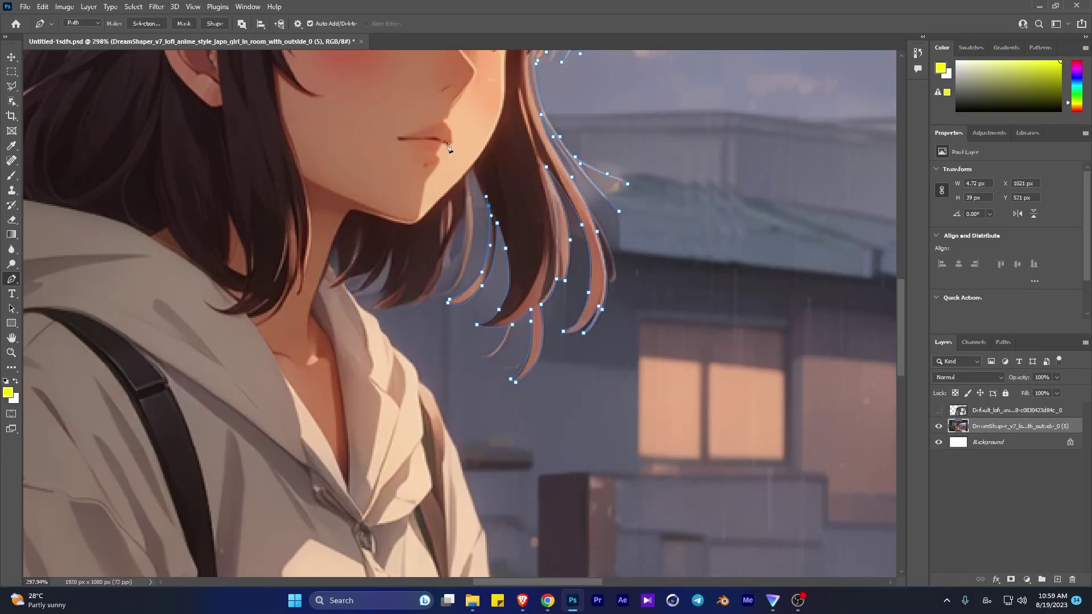
{"action": "scroll", "coordinate": [446, 147], "scroll_direction": "down", "scroll_amount": 5}
{"action": "scroll", "coordinate": [580, 222], "scroll_direction": "up", "scroll_amount": 10}
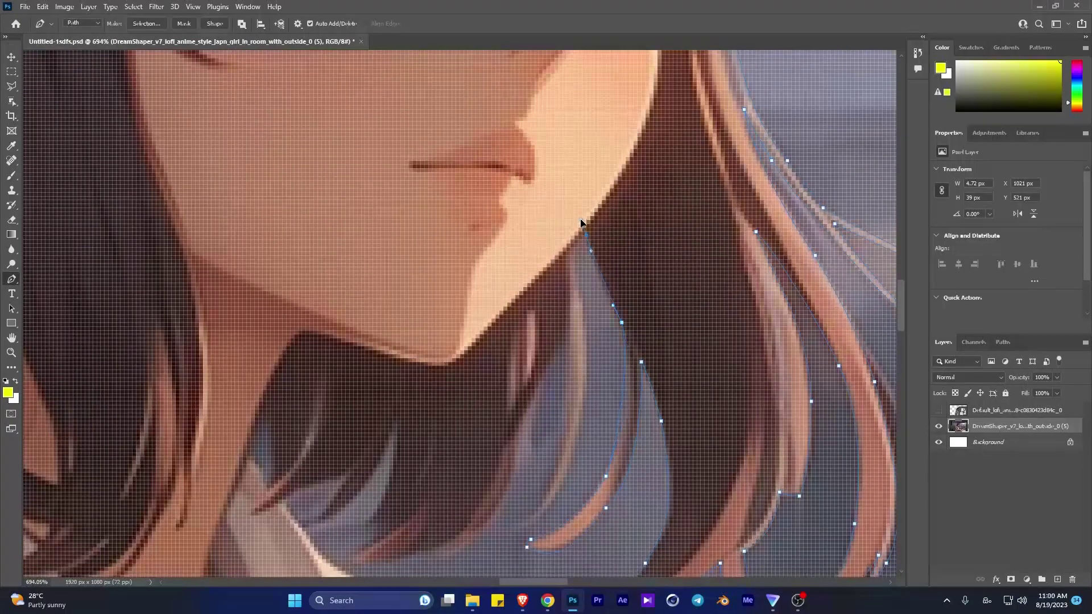
{"action": "left_click", "coordinate": [576, 250]}
{"action": "scroll", "coordinate": [575, 250], "scroll_direction": "down", "scroll_amount": 5}
{"action": "scroll", "coordinate": [579, 398], "scroll_direction": "up", "scroll_amount": 3}
{"action": "scroll", "coordinate": [579, 418], "scroll_direction": "up", "scroll_amount": 3}
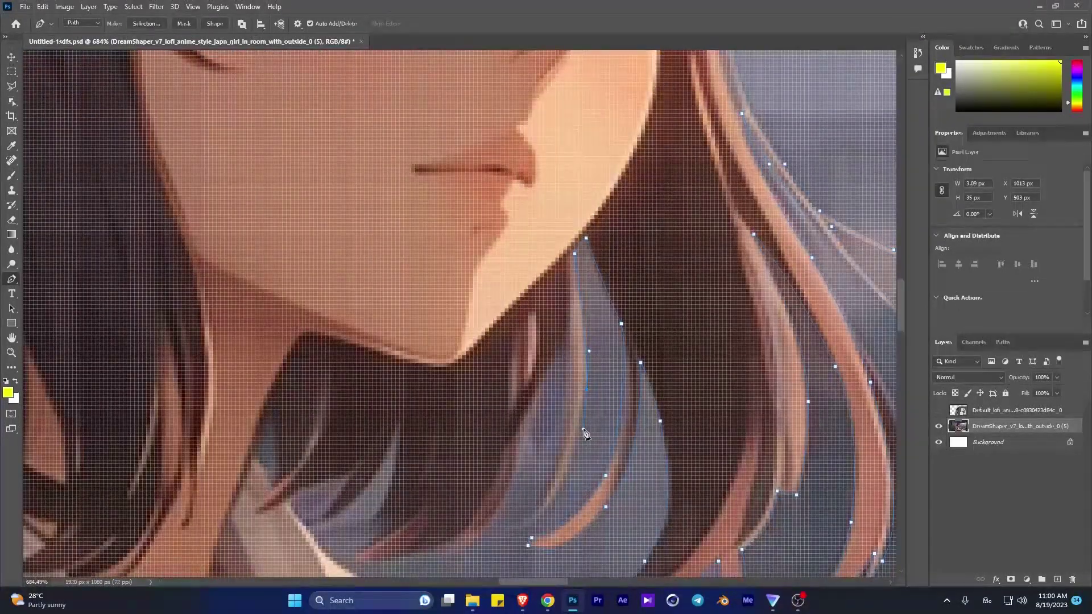
{"action": "scroll", "coordinate": [585, 433], "scroll_direction": "down", "scroll_amount": 3}
{"action": "left_click", "coordinate": [512, 526]}
{"action": "scroll", "coordinate": [564, 438], "scroll_direction": "up", "scroll_amount": 3}
{"action": "left_click", "coordinate": [569, 362]}
{"action": "scroll", "coordinate": [568, 361], "scroll_direction": "down", "scroll_amount": 3}
{"action": "scroll", "coordinate": [548, 388], "scroll_direction": "up", "scroll_amount": 2}
Curve the path around the last strand tips down to the collar below her chin.
{"action": "left_click", "coordinate": [521, 443]}
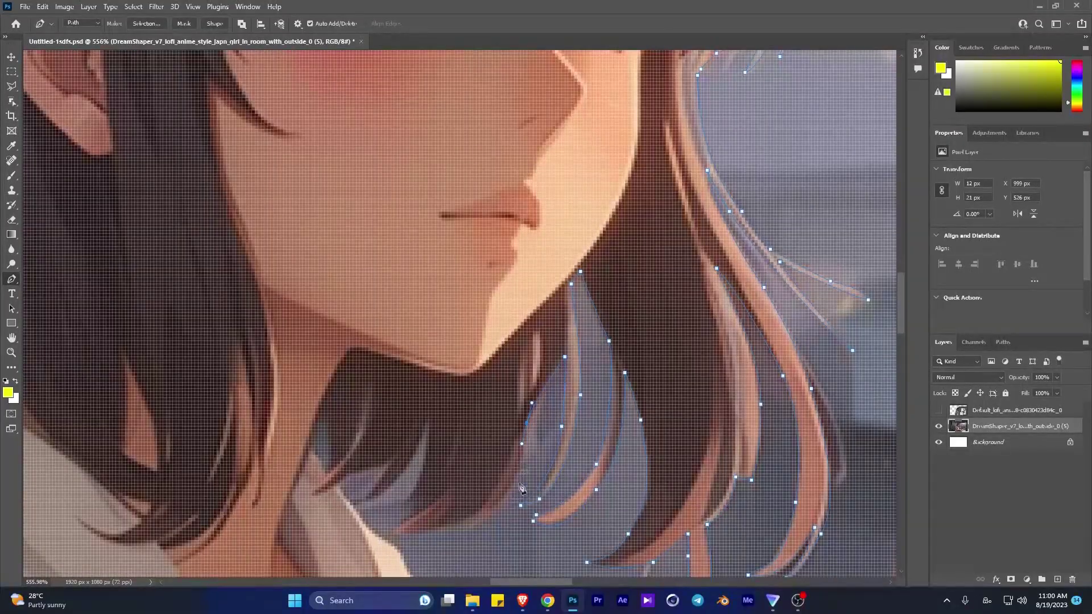
{"action": "left_click", "coordinate": [464, 525]}
{"action": "left_click_drag", "start_coordinate": [405, 508], "coordinate": [412, 503]}
{"action": "left_click_drag", "start_coordinate": [425, 449], "coordinate": [428, 425]}
{"action": "left_click_drag", "start_coordinate": [371, 499], "coordinate": [347, 512]}
{"action": "left_click_drag", "start_coordinate": [391, 461], "coordinate": [341, 486]}
{"action": "scroll", "coordinate": [341, 488], "scroll_direction": "down", "scroll_amount": 5}
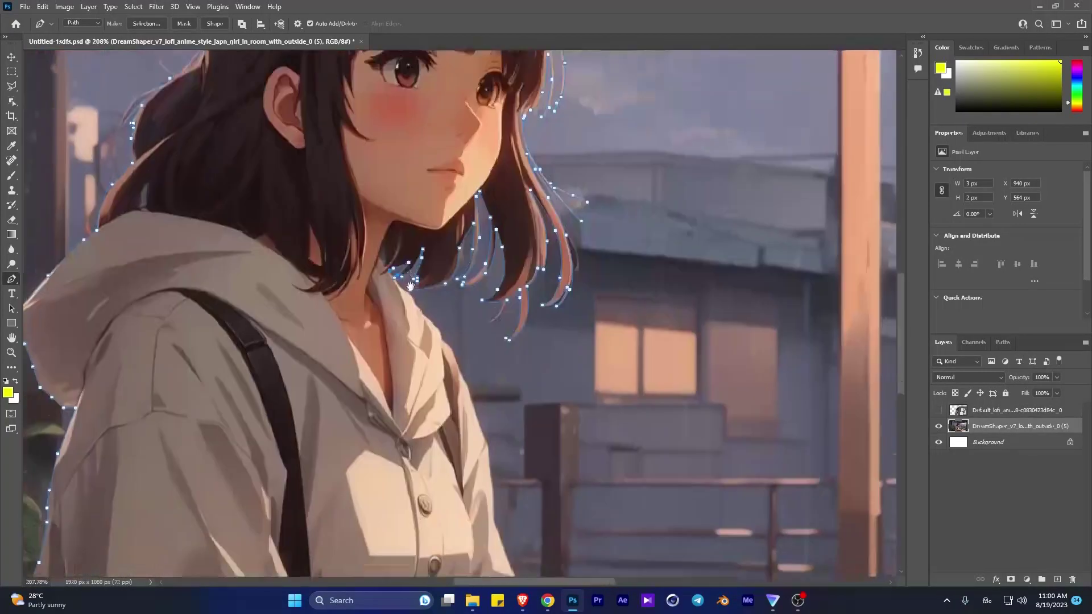
{"action": "scroll", "coordinate": [497, 467], "scroll_direction": "up", "scroll_amount": 10}
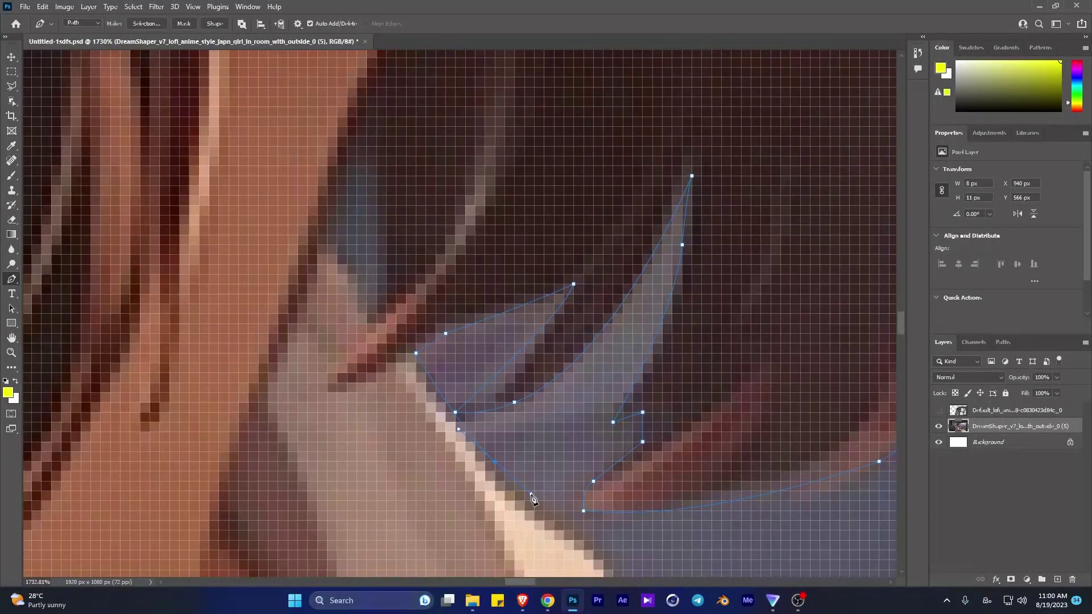
Trace the outline where the hair meets skin and down the neck edge with curved anchors.
{"action": "scroll", "coordinate": [513, 487], "scroll_direction": "down", "scroll_amount": 4}
{"action": "scroll", "coordinate": [514, 487], "scroll_direction": "right", "scroll_amount": 3}
{"action": "left_click_drag", "start_coordinate": [466, 360], "coordinate": [469, 392]}
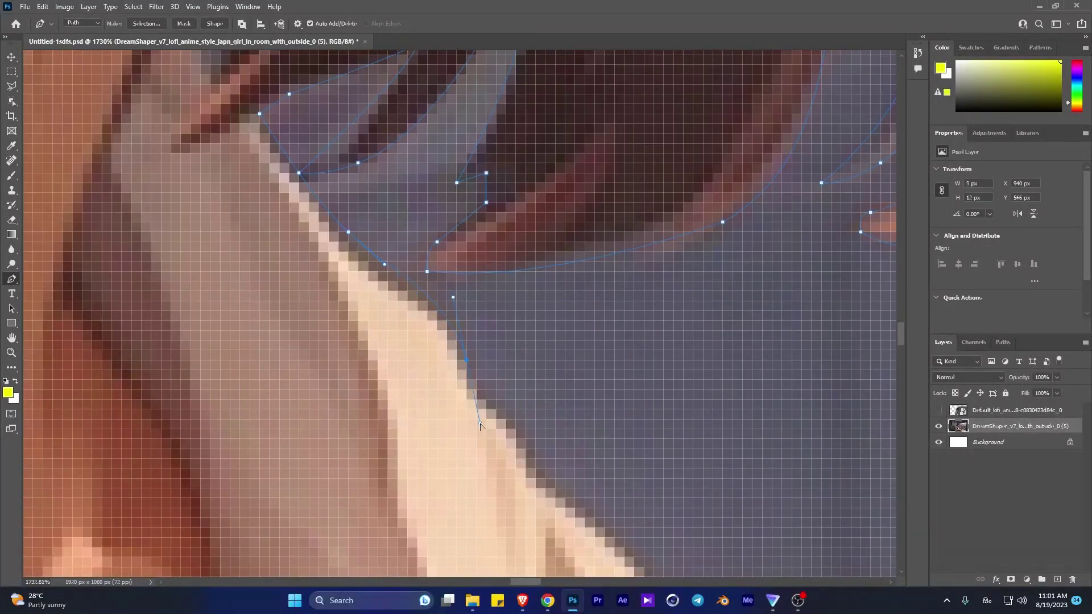
{"action": "left_click", "coordinate": [486, 400]}
{"action": "left_click", "coordinate": [516, 428]}
{"action": "scroll", "coordinate": [524, 438], "scroll_direction": "down", "scroll_amount": 2}
{"action": "scroll", "coordinate": [523, 438], "scroll_direction": "right", "scroll_amount": 1}
{"action": "left_click", "coordinate": [487, 333]}
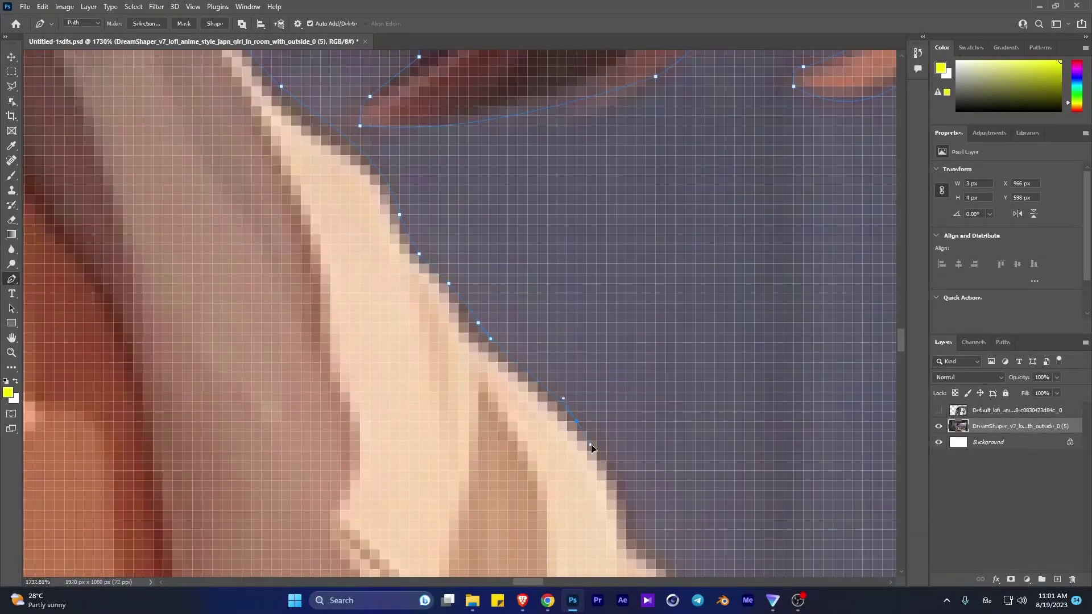
{"action": "left_click_drag", "start_coordinate": [591, 448], "coordinate": [477, 245]}
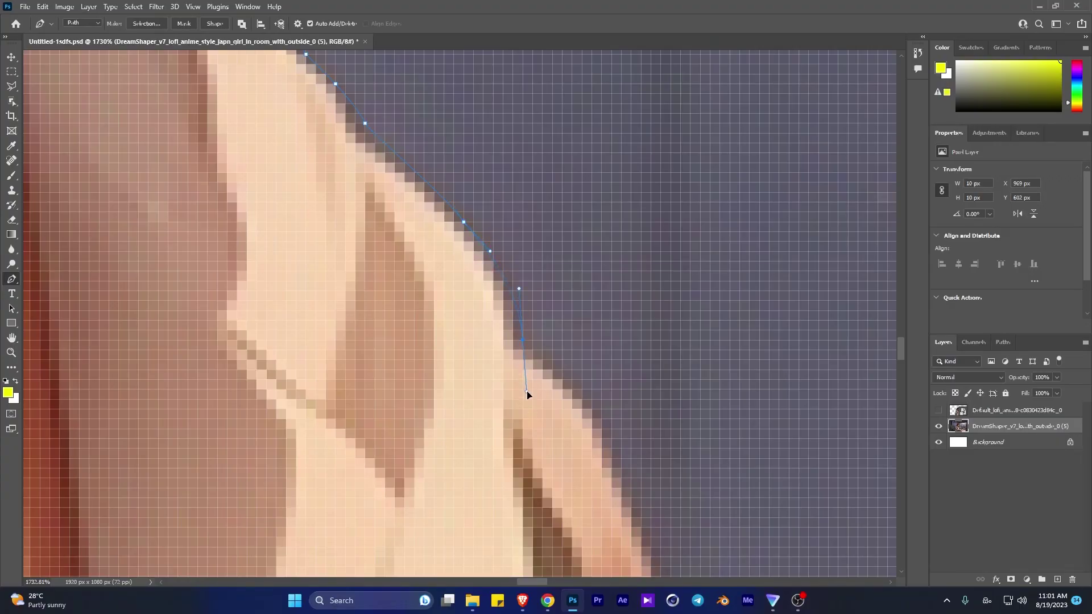
{"action": "left_click_drag", "start_coordinate": [640, 447], "coordinate": [598, 393]}
{"action": "left_click_drag", "start_coordinate": [510, 317], "coordinate": [523, 397]}
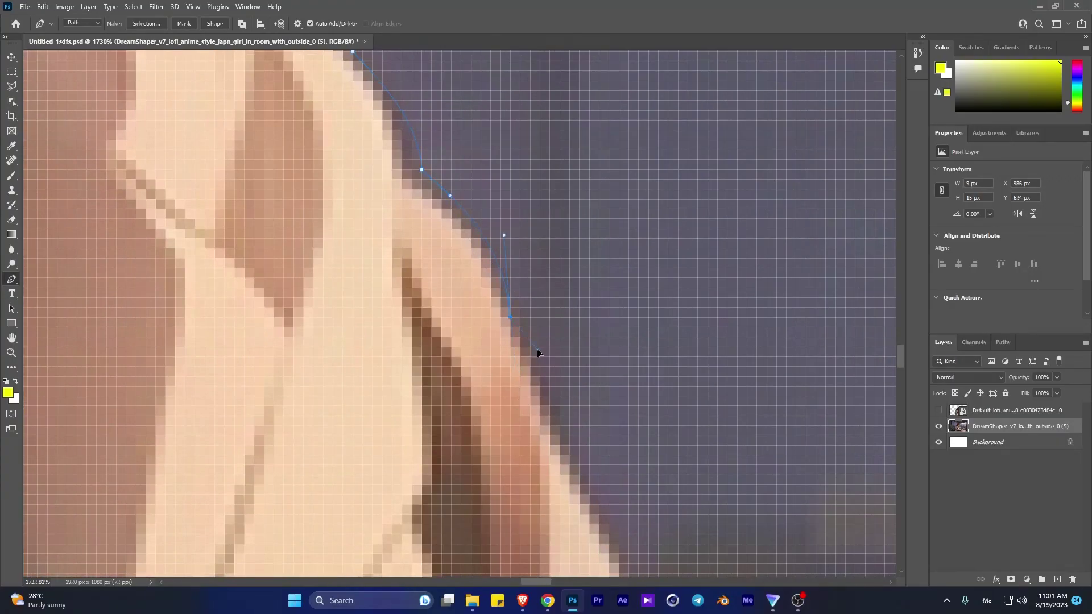
Extend the path down the coat edge with a series of anchors.
{"action": "scroll", "coordinate": [537, 350], "scroll_direction": "down", "scroll_amount": 5}
{"action": "scroll", "coordinate": [460, 232], "scroll_direction": "up", "scroll_amount": 6}
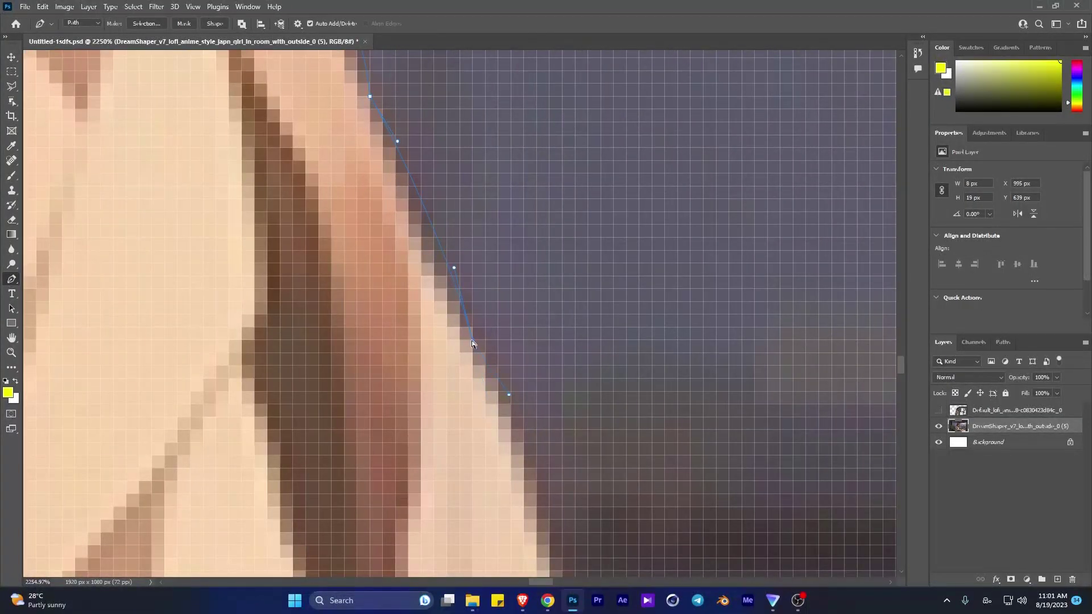
{"action": "scroll", "coordinate": [472, 343], "scroll_direction": "down", "scroll_amount": 2}
{"action": "scroll", "coordinate": [494, 448], "scroll_direction": "down", "scroll_amount": 2}
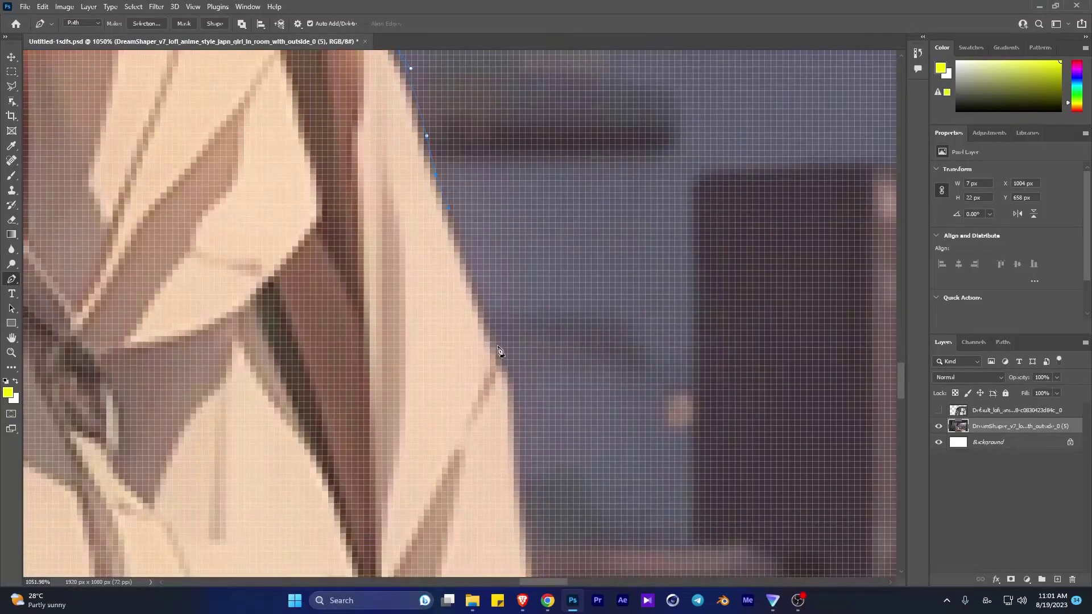
{"action": "left_click_drag", "start_coordinate": [514, 379], "coordinate": [488, 190]}
{"action": "left_click", "coordinate": [494, 325]}
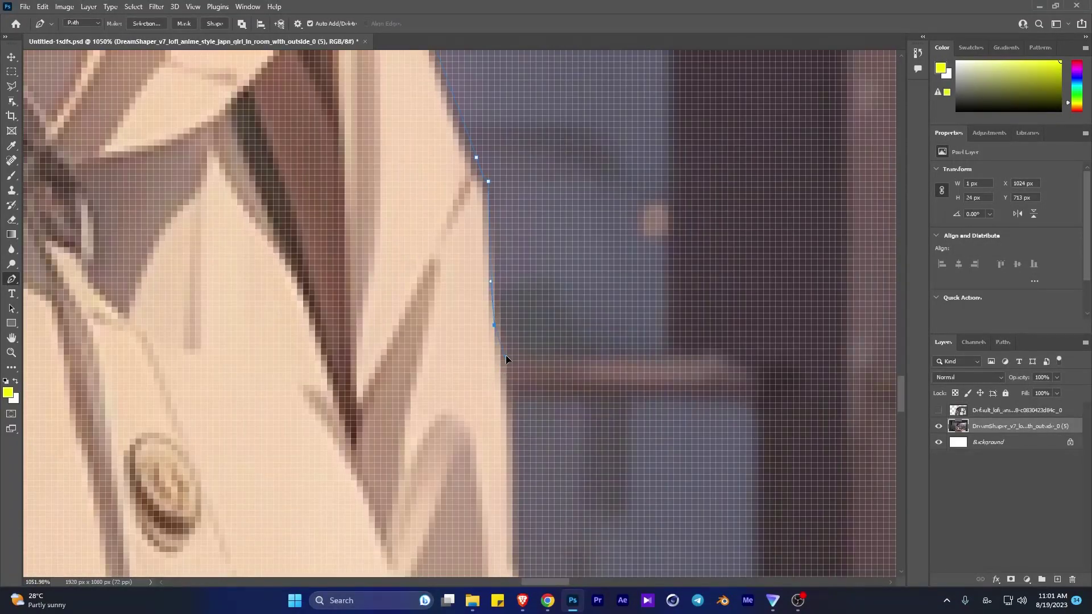
{"action": "scroll", "coordinate": [500, 324], "scroll_direction": "down", "scroll_amount": 3}
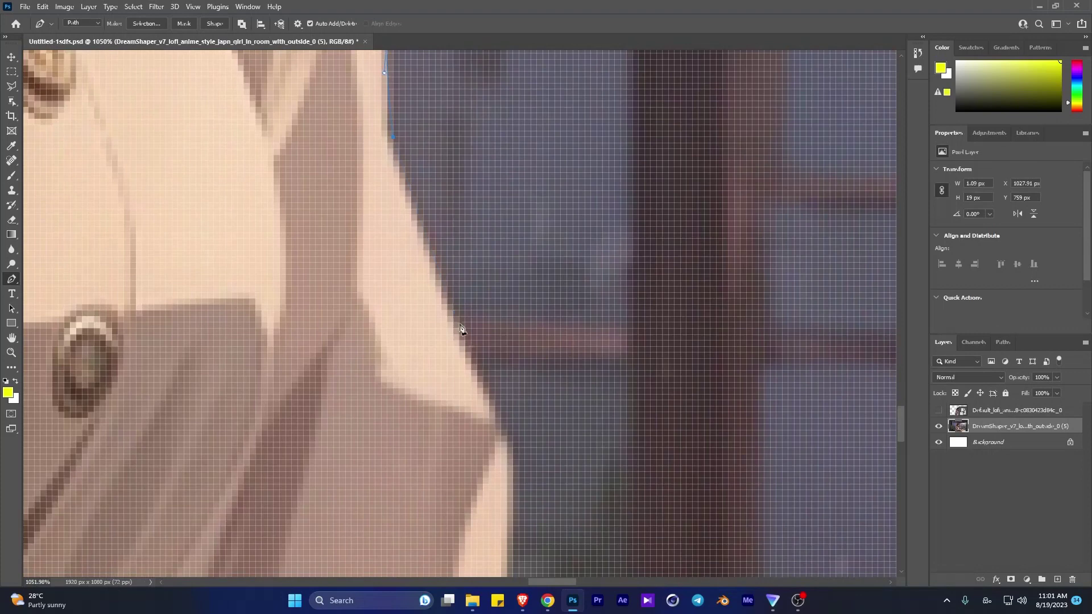
{"action": "left_click_drag", "start_coordinate": [460, 324], "coordinate": [443, 214]}
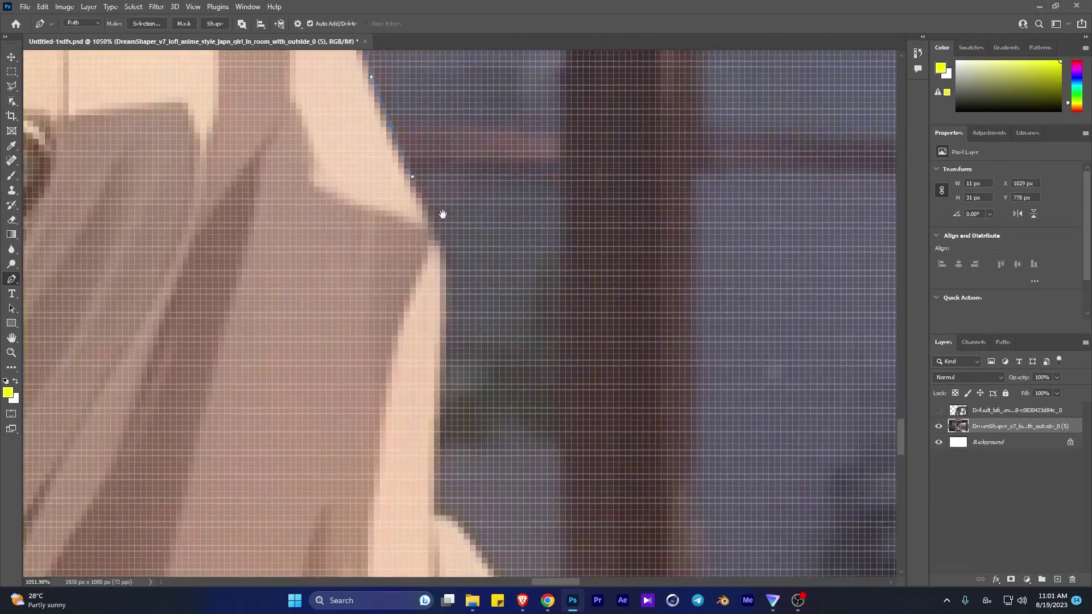
{"action": "left_click", "coordinate": [439, 236]}
{"action": "left_click", "coordinate": [444, 365]}
{"action": "left_click", "coordinate": [442, 427]}
{"action": "left_click_drag", "start_coordinate": [442, 427], "coordinate": [417, 182]}
{"action": "left_click", "coordinate": [414, 264]}
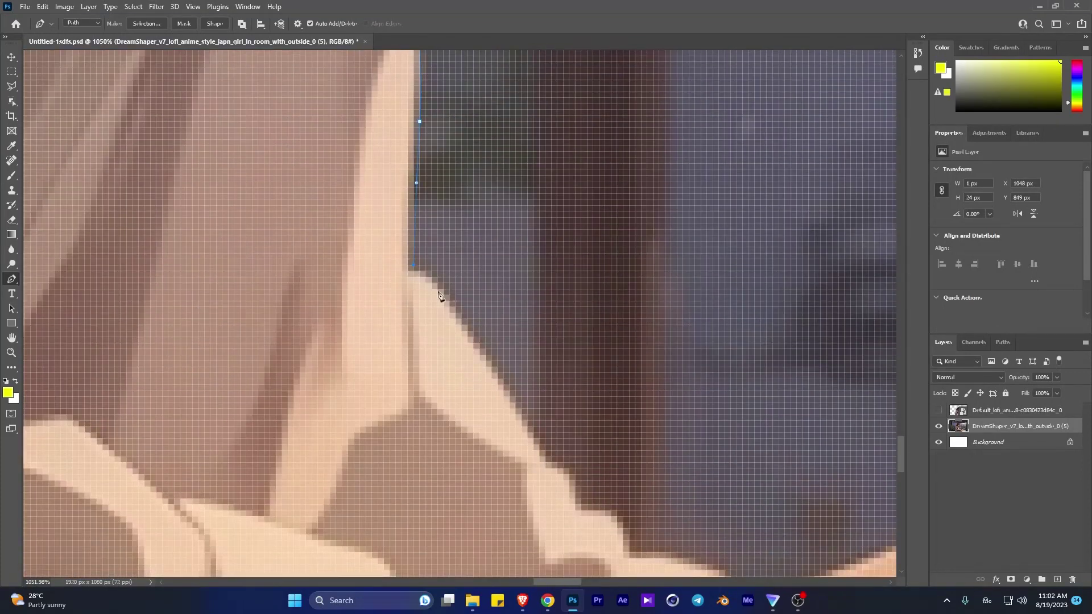
{"action": "scroll", "coordinate": [555, 446], "scroll_direction": "up", "scroll_amount": 3}
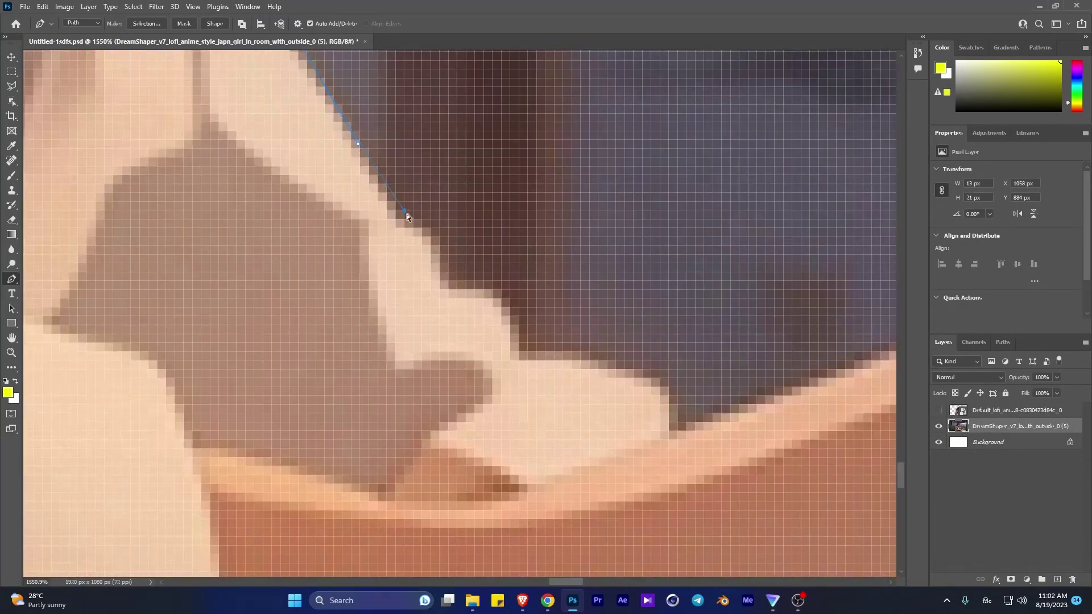
{"action": "left_click", "coordinate": [409, 216]}
Trace around the sleeve corner and along the arm's upper edge.
{"action": "left_click", "coordinate": [455, 289]}
{"action": "scroll", "coordinate": [455, 289], "scroll_direction": "down", "scroll_amount": 2}
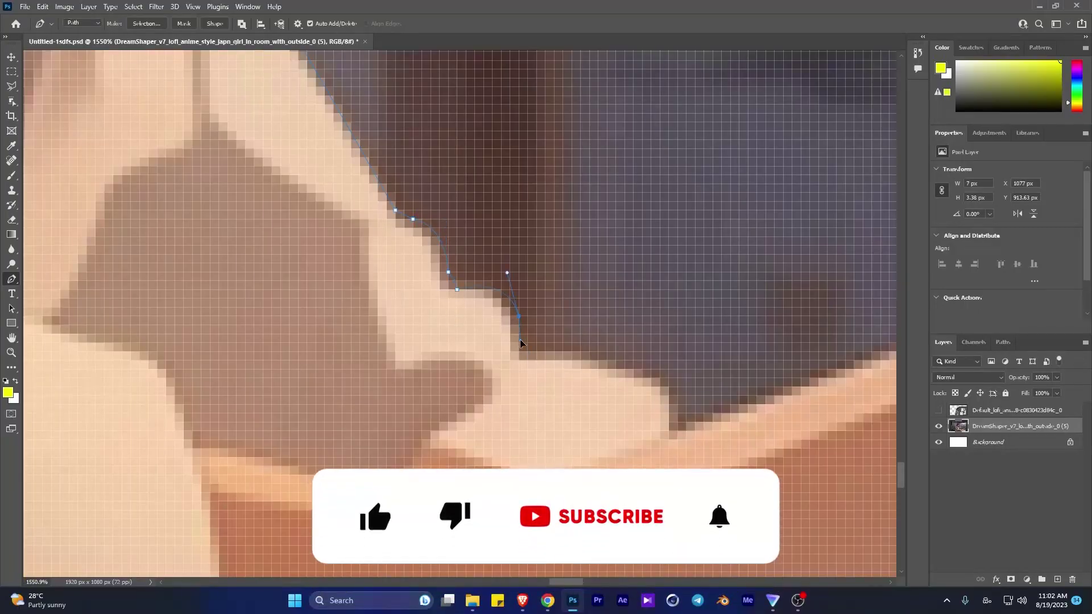
{"action": "left_click", "coordinate": [560, 332]}
{"action": "left_click", "coordinate": [655, 377]}
{"action": "left_click", "coordinate": [656, 406]}
{"action": "scroll", "coordinate": [655, 406], "scroll_direction": "down", "scroll_amount": 2}
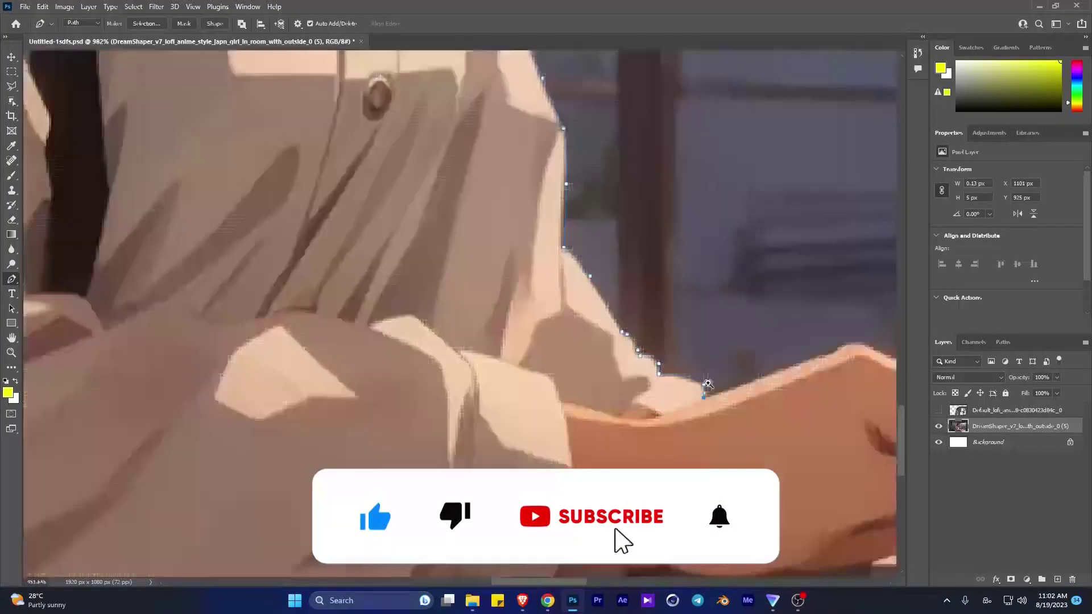
{"action": "scroll", "coordinate": [423, 336], "scroll_direction": "up", "scroll_amount": 2}
{"action": "left_click", "coordinate": [424, 336]}
{"action": "left_click", "coordinate": [523, 319]}
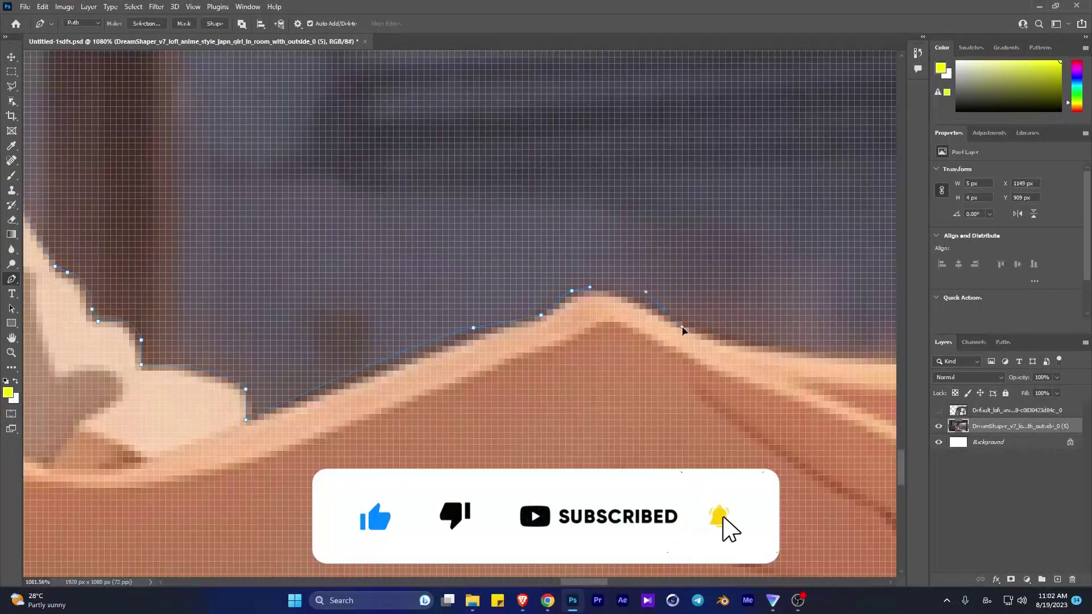
{"action": "scroll", "coordinate": [577, 299], "scroll_direction": "down", "scroll_amount": 2}
{"action": "scroll", "coordinate": [577, 299], "scroll_direction": "up", "scroll_amount": 2}
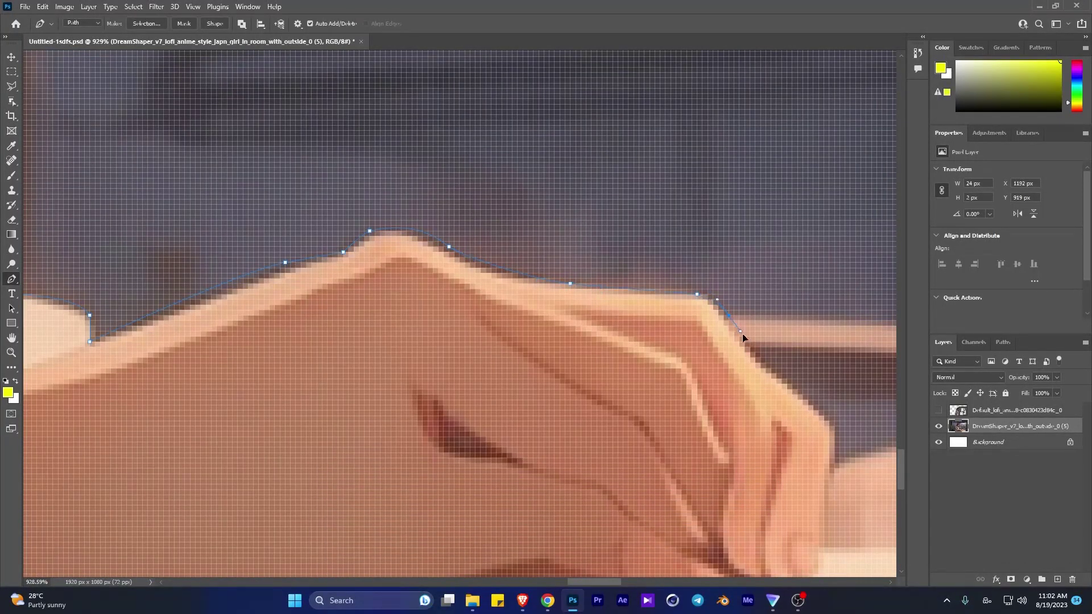
Curve the path over the hand and trace the finger edges down to the fingertips.
{"action": "left_click_drag", "start_coordinate": [735, 329], "coordinate": [753, 350]}
{"action": "left_click", "coordinate": [775, 373]}
{"action": "left_click", "coordinate": [797, 388]}
{"action": "left_click", "coordinate": [824, 415]}
{"action": "left_click_drag", "start_coordinate": [835, 438], "coordinate": [692, 323]}
{"action": "scroll", "coordinate": [691, 323], "scroll_direction": "down", "scroll_amount": 1}
{"action": "left_click", "coordinate": [691, 311]}
{"action": "left_click", "coordinate": [691, 342]}
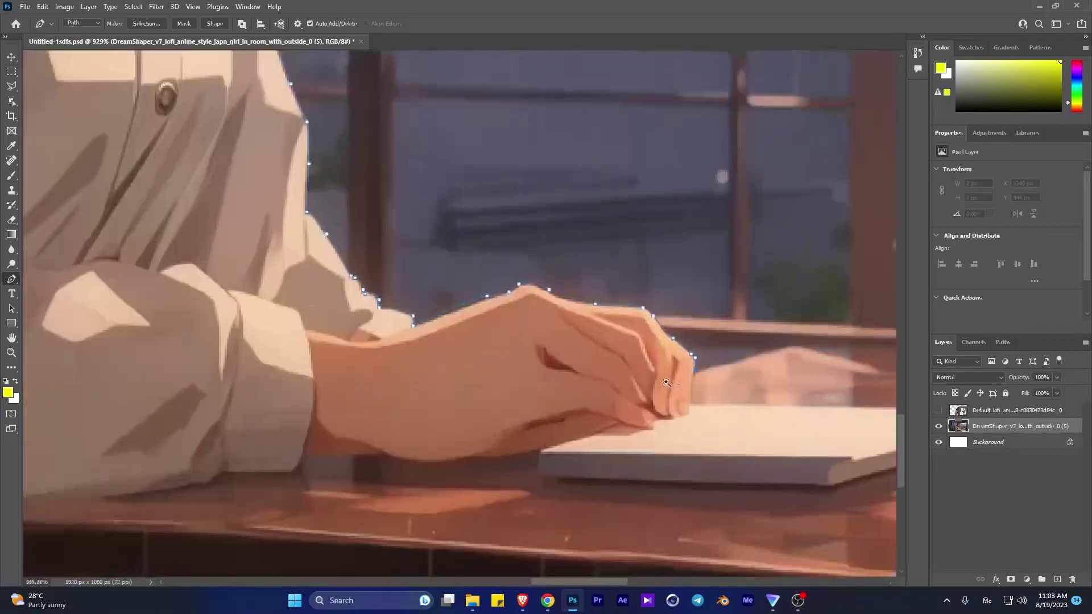
{"action": "left_click", "coordinate": [679, 406]}
{"action": "left_click", "coordinate": [677, 439]}
{"action": "left_click", "coordinate": [673, 460]}
{"action": "left_click_drag", "start_coordinate": [637, 465], "coordinate": [593, 468]}
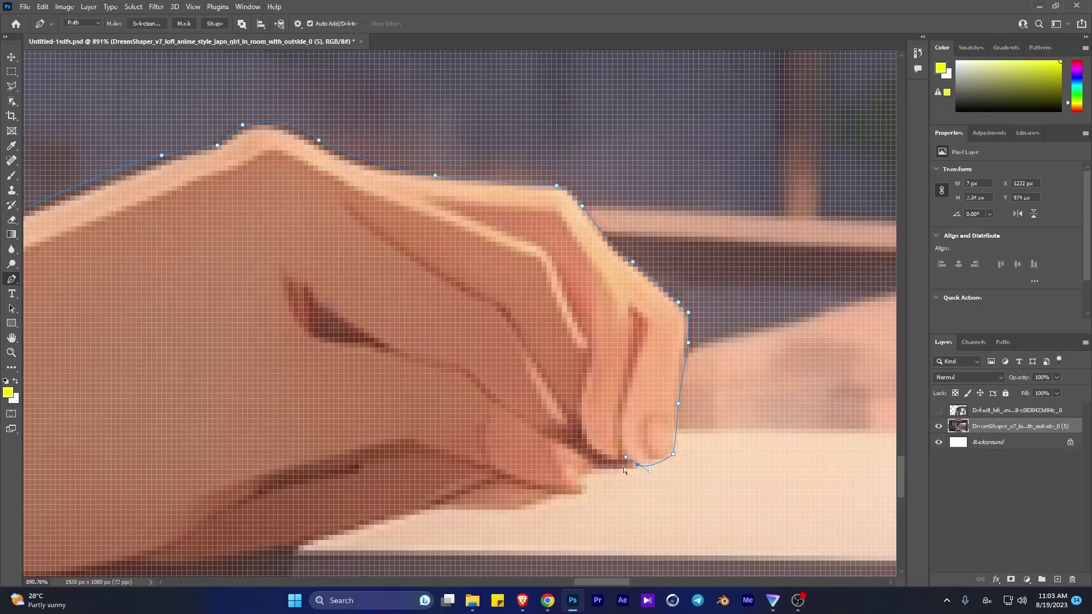
Trace the lower edge of the fingers and under the hand to the table.
{"action": "left_click", "coordinate": [587, 474]}
{"action": "left_click", "coordinate": [552, 495]}
{"action": "scroll", "coordinate": [556, 444], "scroll_direction": "down", "scroll_amount": 3}
{"action": "scroll", "coordinate": [556, 390], "scroll_direction": "left", "scroll_amount": 2}
{"action": "left_click", "coordinate": [555, 386]}
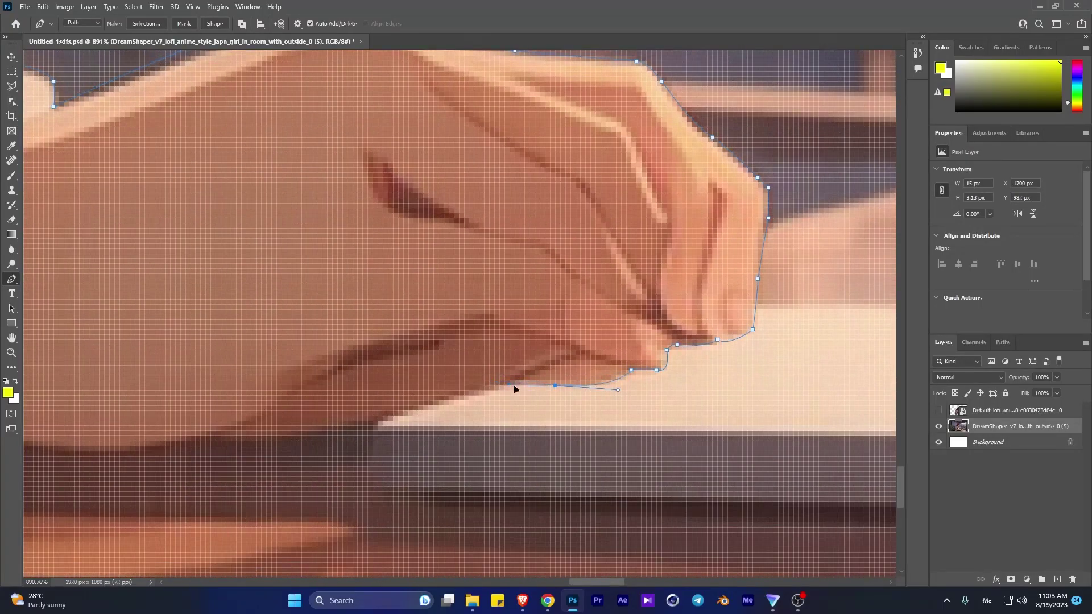
{"action": "left_click", "coordinate": [515, 385]}
{"action": "left_click", "coordinate": [391, 419]}
{"action": "scroll", "coordinate": [341, 433], "scroll_direction": "down", "scroll_amount": 2}
{"action": "scroll", "coordinate": [626, 405], "scroll_direction": "up", "scroll_amount": 2}
{"action": "left_click_drag", "start_coordinate": [598, 402], "coordinate": [521, 389]}
Trace the forearm's lower edge and start along the sleeve's underside.
{"action": "scroll", "coordinate": [516, 402], "scroll_direction": "down", "scroll_amount": 2}
{"action": "left_click", "coordinate": [401, 402]}
{"action": "left_click", "coordinate": [331, 392]}
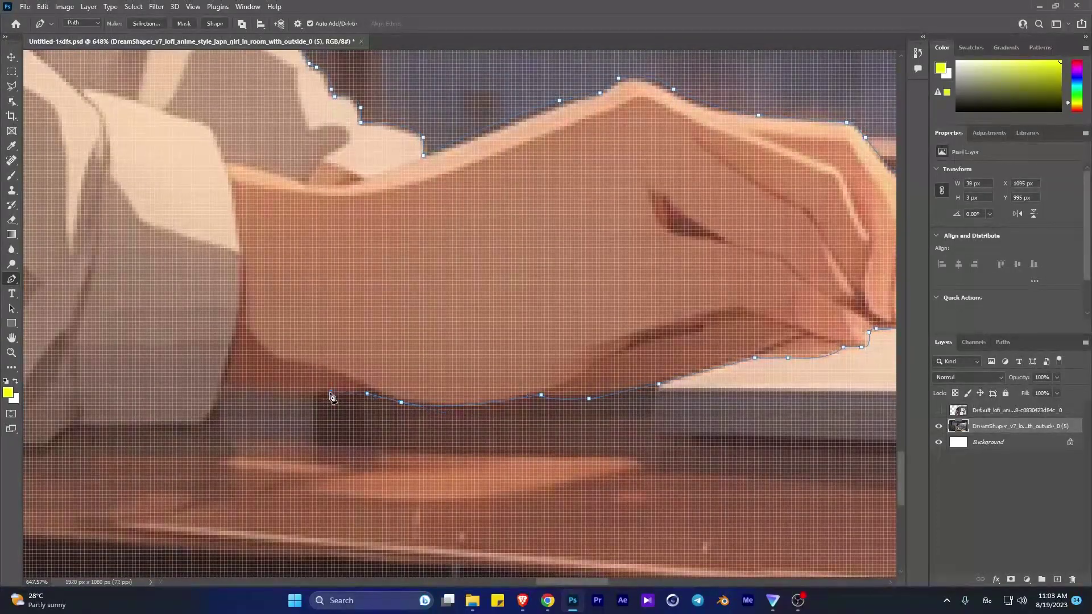
{"action": "left_click_drag", "start_coordinate": [224, 385], "coordinate": [194, 375]}
{"action": "left_click", "coordinate": [197, 424]}
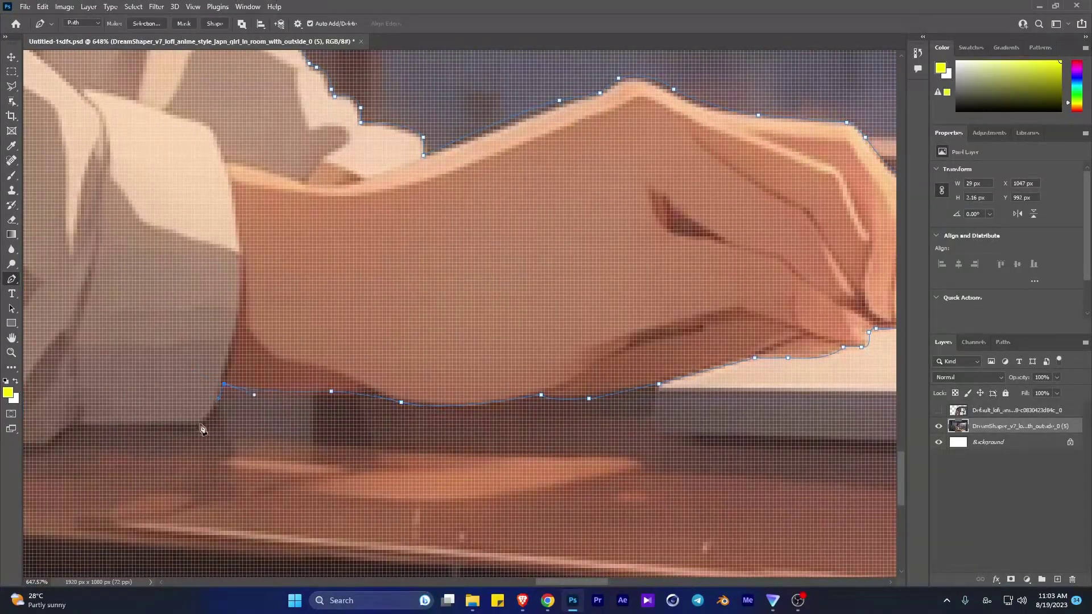
{"action": "left_click", "coordinate": [80, 424]}
Continue along the sleeve's lower edge to a smooth anchor at its left end.
{"action": "scroll", "coordinate": [80, 426], "scroll_direction": "down", "scroll_amount": 2}
{"action": "scroll", "coordinate": [80, 426], "scroll_direction": "left", "scroll_amount": 6}
{"action": "left_click", "coordinate": [479, 333]}
{"action": "left_click", "coordinate": [443, 335]}
{"action": "scroll", "coordinate": [406, 350], "scroll_direction": "down", "scroll_amount": 2}
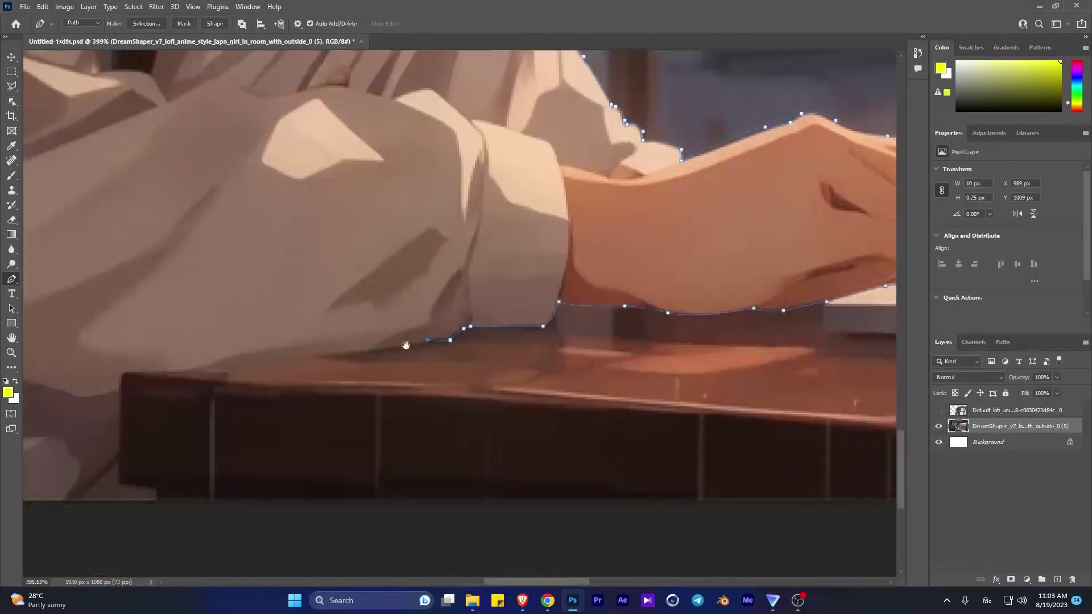
{"action": "left_click", "coordinate": [547, 344]}
{"action": "left_click", "coordinate": [519, 345]}
{"action": "left_click_drag", "start_coordinate": [321, 383], "coordinate": [281, 398]}
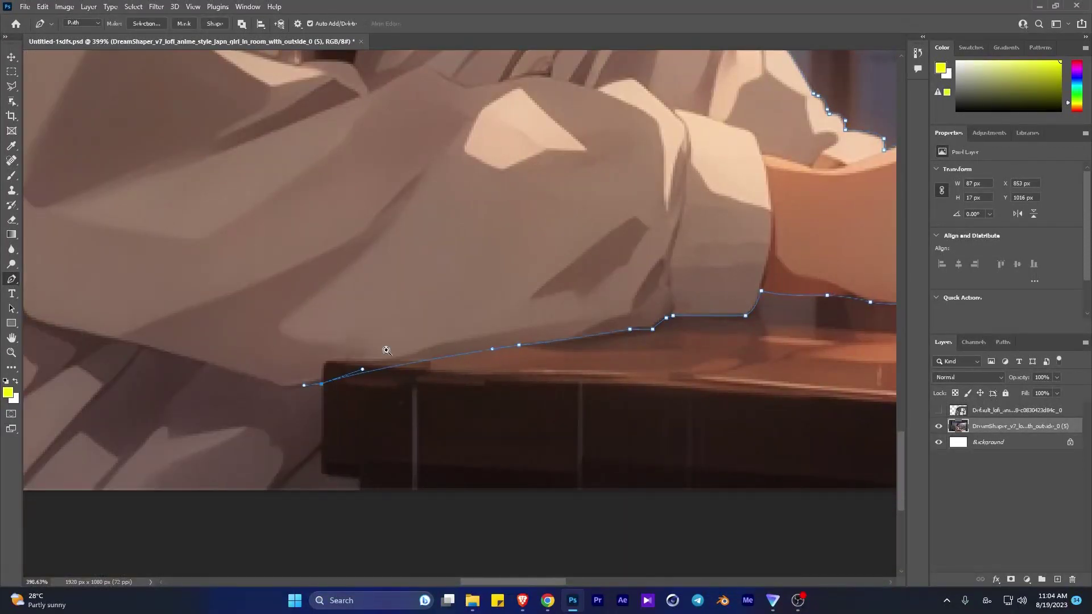
{"action": "scroll", "coordinate": [385, 348], "scroll_direction": "down", "scroll_amount": 1}
Add corner anchors down the table edge and below the image bottom.
{"action": "left_click", "coordinate": [327, 458]}
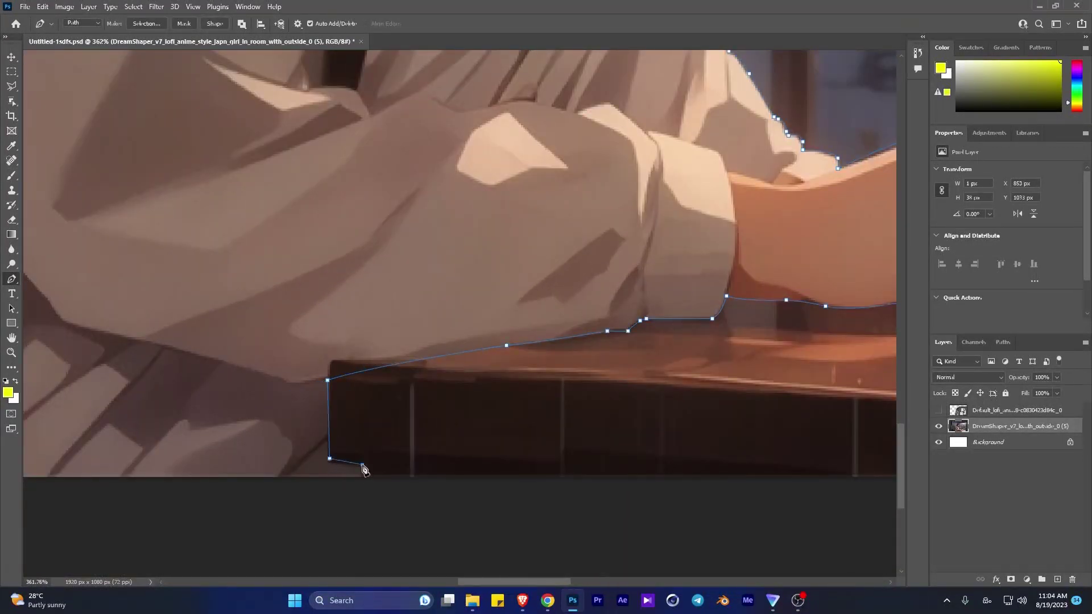
{"action": "left_click", "coordinate": [359, 464]}
{"action": "left_click", "coordinate": [366, 498]}
{"action": "scroll", "coordinate": [366, 499], "scroll_direction": "down", "scroll_amount": 4}
{"action": "left_click", "coordinate": [193, 510]}
Close the path, duplicate the image layer, and add a vector mask from the path.
{"action": "left_click", "coordinate": [180, 470]}
{"action": "key", "text": "ctrl+j"}
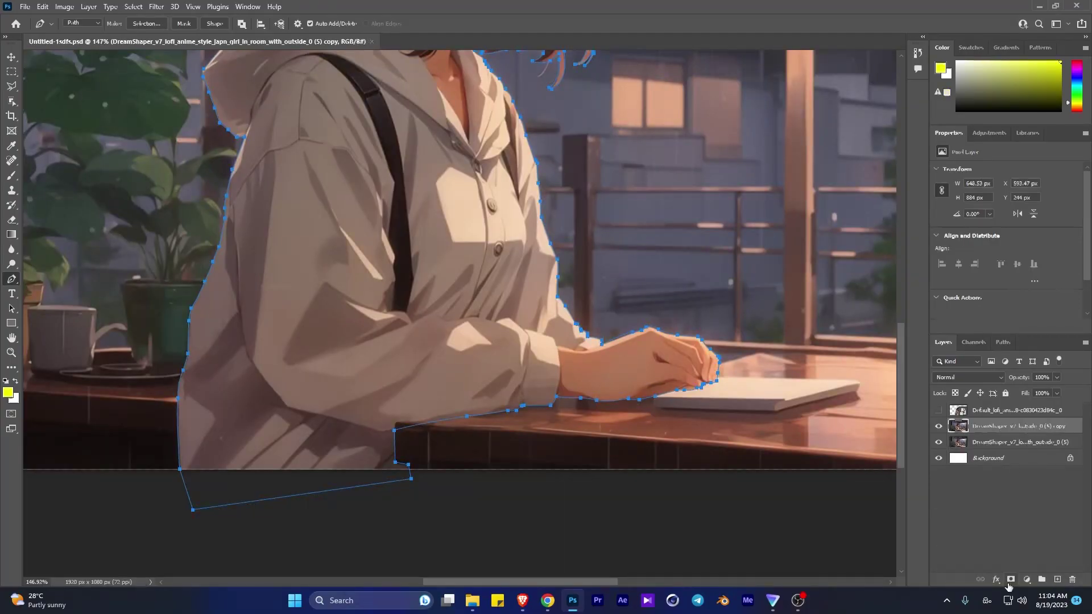
{"action": "left_click", "coordinate": [1010, 579]}
Toggle the original room layer's visibility to check the girl cutout, then reselect the vector mask.
{"action": "left_click", "coordinate": [938, 443]}
{"action": "left_click", "coordinate": [938, 442]}
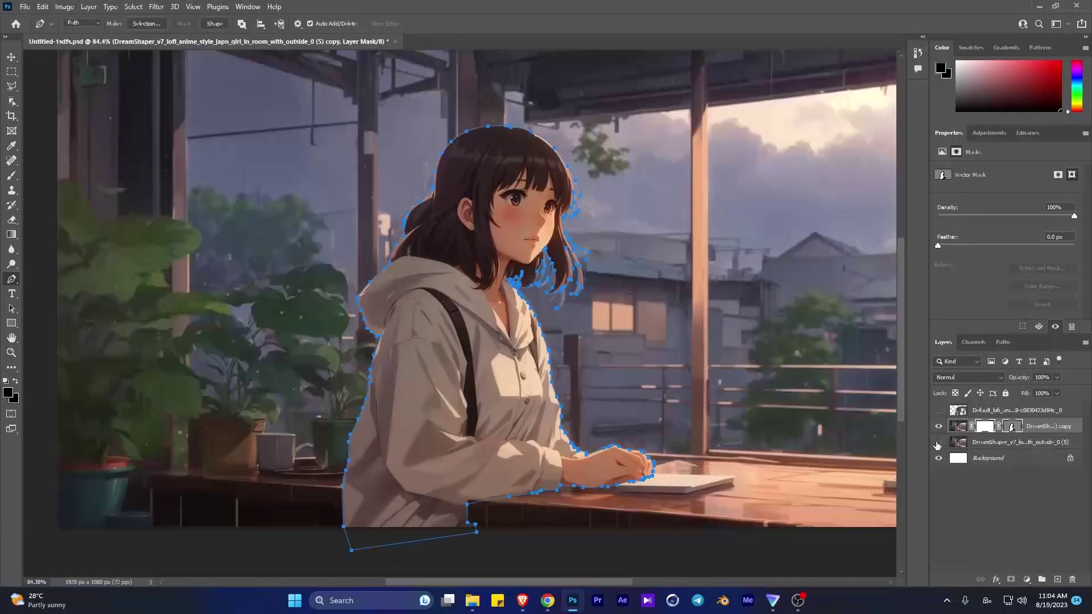
{"action": "left_click", "coordinate": [938, 443]}
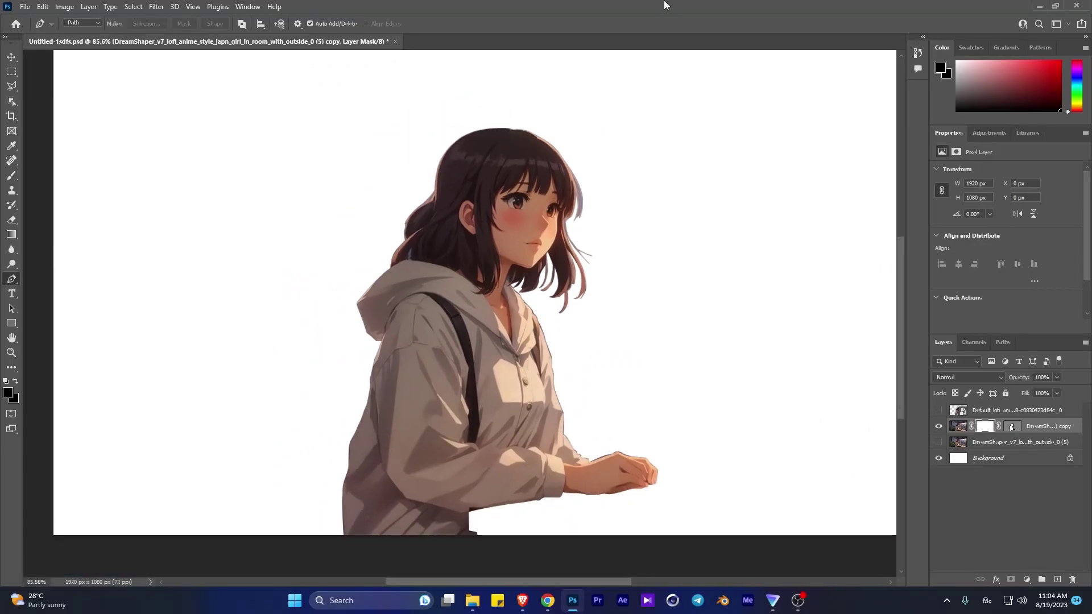
{"action": "left_click", "coordinate": [958, 425]}
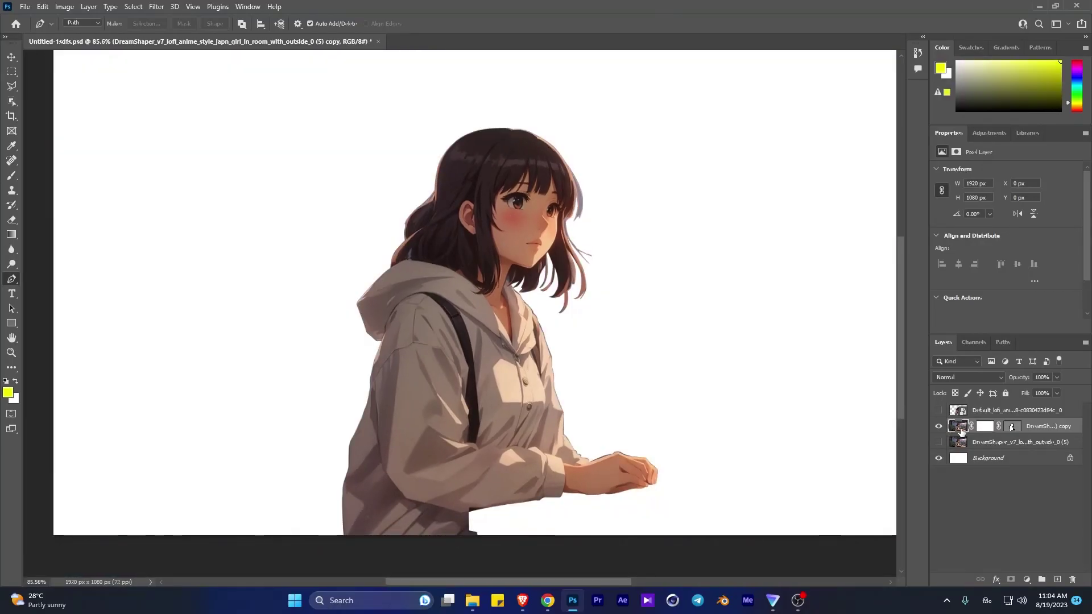
{"action": "left_click", "coordinate": [938, 442]}
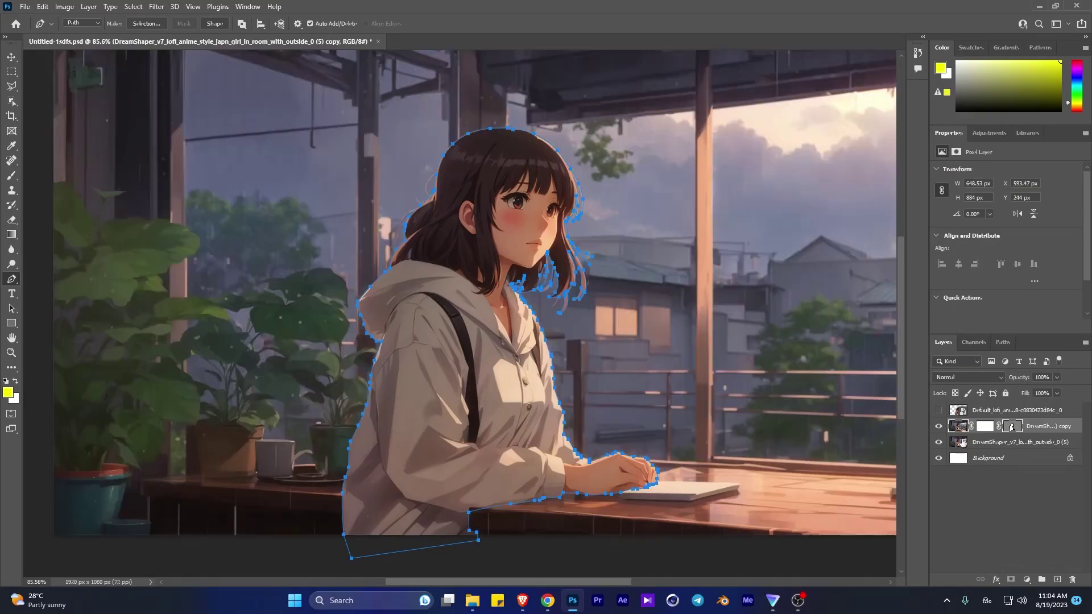
{"action": "left_click", "coordinate": [1011, 426]}
Turn the path into a selection and Content-Aware fill the girl's area on the room layer.
{"action": "right_click", "coordinate": [549, 291]}
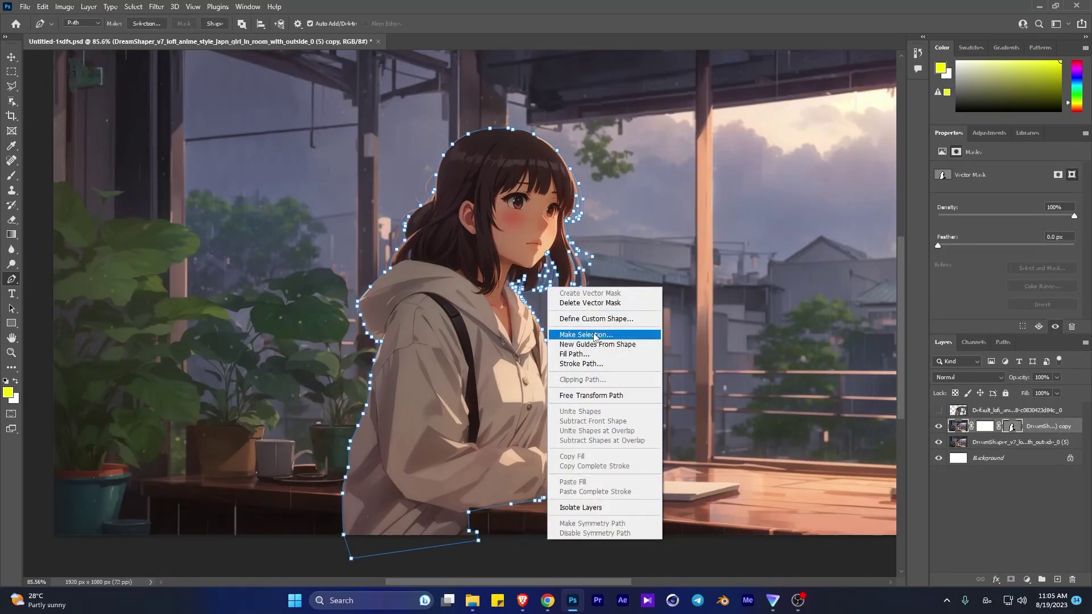
{"action": "left_click", "coordinate": [568, 336]}
{"action": "left_click", "coordinate": [1017, 441]}
{"action": "left_click", "coordinate": [41, 7]}
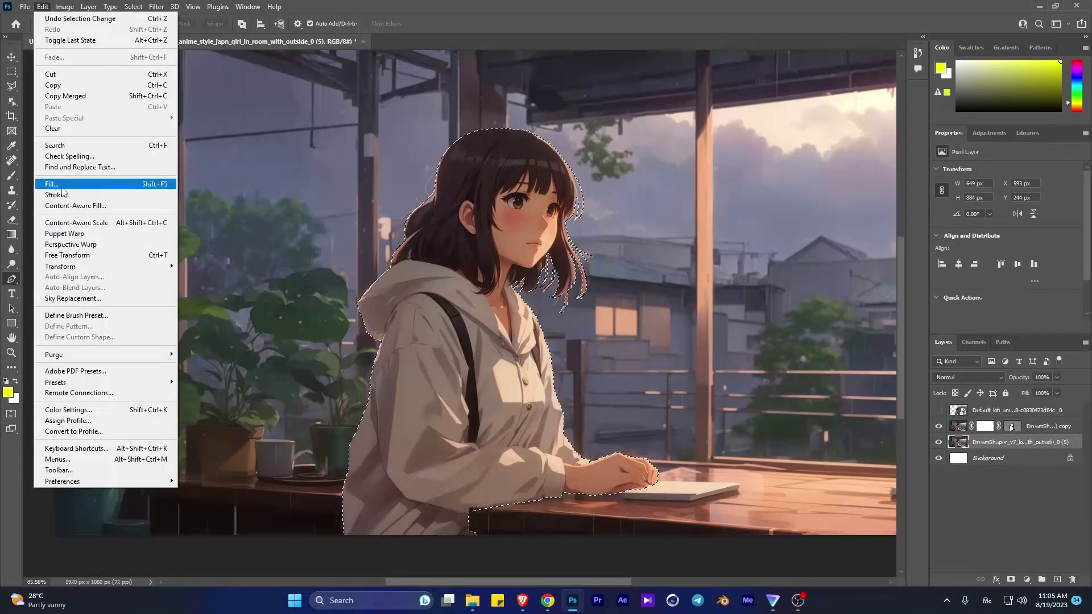
{"action": "key", "text": "Escape"}
{"action": "left_click", "coordinate": [938, 427]}
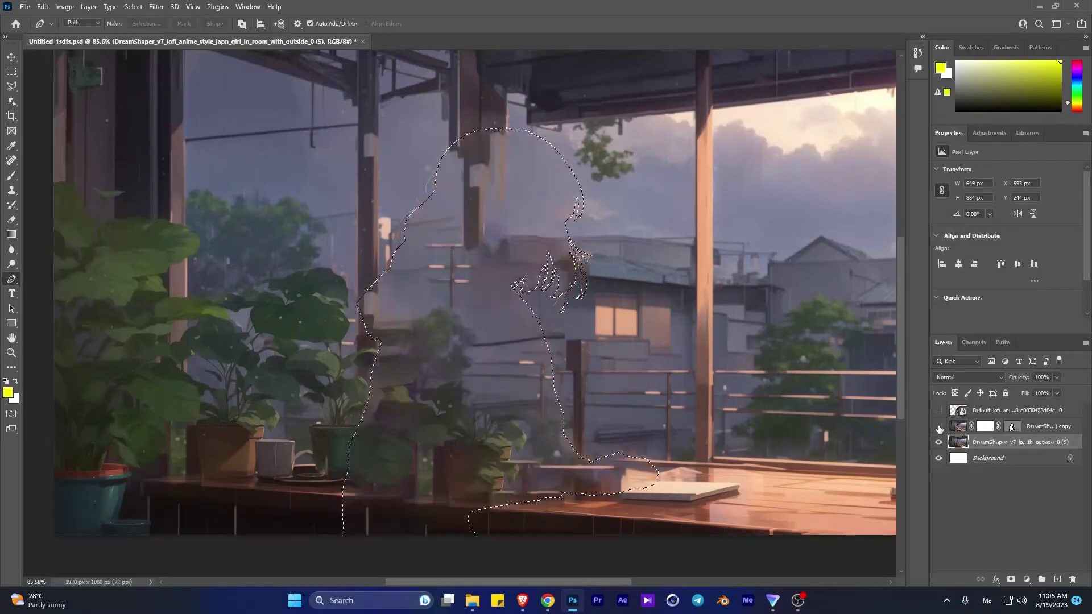
{"action": "left_click", "coordinate": [938, 426]}
{"action": "key", "text": "ctrl+d"}
Duplicate the cleaned room layer, move the copy up, and toggle layer visibility to compare.
{"action": "scroll", "coordinate": [499, 257], "scroll_direction": "down", "scroll_amount": 2}
{"action": "scroll", "coordinate": [500, 257], "scroll_direction": "up", "scroll_amount": 1}
{"action": "scroll", "coordinate": [499, 257], "scroll_direction": "down", "scroll_amount": 1}
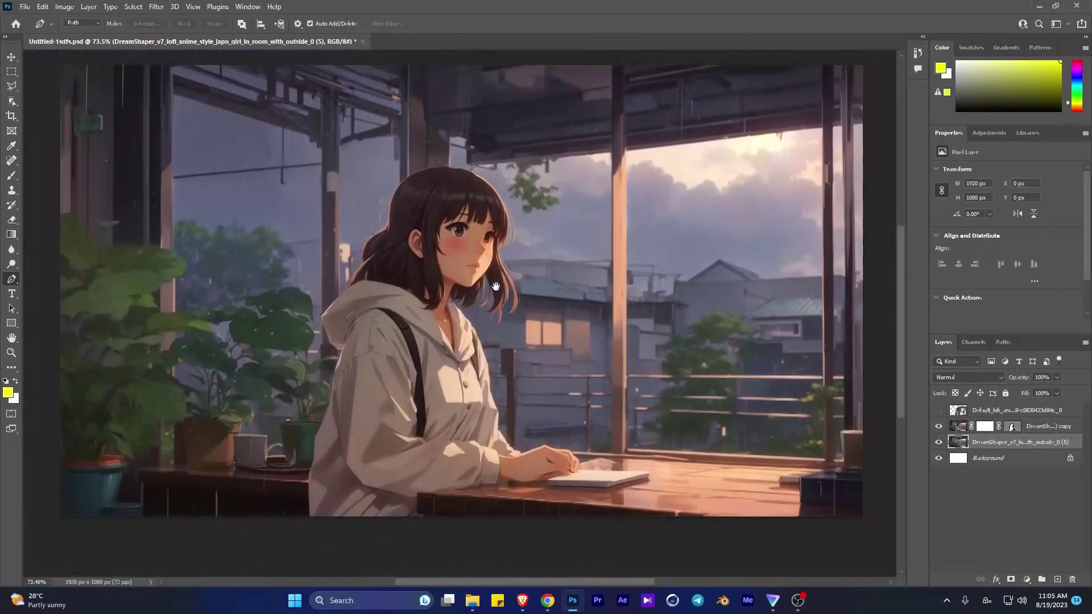
{"action": "key", "text": "ctrl+j"}
{"action": "key", "text": "ctrl+bracketright"}
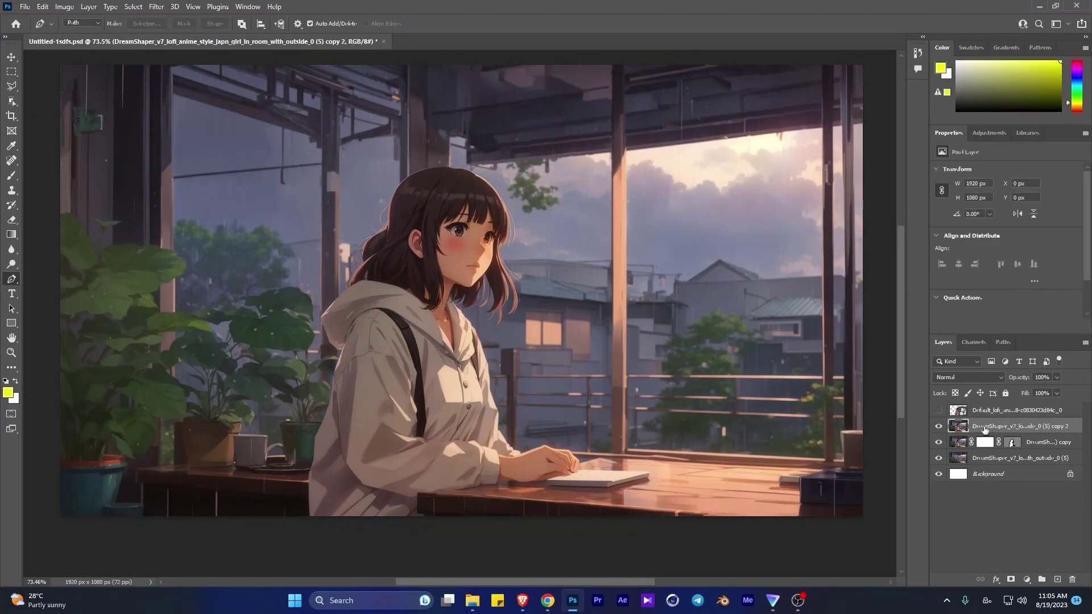
{"action": "left_click", "coordinate": [938, 426]}
{"action": "left_click", "coordinate": [938, 425]}
{"action": "left_click", "coordinate": [938, 426]}
{"action": "left_click", "coordinate": [938, 426]}
{"action": "left_click_drag", "start_coordinate": [938, 457], "coordinate": [940, 428]}
{"action": "key", "text": "ctrl+z"}
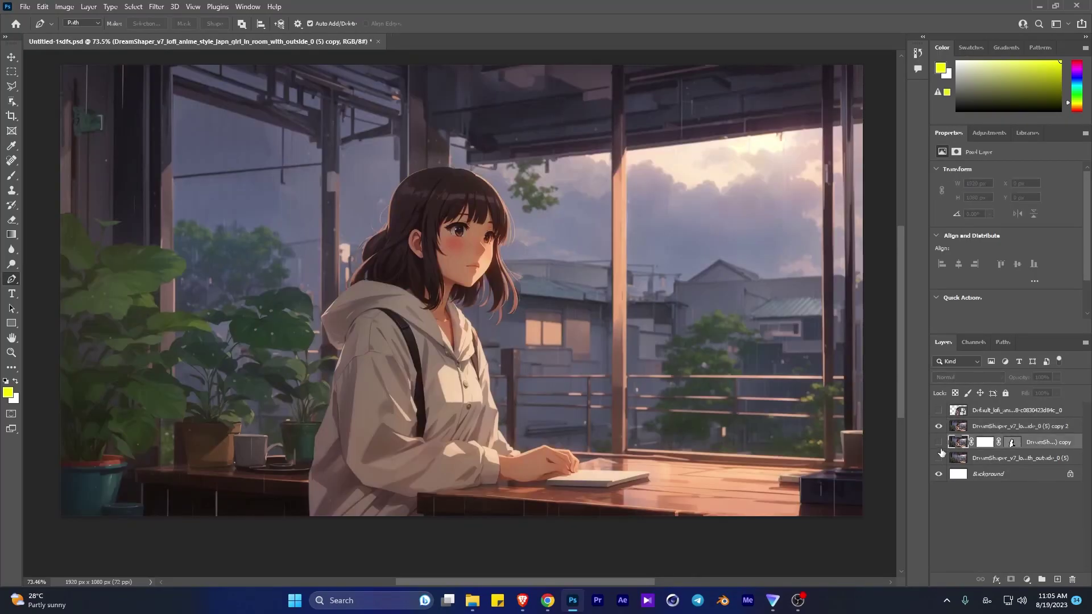
{"action": "left_click", "coordinate": [938, 442]}
{"action": "left_click", "coordinate": [938, 442]}
{"action": "left_click", "coordinate": [938, 442]}
Target the room layer and set up the Clone Stamp with a 23 px brush.
{"action": "left_click", "coordinate": [1018, 458]}
{"action": "scroll", "coordinate": [628, 406], "scroll_direction": "up", "scroll_amount": 5}
{"action": "scroll", "coordinate": [628, 406], "scroll_direction": "down", "scroll_amount": 5}
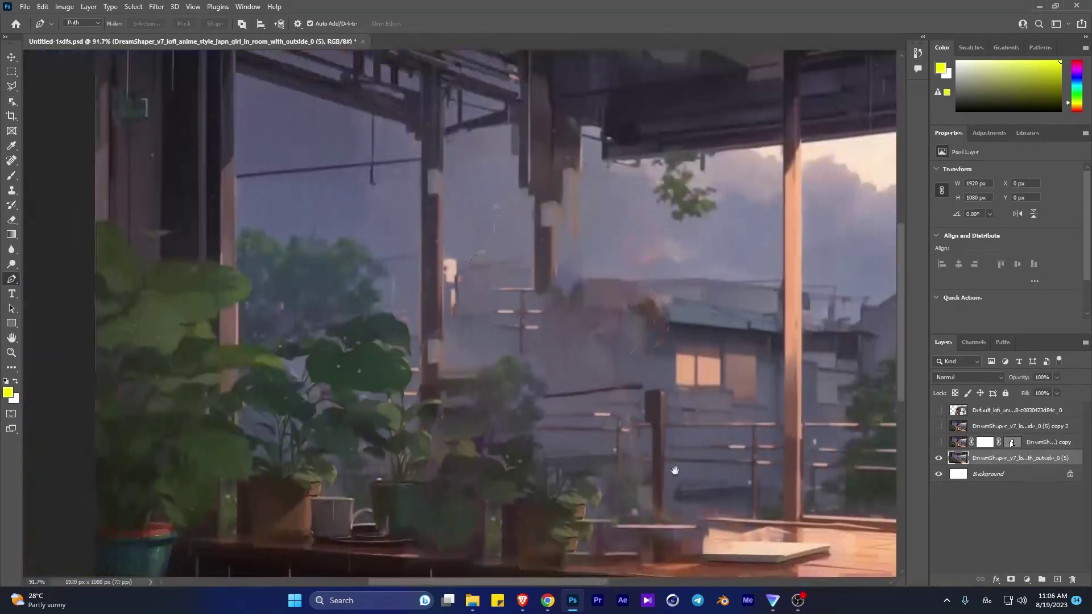
{"action": "scroll", "coordinate": [429, 184], "scroll_direction": "up", "scroll_amount": 3}
{"action": "scroll", "coordinate": [596, 171], "scroll_direction": "up", "scroll_amount": 2}
{"action": "left_click", "coordinate": [12, 191]}
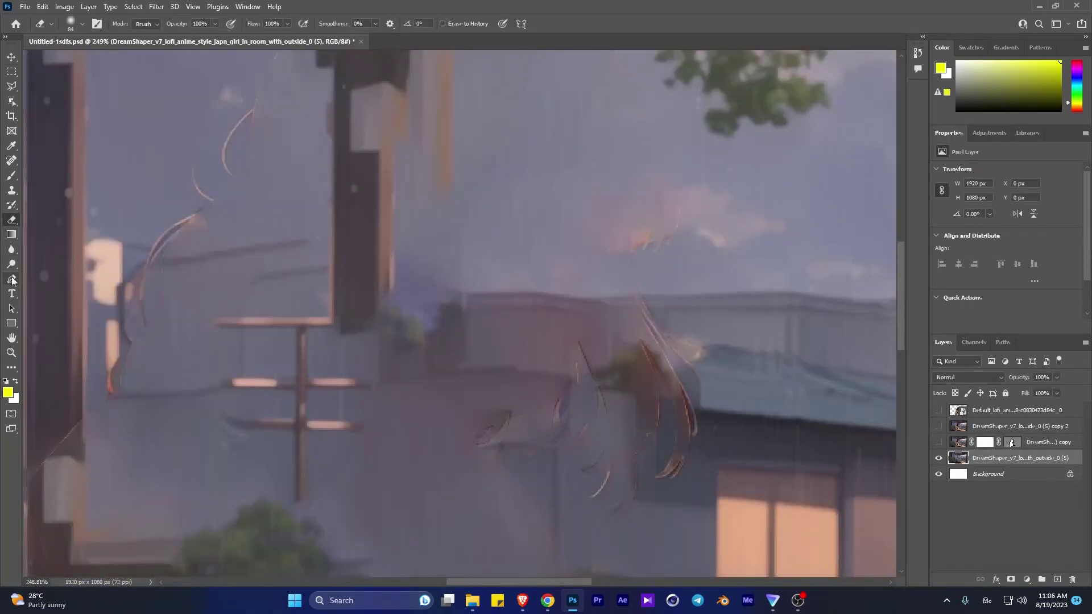
{"action": "scroll", "coordinate": [620, 275], "scroll_direction": "up", "scroll_amount": 2}
{"action": "right_click", "coordinate": [619, 275]}
{"action": "type", "text": "23"}
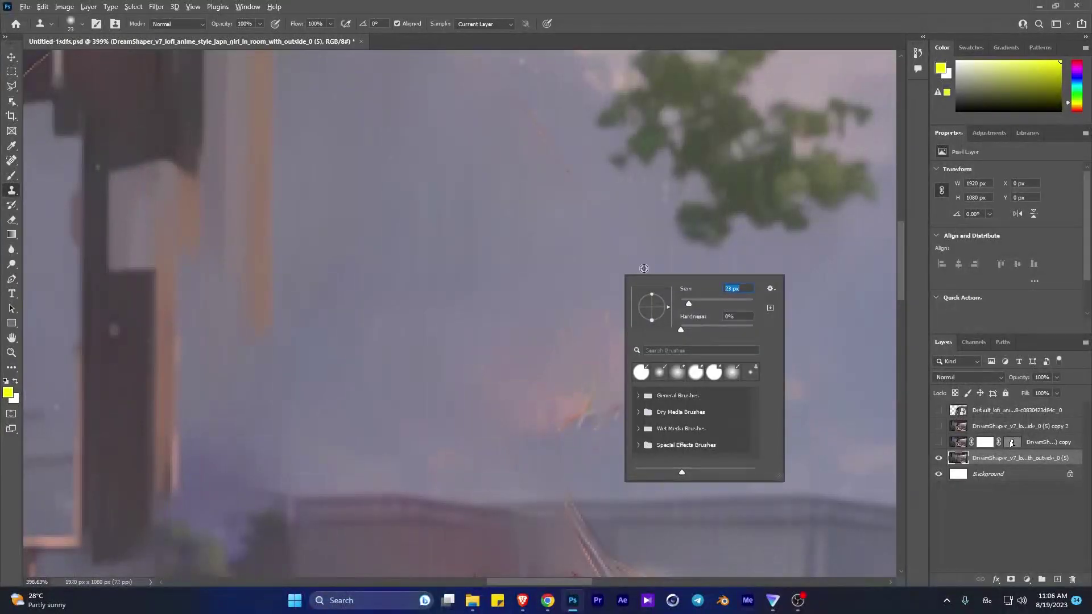
{"action": "key", "text": "Return"}
Clone sky over the pinkish curved hair strand.
{"action": "scroll", "coordinate": [582, 319], "scroll_direction": "up", "scroll_amount": 3}
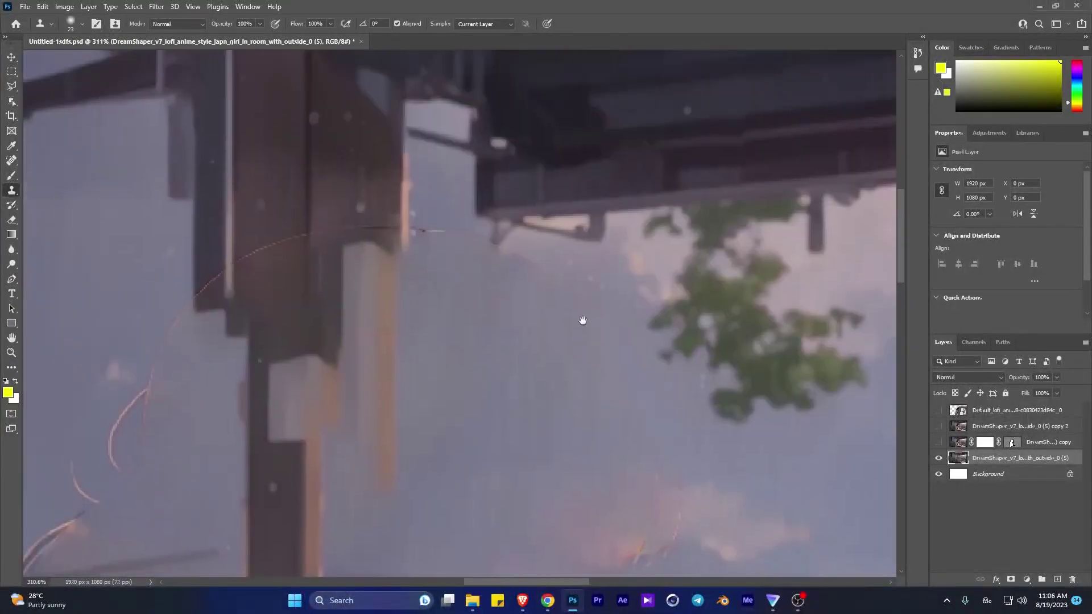
{"action": "scroll", "coordinate": [551, 278], "scroll_direction": "up", "scroll_amount": 1}
{"action": "scroll", "coordinate": [563, 296], "scroll_direction": "down", "scroll_amount": 2}
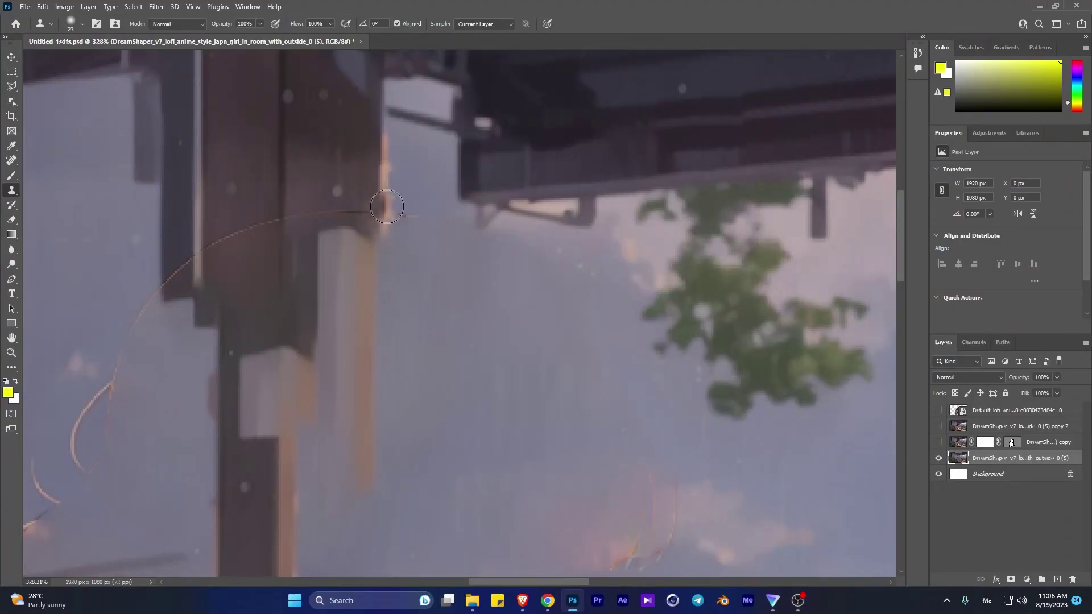
{"action": "left_click_drag", "start_coordinate": [338, 207], "coordinate": [166, 281]}
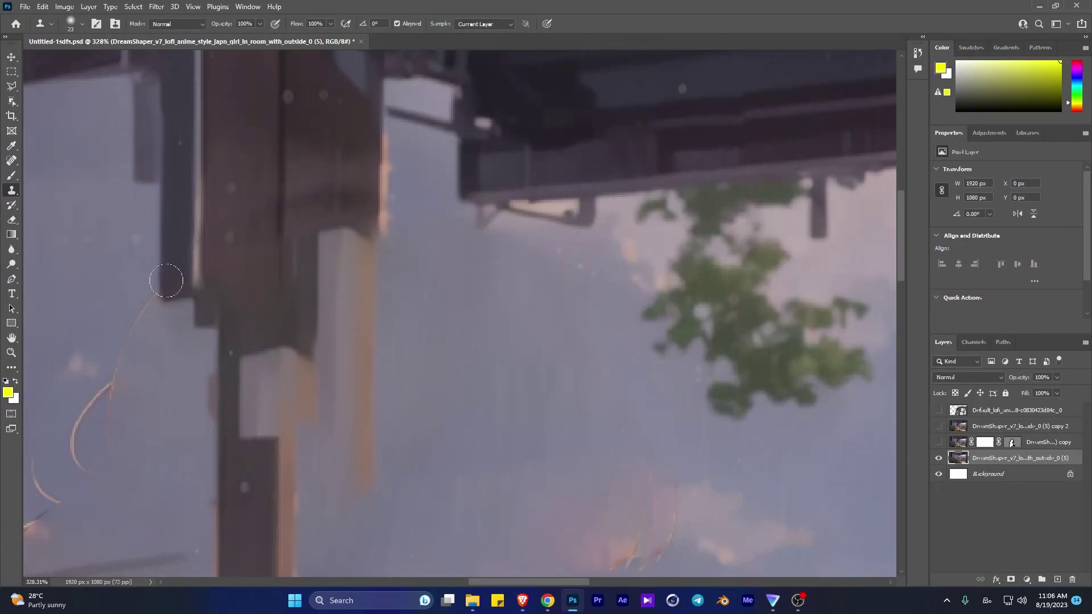
{"action": "left_click_drag", "start_coordinate": [120, 341], "coordinate": [305, 250]}
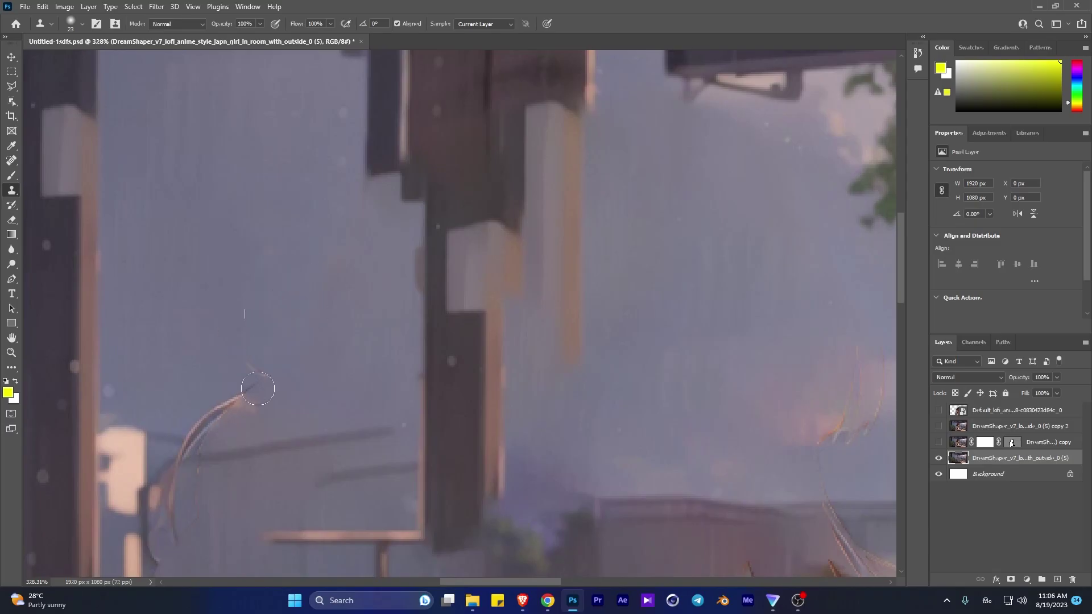
{"action": "scroll", "coordinate": [236, 361], "scroll_direction": "down", "scroll_amount": 3}
{"action": "scroll", "coordinate": [361, 341], "scroll_direction": "down", "scroll_amount": 2}
{"action": "scroll", "coordinate": [360, 207], "scroll_direction": "up", "scroll_amount": 4}
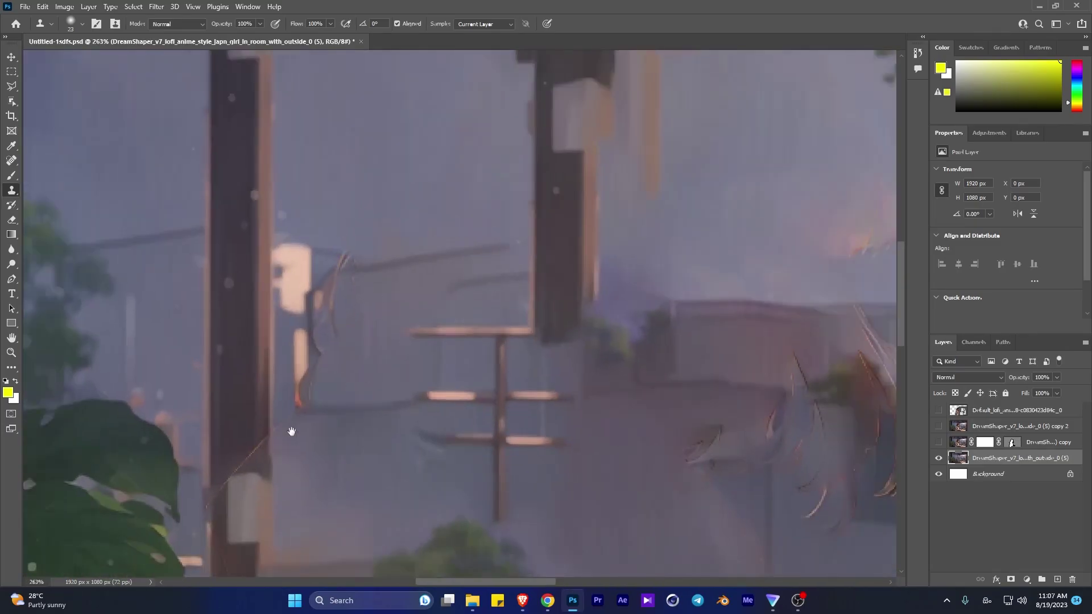
Clone plain sky over the orange streaks near the window frame.
{"action": "left_click_drag", "start_coordinate": [291, 431], "coordinate": [404, 236]}
{"action": "scroll", "coordinate": [382, 196], "scroll_direction": "up", "scroll_amount": 1}
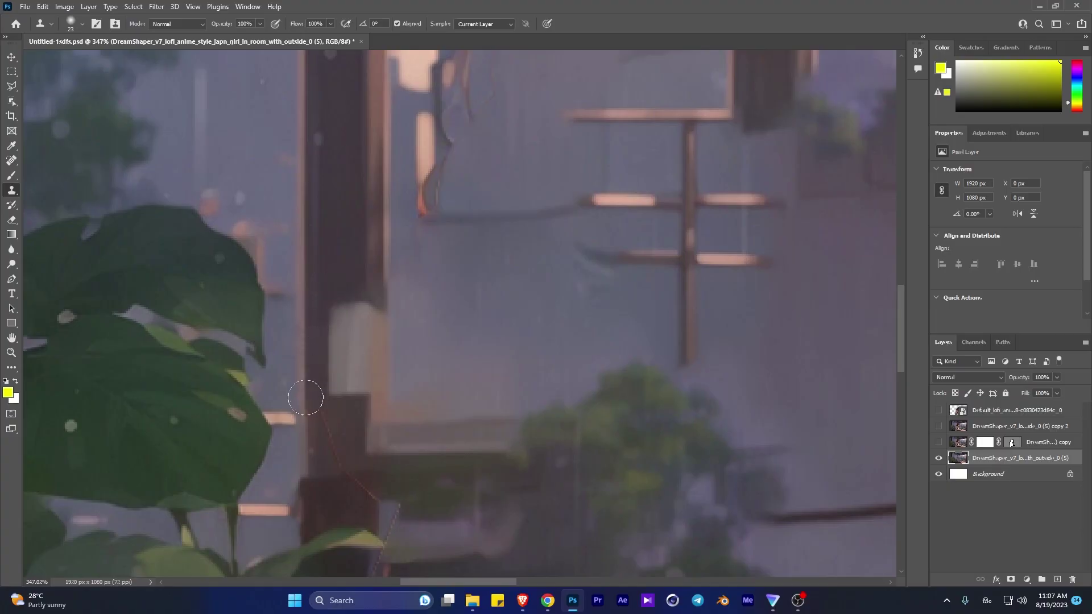
{"action": "scroll", "coordinate": [279, 350], "scroll_direction": "down", "scroll_amount": 2}
{"action": "scroll", "coordinate": [475, 188], "scroll_direction": "up", "scroll_amount": 4}
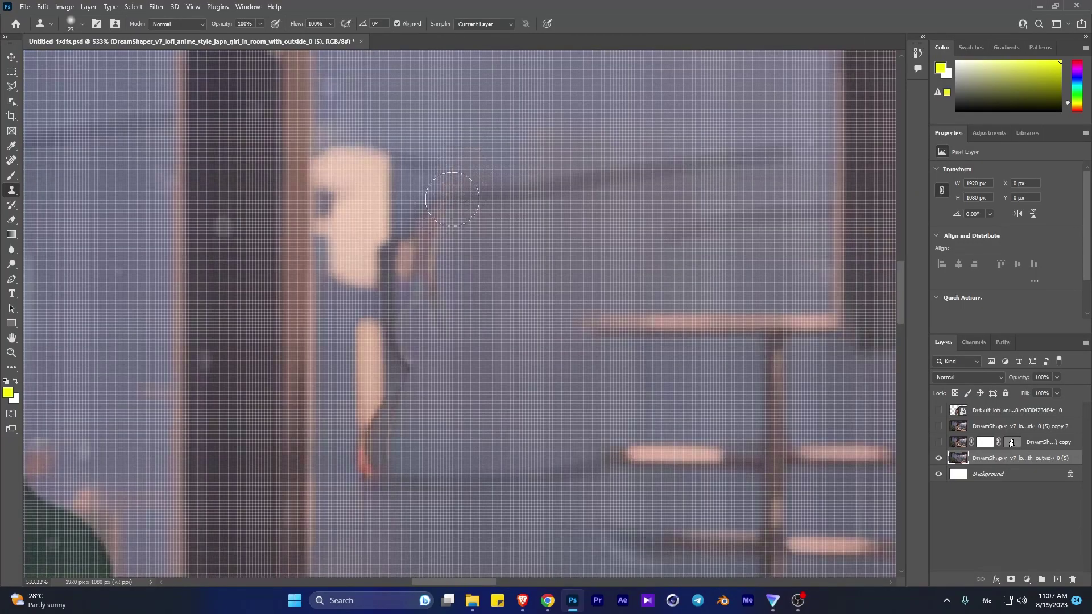
{"action": "scroll", "coordinate": [476, 315], "scroll_direction": "down", "scroll_amount": 2}
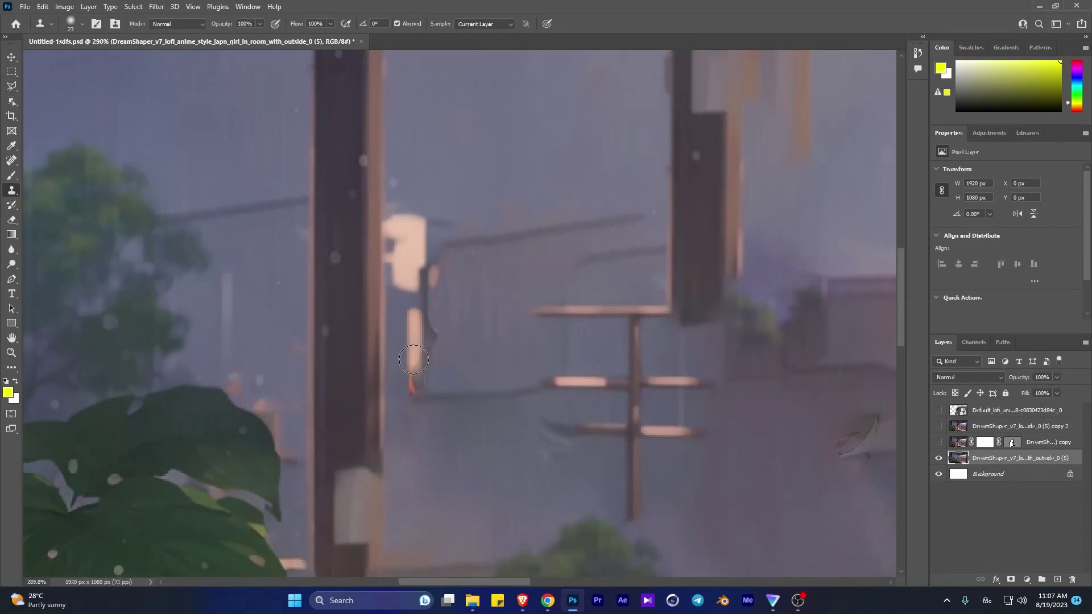
{"action": "scroll", "coordinate": [416, 382], "scroll_direction": "up", "scroll_amount": 2}
{"action": "scroll", "coordinate": [409, 388], "scroll_direction": "down", "scroll_amount": 2}
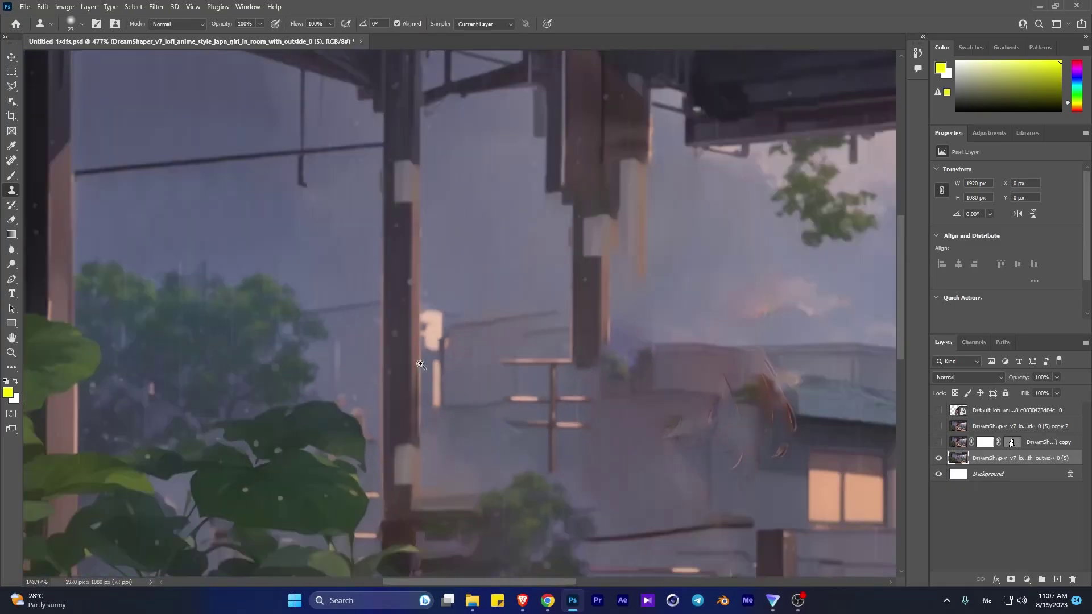
{"action": "scroll", "coordinate": [483, 376], "scroll_direction": "down", "scroll_amount": 2}
{"action": "scroll", "coordinate": [568, 364], "scroll_direction": "down", "scroll_amount": 2}
{"action": "scroll", "coordinate": [627, 358], "scroll_direction": "up", "scroll_amount": 5}
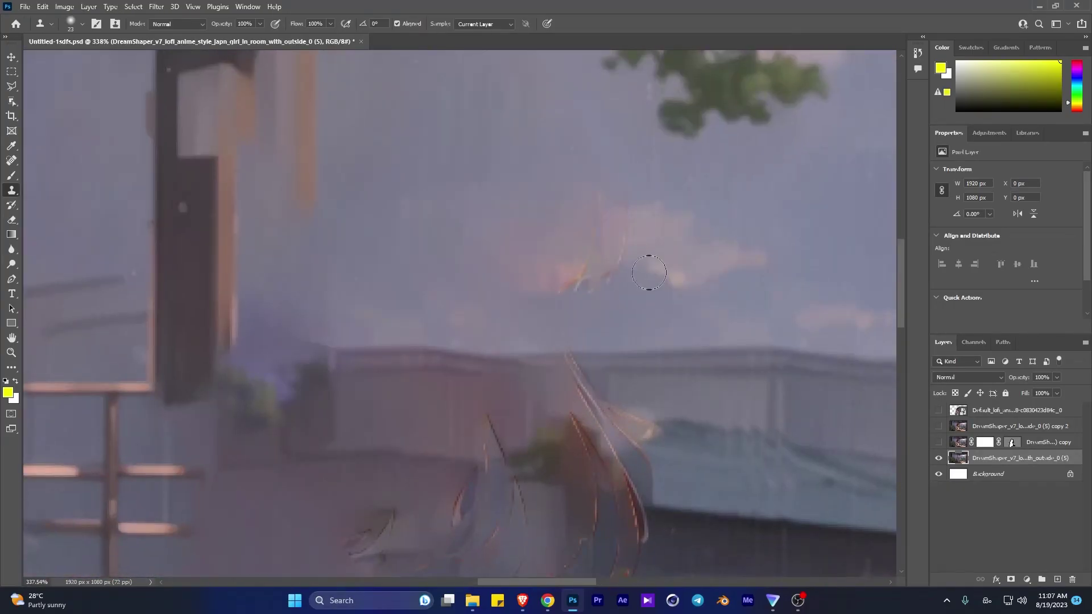
{"action": "left_click_drag", "start_coordinate": [607, 245], "coordinate": [548, 268]}
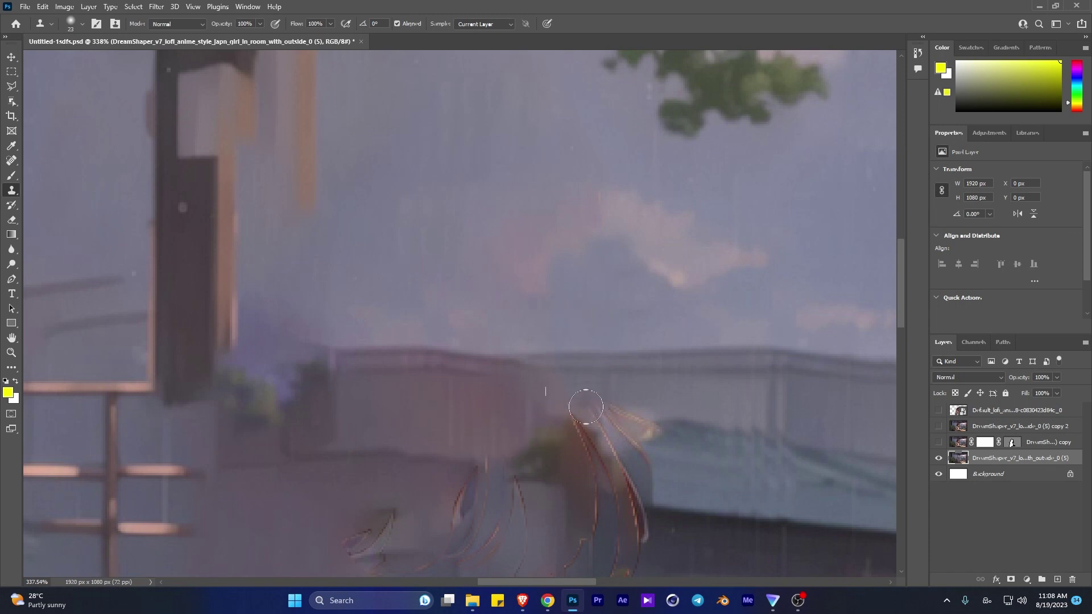
Clear the remaining orange streaks along the hair remnant, the roof eave and nearby.
{"action": "left_click_drag", "start_coordinate": [435, 550], "coordinate": [605, 379]}
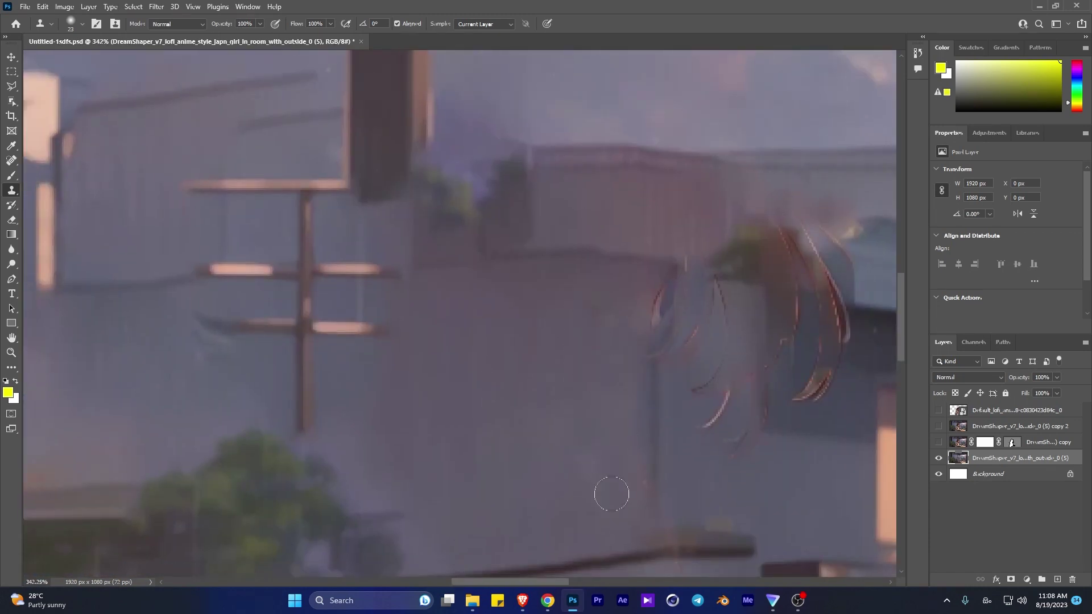
{"action": "scroll", "coordinate": [609, 494], "scroll_direction": "down", "scroll_amount": 5}
{"action": "scroll", "coordinate": [499, 280], "scroll_direction": "up", "scroll_amount": 5}
{"action": "left_click_drag", "start_coordinate": [454, 202], "coordinate": [437, 419]}
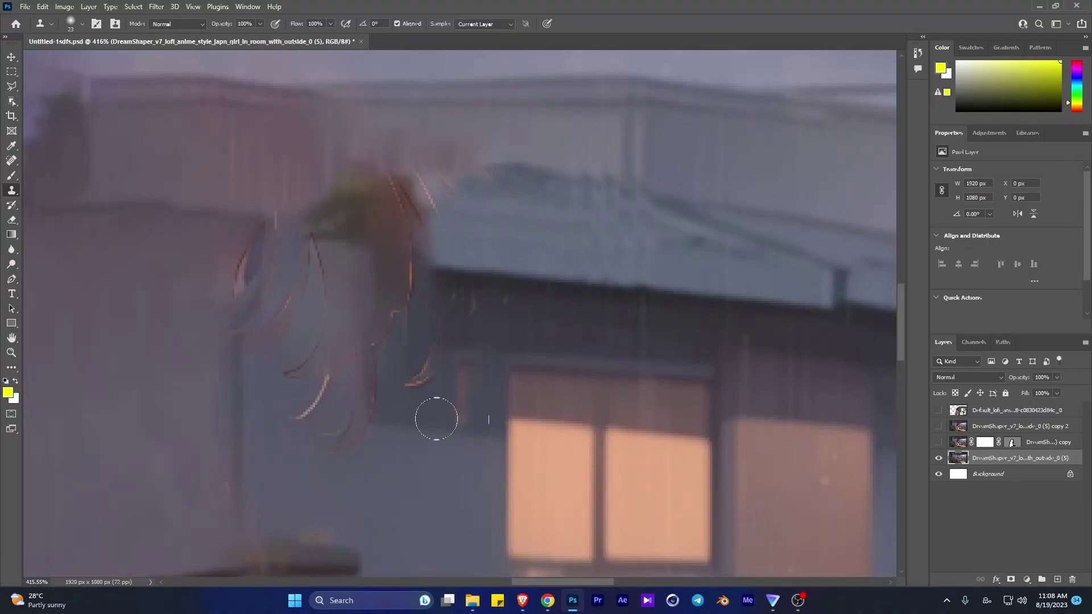
{"action": "left_click_drag", "start_coordinate": [415, 272], "coordinate": [381, 333]}
{"action": "left_click_drag", "start_coordinate": [368, 414], "coordinate": [344, 410]}
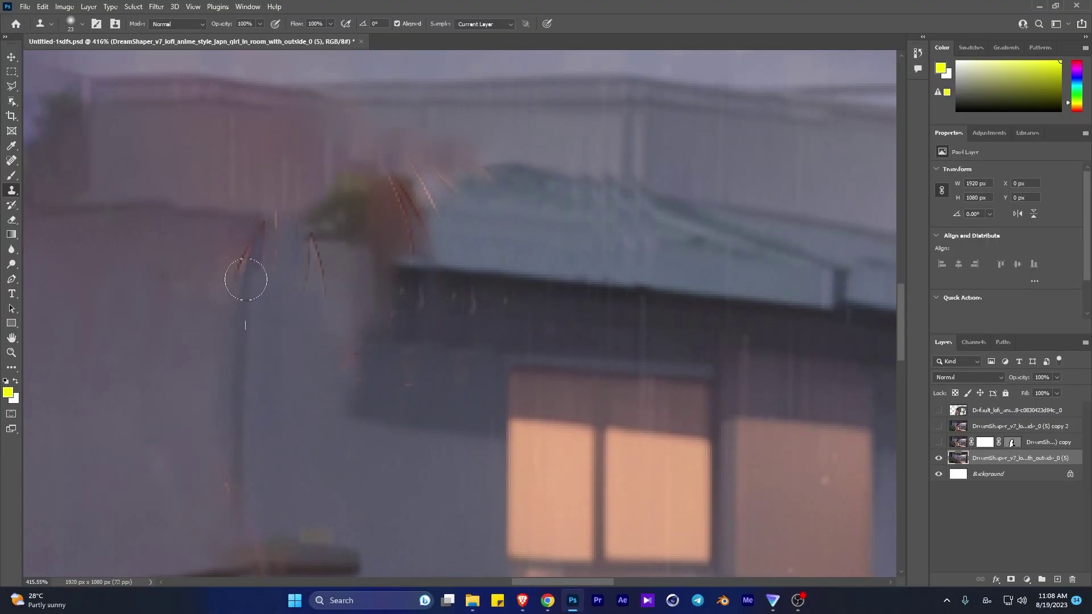
{"action": "scroll", "coordinate": [373, 212], "scroll_direction": "down", "scroll_amount": 5}
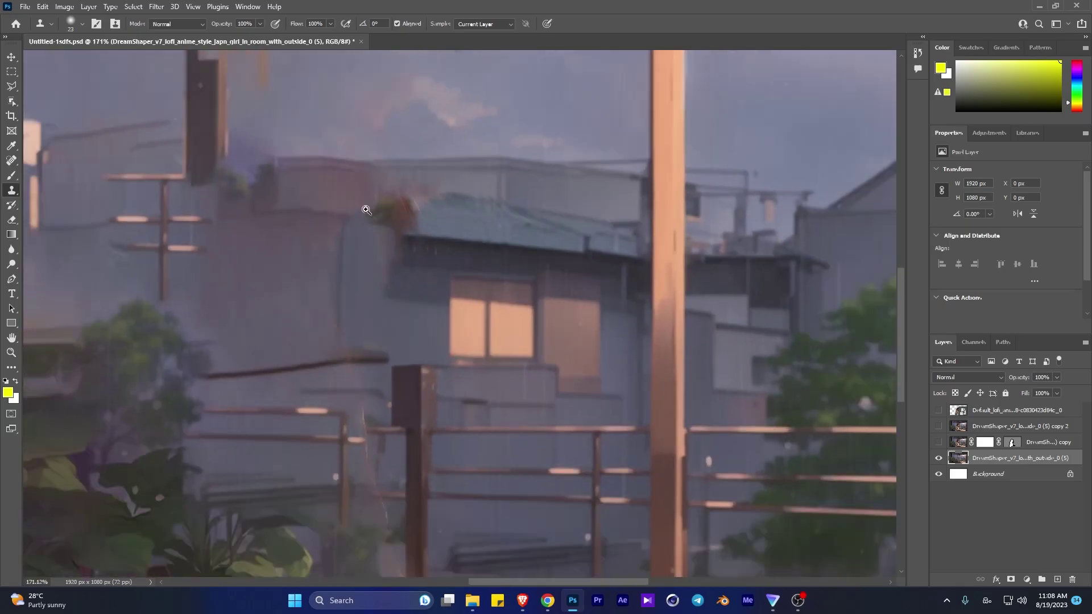
{"action": "scroll", "coordinate": [356, 419], "scroll_direction": "up", "scroll_amount": 3}
{"action": "scroll", "coordinate": [269, 399], "scroll_direction": "up", "scroll_amount": 3}
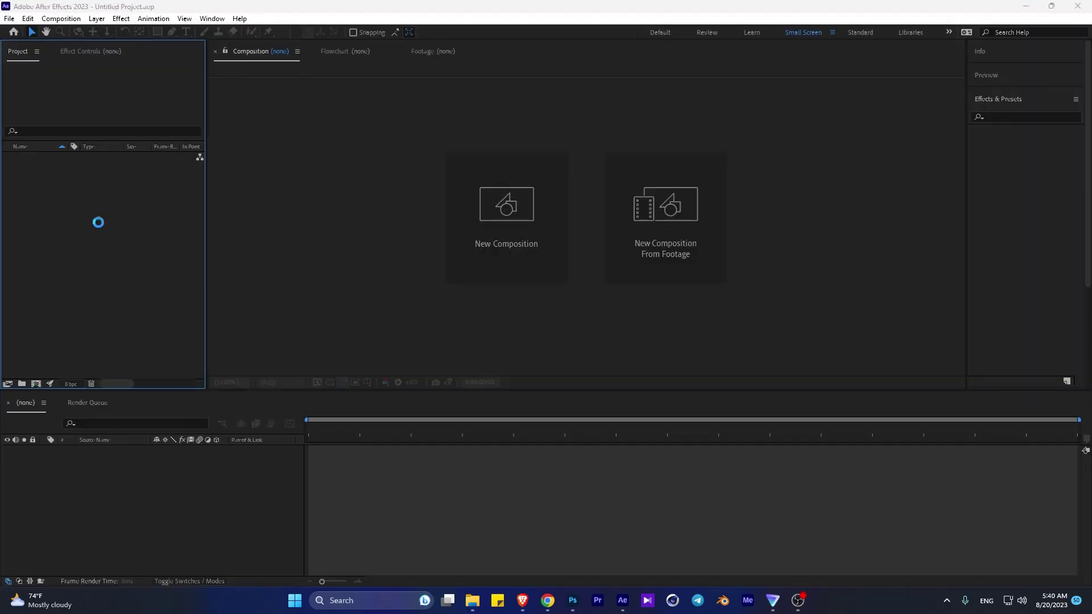
Import Untitled-1sdfs.psd from Downloads as a composition and open it.
{"action": "double_click", "coordinate": [104, 203]}
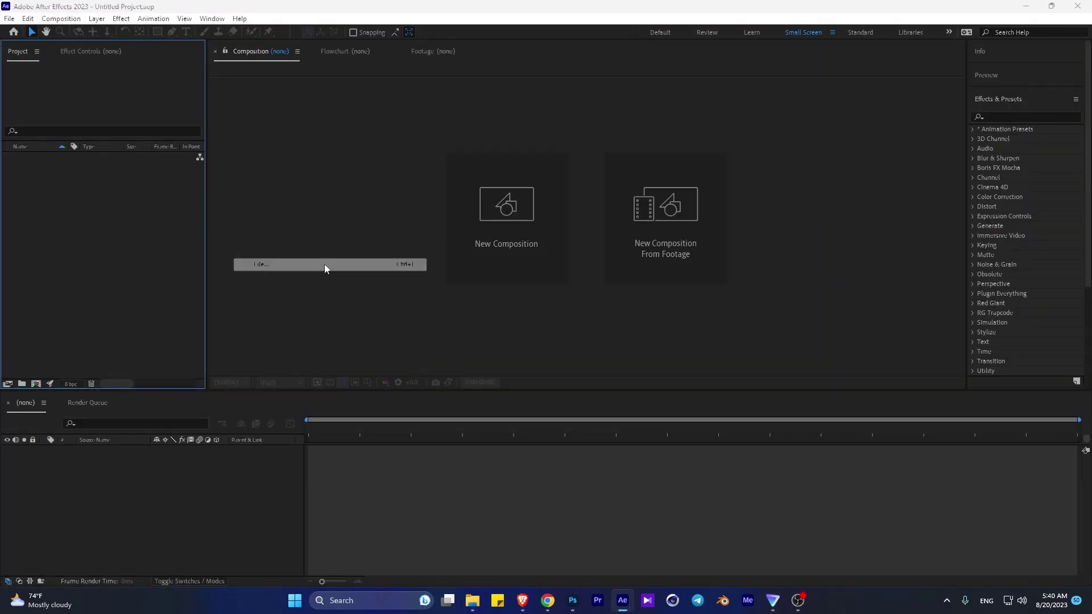
{"action": "scroll", "coordinate": [45, 171], "scroll_direction": "up", "scroll_amount": 5}
{"action": "left_click", "coordinate": [57, 153]}
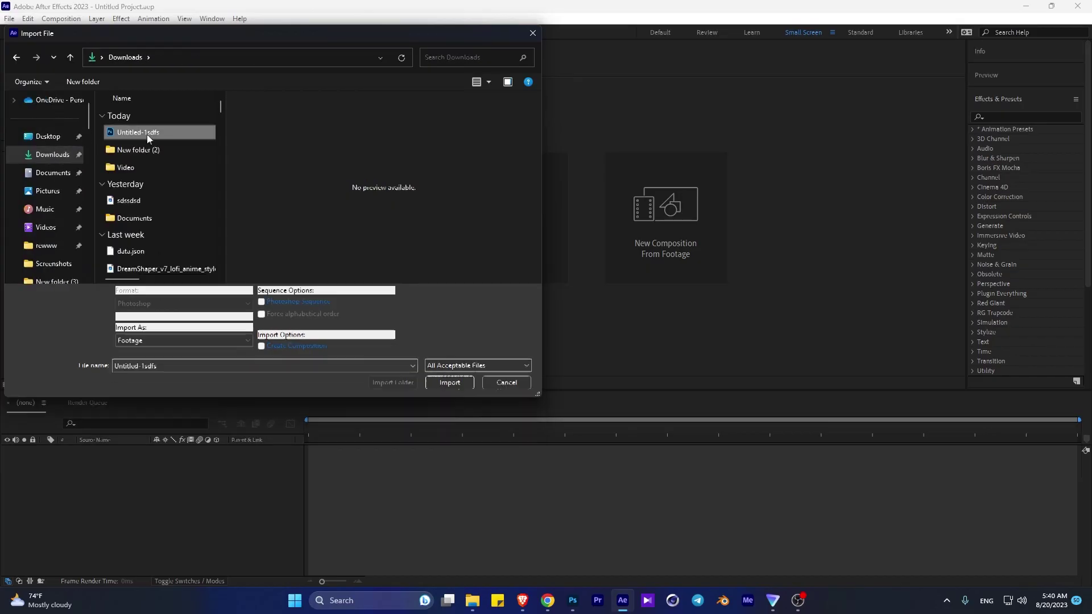
{"action": "double_click", "coordinate": [161, 129]}
{"action": "left_click", "coordinate": [532, 295]}
{"action": "double_click", "coordinate": [34, 158]}
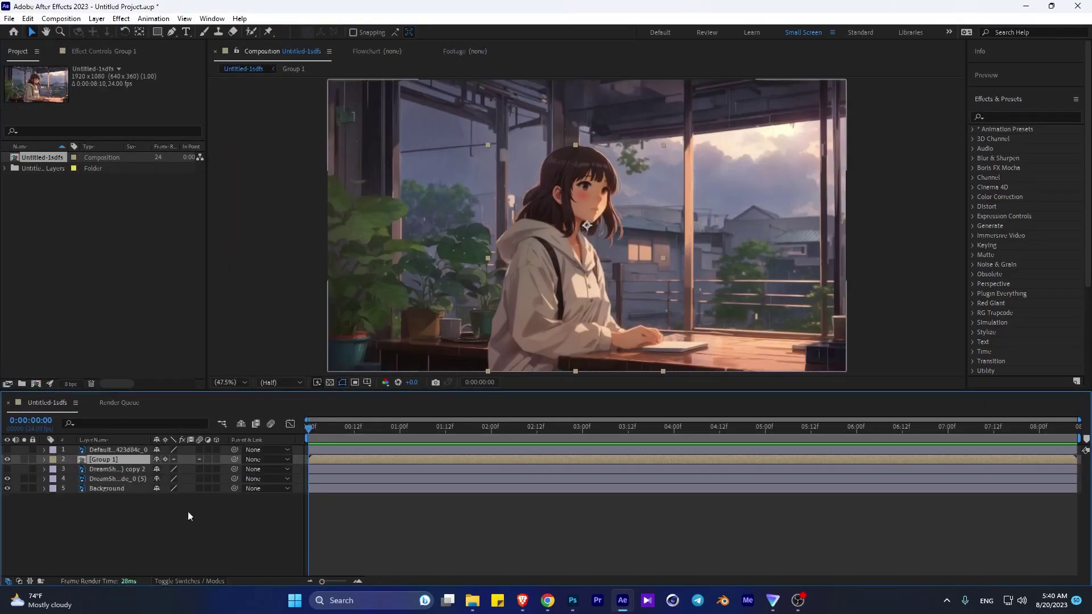
Set the composition to 30 fps with a duration of 0:00:25:00.
{"action": "key", "text": "ctrl+k"}
{"action": "left_click", "coordinate": [495, 282]}
{"action": "left_click", "coordinate": [516, 380]}
{"action": "key", "text": "Return"}
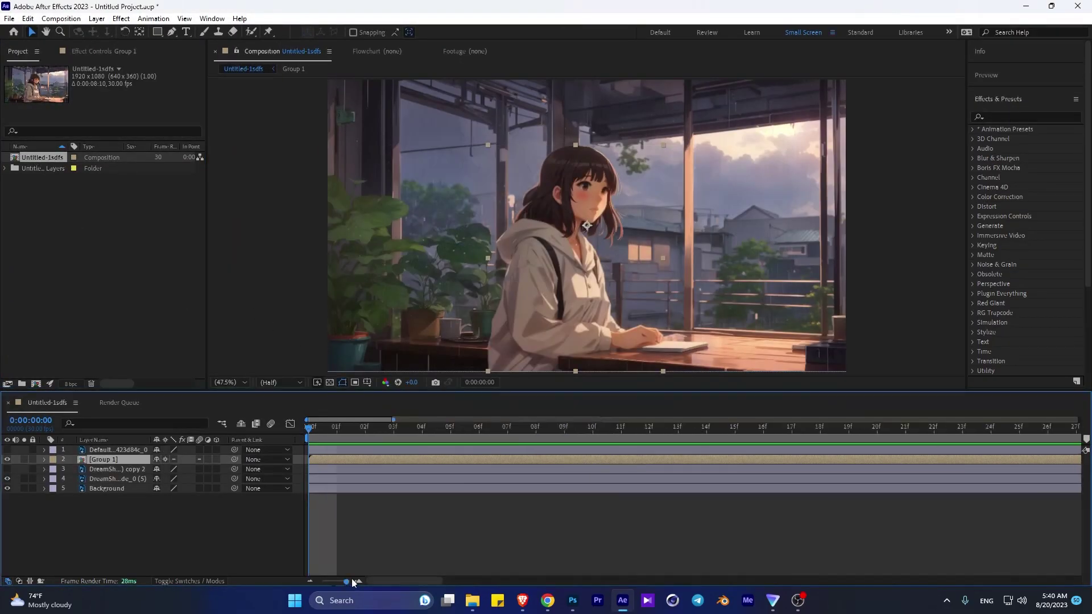
{"action": "key", "text": "End"}
{"action": "right_click", "coordinate": [222, 543]}
{"action": "left_click", "coordinate": [267, 407]}
{"action": "left_click", "coordinate": [489, 341]}
{"action": "type", "text": "0:00:0"}
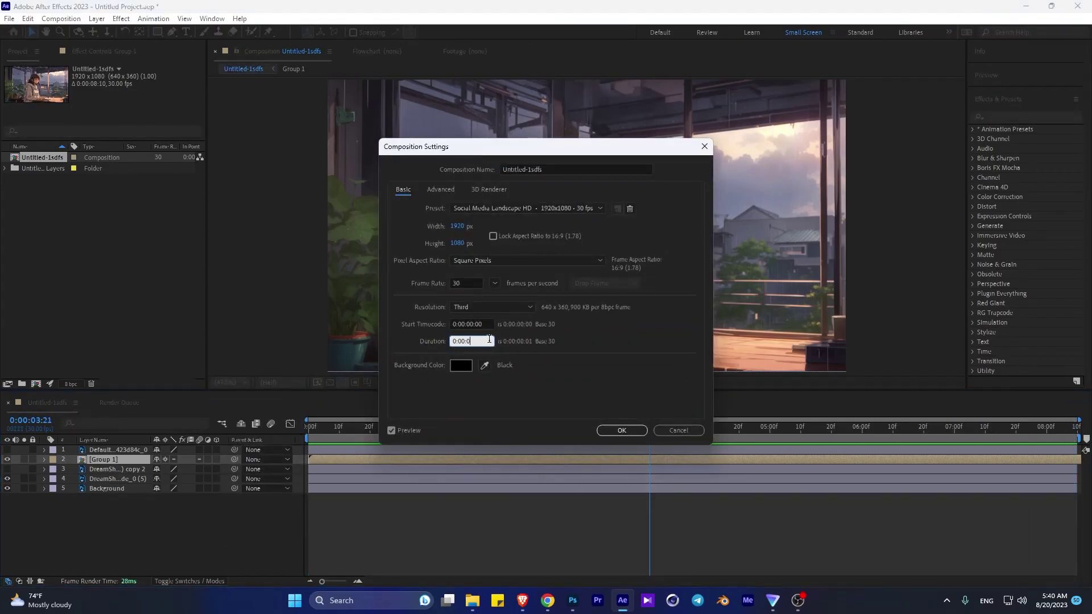
{"action": "key", "text": "Tab"}
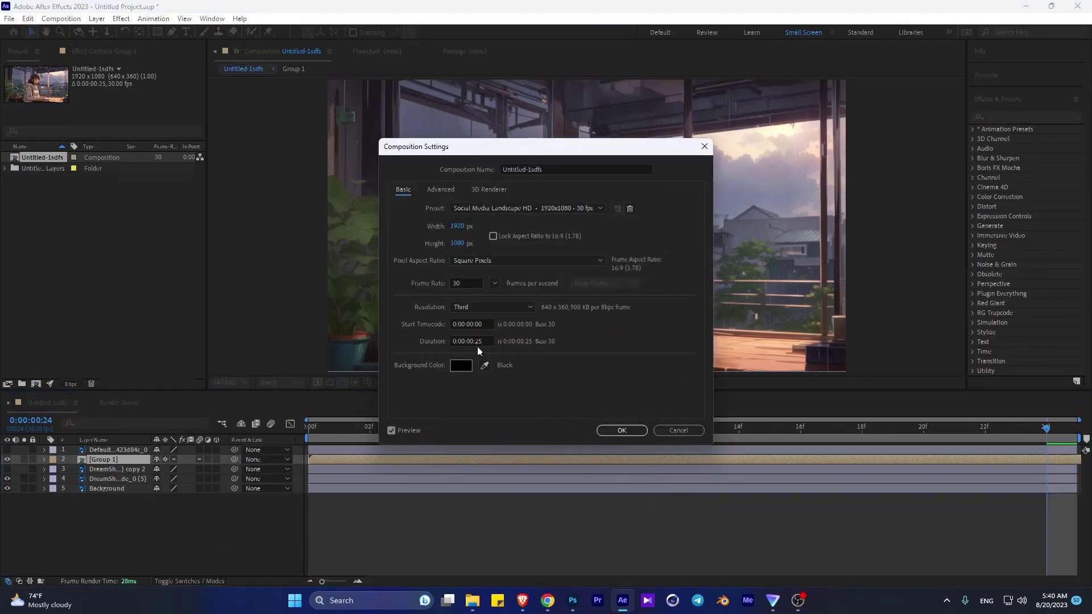
{"action": "type", "text": "0:00:0"}
{"action": "type", "text": "25:00"}
{"action": "key", "text": "Return"}
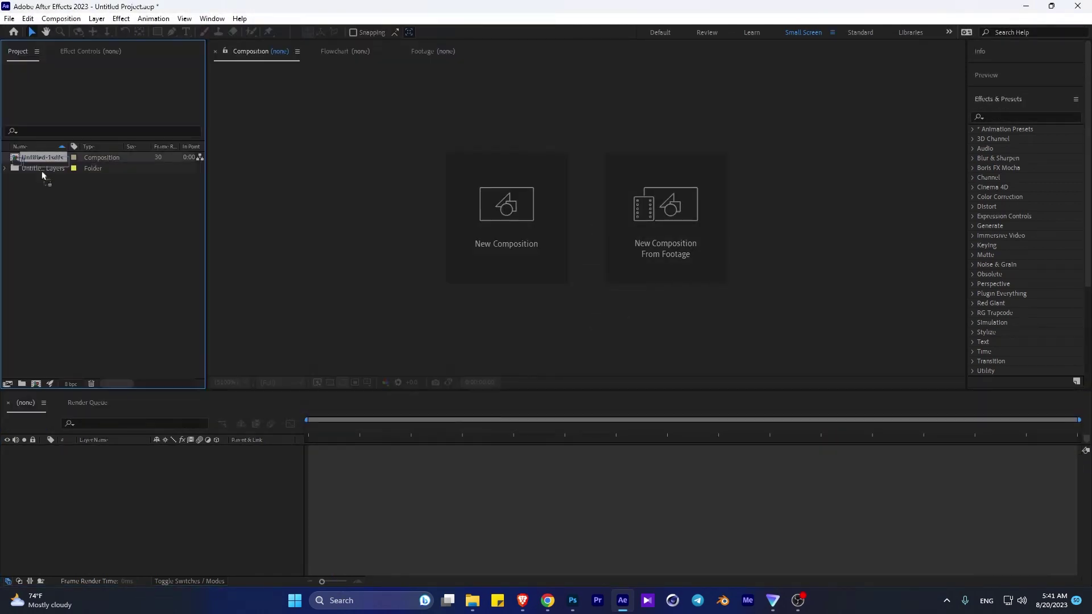
Open the Untitled-1sdfs 2 composition, then its nested Untitled-1sdfs composition.
{"action": "double_click", "coordinate": [42, 169]}
{"action": "left_click", "coordinate": [520, 308]}
{"action": "scroll", "coordinate": [585, 257], "scroll_direction": "down", "scroll_amount": 3}
{"action": "left_click", "coordinate": [230, 382]}
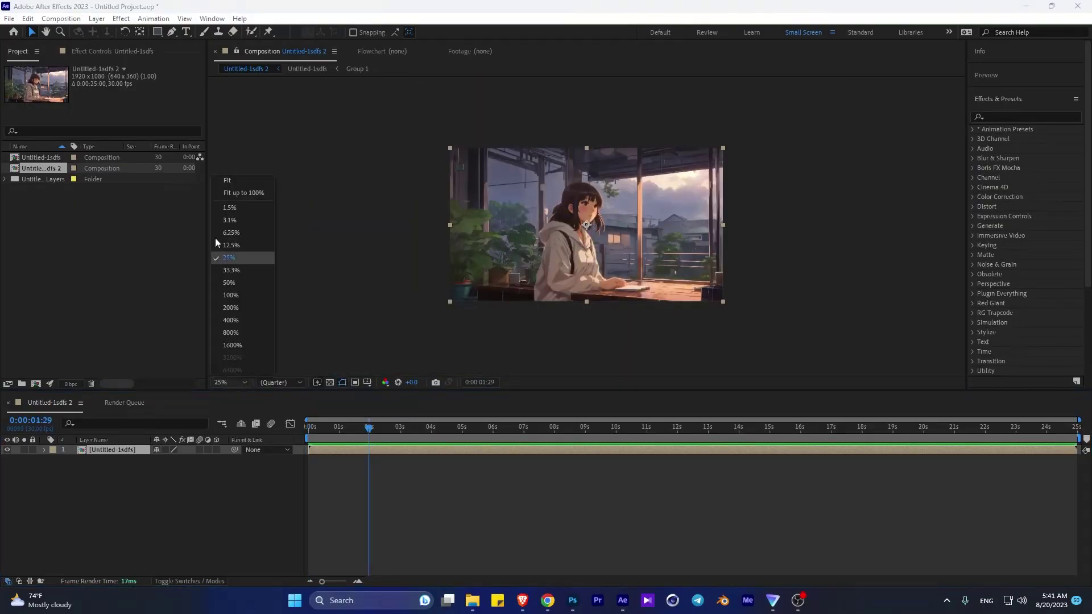
{"action": "left_click", "coordinate": [215, 238]}
{"action": "right_click", "coordinate": [136, 489]}
{"action": "mouse_move", "coordinate": [180, 349]}
{"action": "double_click", "coordinate": [114, 449]}
Add White Solid 1 and apply CC Rainfall to it.
{"action": "right_click", "coordinate": [108, 516]}
{"action": "mouse_move", "coordinate": [165, 375]}
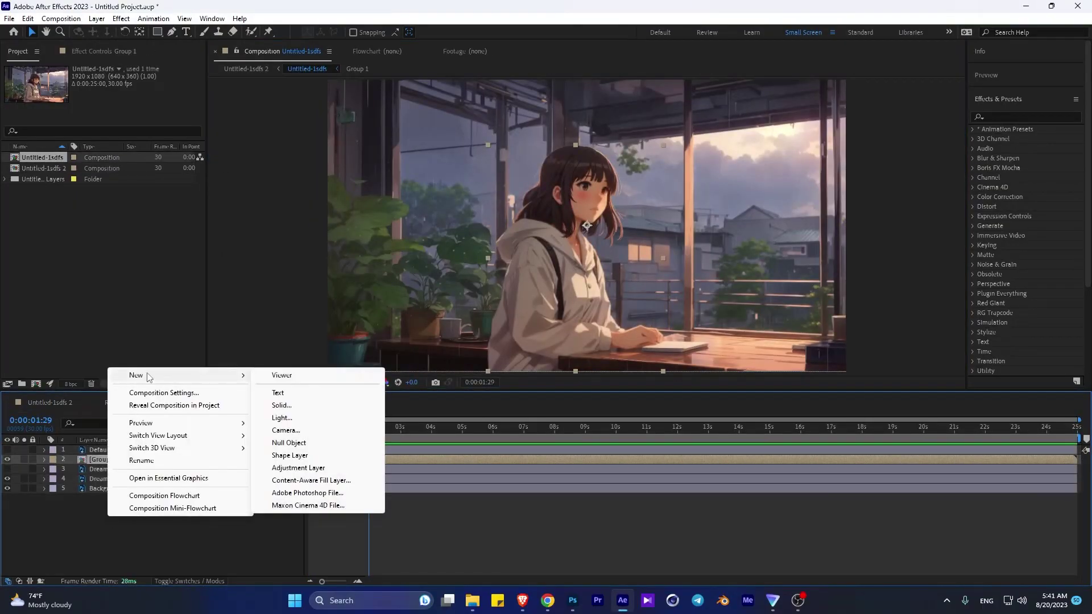
{"action": "left_click", "coordinate": [284, 402]}
{"action": "left_click", "coordinate": [586, 399]}
{"action": "left_click", "coordinate": [1000, 117]}
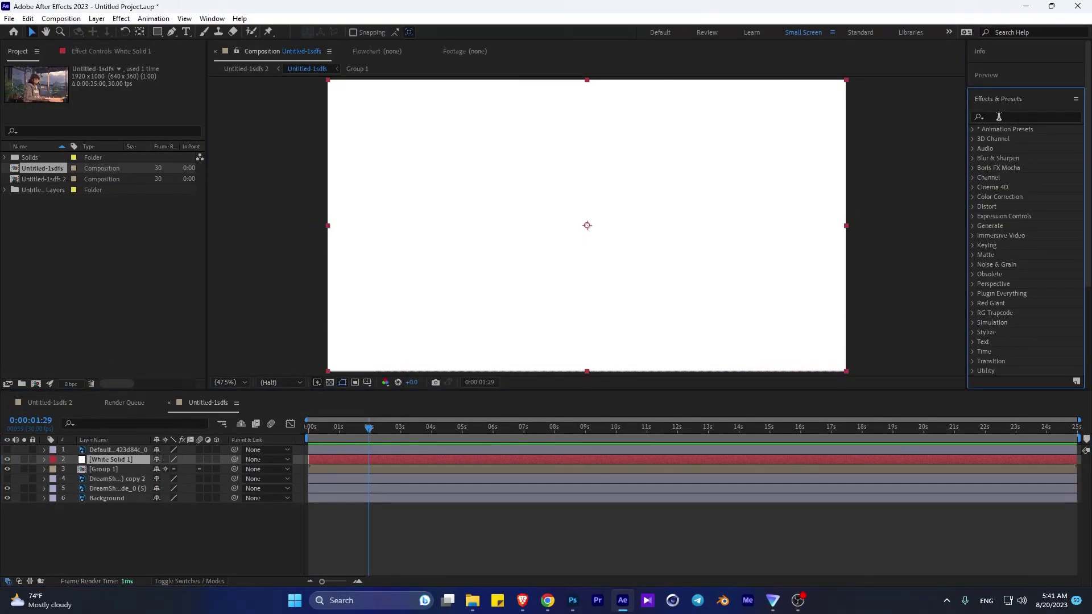
{"action": "type", "text": "rai"}
{"action": "left_click_drag", "start_coordinate": [1021, 296], "coordinate": [82, 460]}
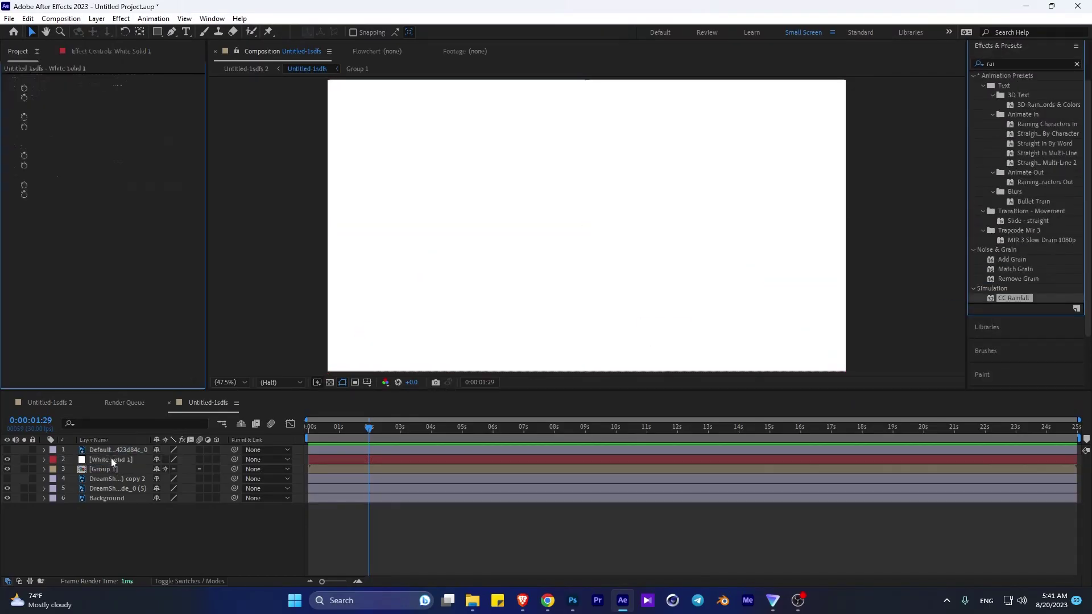
{"action": "left_click", "coordinate": [147, 185]}
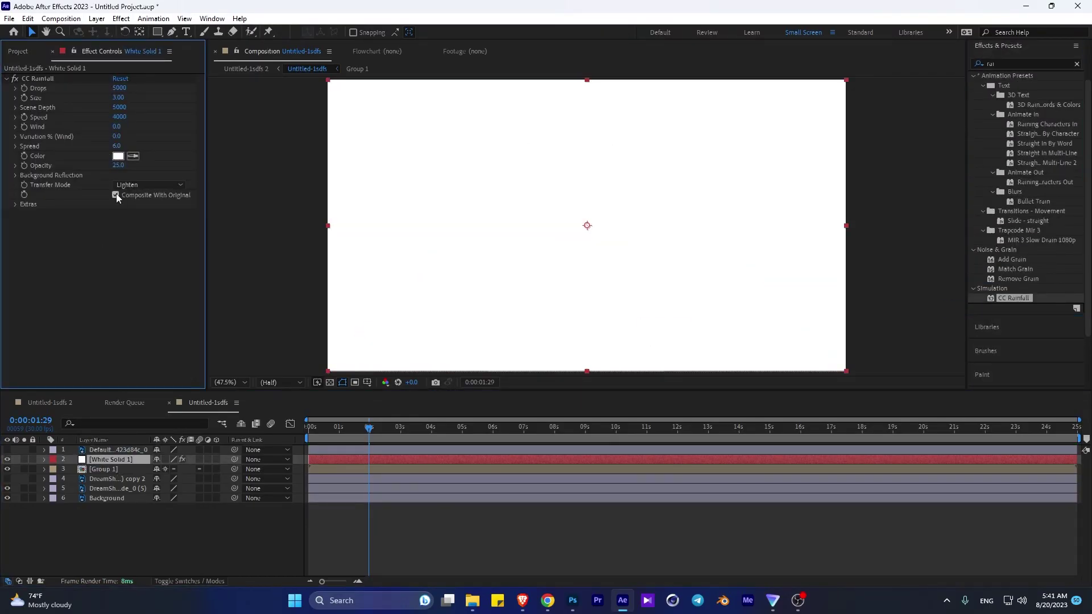
{"action": "right_click", "coordinate": [110, 462]}
{"action": "left_click", "coordinate": [621, 428]}
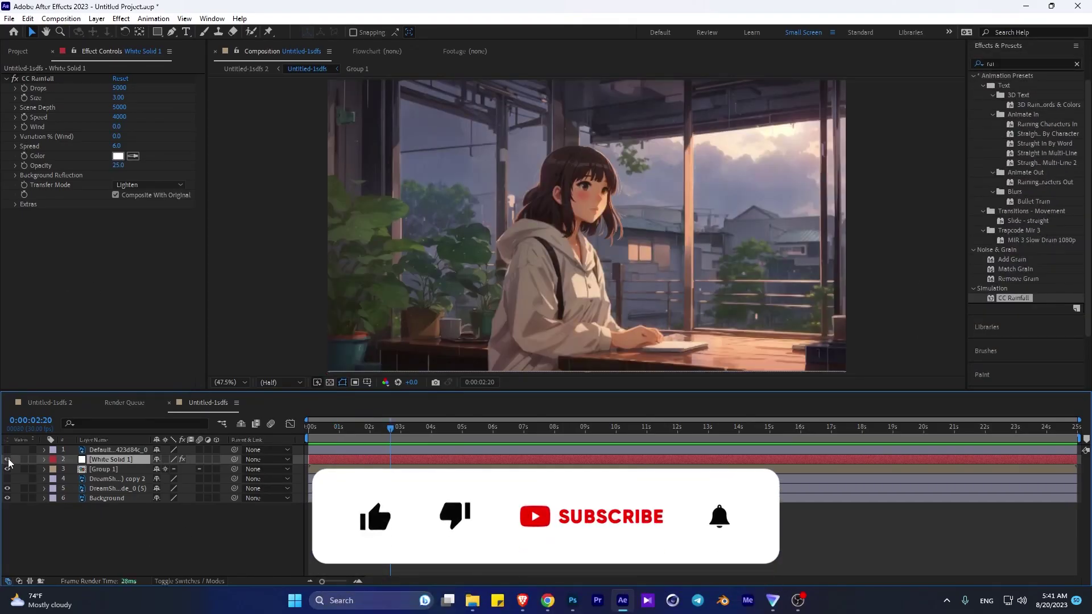
Try different rain drop colours in the CC Rainfall Color swatch.
{"action": "left_click", "coordinate": [118, 155]}
{"action": "left_click", "coordinate": [364, 262]}
{"action": "left_click", "coordinate": [140, 186]}
{"action": "left_click", "coordinate": [141, 191]}
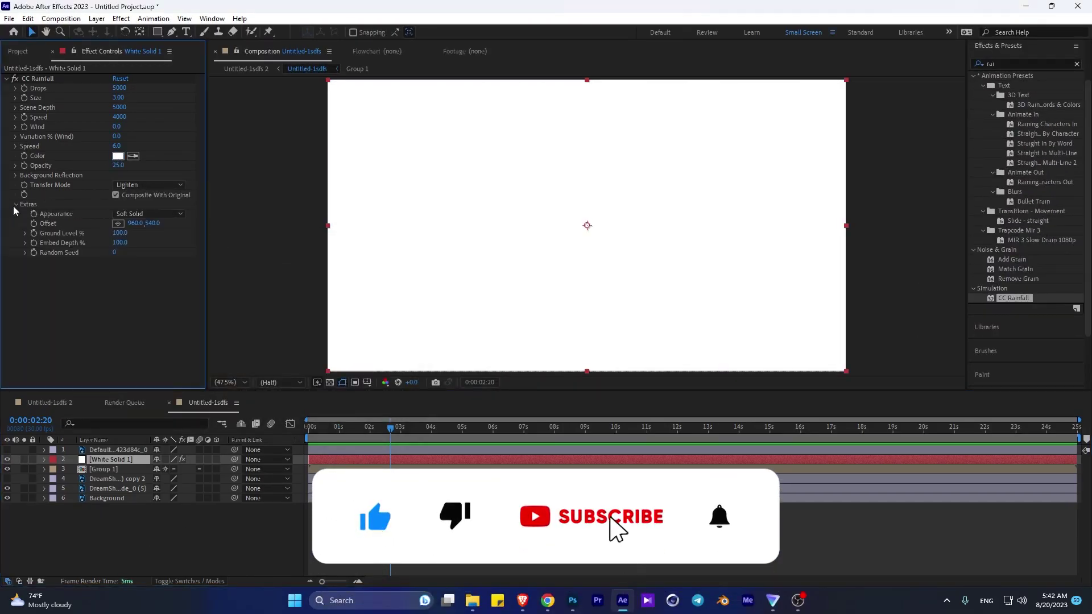
{"action": "right_click", "coordinate": [98, 458]}
{"action": "left_click", "coordinate": [108, 229]}
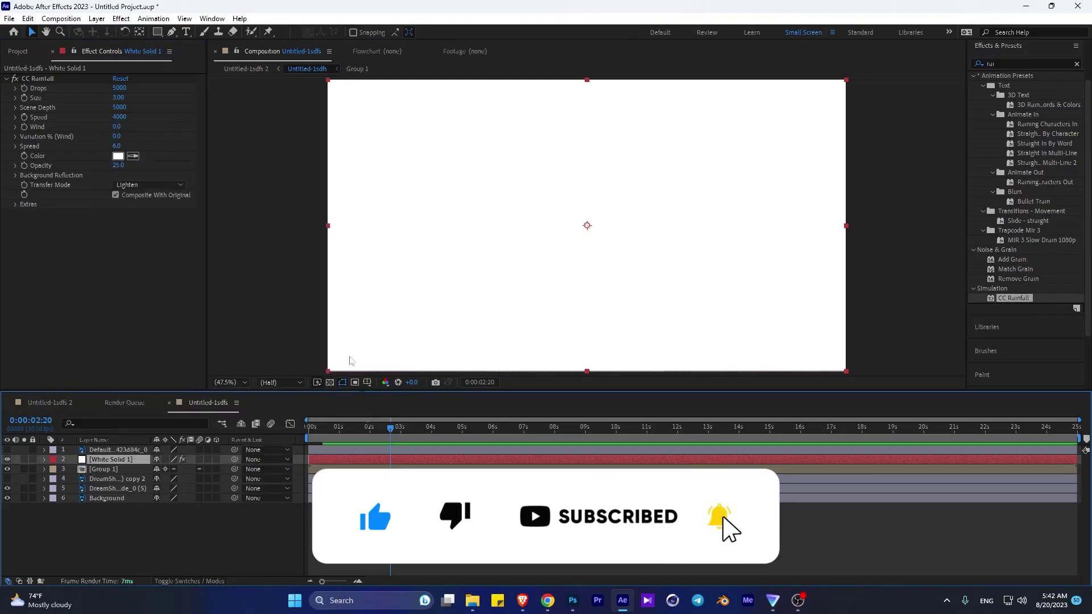
{"action": "left_click", "coordinate": [118, 156]}
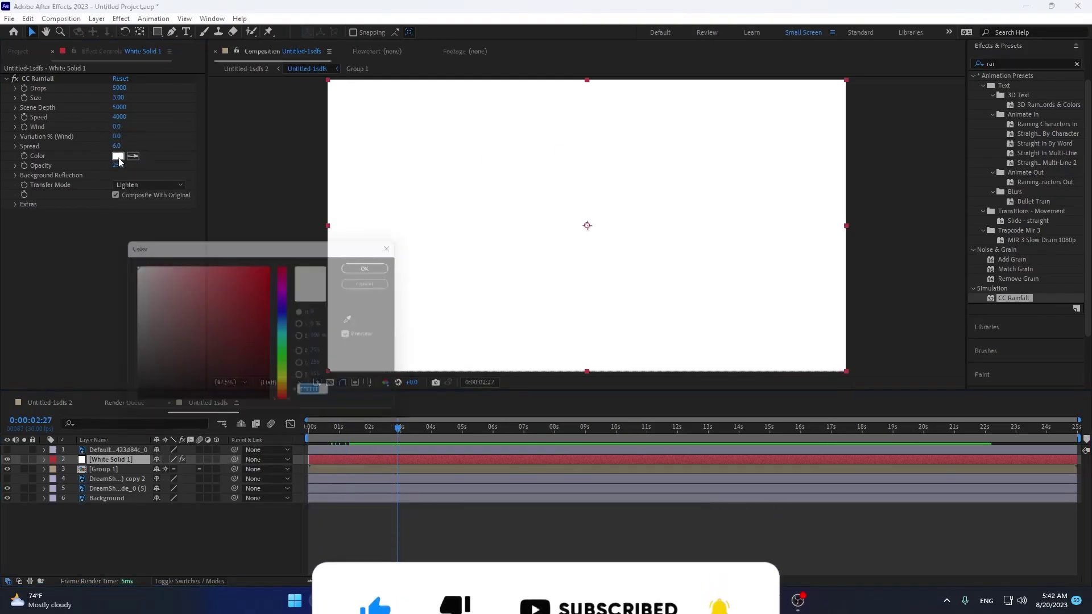
{"action": "left_click", "coordinate": [137, 389]}
{"action": "left_click", "coordinate": [364, 263]}
Delete the first rain solid and apply CC Rainfall to a new white solid.
{"action": "key", "text": "Delete"}
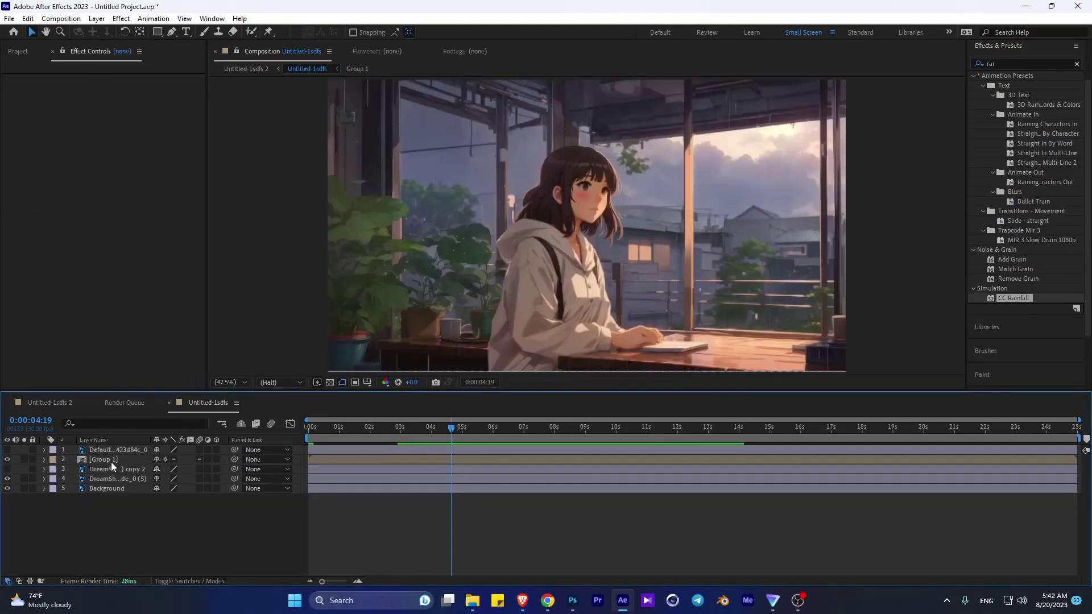
{"action": "right_click", "coordinate": [165, 537]}
{"action": "mouse_move", "coordinate": [170, 394]}
{"action": "left_click", "coordinate": [332, 427]}
{"action": "left_click", "coordinate": [585, 399]}
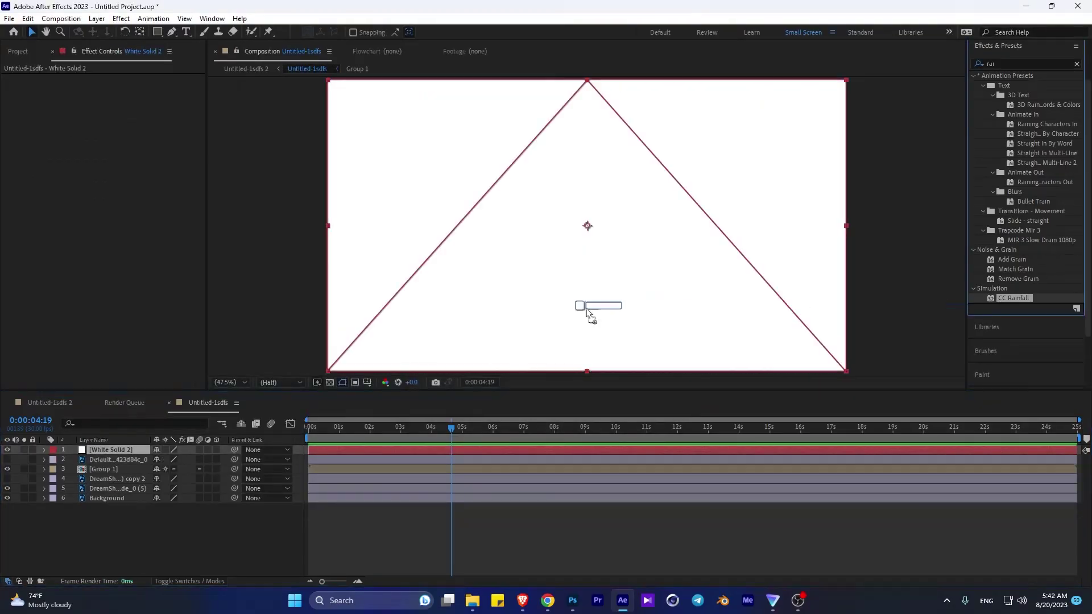
{"action": "left_click_drag", "start_coordinate": [1013, 298], "coordinate": [584, 307]}
Set the rain to Composite mode without the original, Size 1.73, Speed 2000, and preview it.
{"action": "left_click", "coordinate": [148, 185]}
{"action": "left_click", "coordinate": [129, 197]}
{"action": "left_click", "coordinate": [130, 197]}
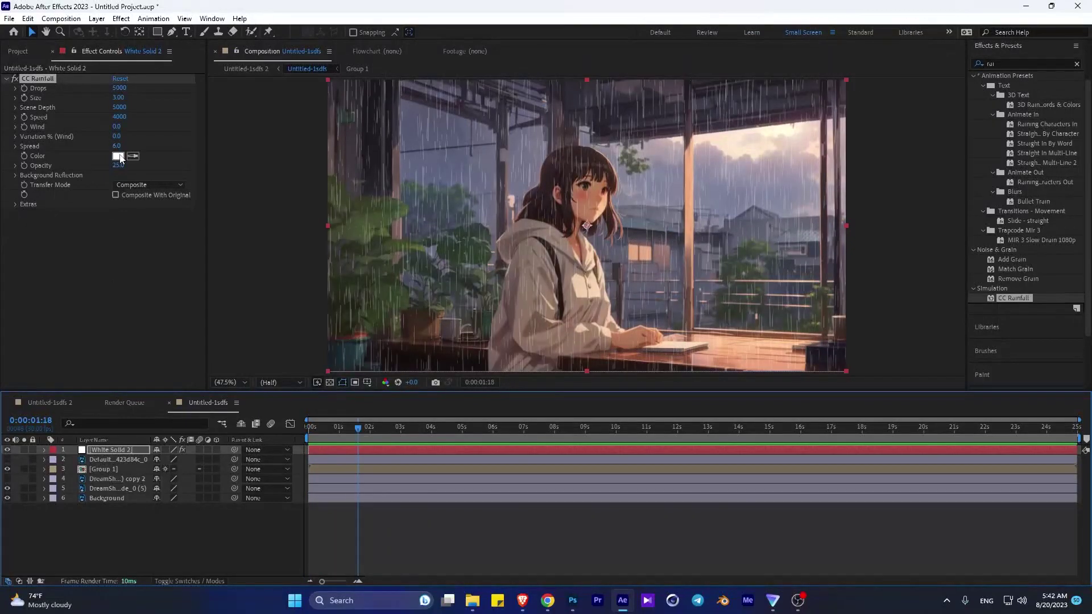
{"action": "left_click_drag", "start_coordinate": [120, 97], "coordinate": [160, 96]}
{"action": "key", "text": "space"}
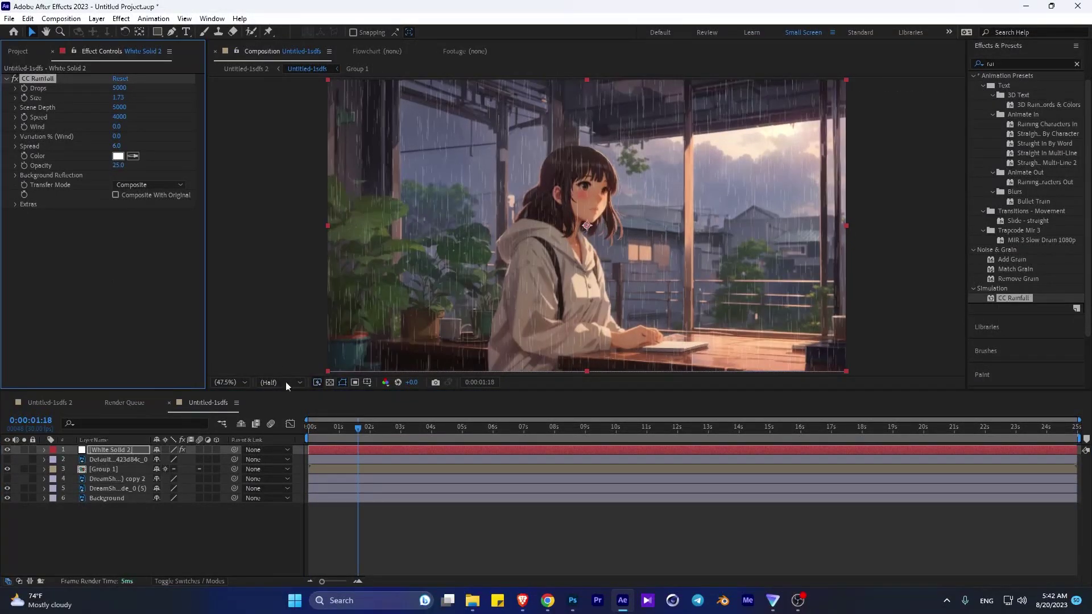
{"action": "left_click_drag", "start_coordinate": [116, 117], "coordinate": [119, 120]}
{"action": "type", "text": "2000"}
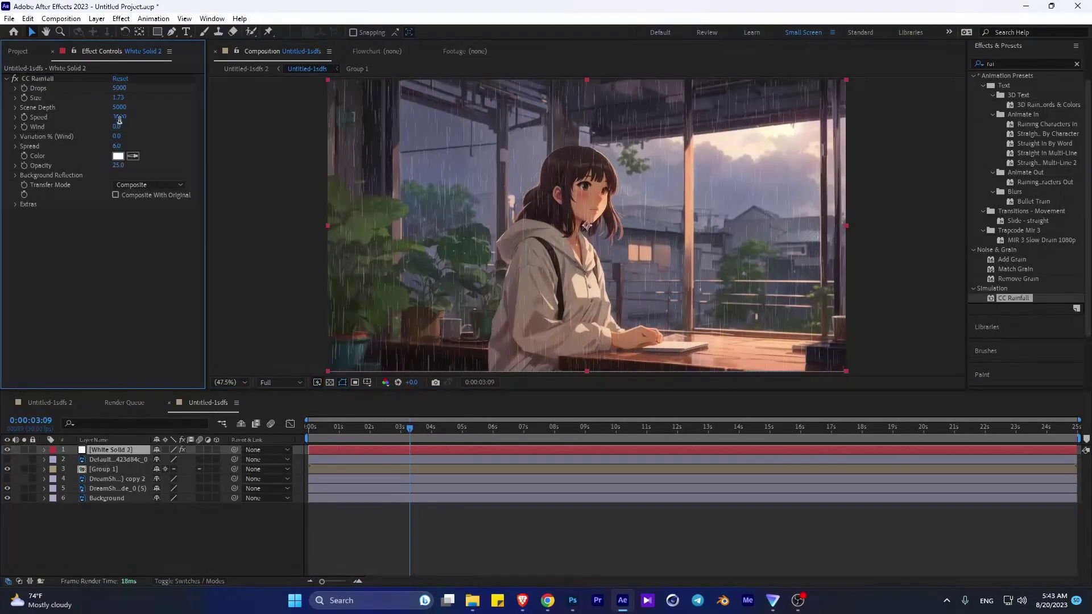
{"action": "key", "text": "Return"}
{"action": "key", "text": "space"}
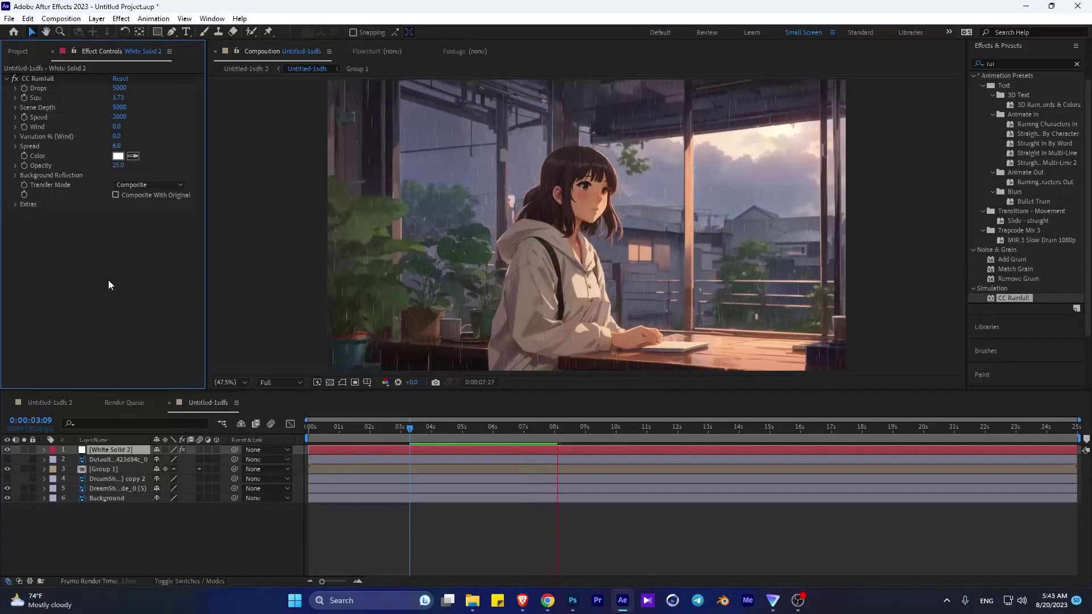
{"action": "key", "text": "space"}
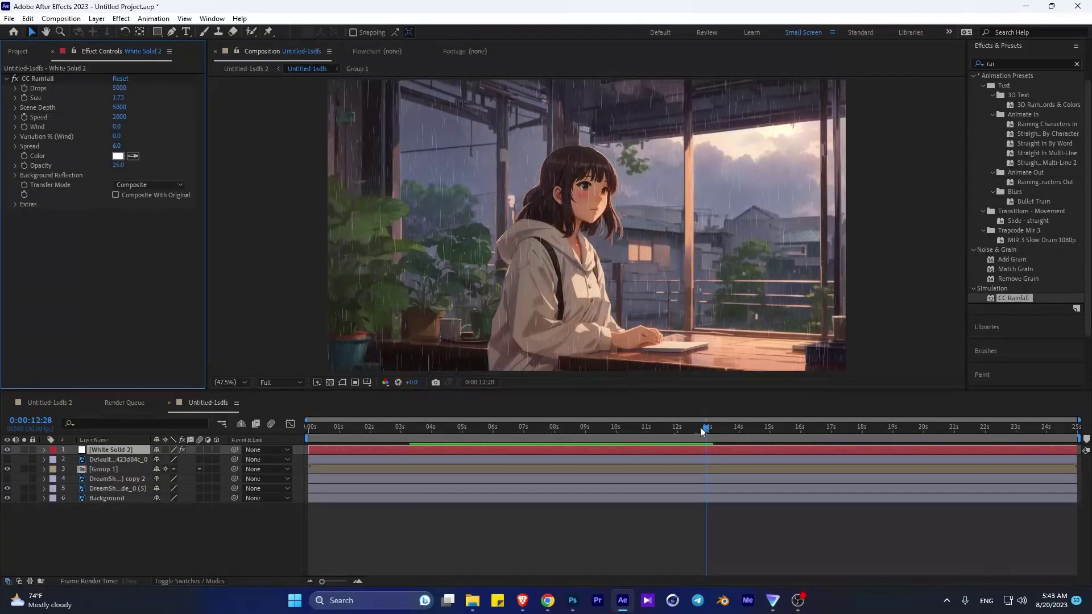
Duplicate the White Solid 2 rain layer at about 24 seconds.
{"action": "left_click_drag", "start_coordinate": [705, 428], "coordinate": [1050, 428]}
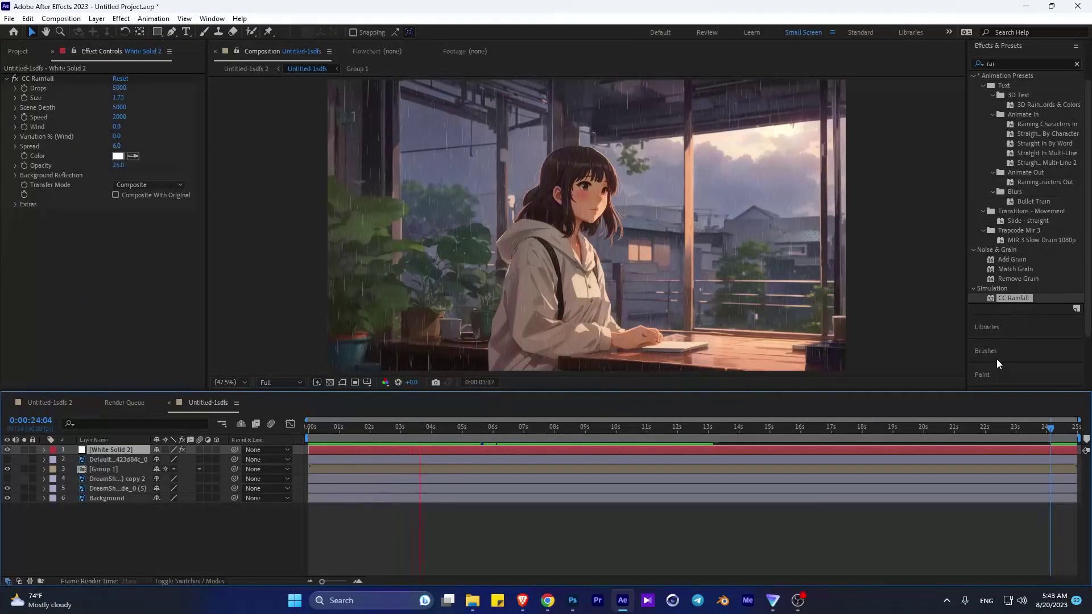
{"action": "left_click", "coordinate": [105, 449]}
{"action": "key", "text": "ctrl+d"}
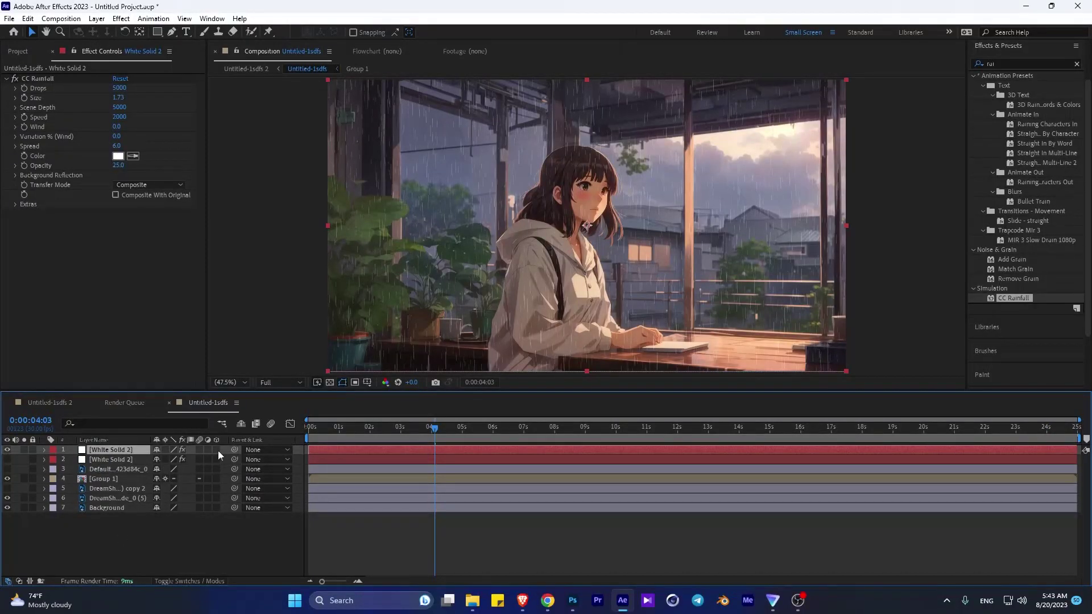
Make the rain copy 3D, rotated 12° on Y at X 1298, below the hidden Group 1.
{"action": "left_click", "coordinate": [216, 450]}
{"action": "left_click", "coordinate": [44, 450]}
{"action": "left_click_drag", "start_coordinate": [170, 526], "coordinate": [172, 527]}
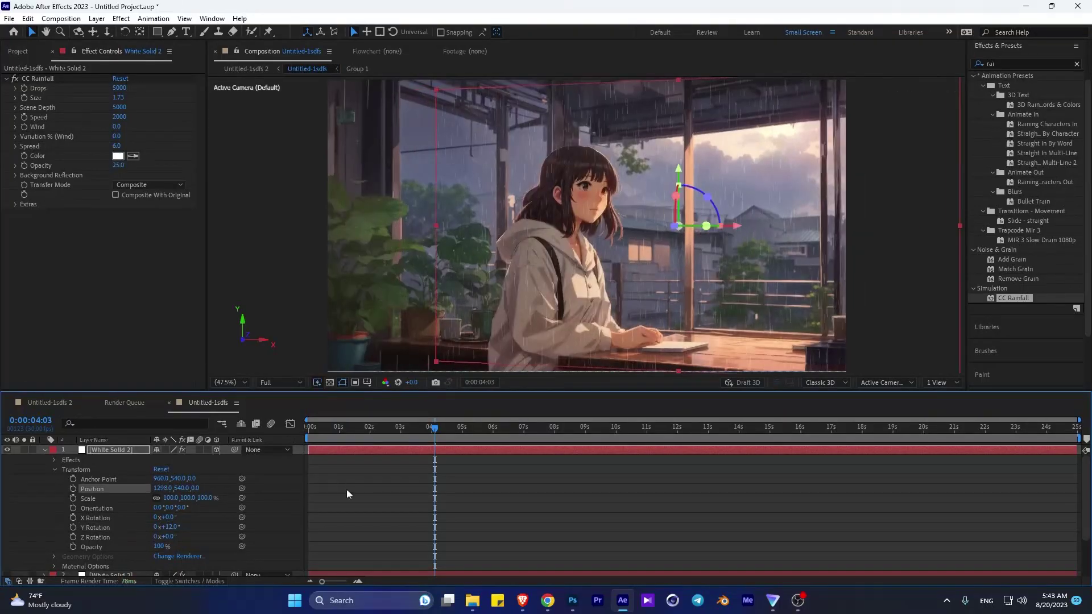
{"action": "mouse_move", "coordinate": [158, 489]}
{"action": "left_mouse_down"}
{"action": "mouse_move", "coordinate": [212, 483]}
{"action": "mouse_move", "coordinate": [193, 488]}
{"action": "left_mouse_up"}
{"action": "left_click", "coordinate": [44, 450]}
{"action": "left_click_drag", "start_coordinate": [57, 450], "coordinate": [71, 484]}
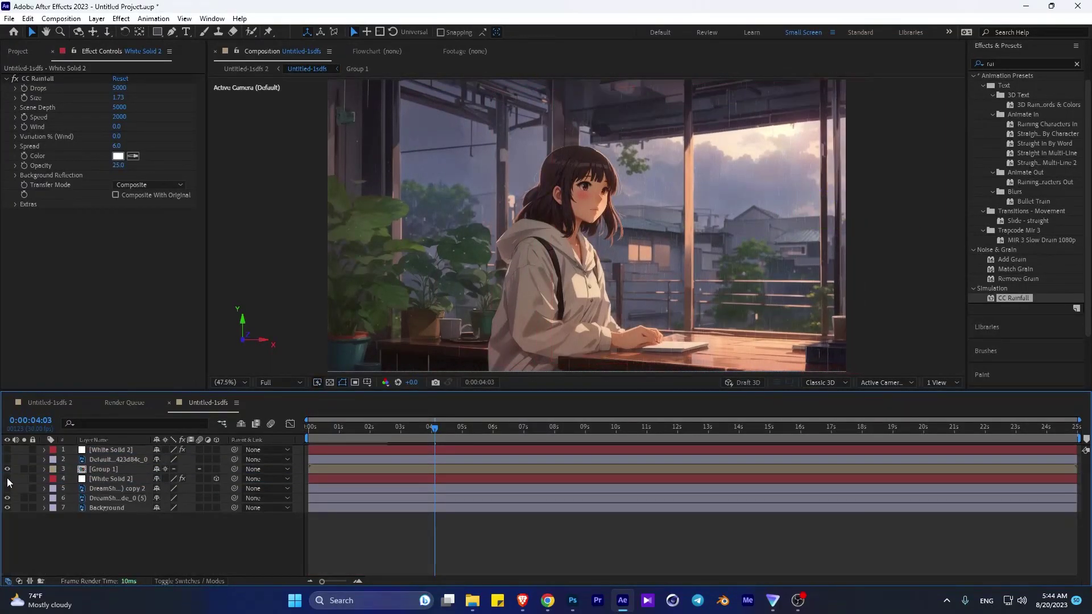
{"action": "left_click", "coordinate": [8, 470]}
Precompose the 3D rain layer into White Solid 2 Comp 1.
{"action": "right_click", "coordinate": [97, 481]}
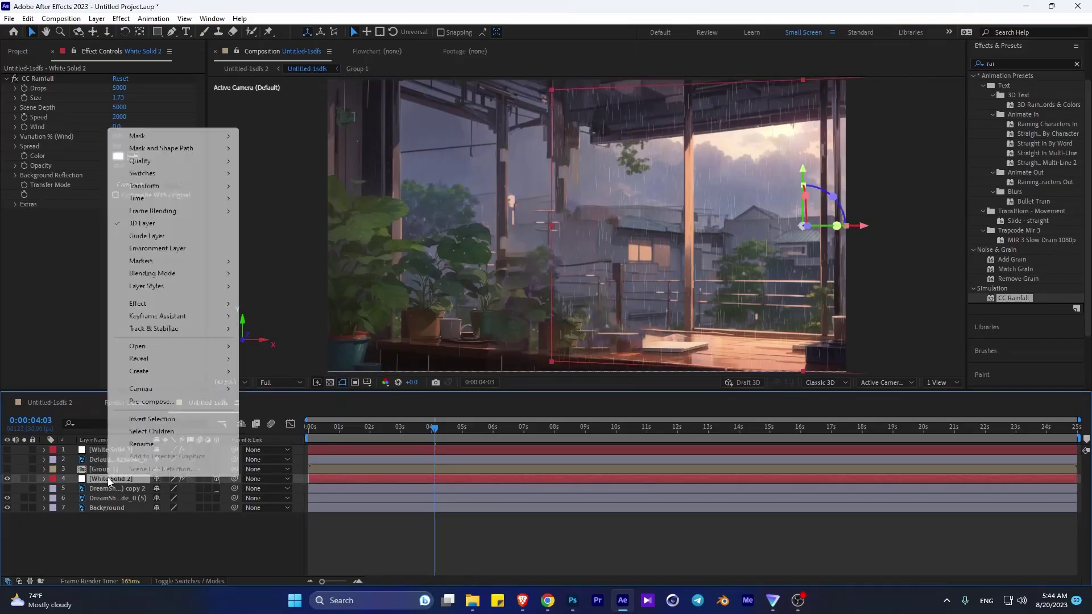
{"action": "left_click", "coordinate": [137, 427]}
{"action": "key", "text": "Return"}
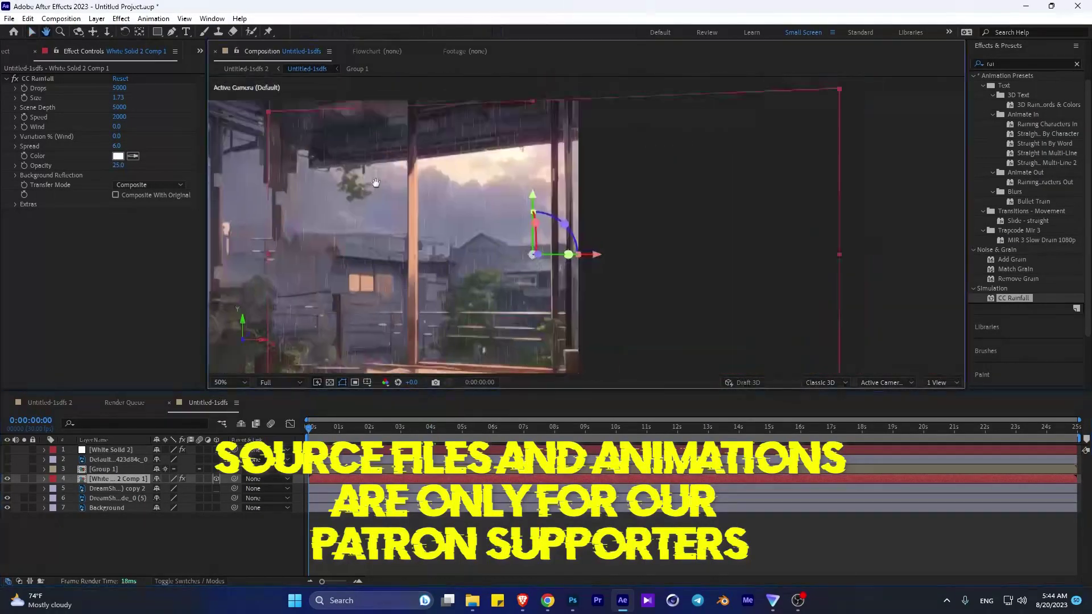
{"action": "scroll", "coordinate": [405, 148], "scroll_direction": "right", "scroll_amount": 5}
{"action": "left_click", "coordinate": [172, 32]}
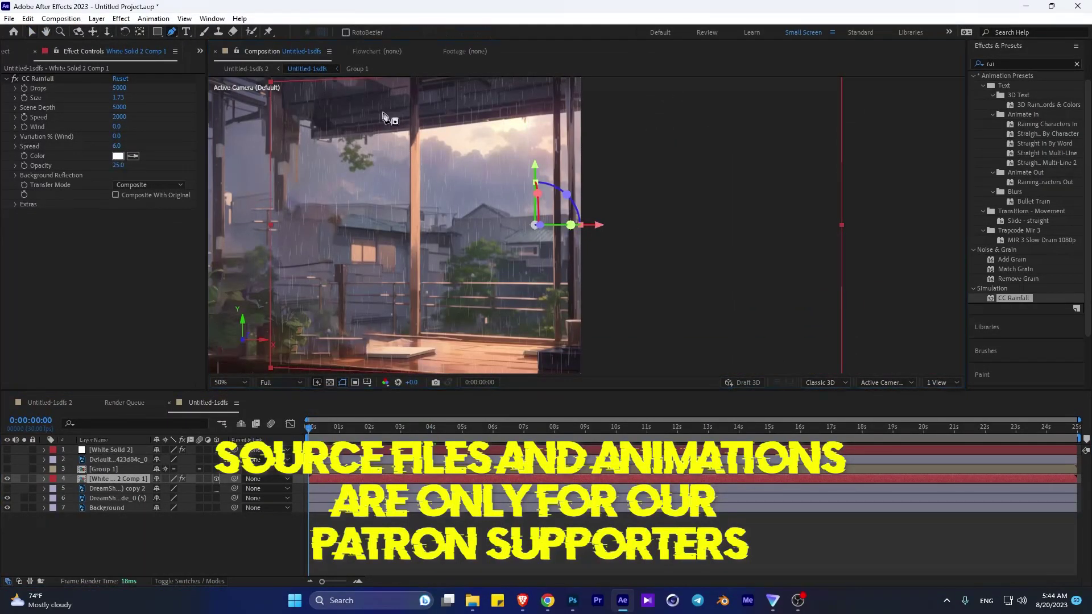
{"action": "scroll", "coordinate": [317, 188], "scroll_direction": "up", "scroll_amount": 2}
{"action": "scroll", "coordinate": [313, 227], "scroll_direction": "up", "scroll_amount": 1}
{"action": "scroll", "coordinate": [317, 179], "scroll_direction": "up", "scroll_amount": 1}
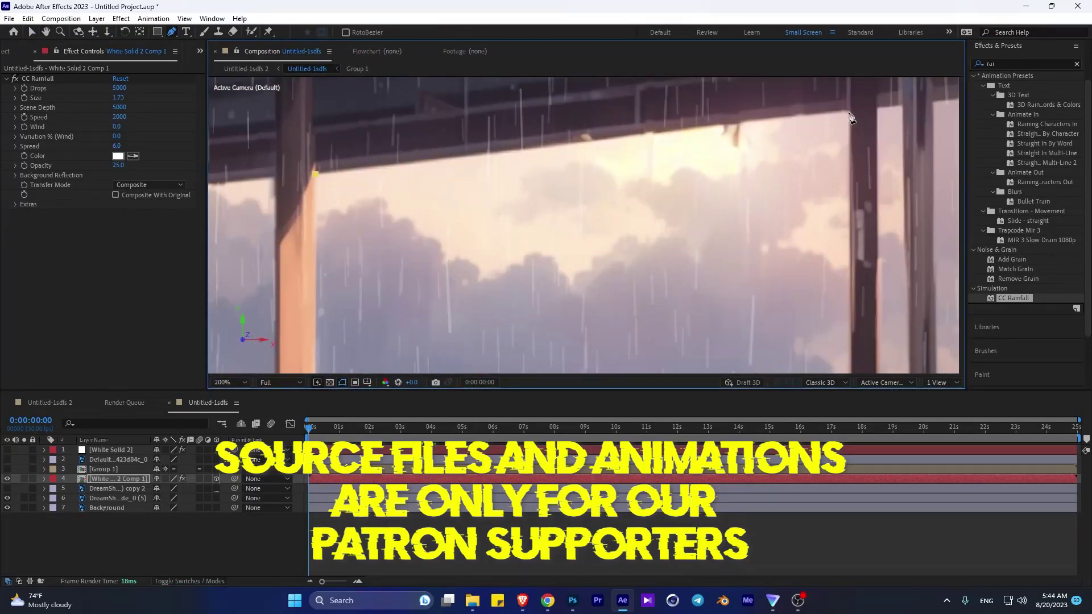
Zoom and pan around the large window opening while tracing the rain mask.
{"action": "scroll", "coordinate": [830, 188], "scroll_direction": "down", "scroll_amount": 5}
{"action": "scroll", "coordinate": [806, 250], "scroll_direction": "down", "scroll_amount": 3}
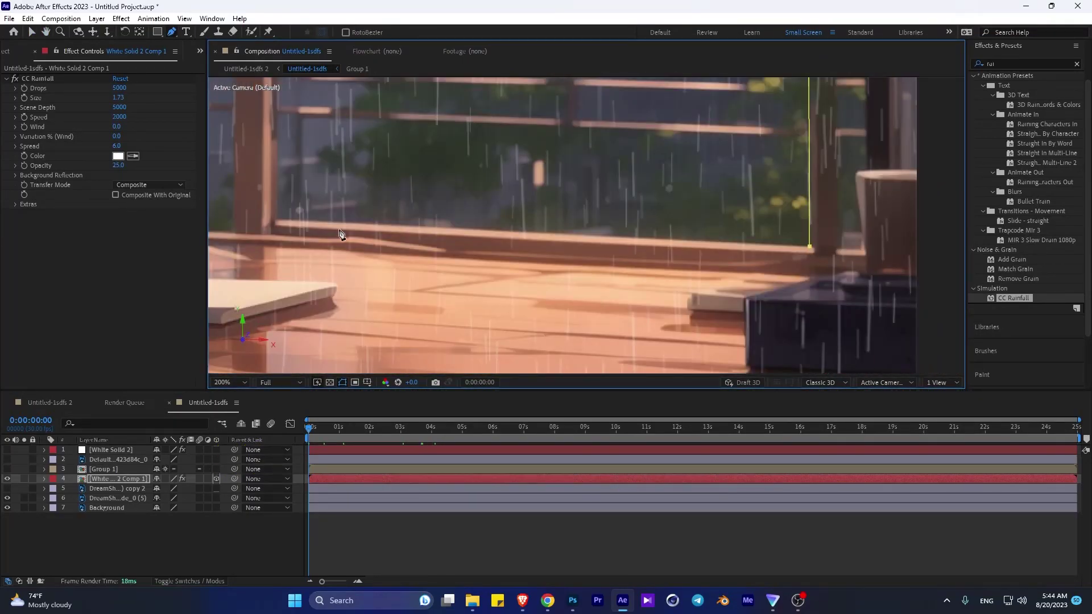
{"action": "scroll", "coordinate": [341, 234], "scroll_direction": "up", "scroll_amount": 4}
{"action": "scroll", "coordinate": [378, 139], "scroll_direction": "up", "scroll_amount": 4}
{"action": "scroll", "coordinate": [641, 151], "scroll_direction": "right", "scroll_amount": 2}
{"action": "scroll", "coordinate": [642, 126], "scroll_direction": "right", "scroll_amount": 2}
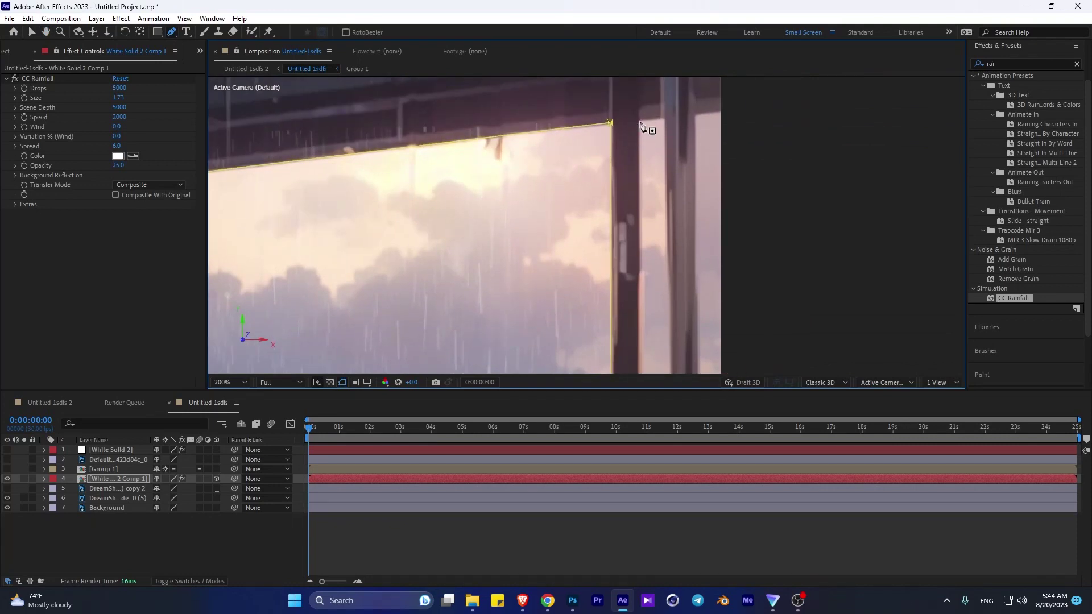
{"action": "scroll", "coordinate": [676, 165], "scroll_direction": "down", "scroll_amount": 3}
{"action": "scroll", "coordinate": [657, 227], "scroll_direction": "down", "scroll_amount": 3}
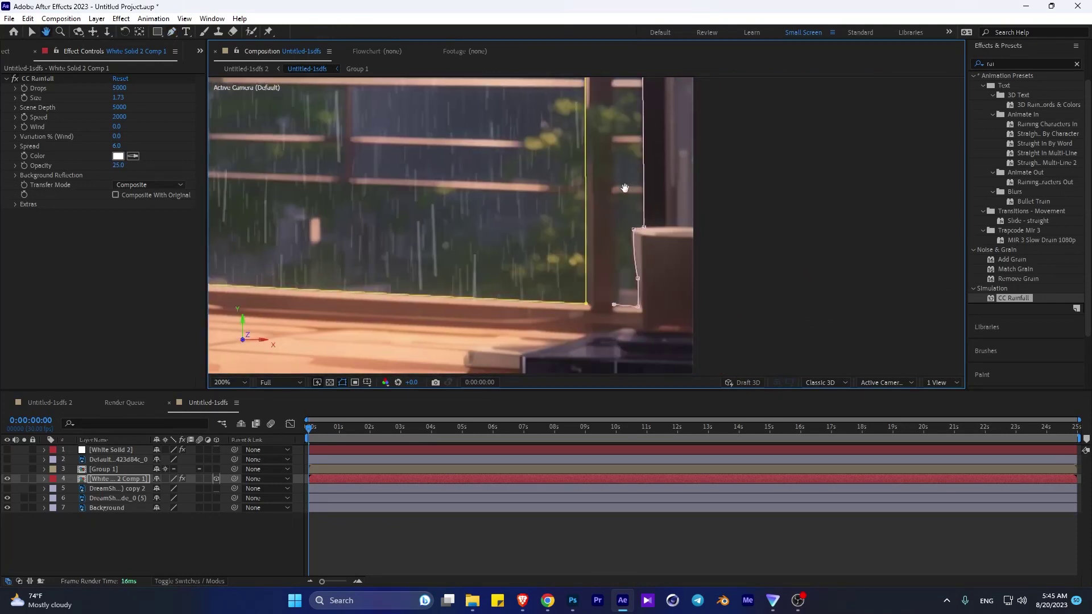
{"action": "scroll", "coordinate": [614, 256], "scroll_direction": "up", "scroll_amount": 5}
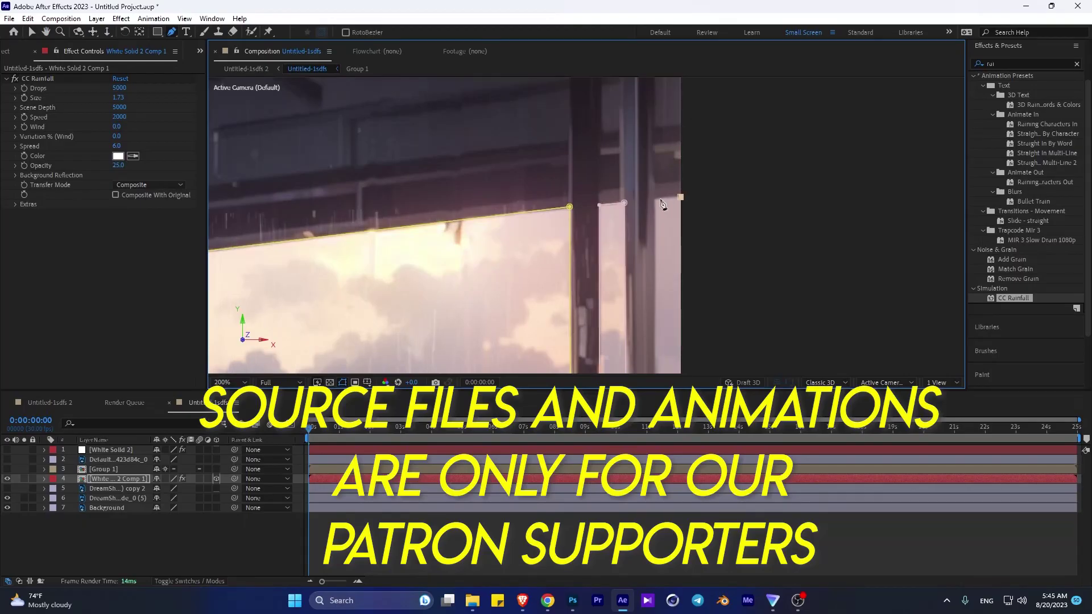
{"action": "scroll", "coordinate": [662, 204], "scroll_direction": "down", "scroll_amount": 3}
{"action": "scroll", "coordinate": [642, 194], "scroll_direction": "down", "scroll_amount": 3}
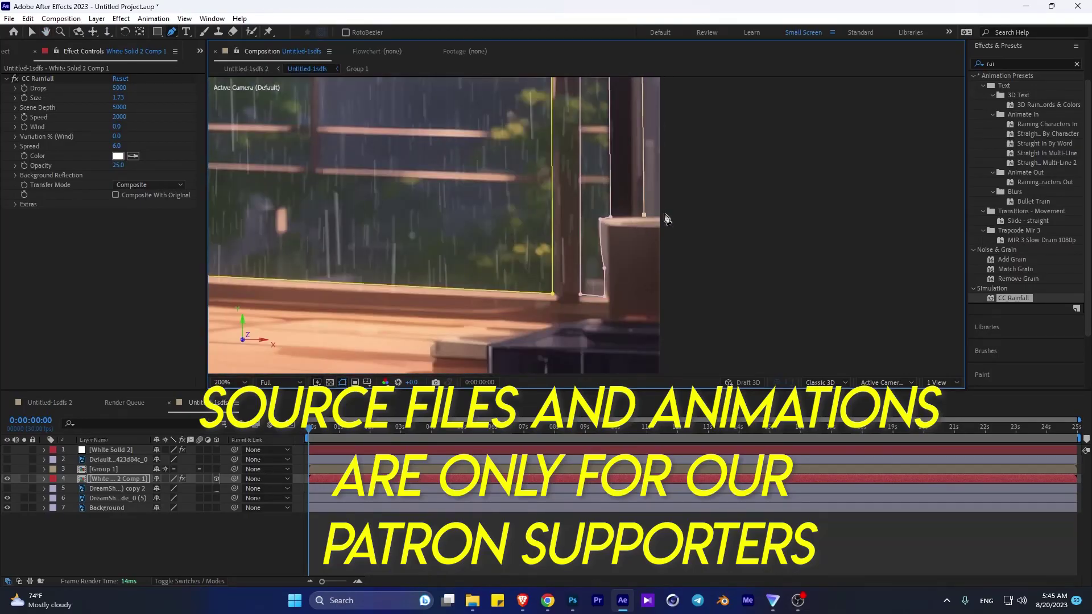
{"action": "scroll", "coordinate": [709, 171], "scroll_direction": "up", "scroll_amount": 5}
{"action": "scroll", "coordinate": [670, 244], "scroll_direction": "up", "scroll_amount": 3}
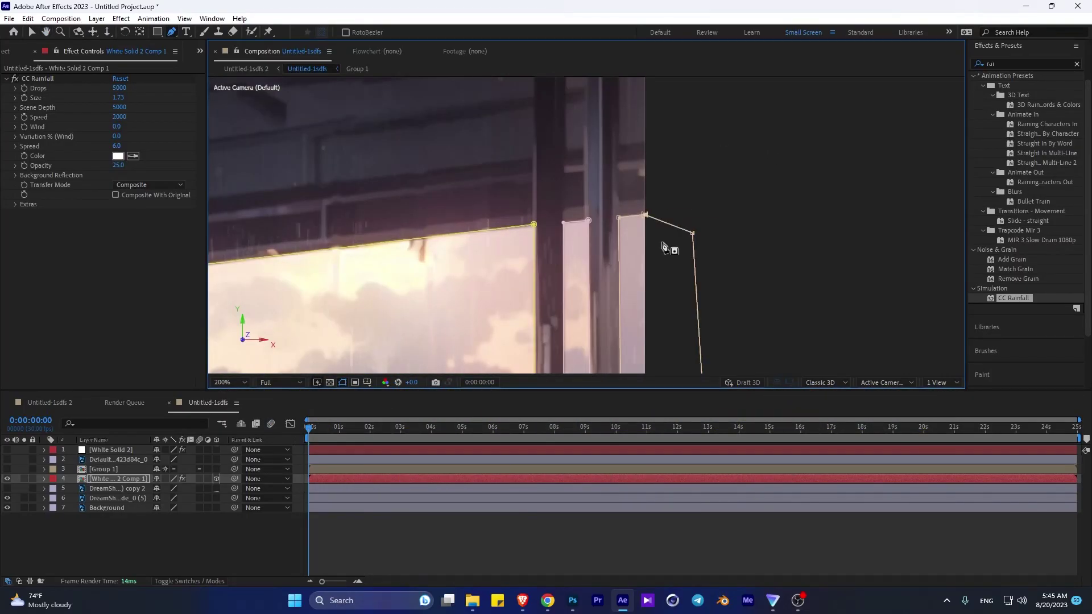
Zoom out to the full composition and preview the masked rain from the start.
{"action": "key", "text": "comma"}
{"action": "key", "text": "comma"}
{"action": "left_click", "coordinate": [380, 427]}
{"action": "key", "text": "space"}
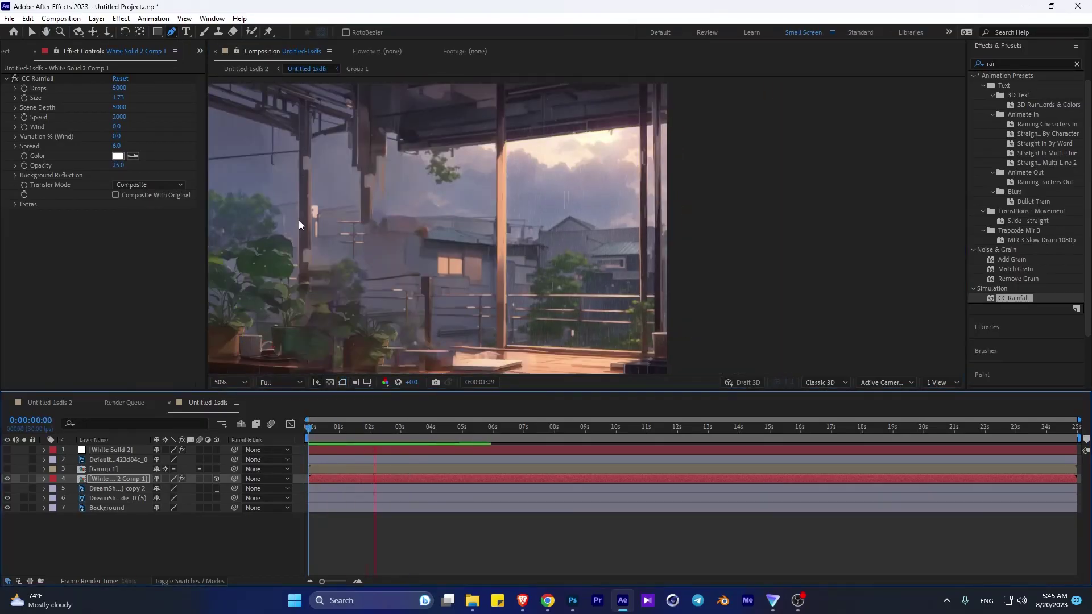
Add mask points along the left window frame on the rain precomp.
{"action": "scroll", "coordinate": [589, 248], "scroll_direction": "up", "scroll_amount": 3}
{"action": "scroll", "coordinate": [406, 230], "scroll_direction": "up", "scroll_amount": 1}
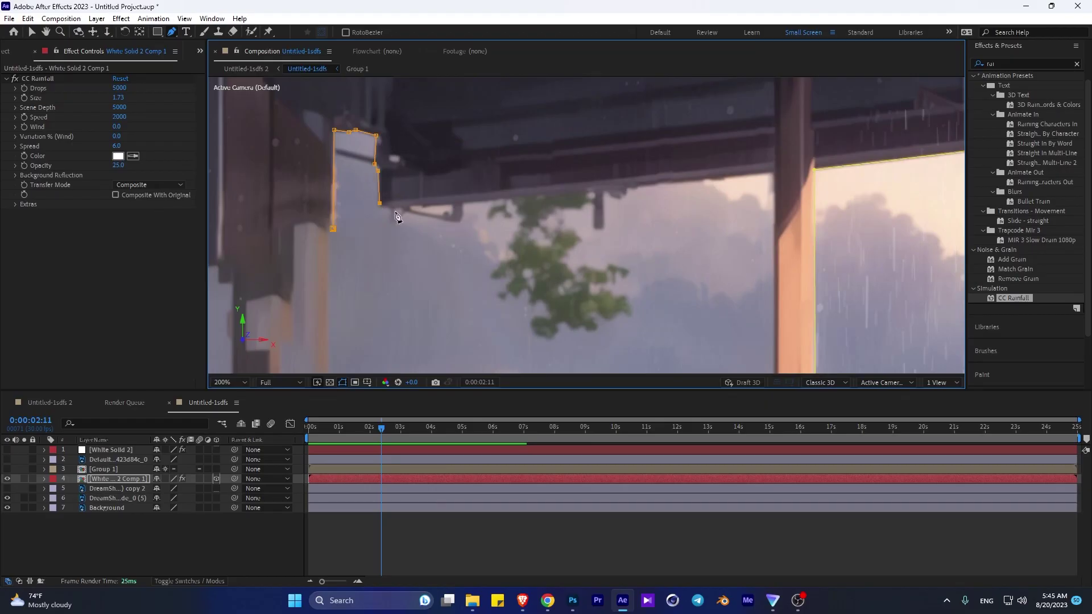
{"action": "scroll", "coordinate": [735, 251], "scroll_direction": "down", "scroll_amount": 1}
{"action": "scroll", "coordinate": [581, 208], "scroll_direction": "down", "scroll_amount": 1}
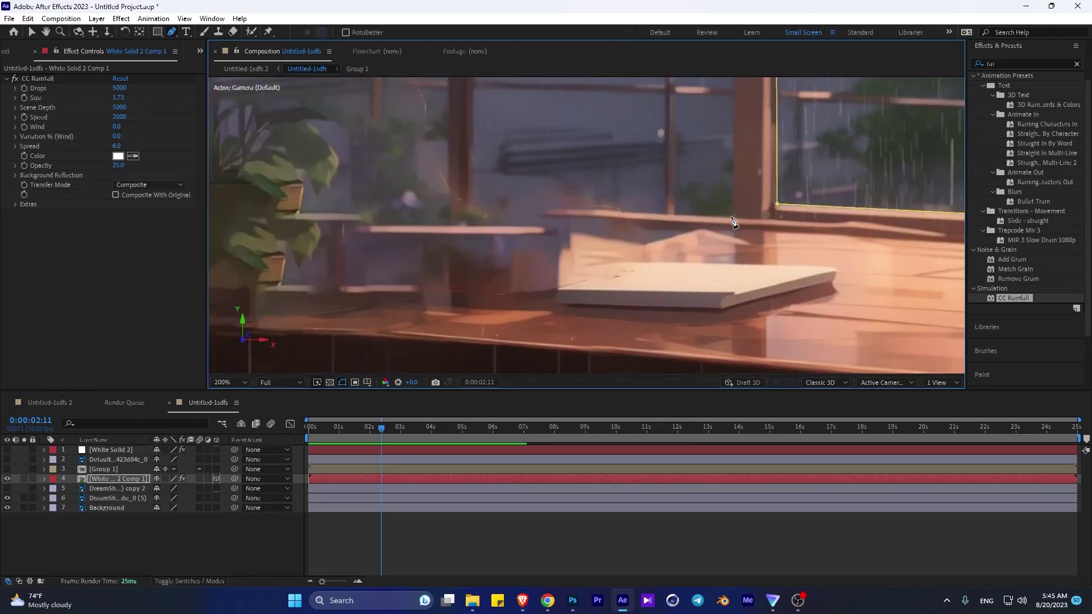
{"action": "left_click_drag", "start_coordinate": [582, 209], "coordinate": [645, 314]}
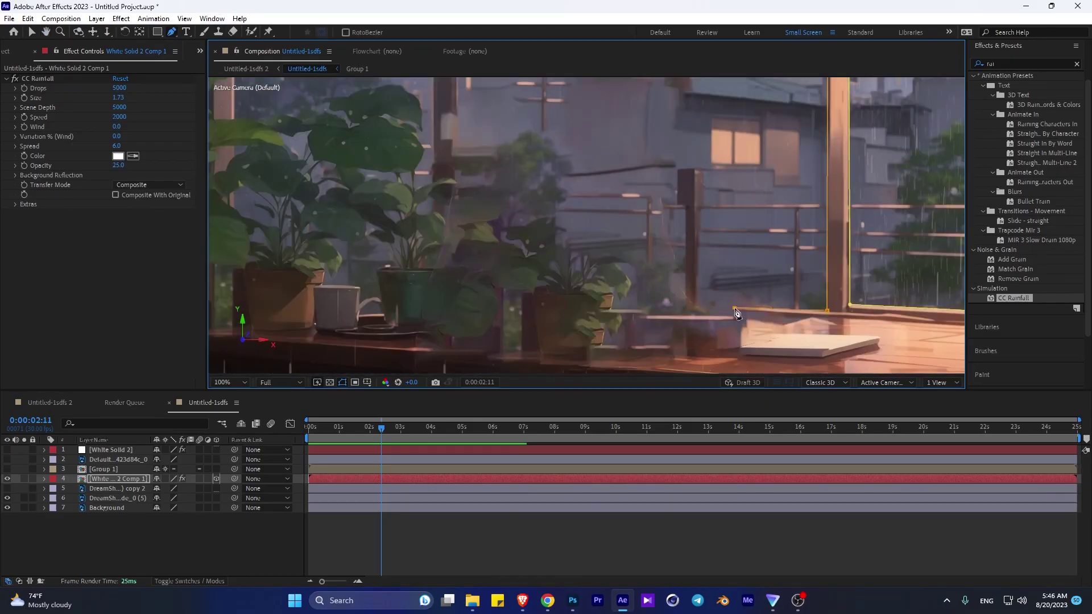
{"action": "scroll", "coordinate": [474, 281], "scroll_direction": "up", "scroll_amount": 3}
{"action": "scroll", "coordinate": [487, 292], "scroll_direction": "up", "scroll_amount": 2}
{"action": "scroll", "coordinate": [487, 292], "scroll_direction": "down", "scroll_amount": 1}
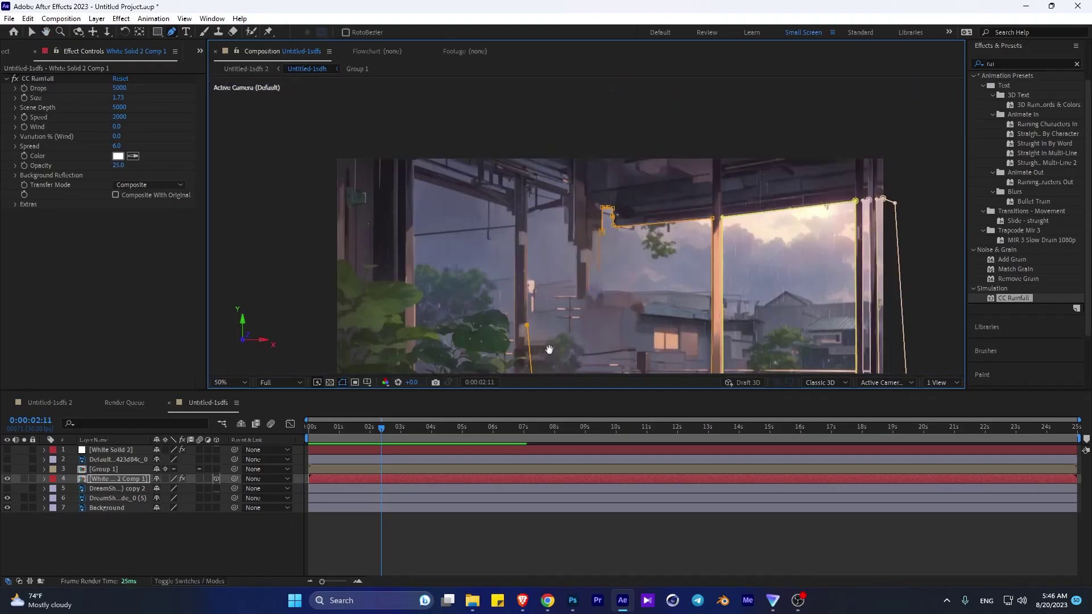
{"action": "scroll", "coordinate": [525, 267], "scroll_direction": "up", "scroll_amount": 1}
{"action": "scroll", "coordinate": [526, 267], "scroll_direction": "up", "scroll_amount": 2}
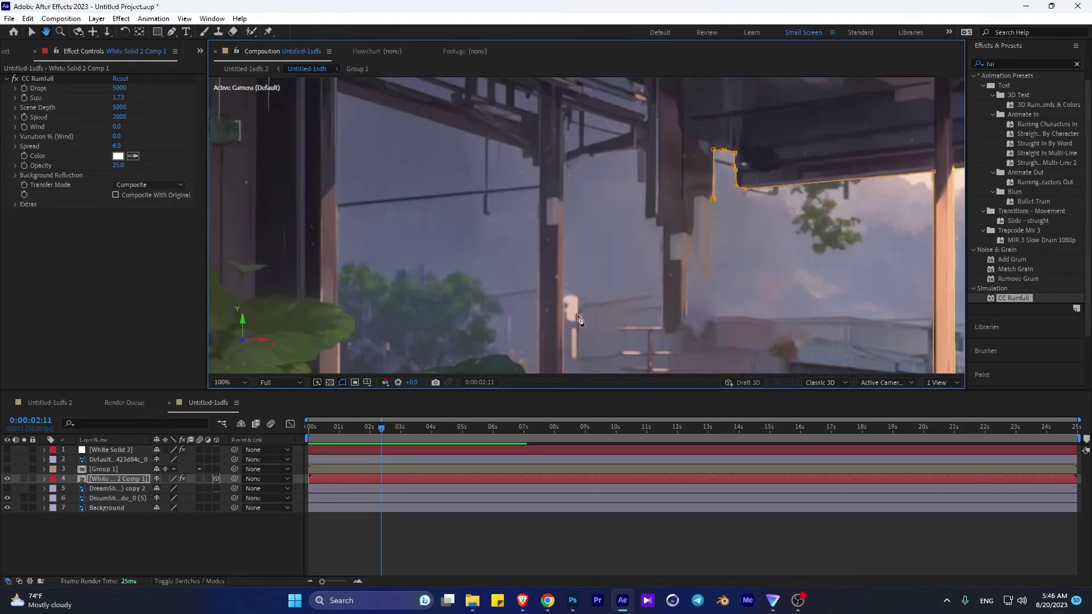
{"action": "left_click", "coordinate": [564, 106]}
{"action": "left_click", "coordinate": [629, 124]}
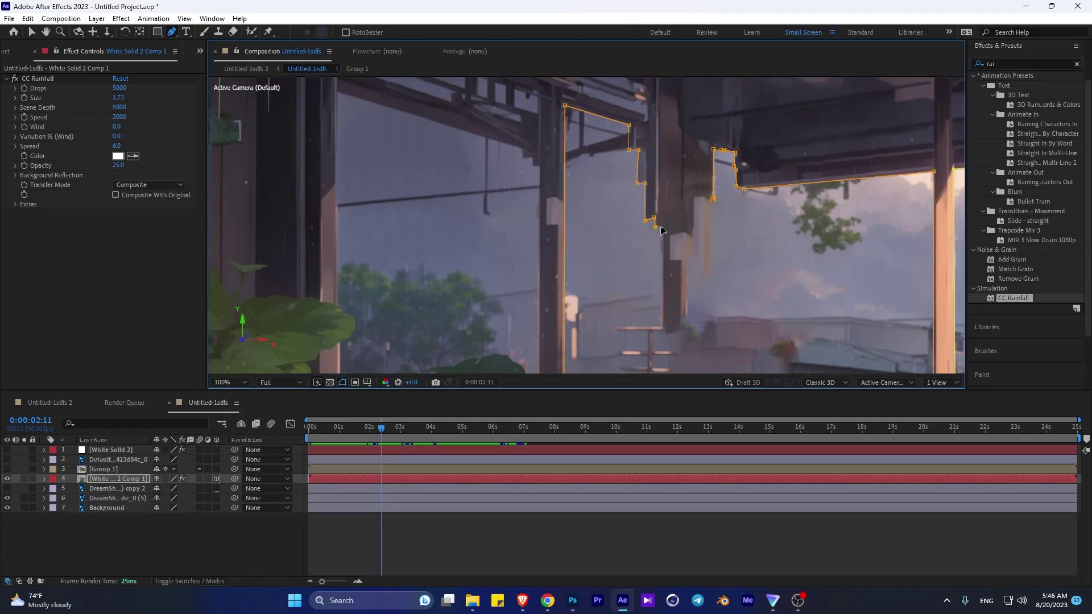
Preview the rain inside the masked windows, then open the White Solid 2 Comp 1 precomp.
{"action": "left_click_drag", "start_coordinate": [664, 334], "coordinate": [620, 223]}
{"action": "scroll", "coordinate": [637, 277], "scroll_direction": "up", "scroll_amount": 5}
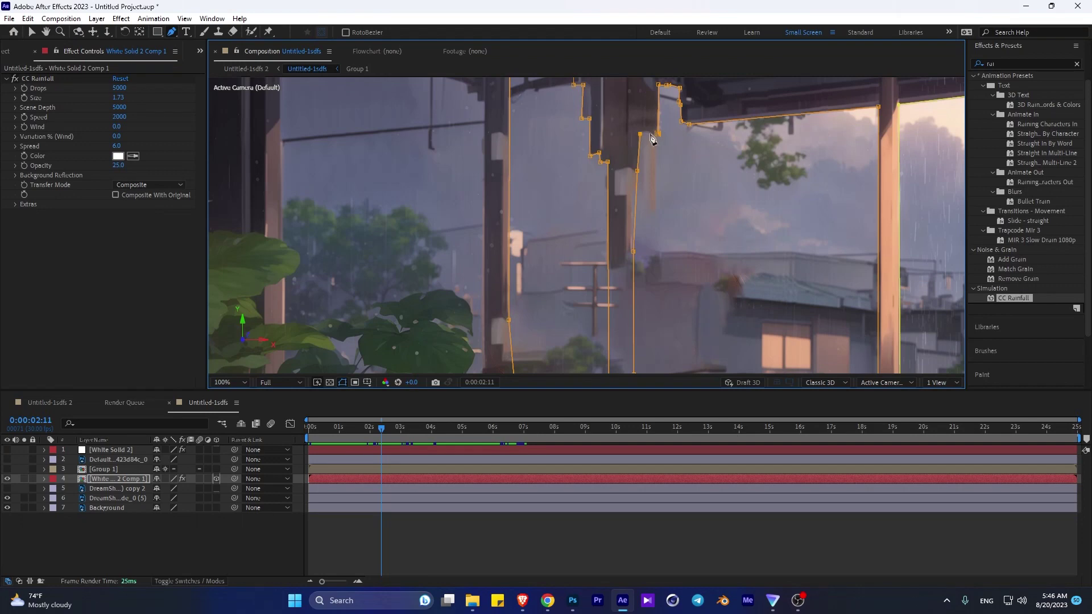
{"action": "key", "text": "space"}
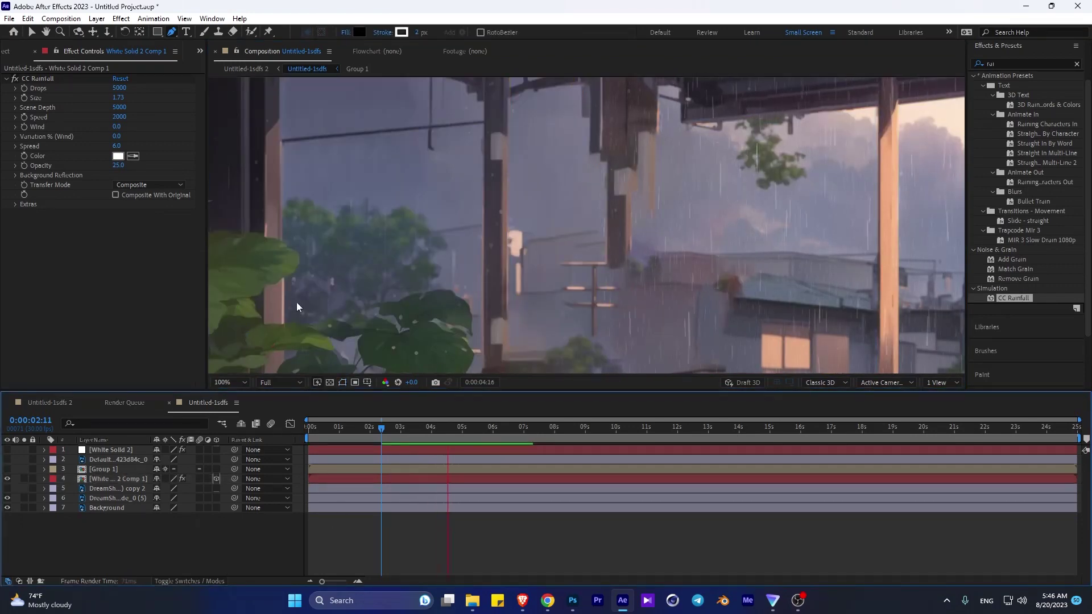
{"action": "double_click", "coordinate": [97, 479]}
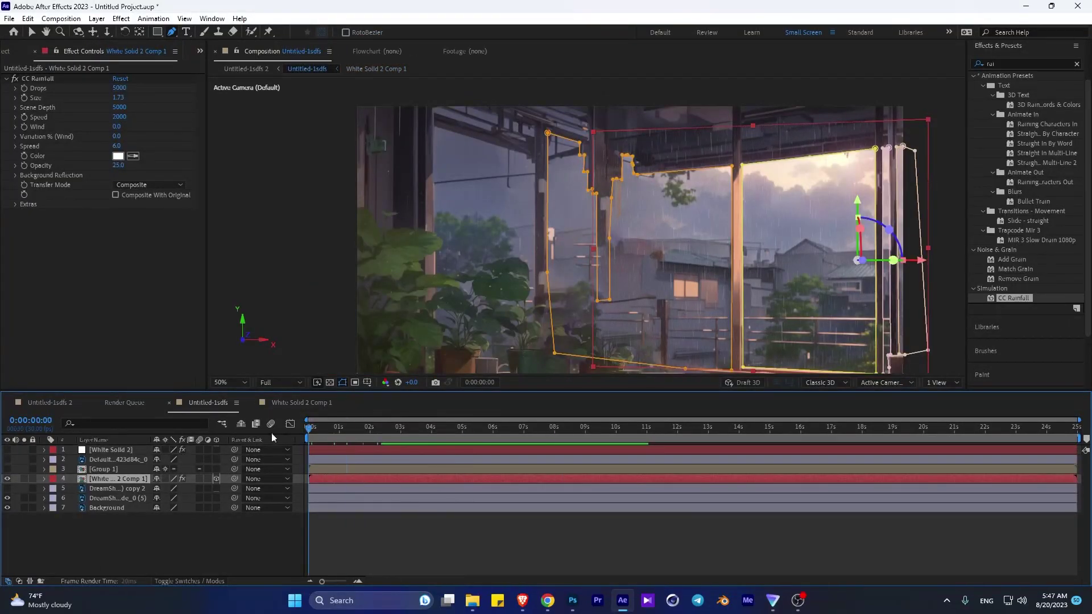
Make the girl layer (Group 1) visible and stop the preview playback.
{"action": "left_click", "coordinate": [7, 469]}
{"action": "left_click", "coordinate": [84, 536]}
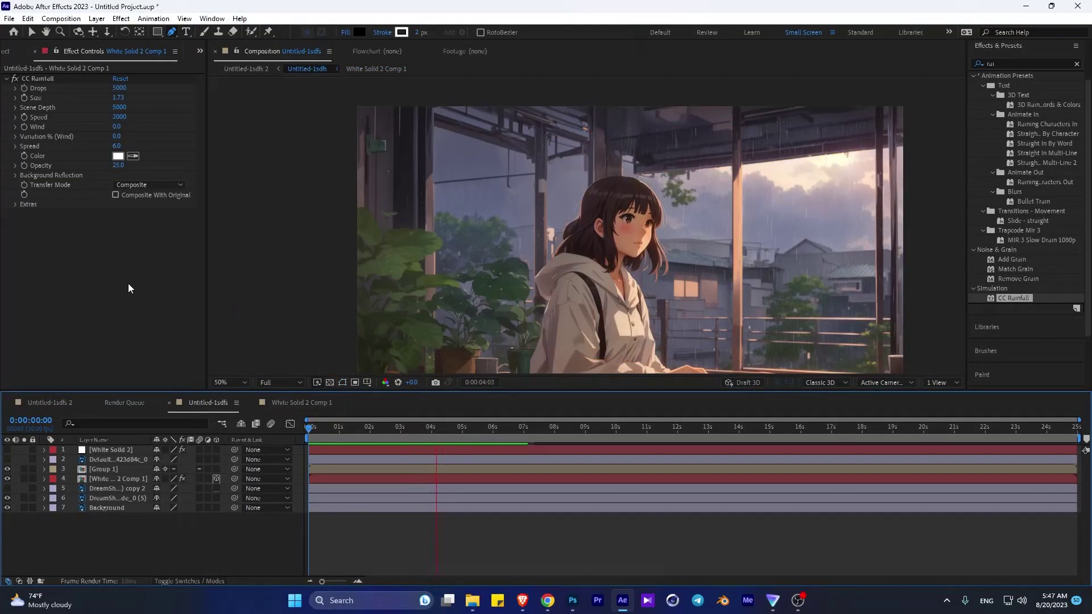
{"action": "key", "text": "space"}
Delete the rain layer's group of masks.
{"action": "left_click", "coordinate": [118, 481]}
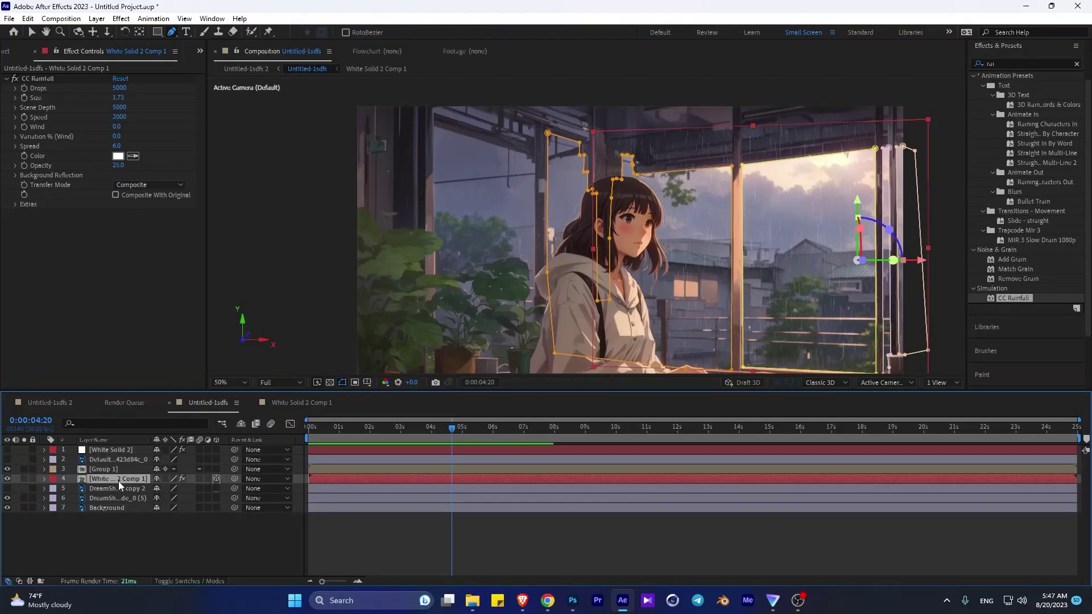
{"action": "left_click", "coordinate": [45, 479]}
{"action": "left_click", "coordinate": [51, 487]}
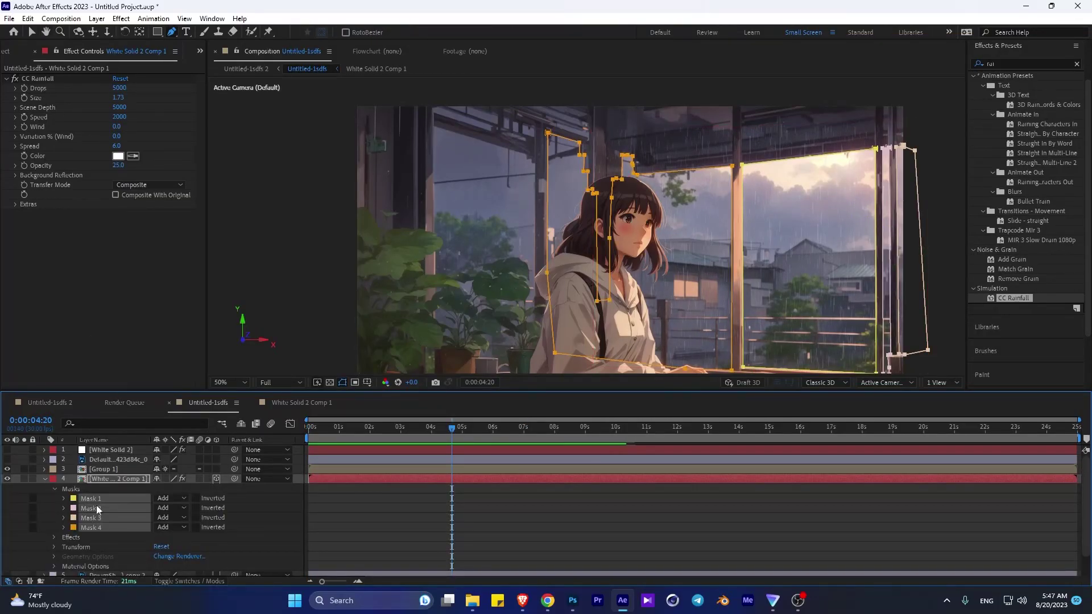
{"action": "key", "text": "Delete"}
{"action": "key", "text": "ctrl+z"}
{"action": "key", "text": "Delete"}
Raise the rain layer's anchor point X to 1190, shifting it left.
{"action": "right_click", "coordinate": [94, 479]}
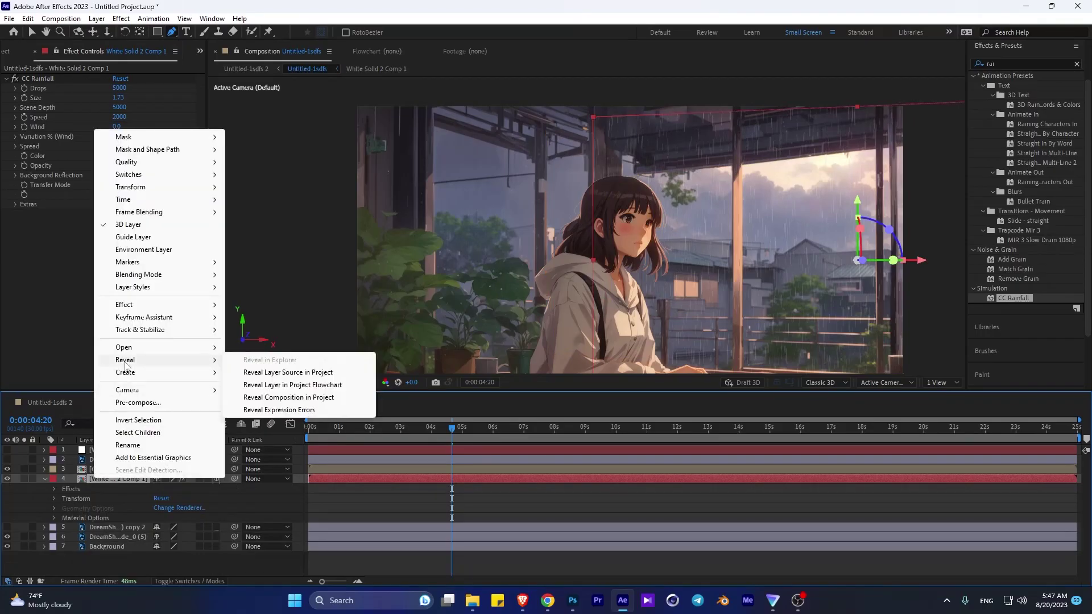
{"action": "left_click", "coordinate": [67, 488]}
{"action": "left_click", "coordinate": [55, 498]}
{"action": "left_click_drag", "start_coordinate": [158, 503], "coordinate": [297, 508]}
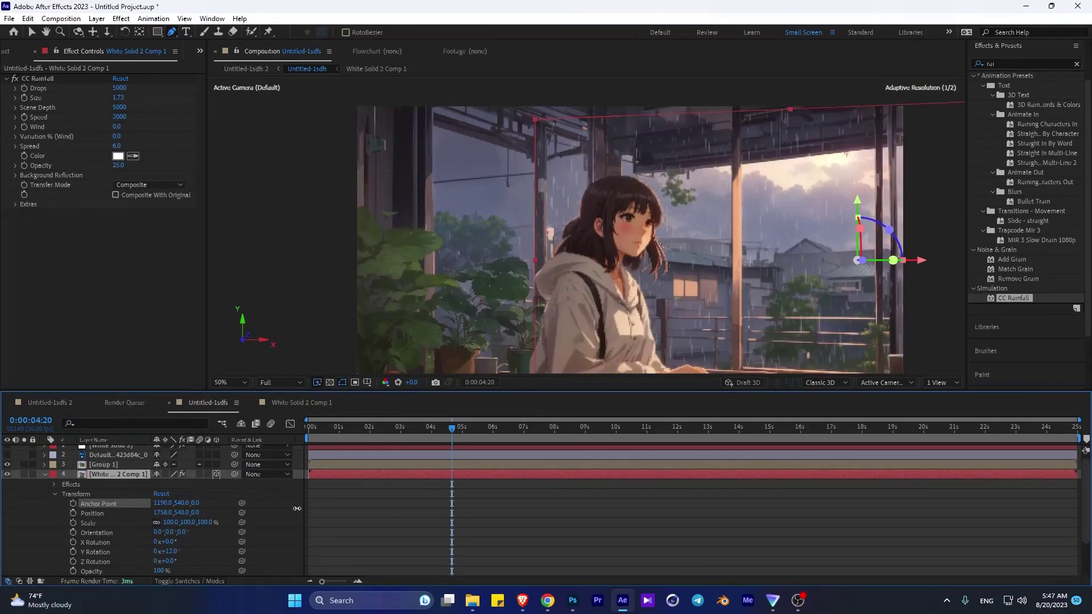
Pre-compose the rain layer into a new composition, retrying after an undo from the timeline start.
{"action": "right_click", "coordinate": [97, 477]}
{"action": "left_click", "coordinate": [131, 394]}
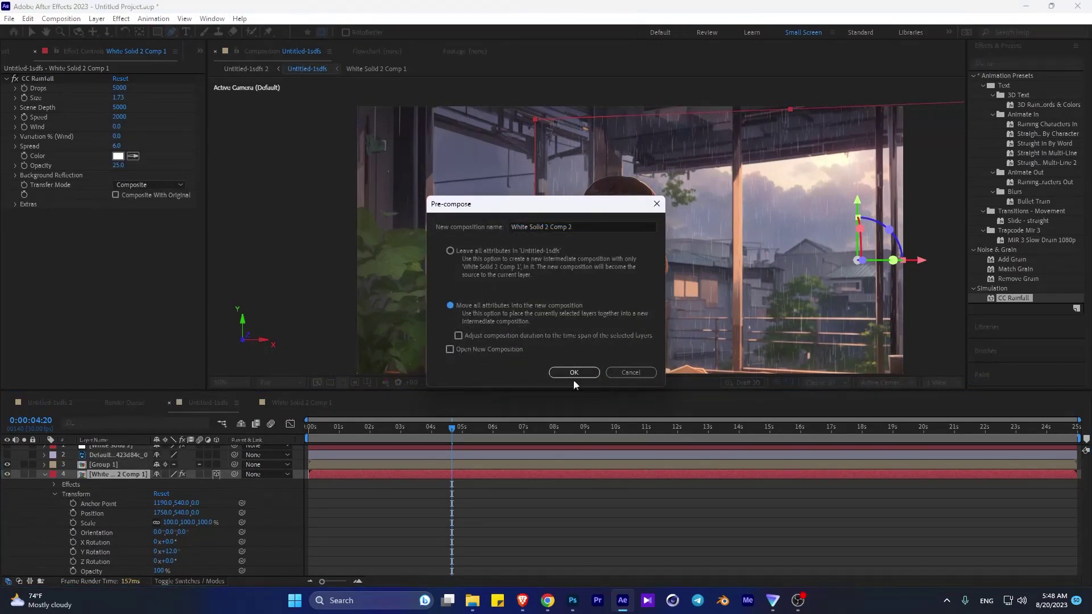
{"action": "left_click", "coordinate": [568, 371]}
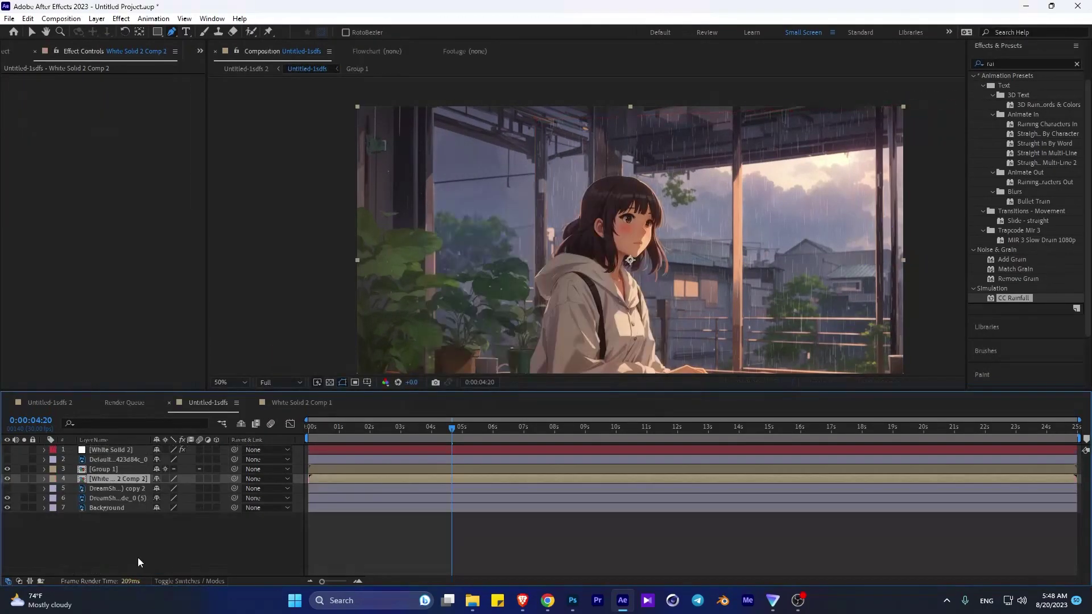
{"action": "right_click", "coordinate": [114, 479]}
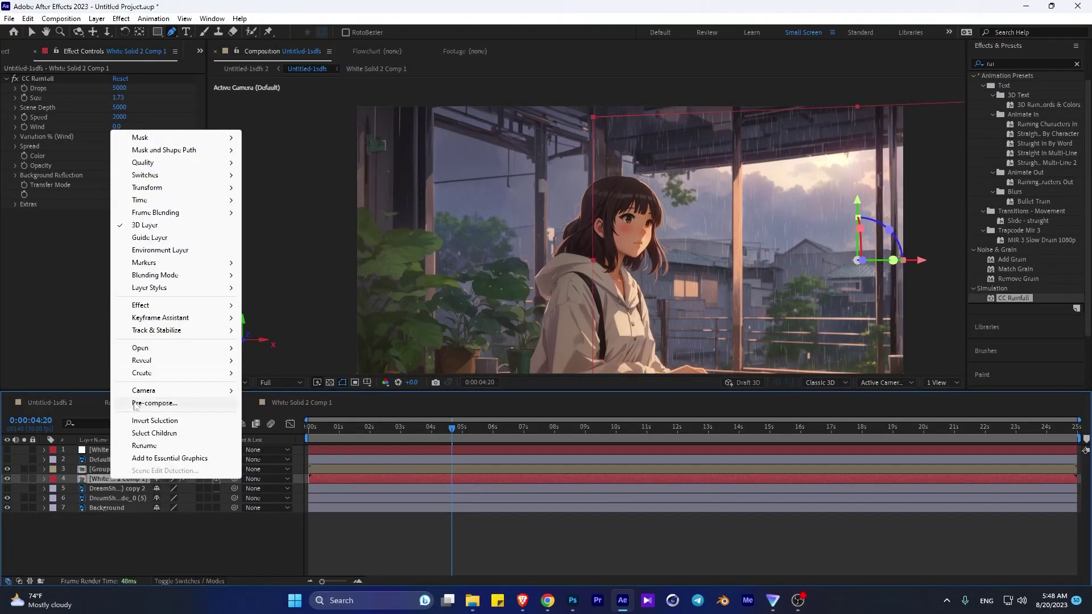
{"action": "left_click", "coordinate": [142, 390]}
{"action": "key", "text": "Return"}
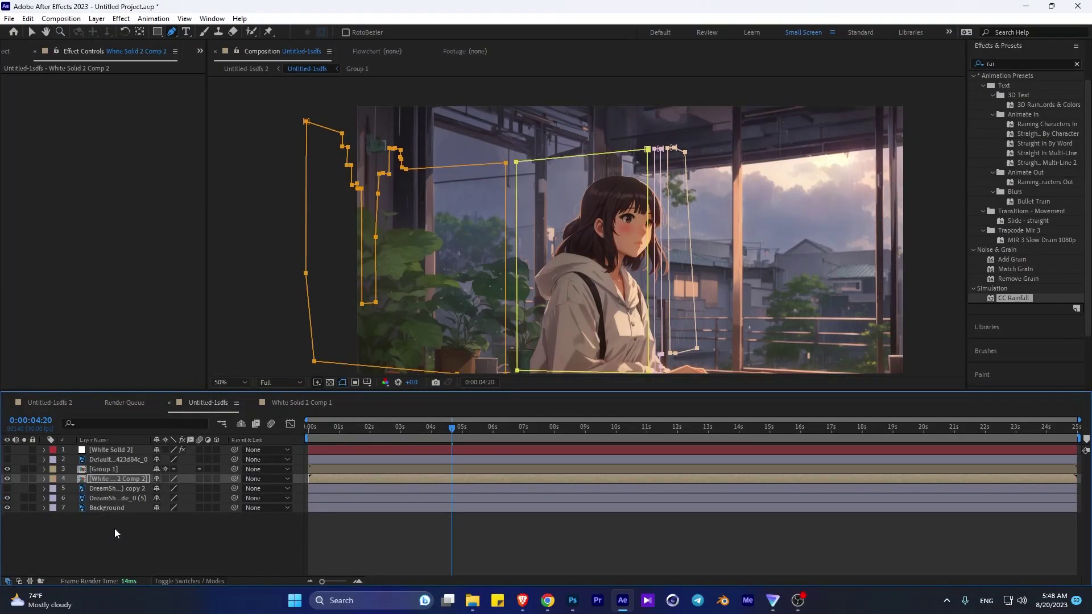
{"action": "key", "text": "ctrl+z"}
{"action": "key", "text": "Home"}
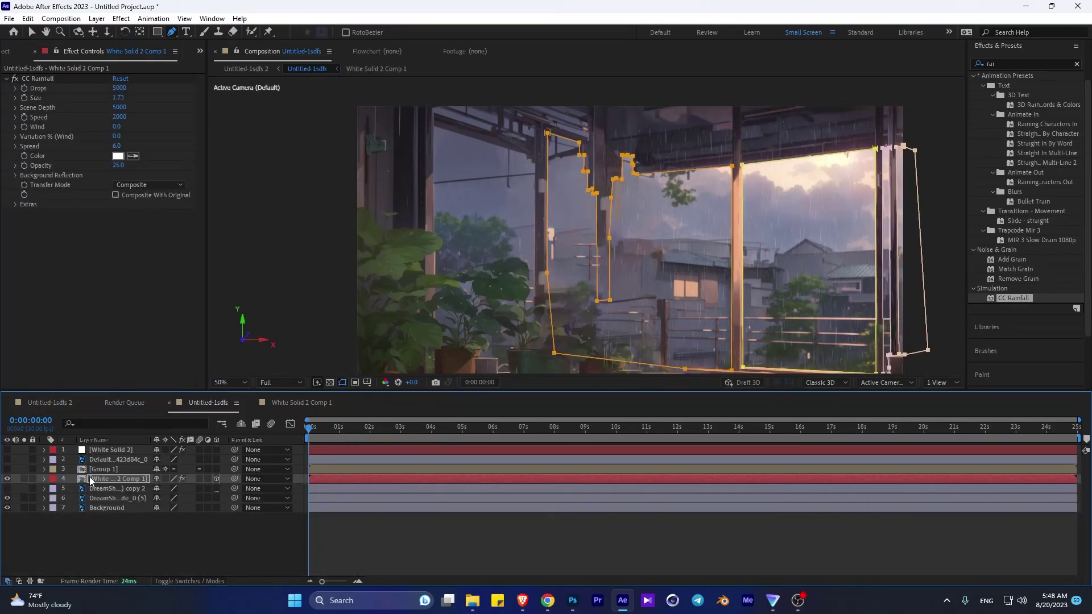
{"action": "right_click", "coordinate": [91, 482]}
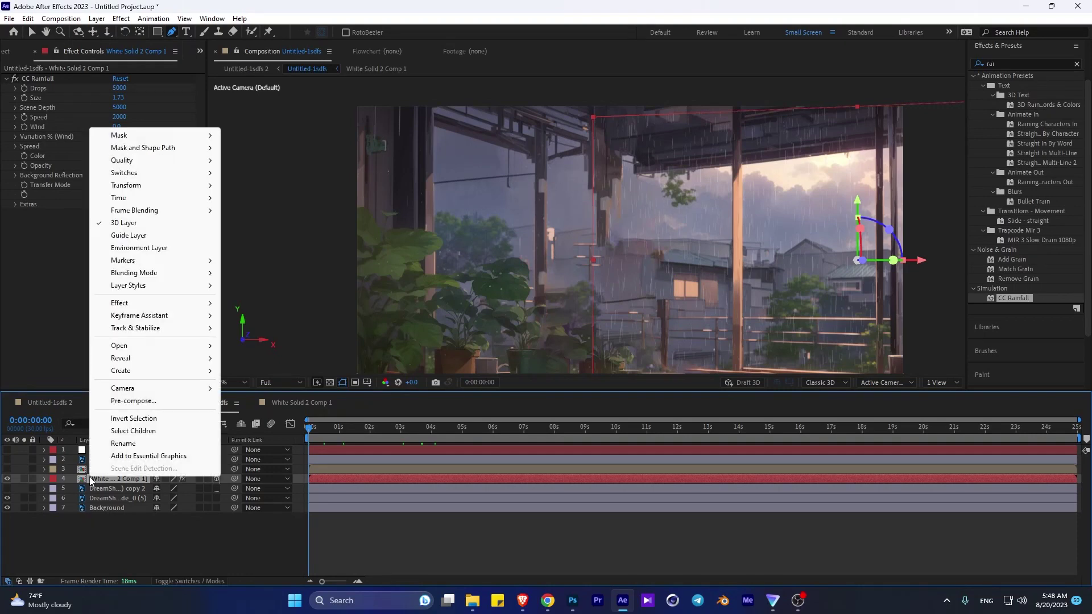
{"action": "left_click", "coordinate": [114, 419]}
Confirm nesting into White Solid 2 Comp 2, then reveal the nested layer's masks in Untitled-1sdfs.
{"action": "left_click", "coordinate": [561, 373]}
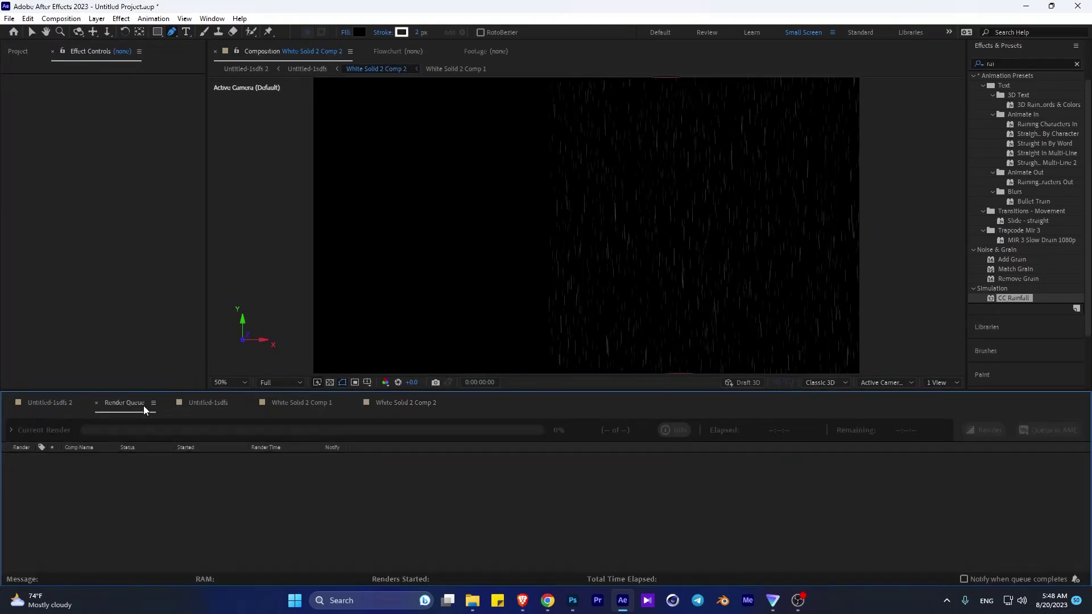
{"action": "left_click", "coordinate": [216, 403]}
{"action": "left_click", "coordinate": [98, 479]}
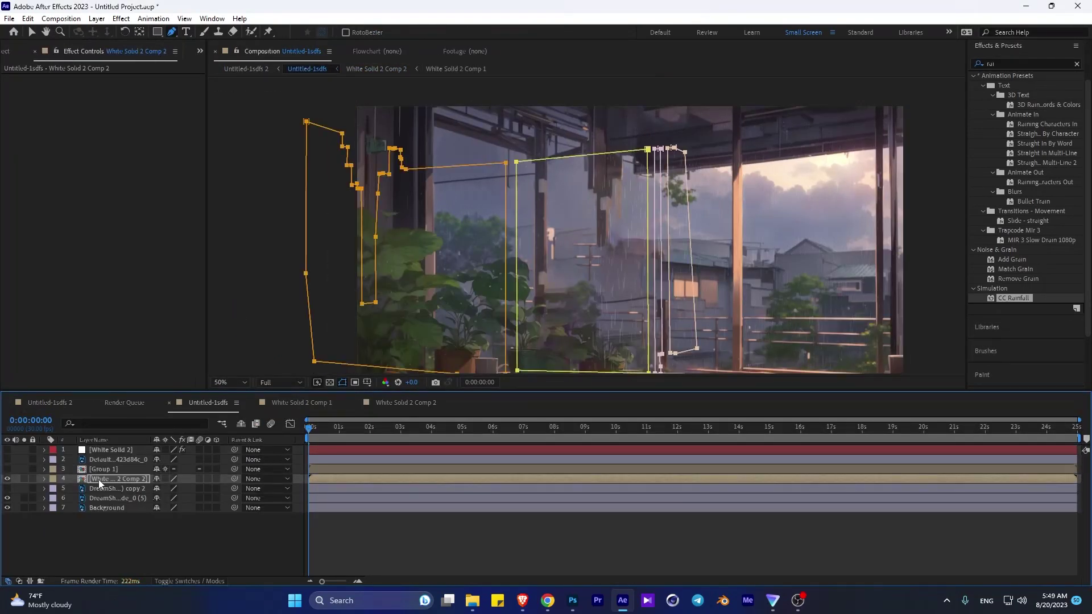
{"action": "left_click", "coordinate": [44, 478]}
{"action": "left_click", "coordinate": [54, 489]}
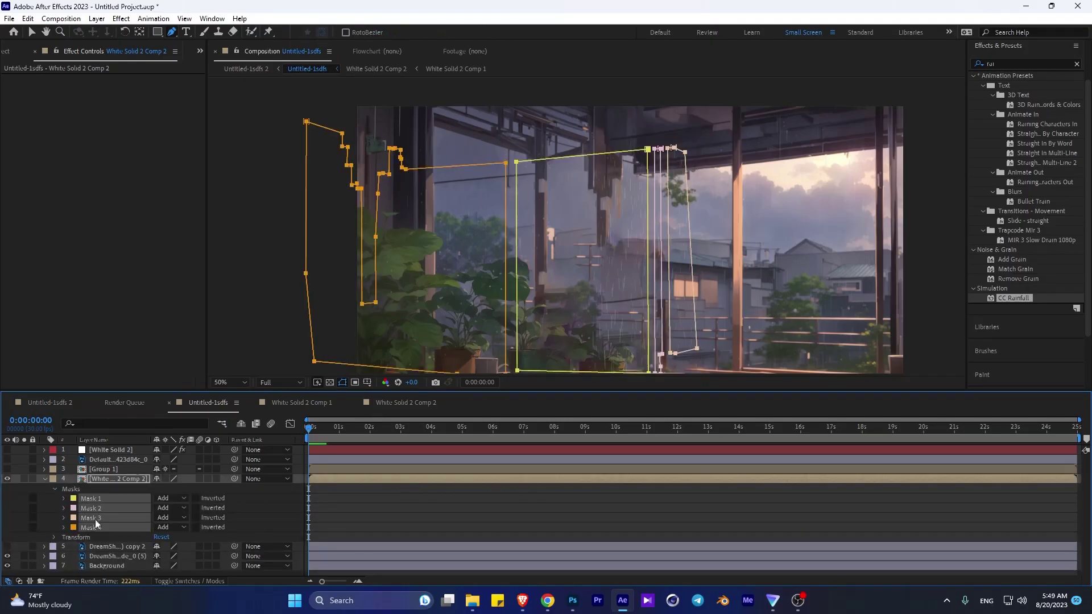
Pan the composition view right, hide the mask list, and play a preview.
{"action": "key", "text": "h"}
{"action": "left_click_drag", "start_coordinate": [559, 157], "coordinate": [601, 157]}
{"action": "key", "text": "Delete"}
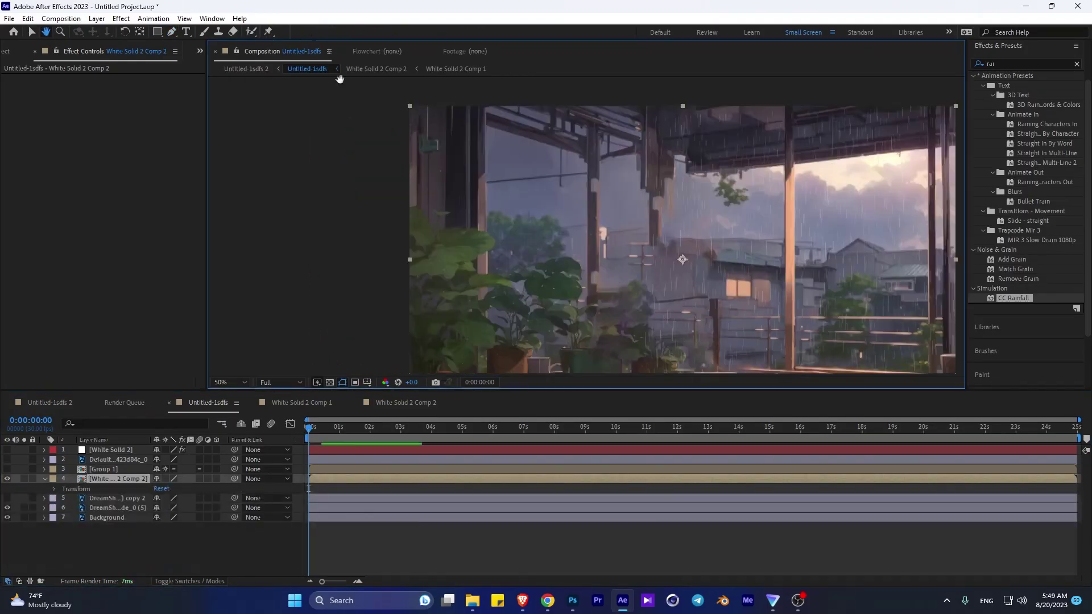
{"action": "key", "text": "space"}
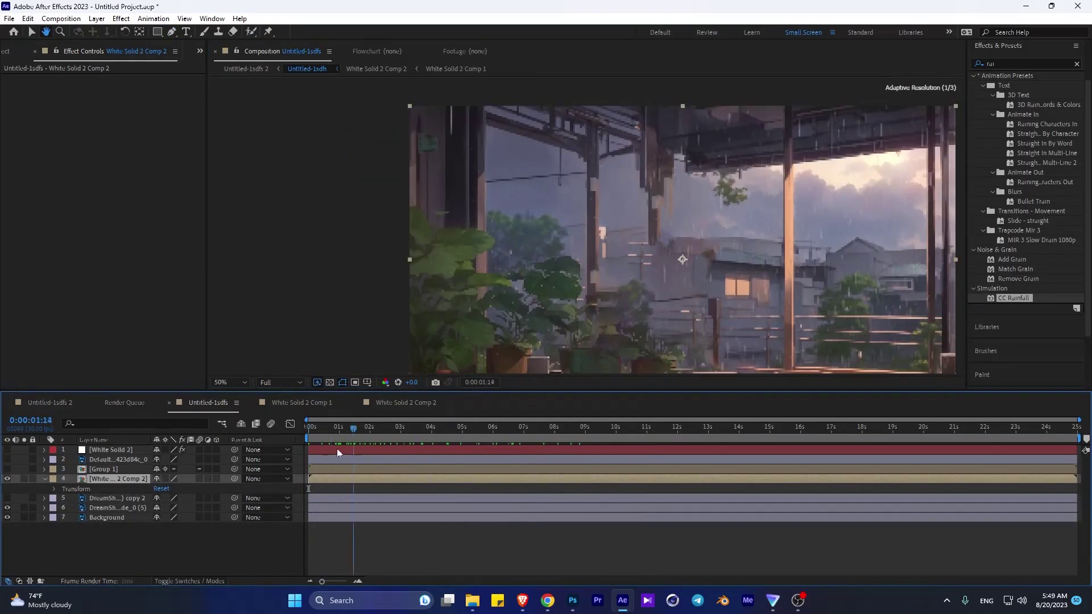
Undo the pre-compose to restore White Solid 2 Comp 1, rewind to the first frame, and select it.
{"action": "key", "text": "ctrl+z"}
{"action": "left_click", "coordinate": [384, 427]}
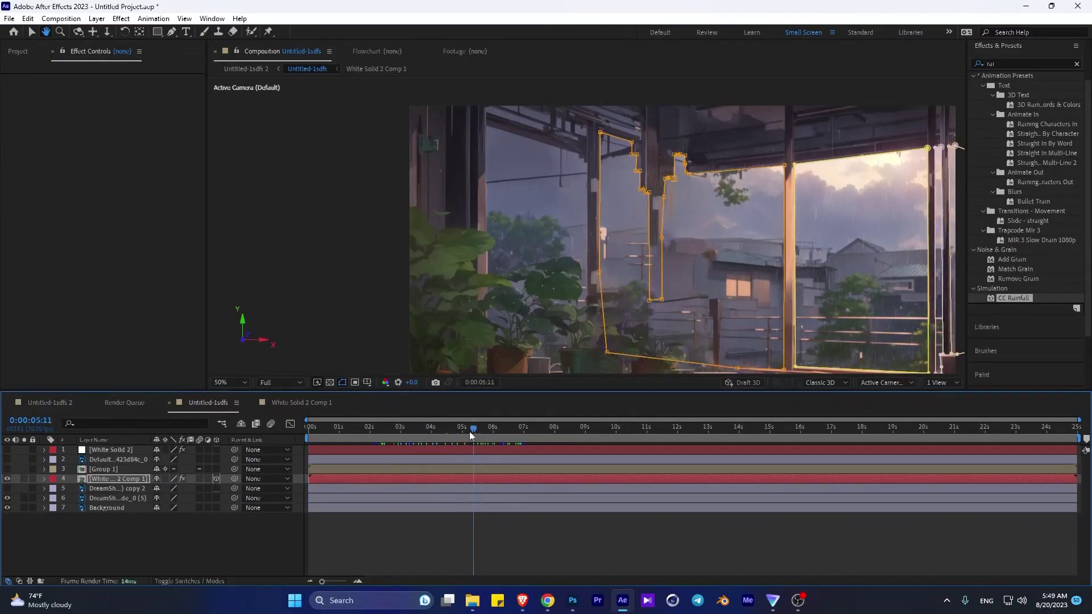
{"action": "left_click_drag", "start_coordinate": [471, 436], "coordinate": [296, 439]}
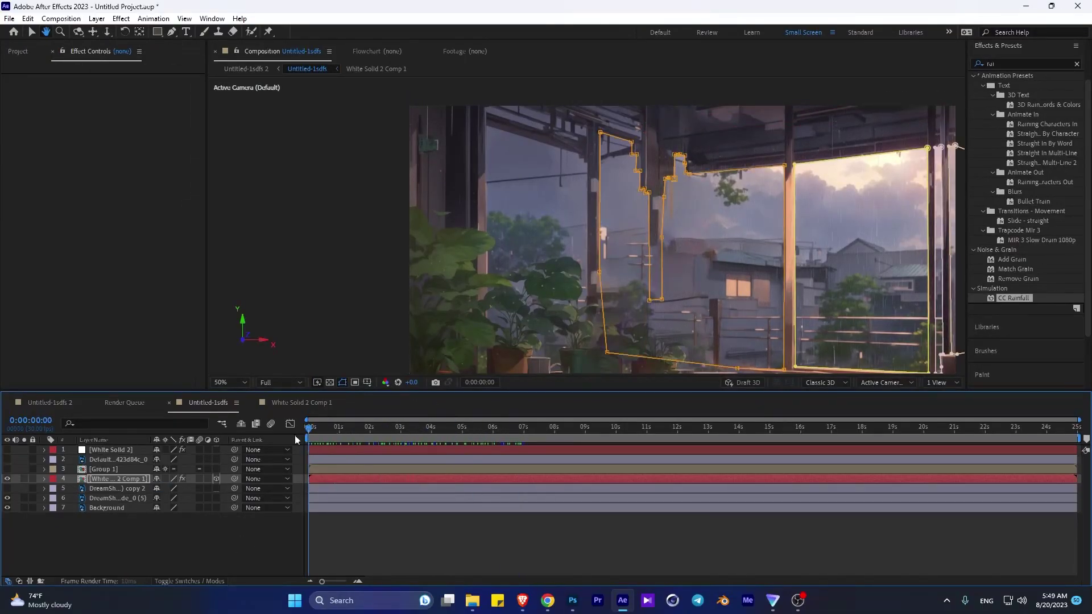
{"action": "left_click", "coordinate": [108, 450]}
Open White Solid 2 Comp 1, return to Untitled-1sdfs, and scrub to about 1.5 seconds.
{"action": "double_click", "coordinate": [117, 459]}
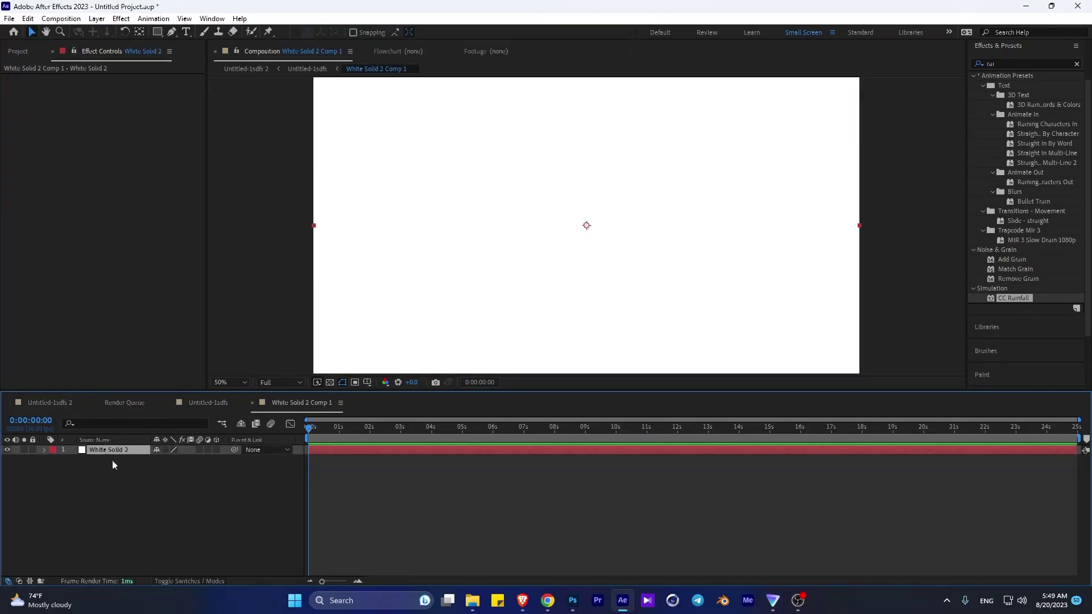
{"action": "left_click", "coordinate": [208, 402]}
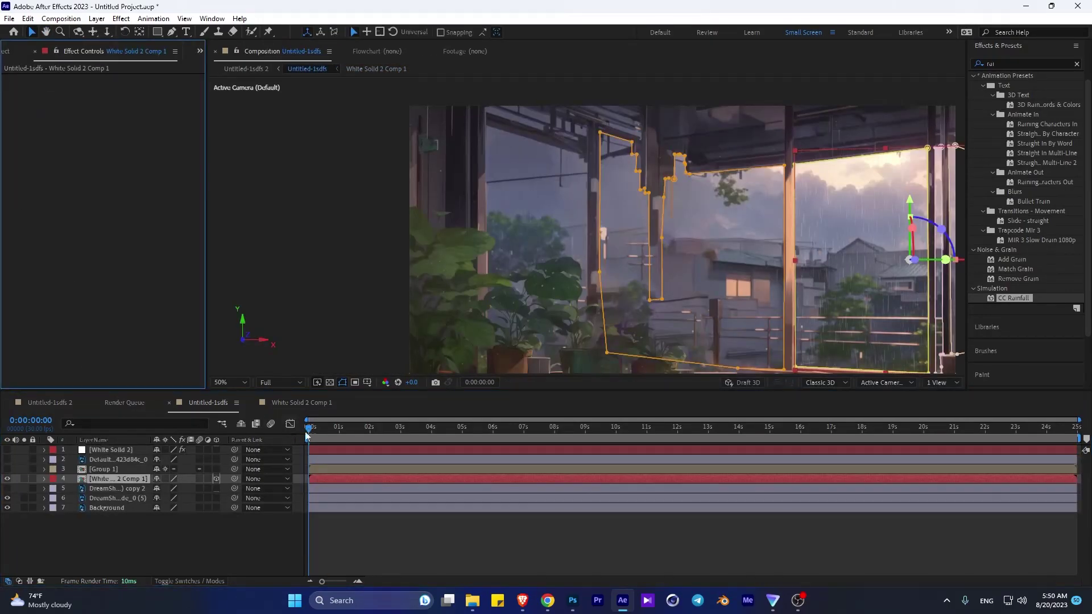
{"action": "left_click_drag", "start_coordinate": [374, 427], "coordinate": [480, 436]}
{"action": "left_click_drag", "start_coordinate": [360, 409], "coordinate": [280, 294]}
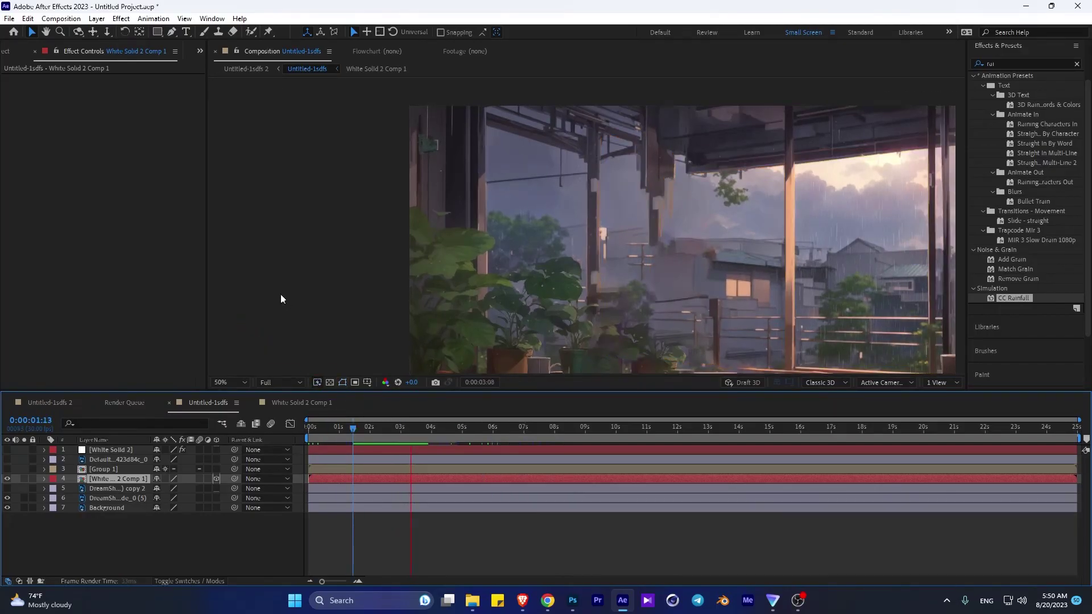
Check the rain layer's mask modes, switching Mask 2 to None and back to Add.
{"action": "left_click", "coordinate": [44, 478]}
{"action": "left_click", "coordinate": [162, 499]}
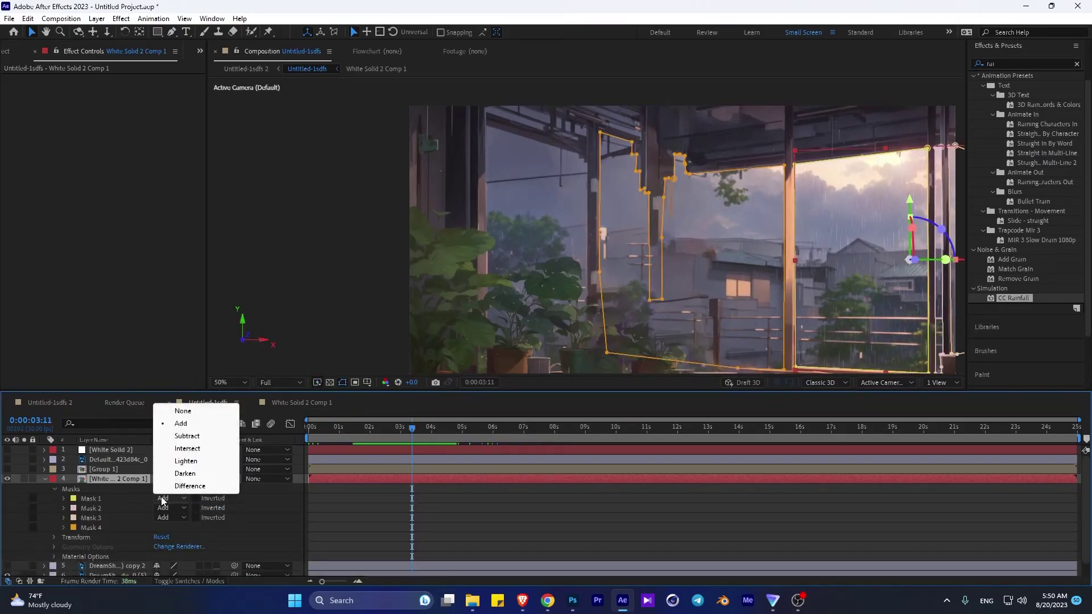
{"action": "left_click", "coordinate": [162, 499]}
{"action": "left_click", "coordinate": [168, 508]}
{"action": "left_click", "coordinate": [183, 435]}
{"action": "left_click", "coordinate": [169, 508]}
{"action": "left_click", "coordinate": [181, 423]}
Delete Mask 4 from the rain layer and switch to the Pen tool.
{"action": "left_click", "coordinate": [85, 528]}
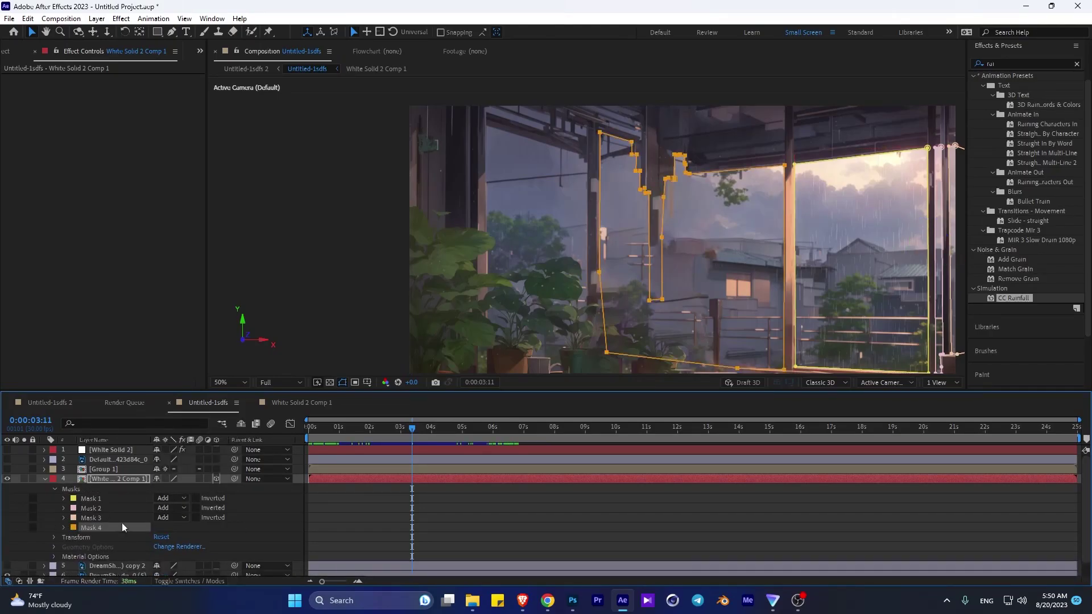
{"action": "left_click", "coordinate": [63, 527]}
{"action": "scroll", "coordinate": [69, 529], "scroll_direction": "down", "scroll_amount": 1}
{"action": "left_click", "coordinate": [63, 489]}
{"action": "scroll", "coordinate": [57, 501], "scroll_direction": "down", "scroll_amount": 1}
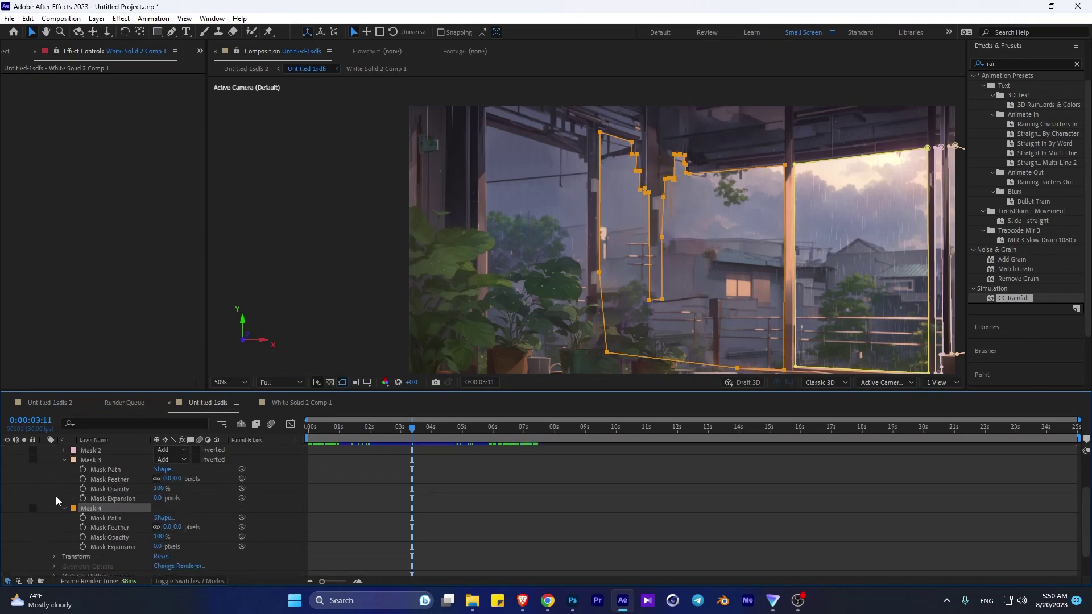
{"action": "key", "text": "Delete"}
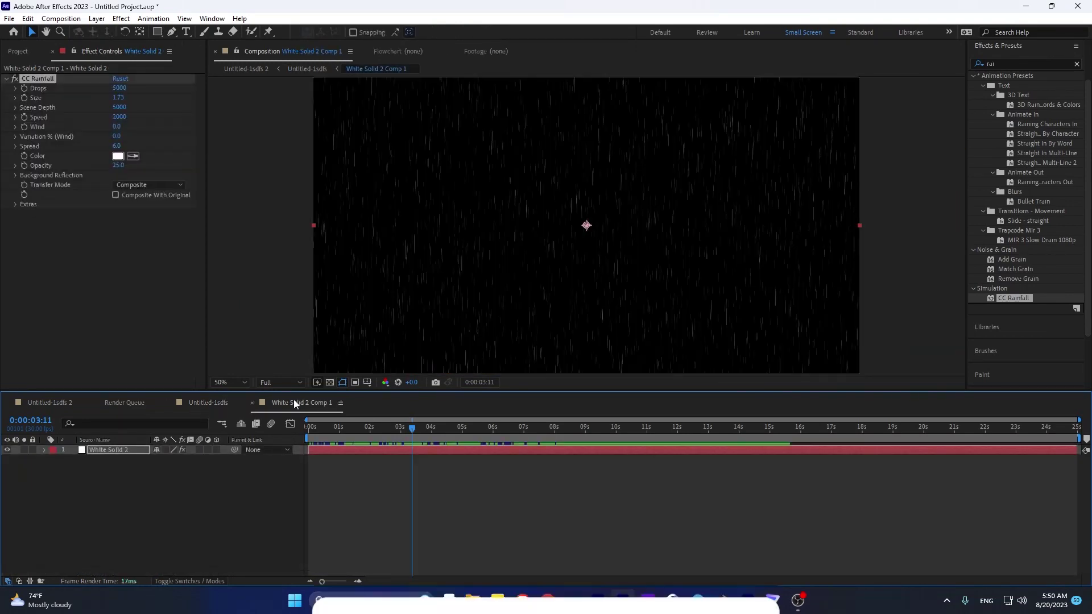
{"action": "key", "text": "g"}
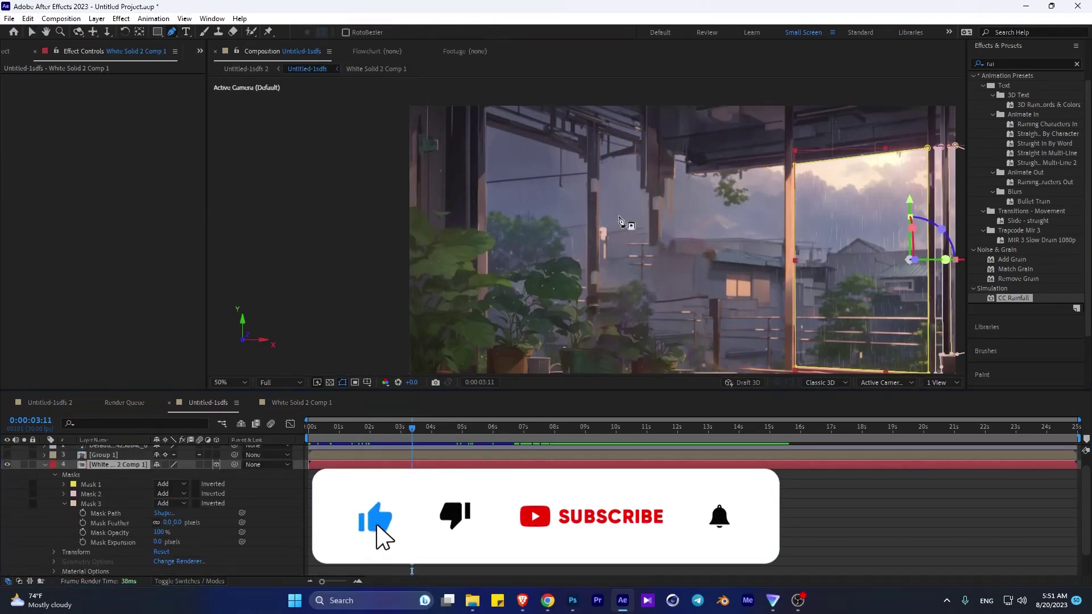
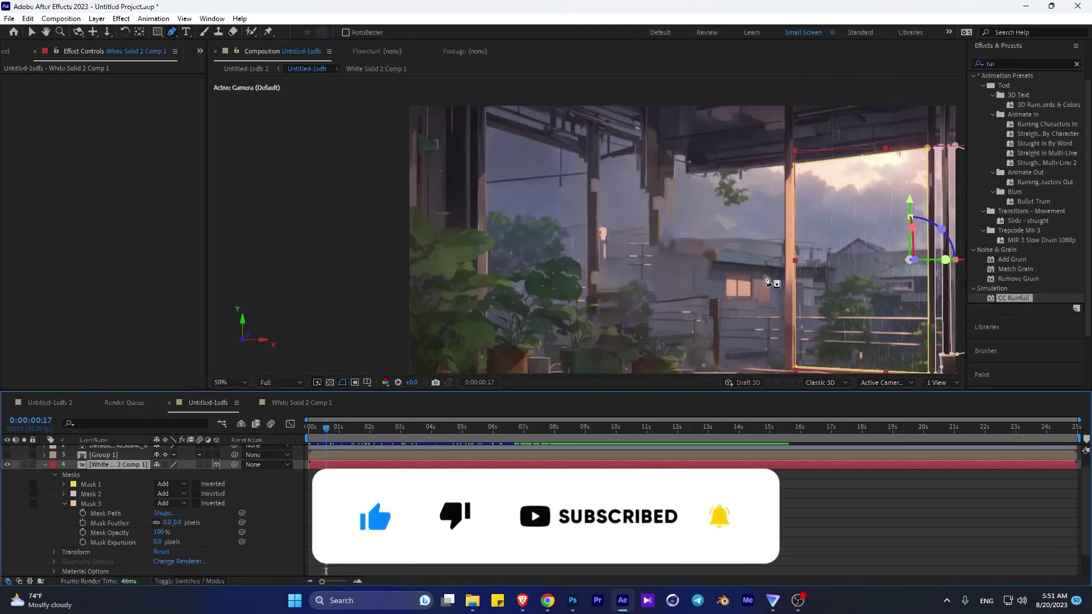
In White Solid 2 Comp 1, make the rain solid 3D and tilt its Y Rotation.
{"action": "left_click", "coordinate": [278, 403]}
{"action": "left_click", "coordinate": [216, 450]}
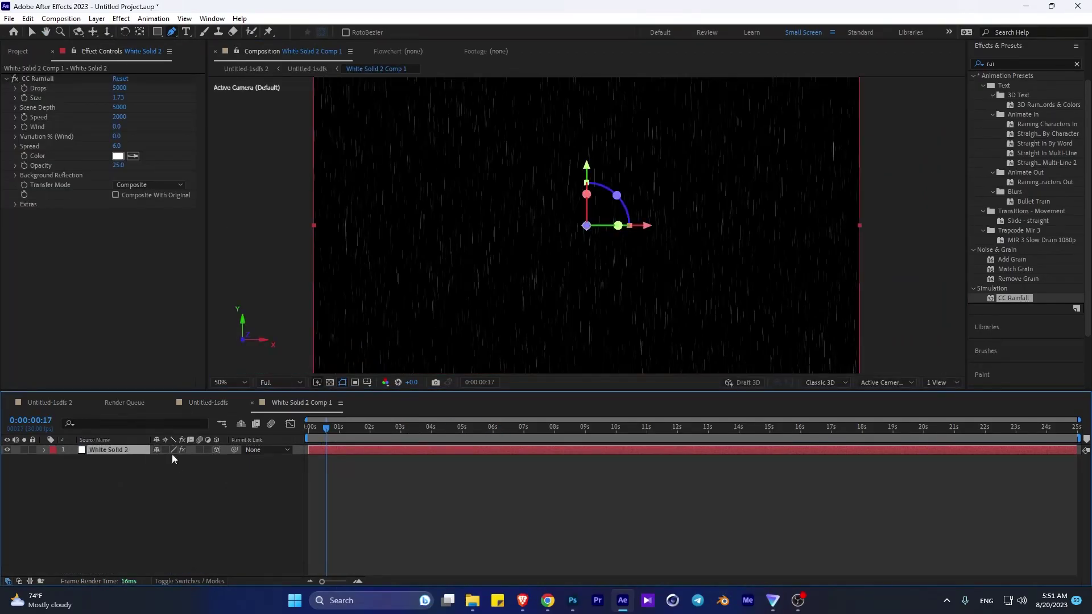
{"action": "left_click", "coordinate": [45, 450]}
{"action": "left_click", "coordinate": [53, 469]}
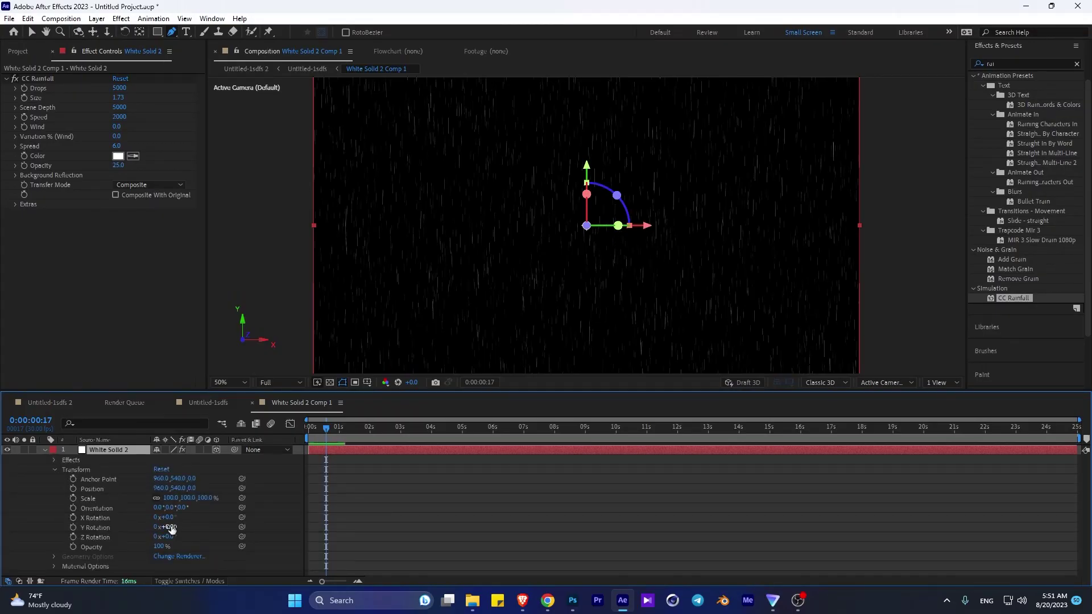
{"action": "left_click_drag", "start_coordinate": [171, 527], "coordinate": [178, 525]}
Back in Untitled-1sdfs, start Mask 4 on the rain layer at the left window opening.
{"action": "left_click", "coordinate": [199, 404]}
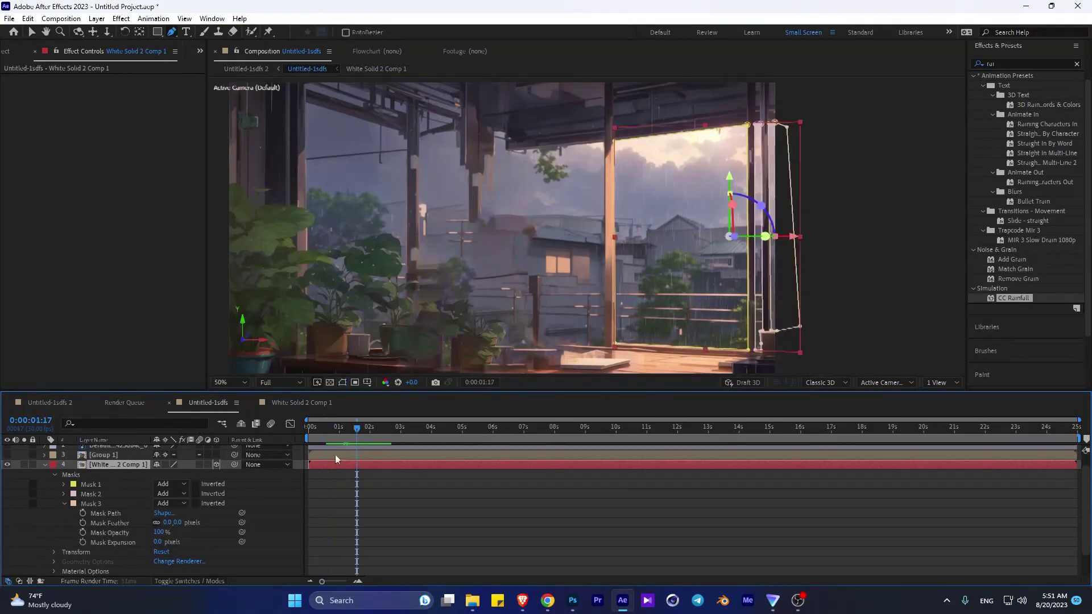
{"action": "scroll", "coordinate": [534, 170], "scroll_direction": "up", "scroll_amount": 1}
{"action": "scroll", "coordinate": [390, 170], "scroll_direction": "up", "scroll_amount": 1}
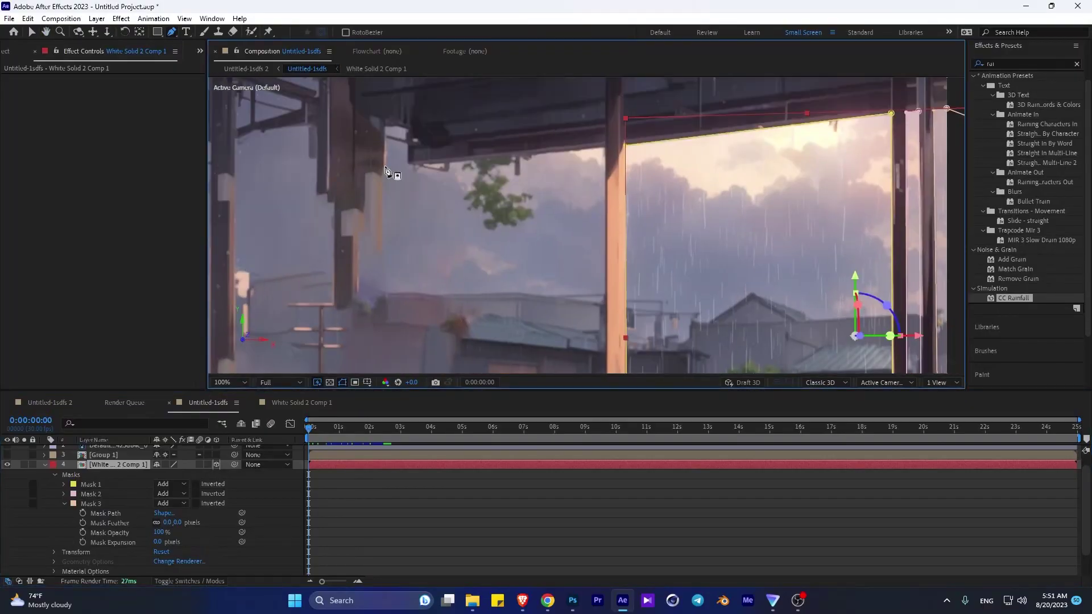
{"action": "left_click", "coordinate": [385, 171]}
{"action": "left_click", "coordinate": [384, 125]}
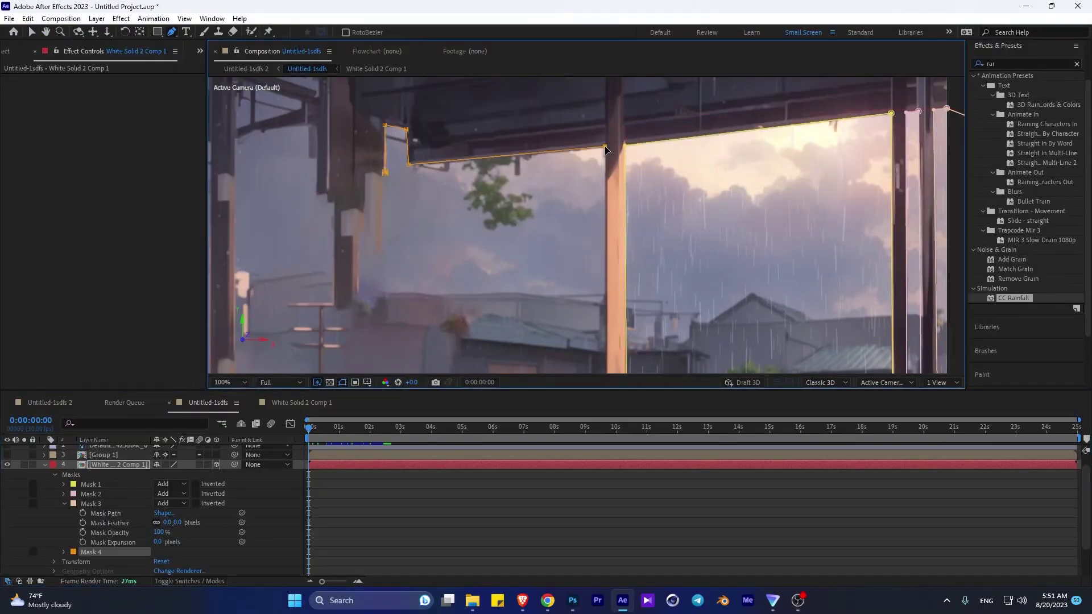
{"action": "scroll", "coordinate": [597, 228], "scroll_direction": "down", "scroll_amount": 5}
{"action": "scroll", "coordinate": [664, 306], "scroll_direction": "left", "scroll_amount": 3}
{"action": "scroll", "coordinate": [392, 284], "scroll_direction": "up", "scroll_amount": 3}
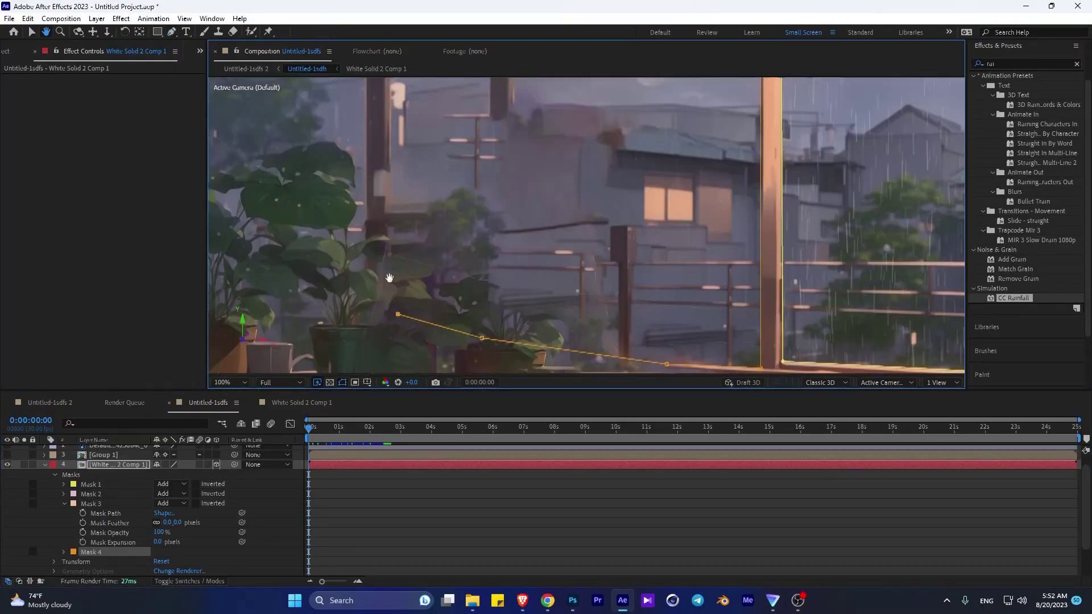
{"action": "scroll", "coordinate": [396, 304], "scroll_direction": "up", "scroll_amount": 2}
{"action": "scroll", "coordinate": [398, 106], "scroll_direction": "up", "scroll_amount": 3}
{"action": "scroll", "coordinate": [398, 105], "scroll_direction": "left", "scroll_amount": 2}
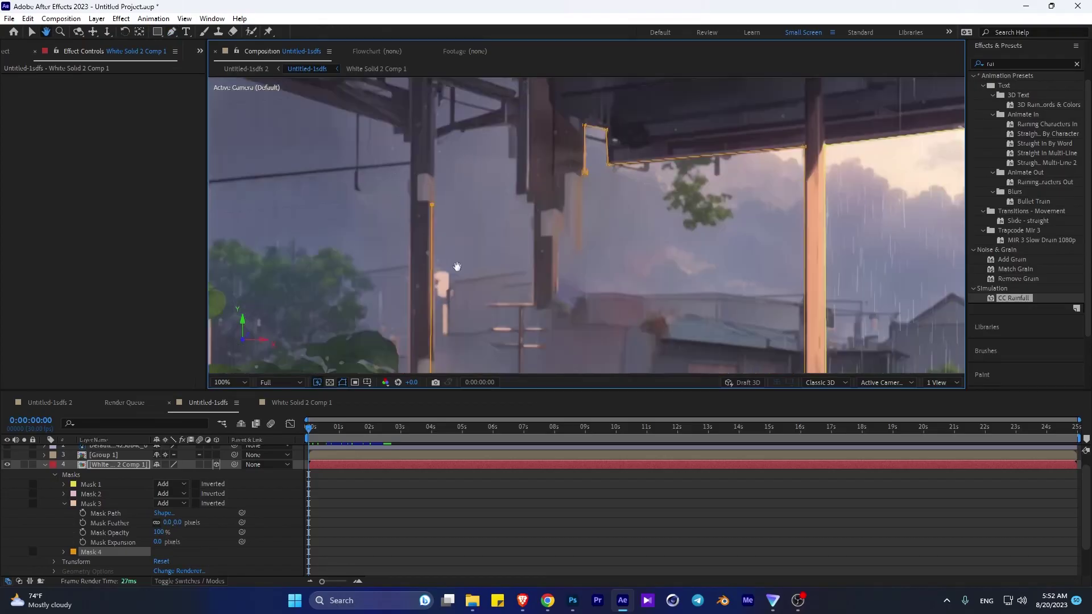
{"action": "scroll", "coordinate": [452, 211], "scroll_direction": "up", "scroll_amount": 2}
Trace Mask 4 up and down the window post and close the path.
{"action": "left_click", "coordinate": [450, 204]}
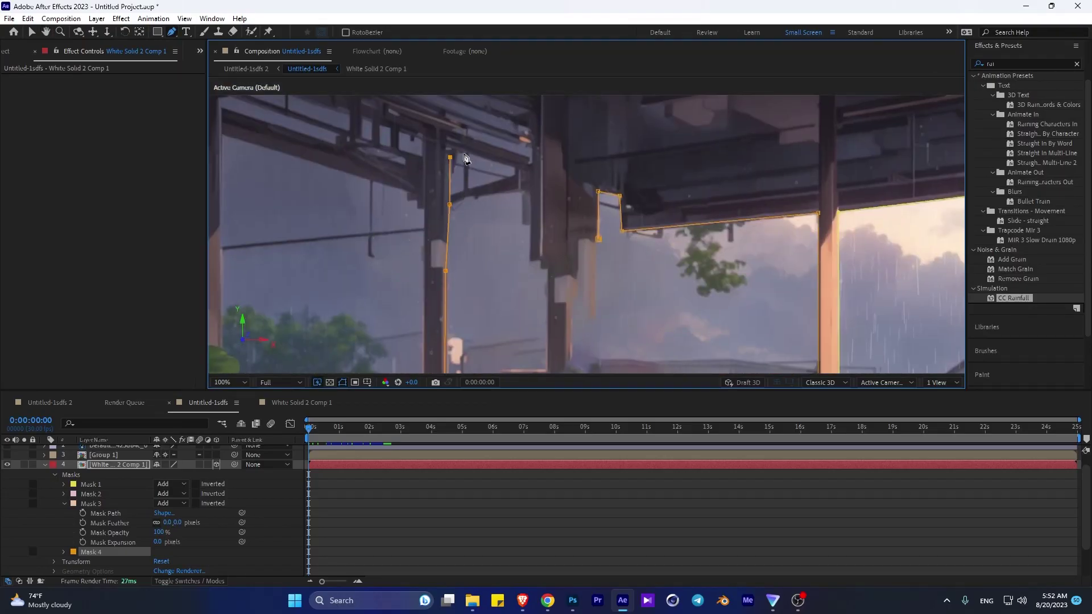
{"action": "scroll", "coordinate": [532, 270], "scroll_direction": "down", "scroll_amount": 3}
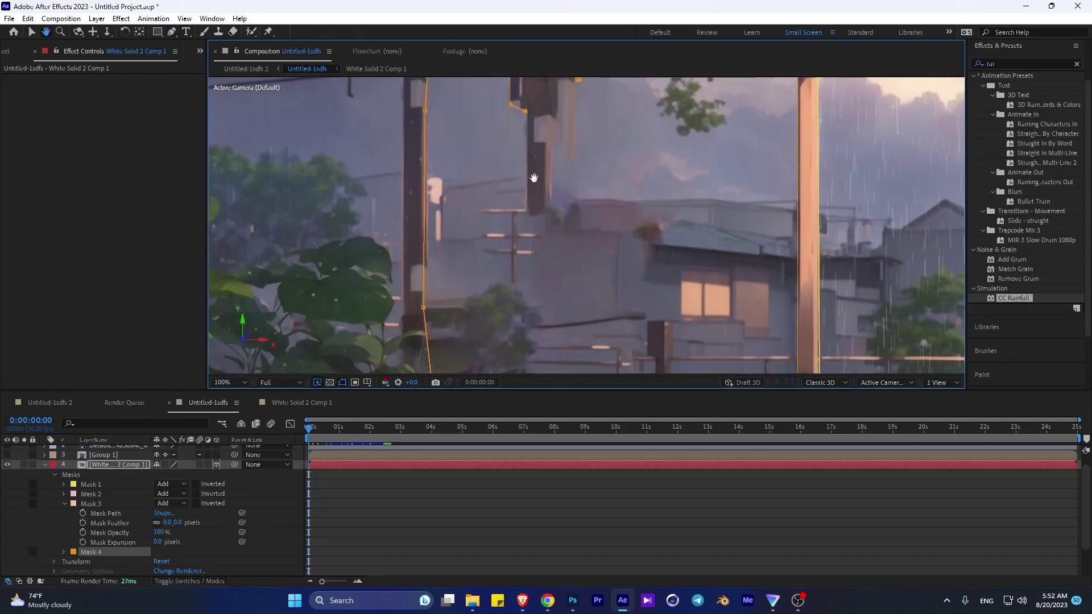
{"action": "left_click", "coordinate": [523, 329]}
{"action": "left_click", "coordinate": [539, 336]}
{"action": "scroll", "coordinate": [552, 244], "scroll_direction": "up", "scroll_amount": 3}
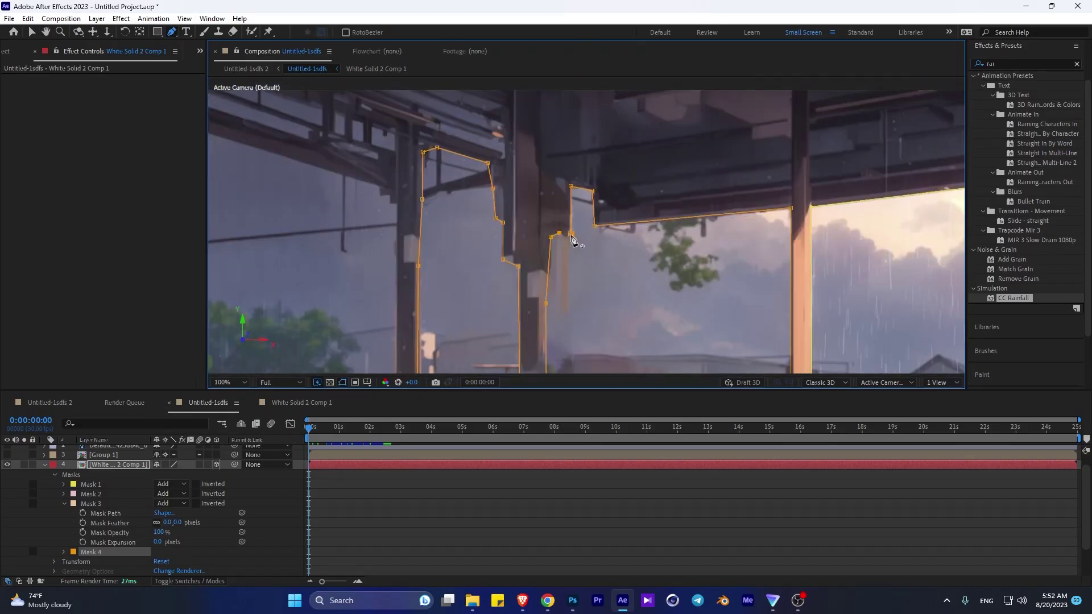
{"action": "left_click", "coordinate": [573, 239]}
{"action": "scroll", "coordinate": [591, 270], "scroll_direction": "down", "scroll_amount": 2}
{"action": "left_click", "coordinate": [283, 402]}
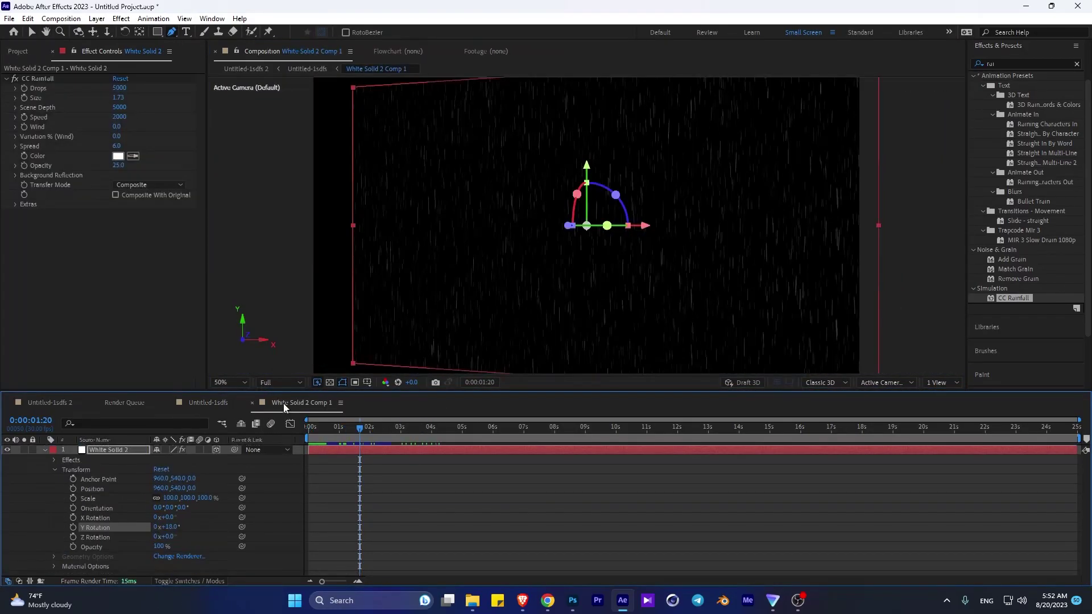
{"action": "left_click", "coordinate": [208, 402]}
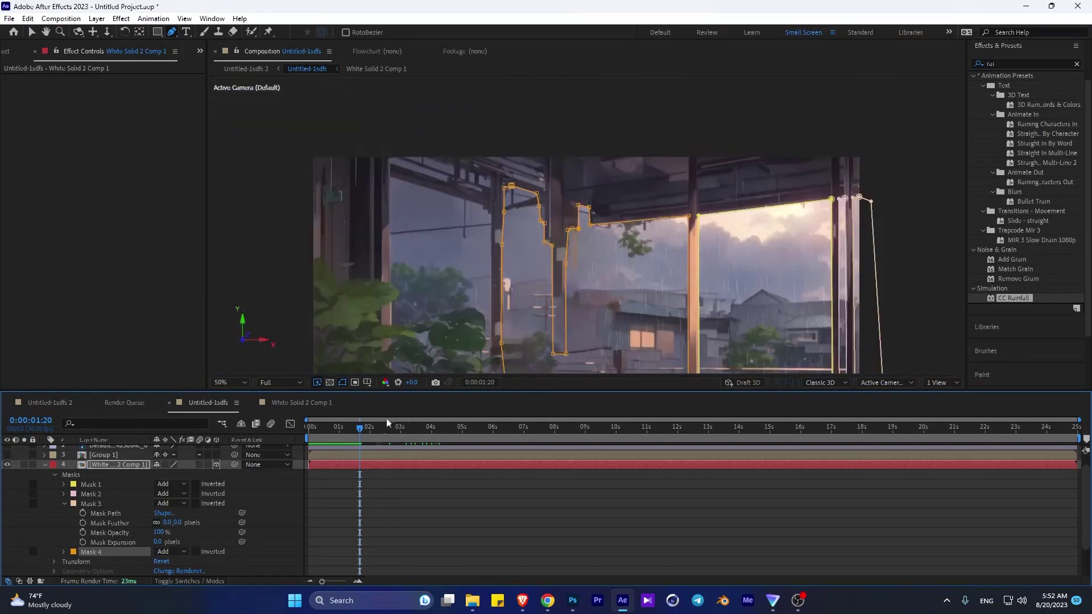
In White Solid 2 Comp 1, lower the rain solid's Position X to shift it left.
{"action": "left_click_drag", "start_coordinate": [359, 428], "coordinate": [435, 432]}
{"action": "double_click", "coordinate": [117, 464]}
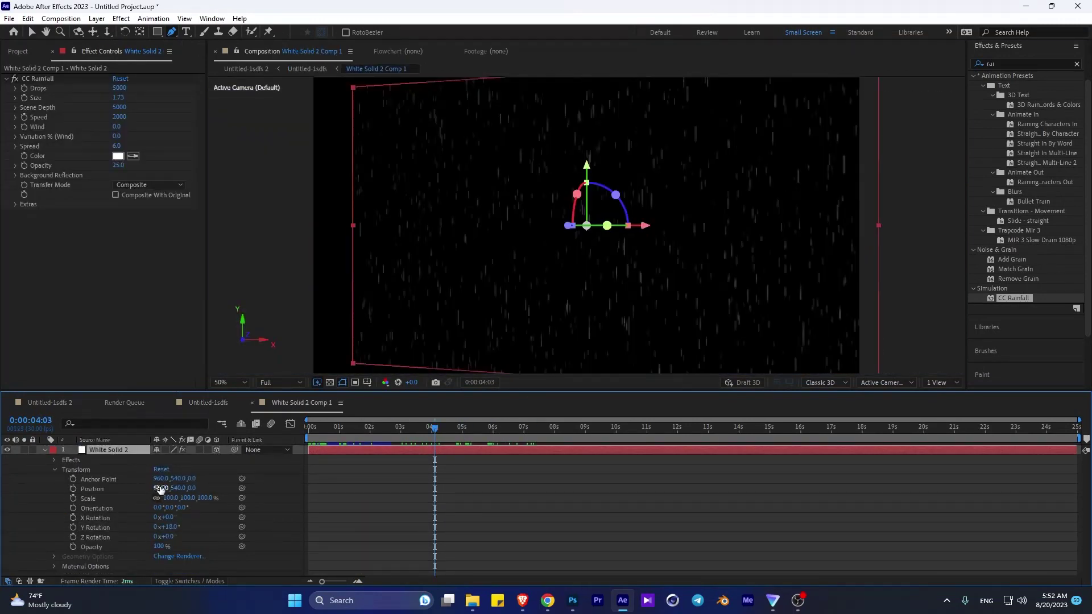
{"action": "left_click", "coordinate": [196, 403]}
{"action": "double_click", "coordinate": [104, 467]}
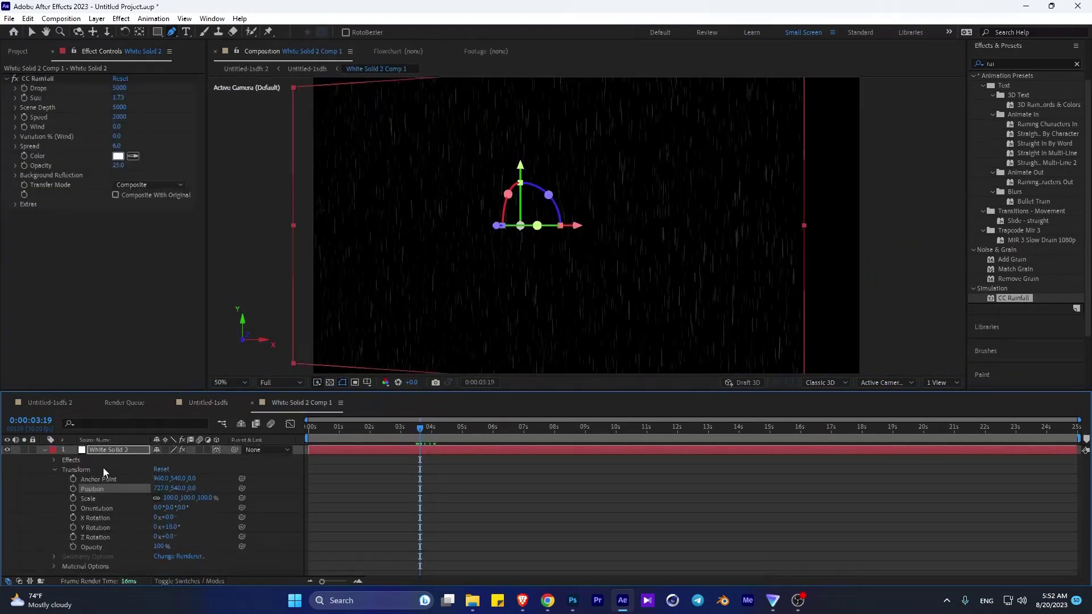
{"action": "left_click", "coordinate": [208, 401]}
{"action": "left_click", "coordinate": [411, 424]}
{"action": "left_click", "coordinate": [301, 403]}
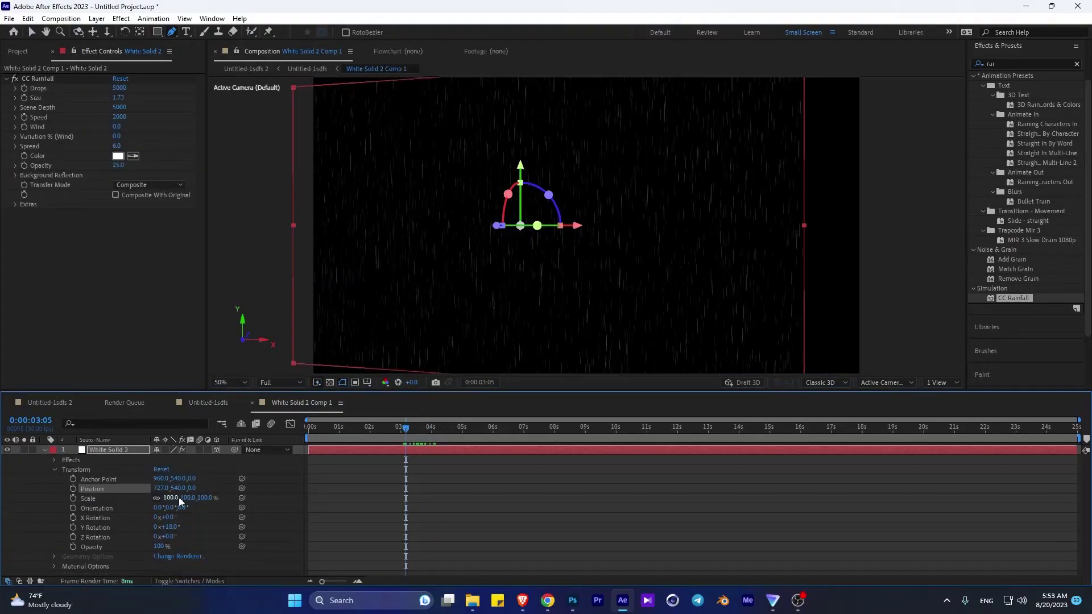
{"action": "left_click", "coordinate": [206, 403]}
Preview the rain, fit the scene in the viewer, and show rain layer 4 in Untitled-1sdfs.
{"action": "key", "text": "space"}
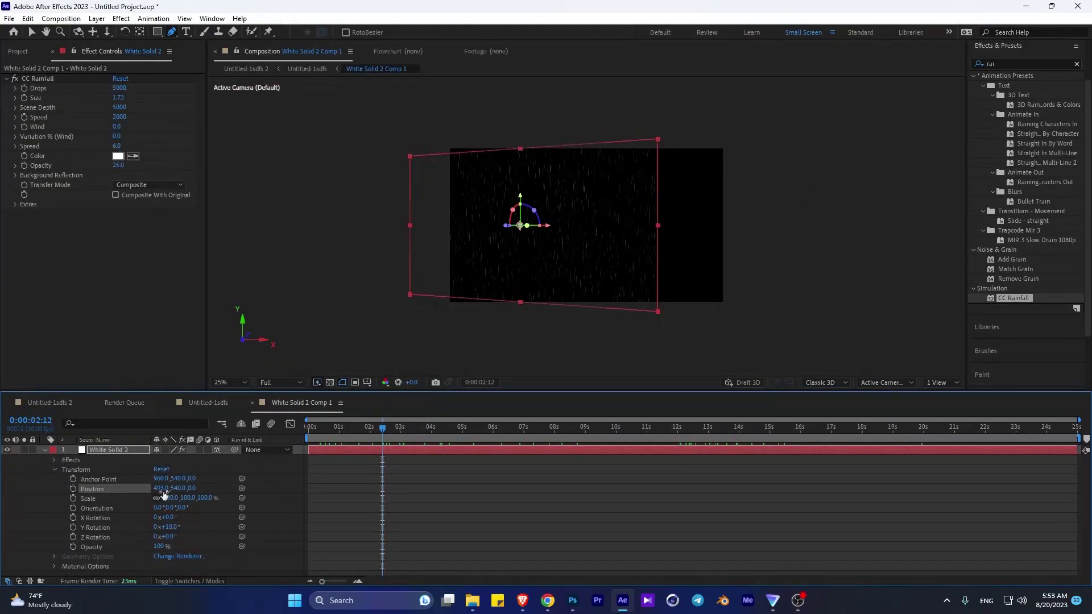
{"action": "left_click", "coordinate": [510, 427]}
{"action": "left_click", "coordinate": [414, 427]}
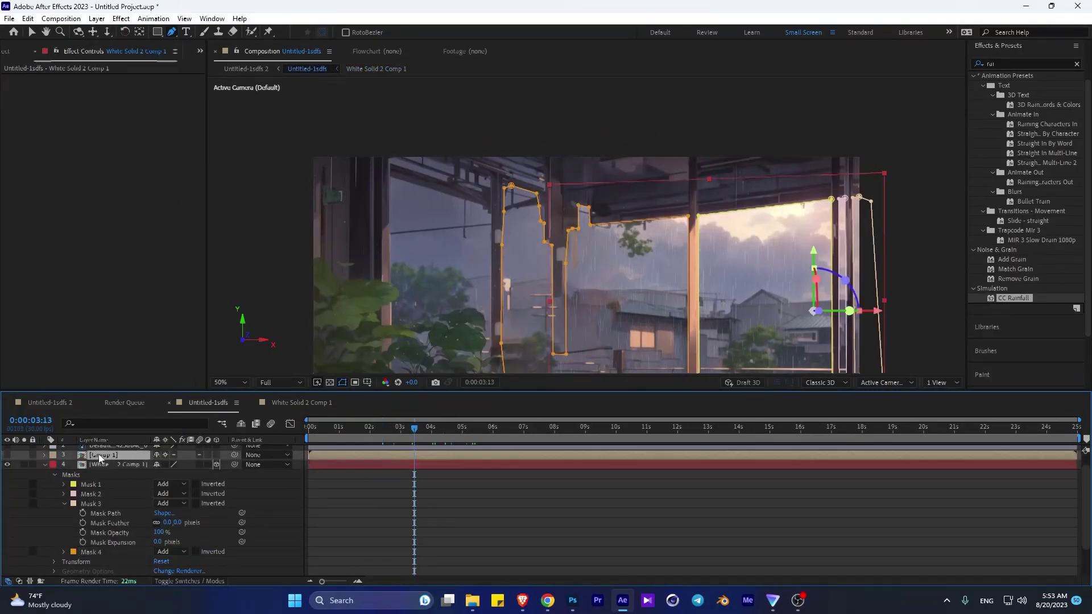
{"action": "left_click", "coordinate": [230, 382]}
{"action": "left_click", "coordinate": [233, 186]}
{"action": "left_click", "coordinate": [247, 68]}
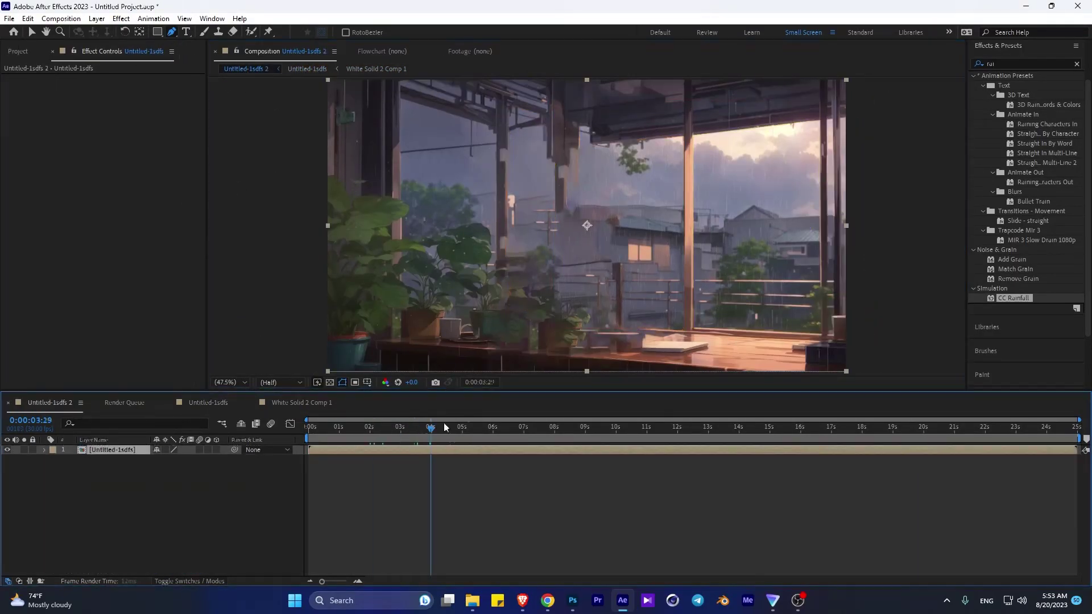
{"action": "left_click", "coordinate": [232, 401]}
{"action": "left_click", "coordinate": [7, 479]}
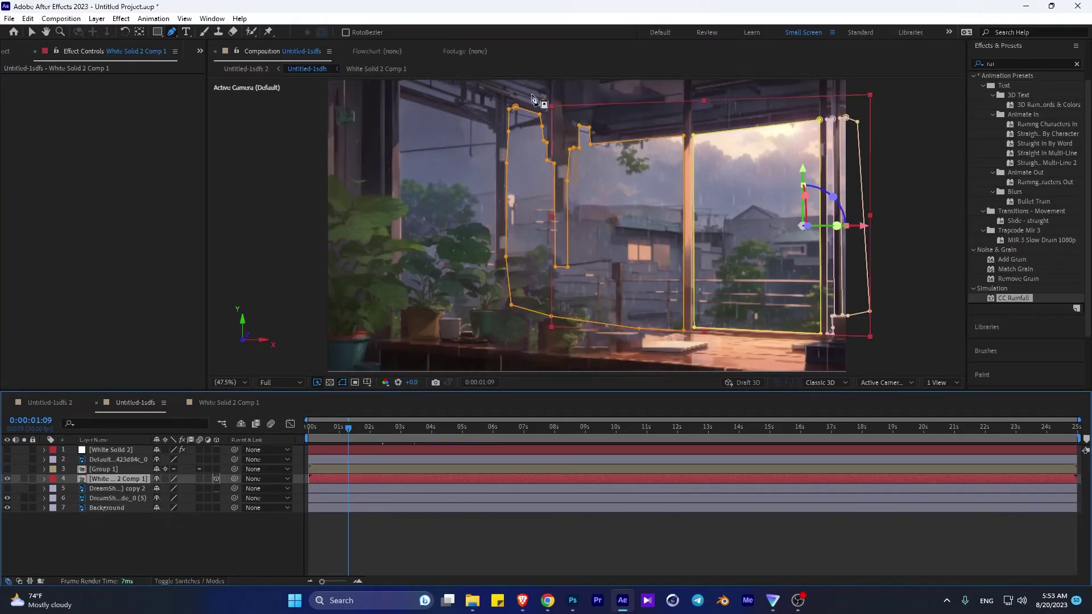
Select the rain precomp layer and reveal its Scale and Rotation properties.
{"action": "key", "text": "v"}
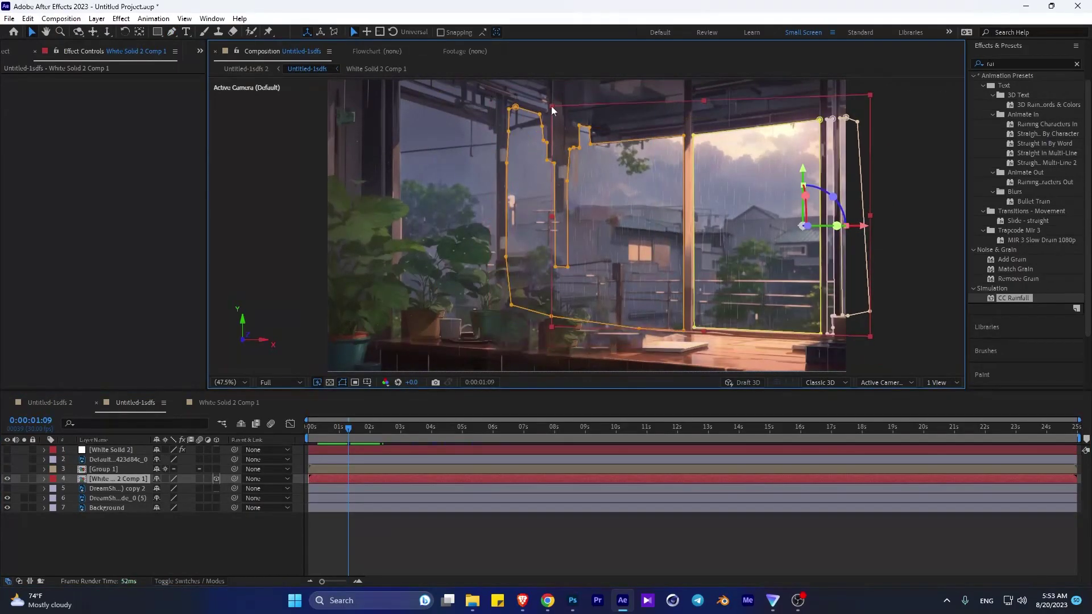
{"action": "left_click", "coordinate": [118, 479]}
{"action": "key", "text": "s"}
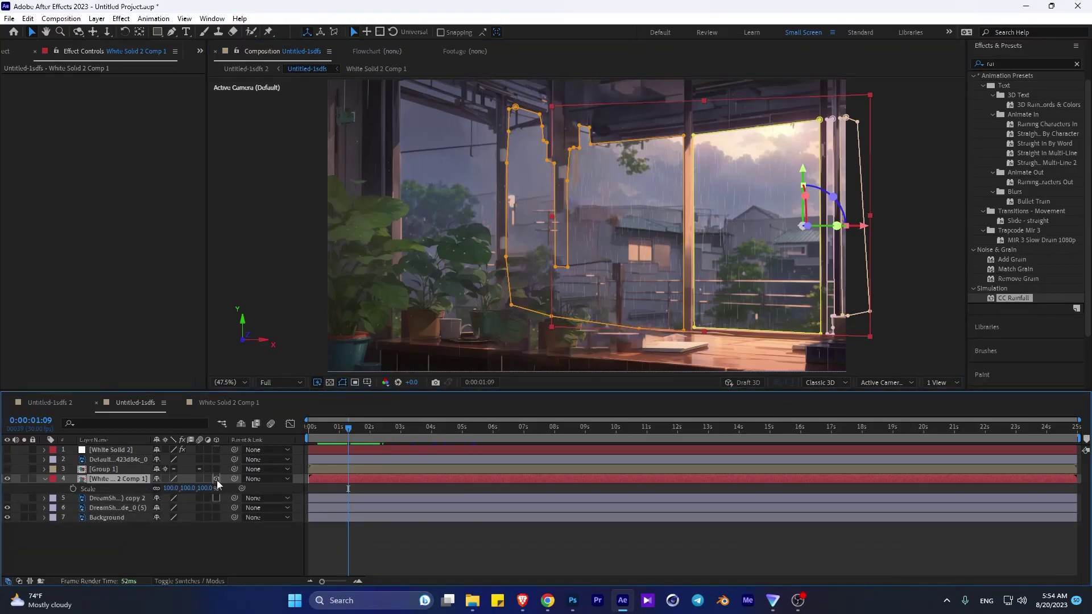
{"action": "key", "text": "shift+r"}
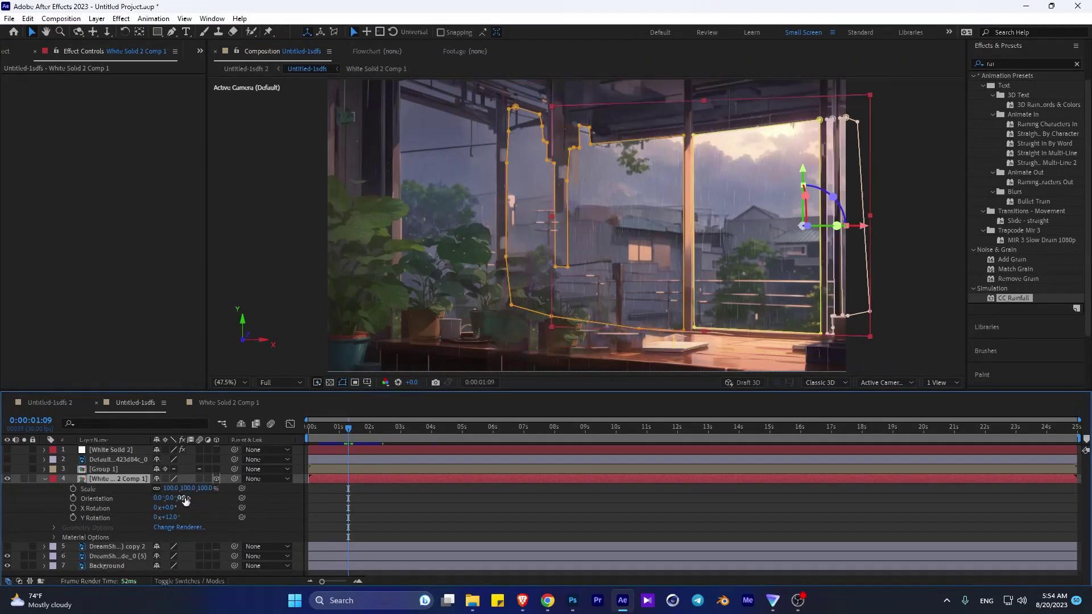
{"action": "left_click", "coordinate": [189, 488]}
Apply a change in White Solid 2 Comp 1's Composition Settings and return to Untitled-1sdfs at four seconds.
{"action": "left_click", "coordinate": [229, 402]}
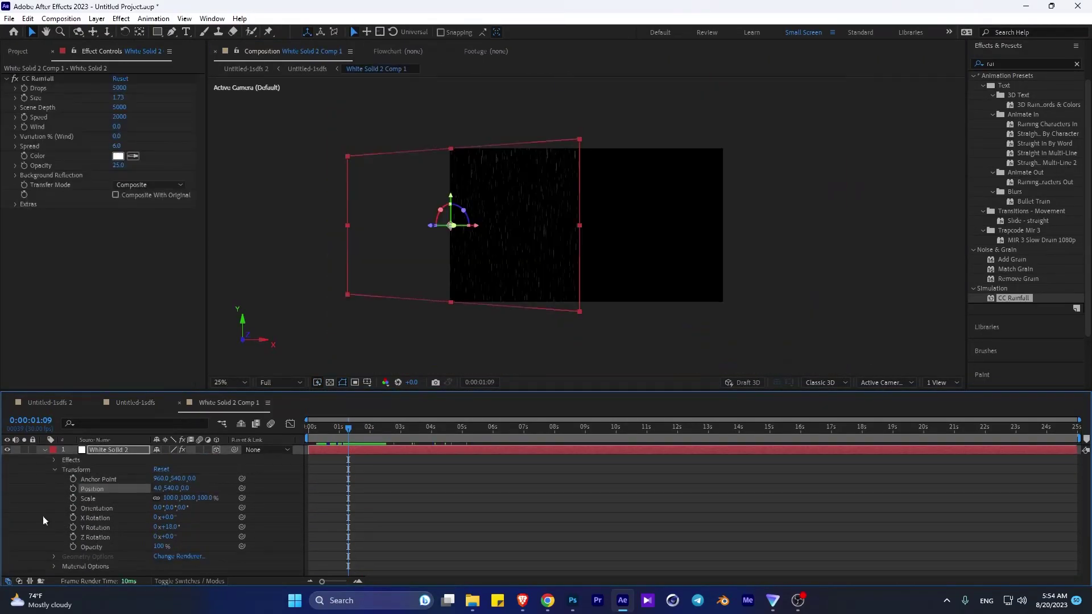
{"action": "key", "text": "ctrl+k"}
{"action": "left_click", "coordinate": [621, 431]}
{"action": "left_click", "coordinate": [131, 403]}
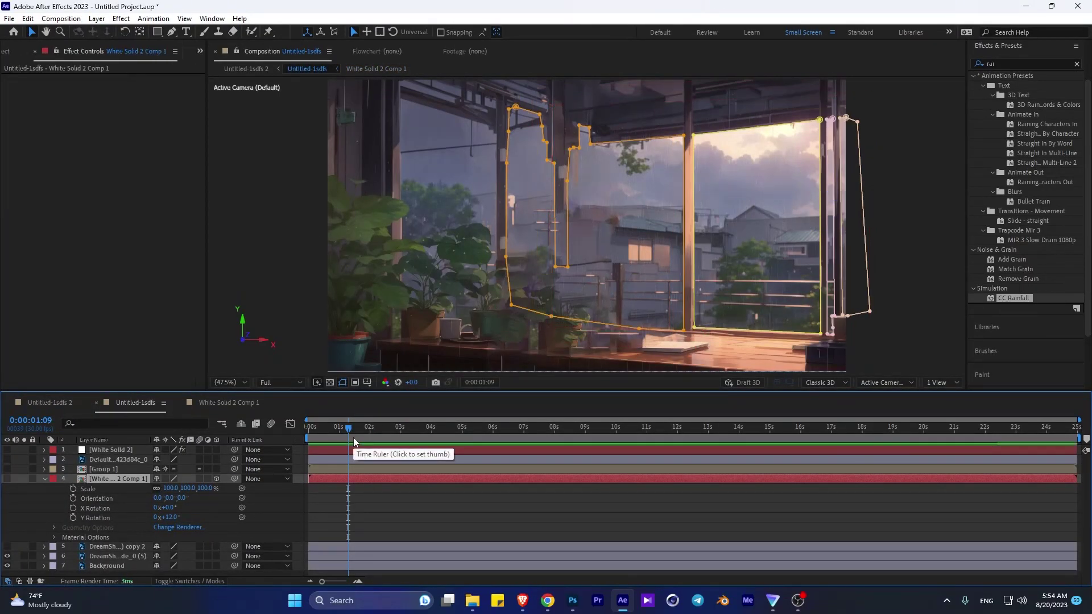
{"action": "left_click", "coordinate": [413, 426]}
{"action": "left_click", "coordinate": [232, 398]}
{"action": "key", "text": "shift+comma"}
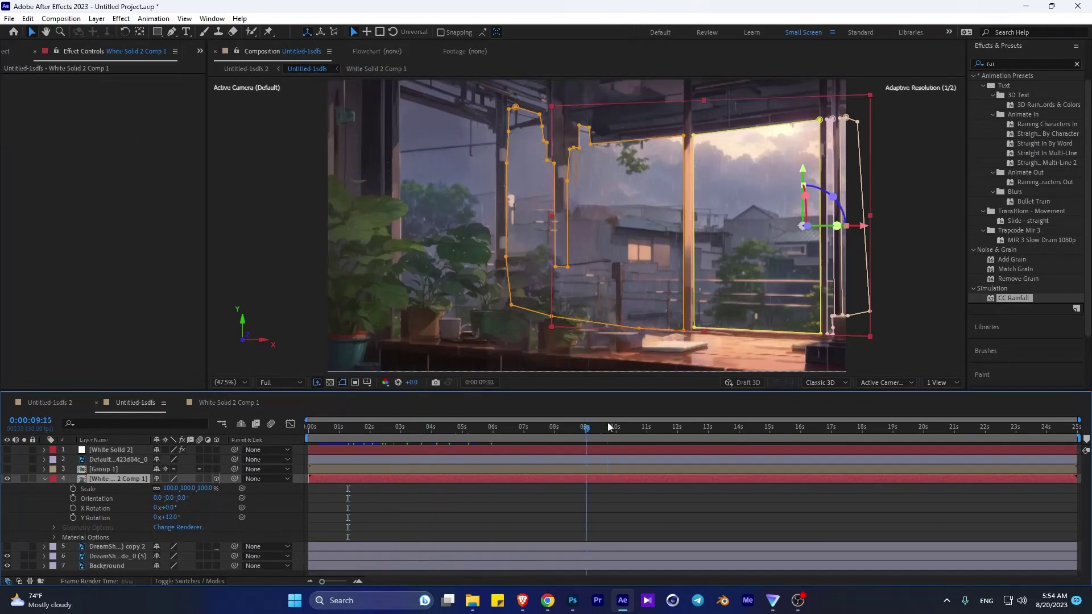
{"action": "left_click", "coordinate": [439, 435]}
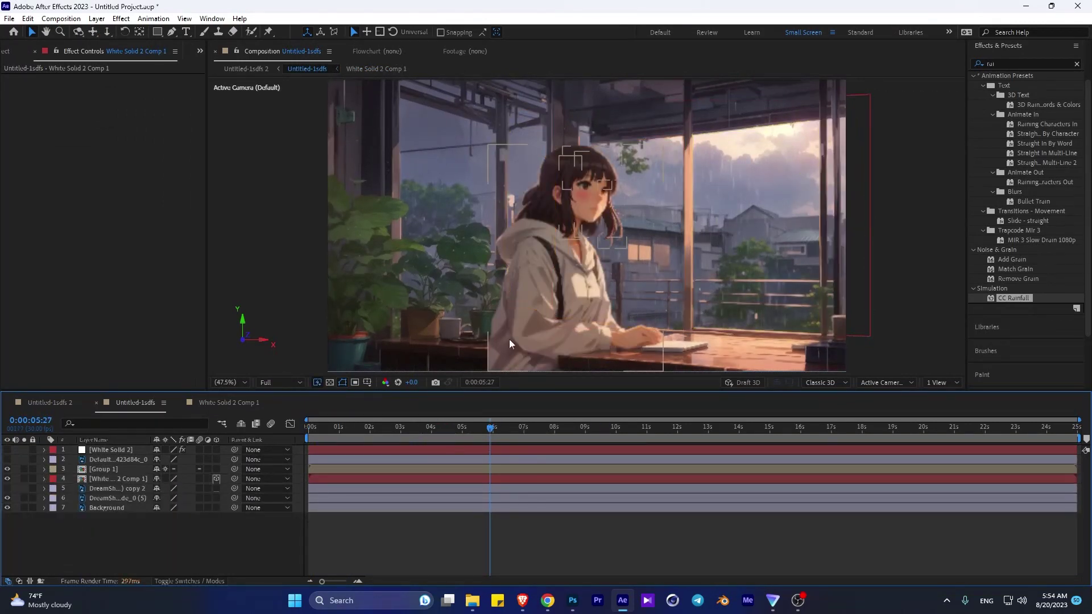
Turn on visibility for the top two layers and step through frames to check the rain.
{"action": "left_click", "coordinate": [101, 449]}
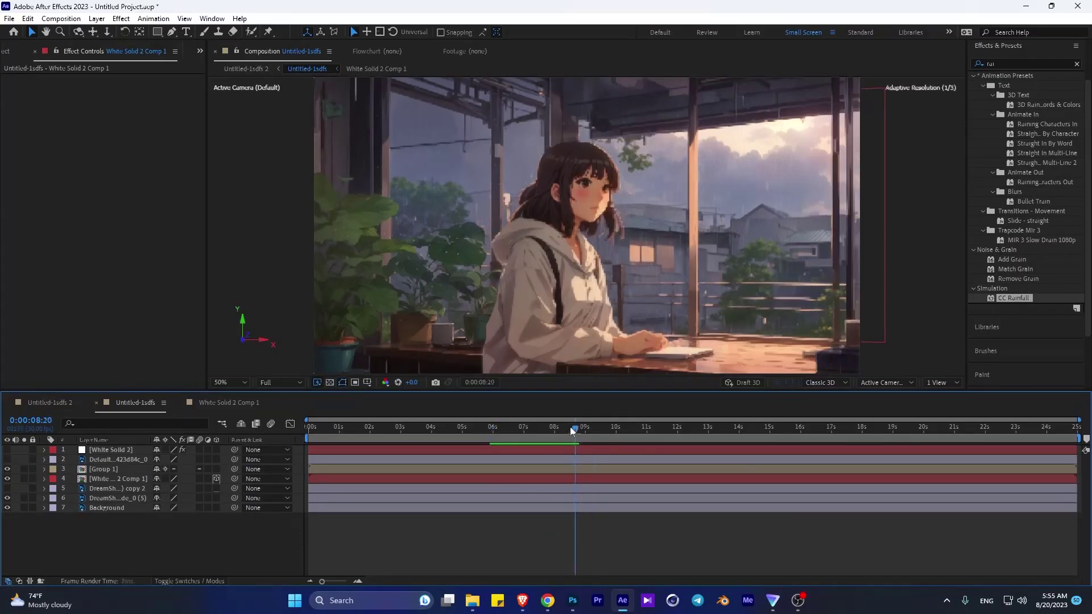
{"action": "left_click_drag", "start_coordinate": [7, 460], "coordinate": [7, 452]}
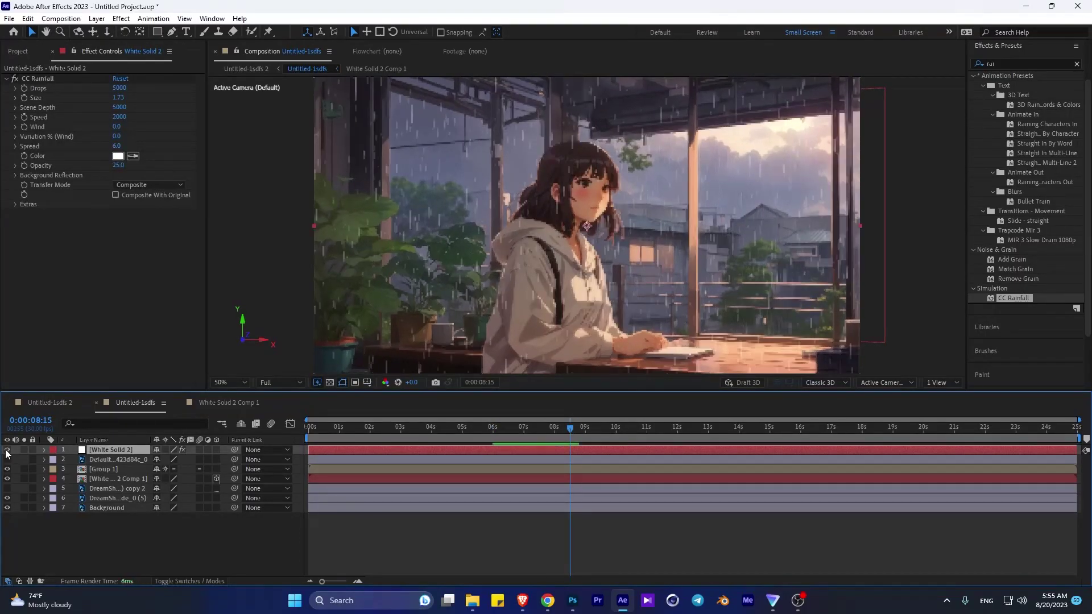
{"action": "left_click", "coordinate": [229, 402]}
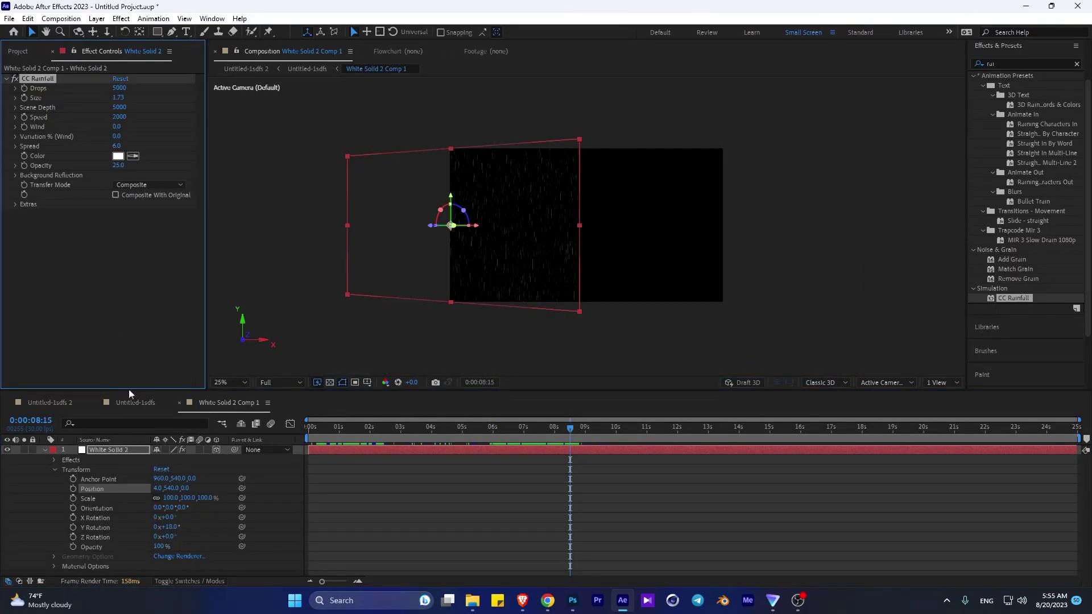
{"action": "left_click", "coordinate": [131, 400]}
{"action": "left_click_drag", "start_coordinate": [362, 450], "coordinate": [367, 449]}
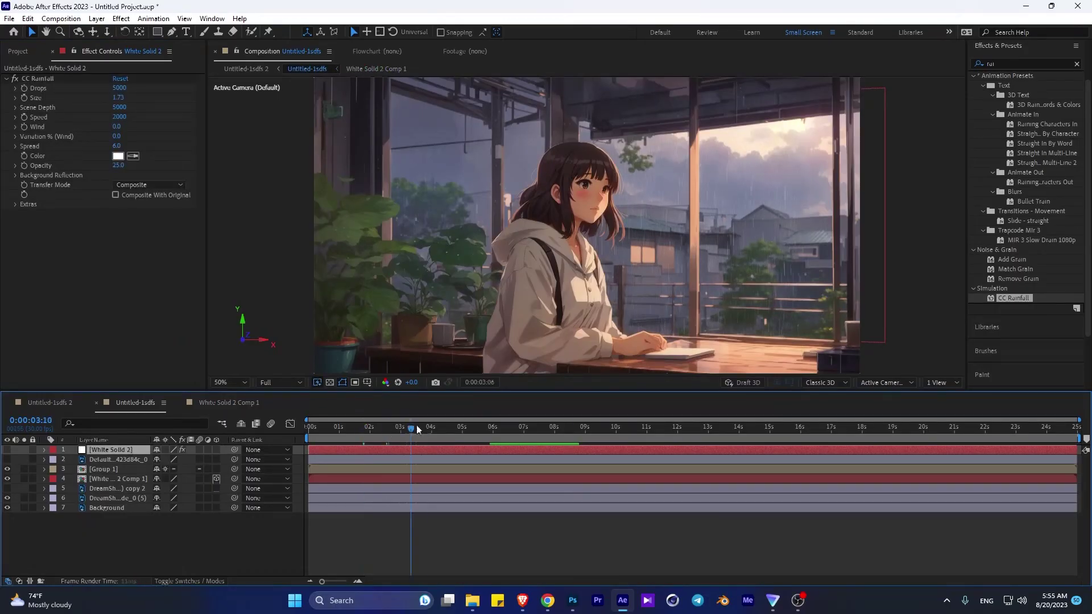
Make White Solid 2 3D, with Y Rotation -26° and Anchor Point X 1980.
{"action": "left_click", "coordinate": [216, 449]}
{"action": "left_click", "coordinate": [44, 450]}
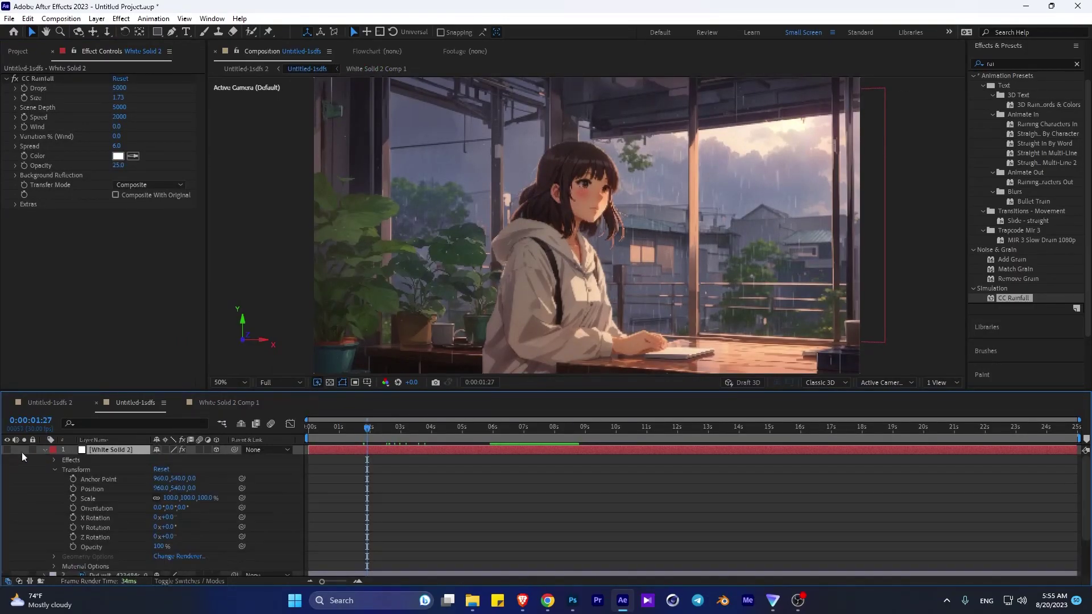
{"action": "left_click_drag", "start_coordinate": [169, 526], "coordinate": [154, 526]}
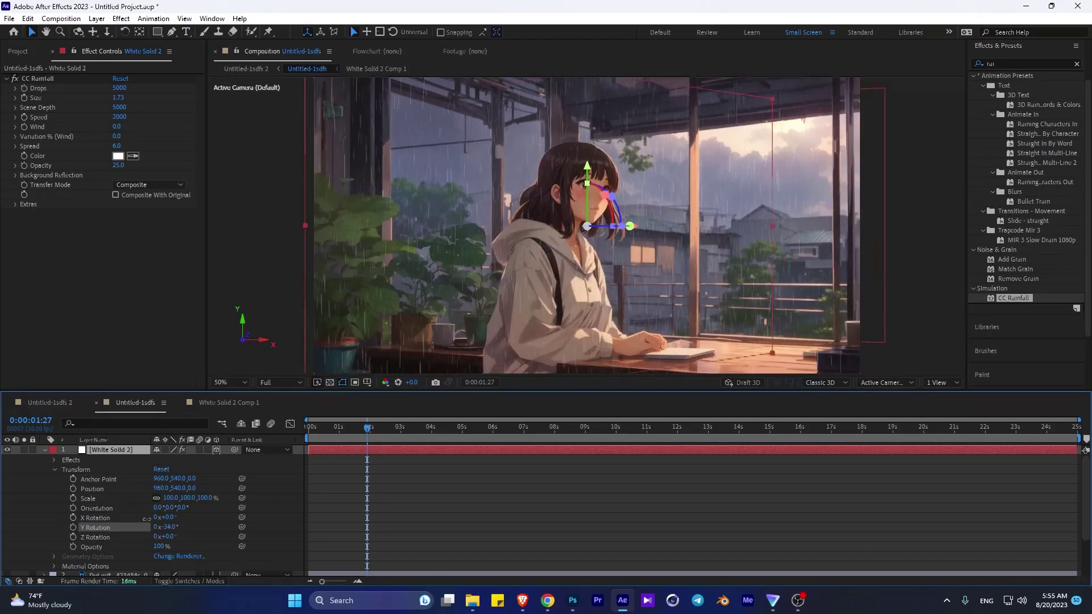
{"action": "left_click_drag", "start_coordinate": [162, 479], "coordinate": [781, 523]}
{"action": "left_click_drag", "start_coordinate": [194, 488], "coordinate": [320, 483]}
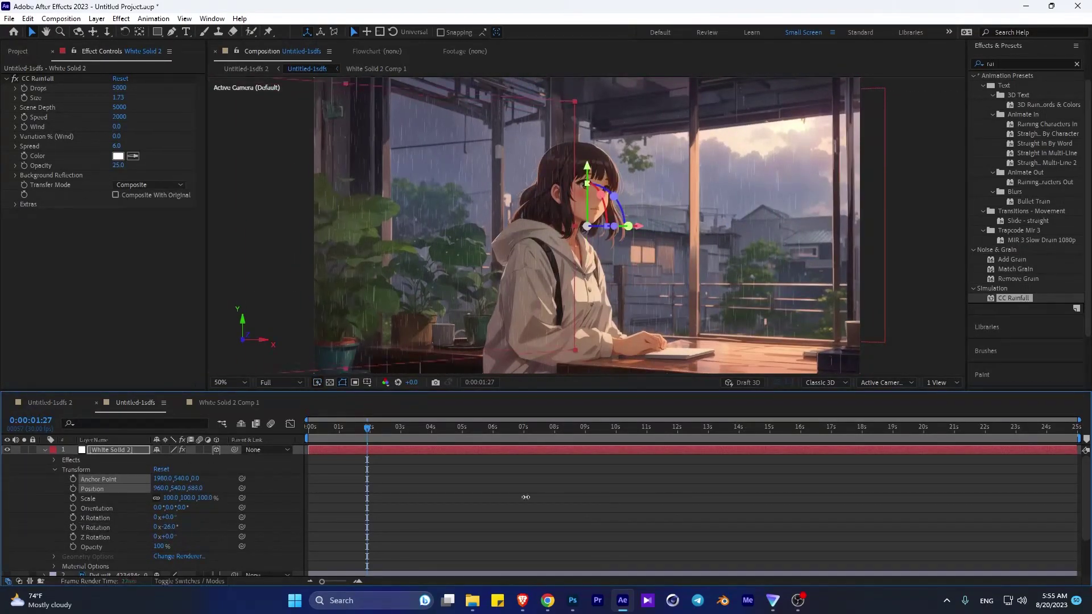
Pre-compose the rain layer into White Solid 2 Comp 2.
{"action": "right_click", "coordinate": [114, 449]}
{"action": "left_click", "coordinate": [149, 370]}
{"action": "left_click", "coordinate": [554, 370]}
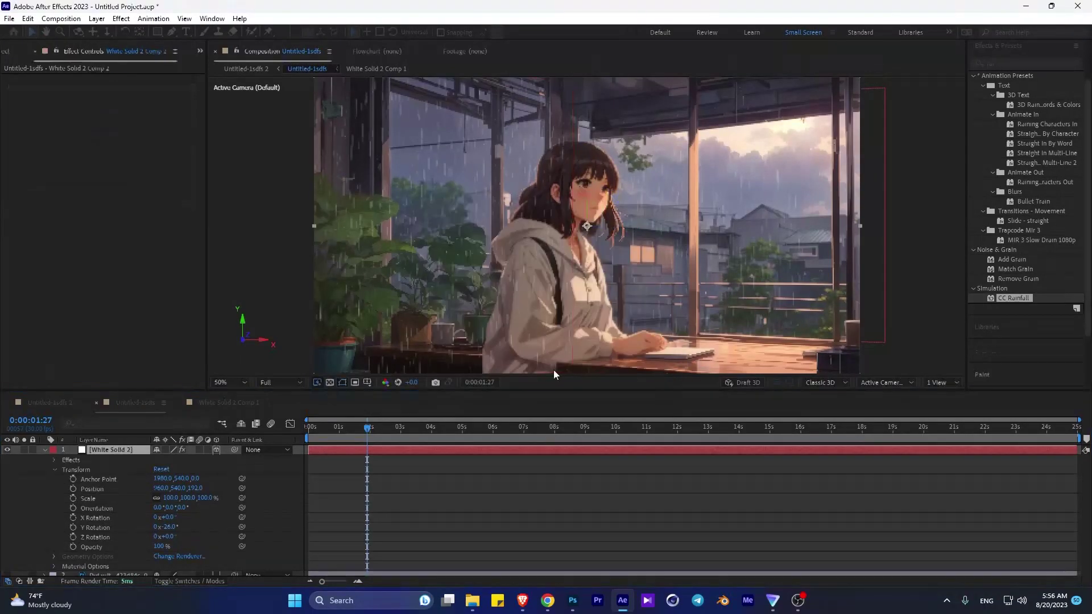
Draw a closed Pen-tool mask around the window pillar.
{"action": "key", "text": "g"}
{"action": "scroll", "coordinate": [585, 227], "scroll_direction": "up", "scroll_amount": 2}
{"action": "scroll", "coordinate": [585, 227], "scroll_direction": "down", "scroll_amount": 2}
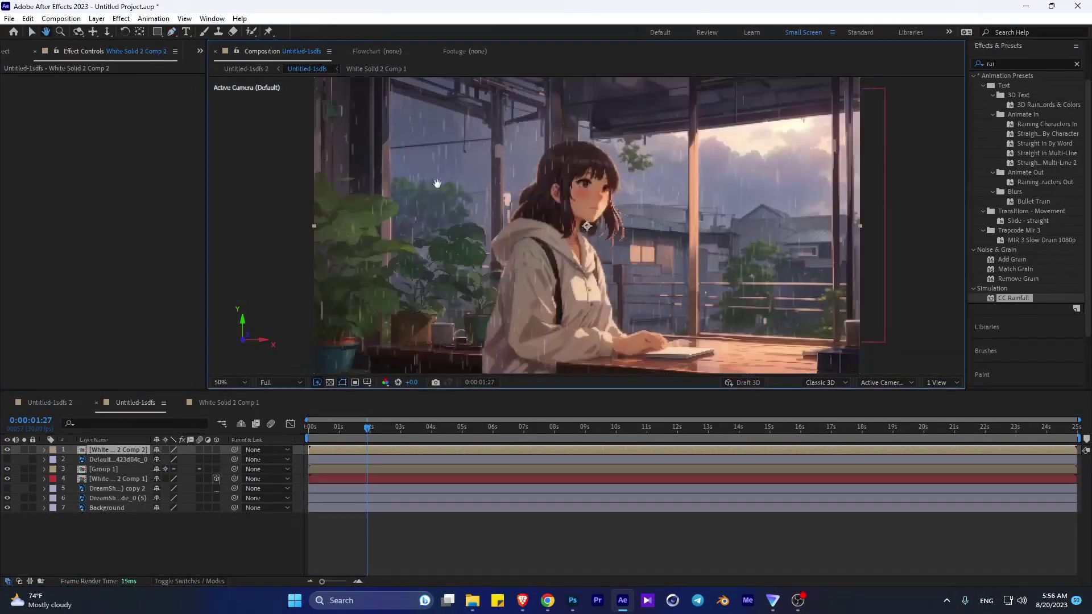
{"action": "scroll", "coordinate": [516, 202], "scroll_direction": "up", "scroll_amount": 2}
{"action": "left_click", "coordinate": [492, 149]}
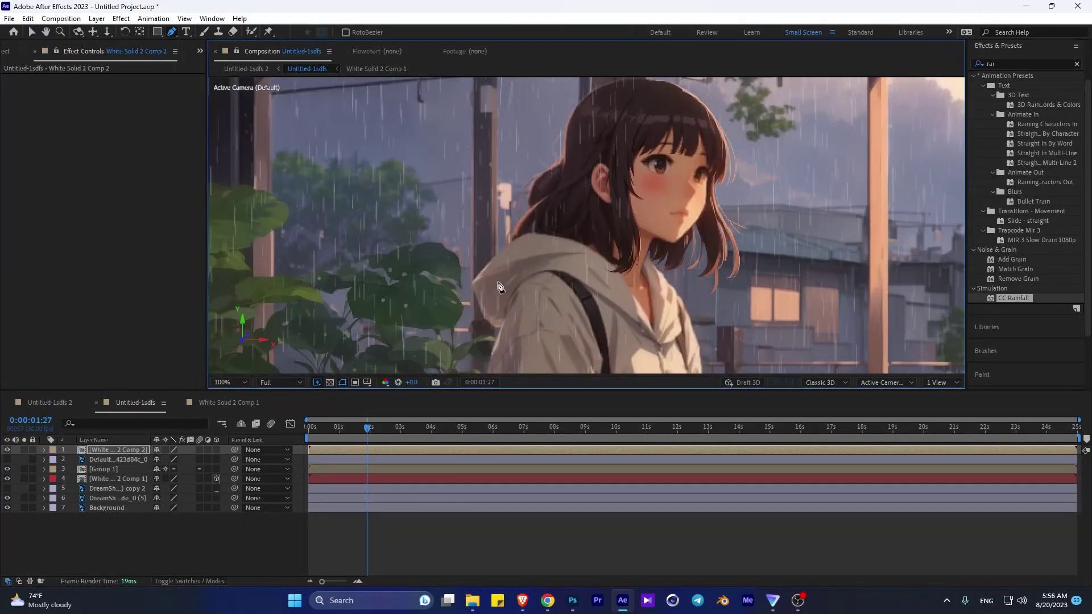
{"action": "left_click", "coordinate": [499, 291]}
{"action": "left_click_drag", "start_coordinate": [499, 291], "coordinate": [583, 304]}
{"action": "left_click", "coordinate": [570, 340]}
{"action": "left_click", "coordinate": [566, 198]}
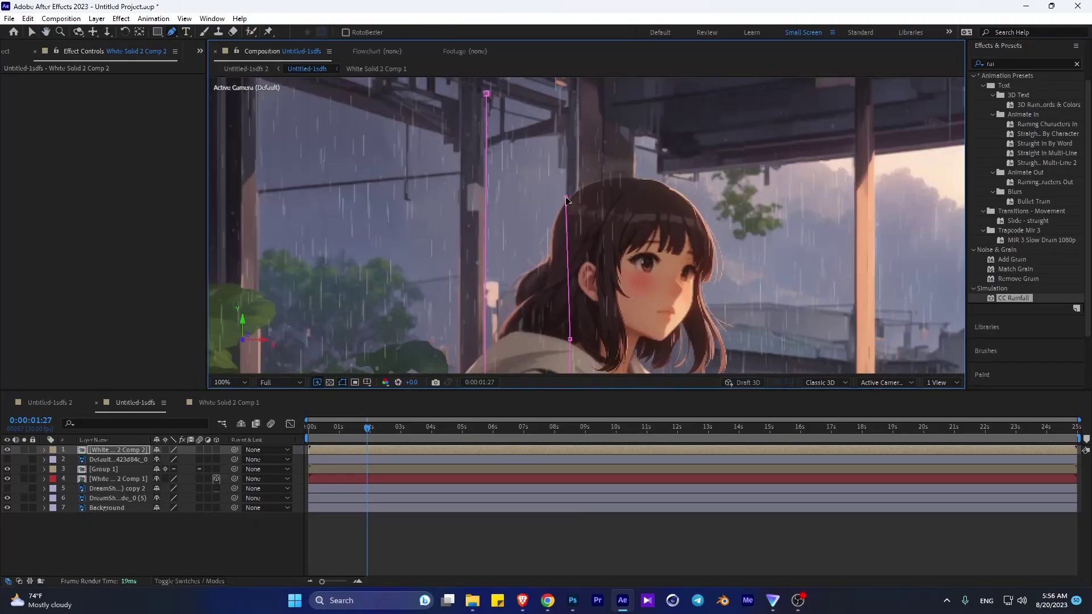
{"action": "left_click", "coordinate": [569, 112]}
{"action": "left_click", "coordinate": [486, 94]}
Start a new mask along the leaves and extend it right past the leaf tip.
{"action": "left_click_drag", "start_coordinate": [307, 183], "coordinate": [438, 212]}
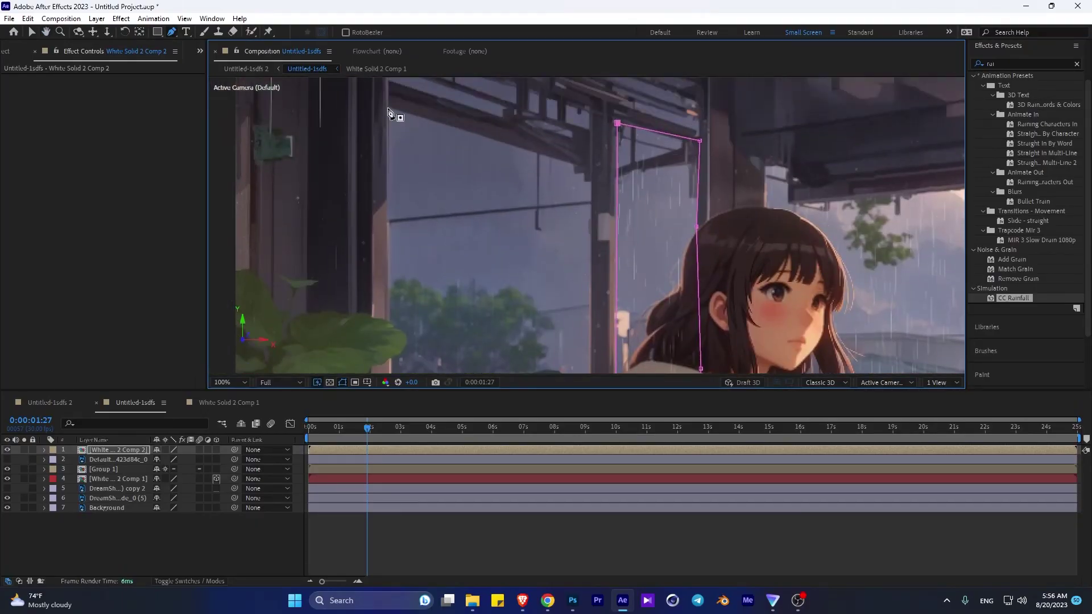
{"action": "scroll", "coordinate": [395, 331], "scroll_direction": "down", "scroll_amount": 5}
{"action": "left_click", "coordinate": [392, 169]}
{"action": "left_click", "coordinate": [410, 185]}
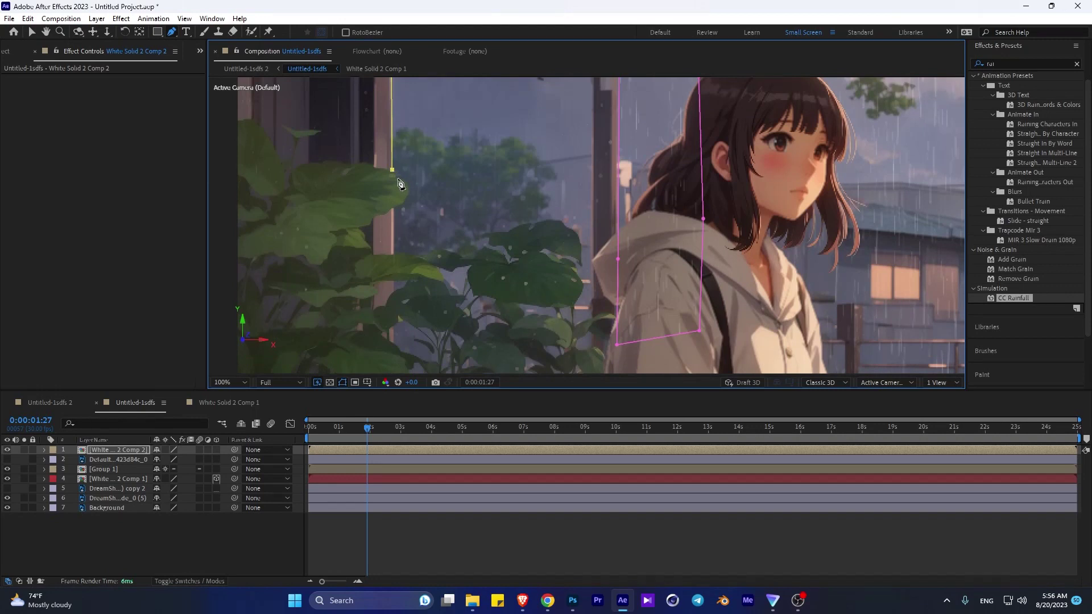
{"action": "left_click_drag", "start_coordinate": [410, 191], "coordinate": [409, 198]}
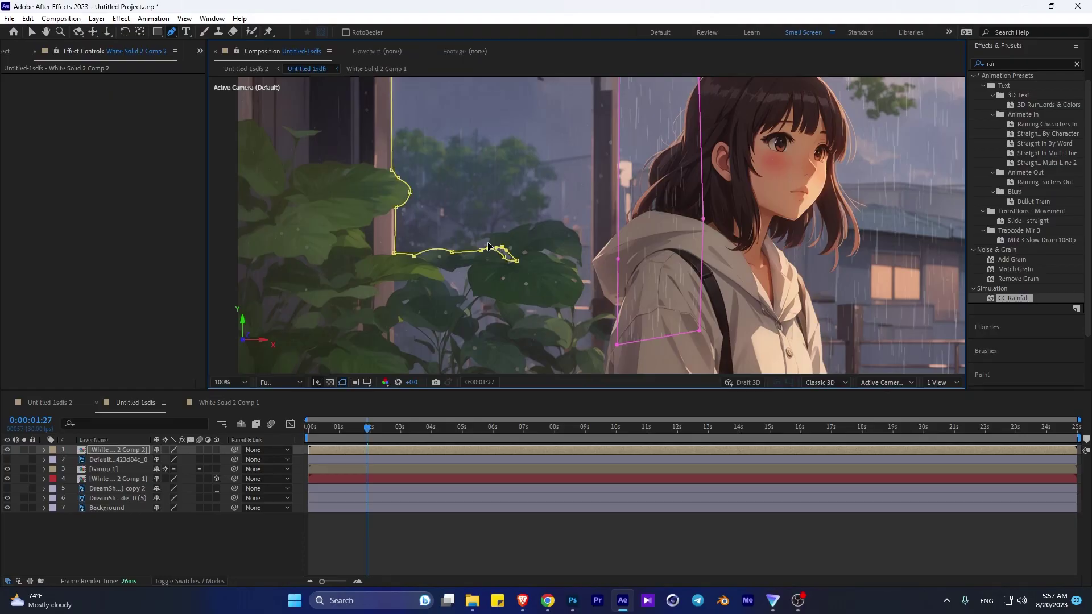
{"action": "scroll", "coordinate": [488, 245], "scroll_direction": "up", "scroll_amount": 2}
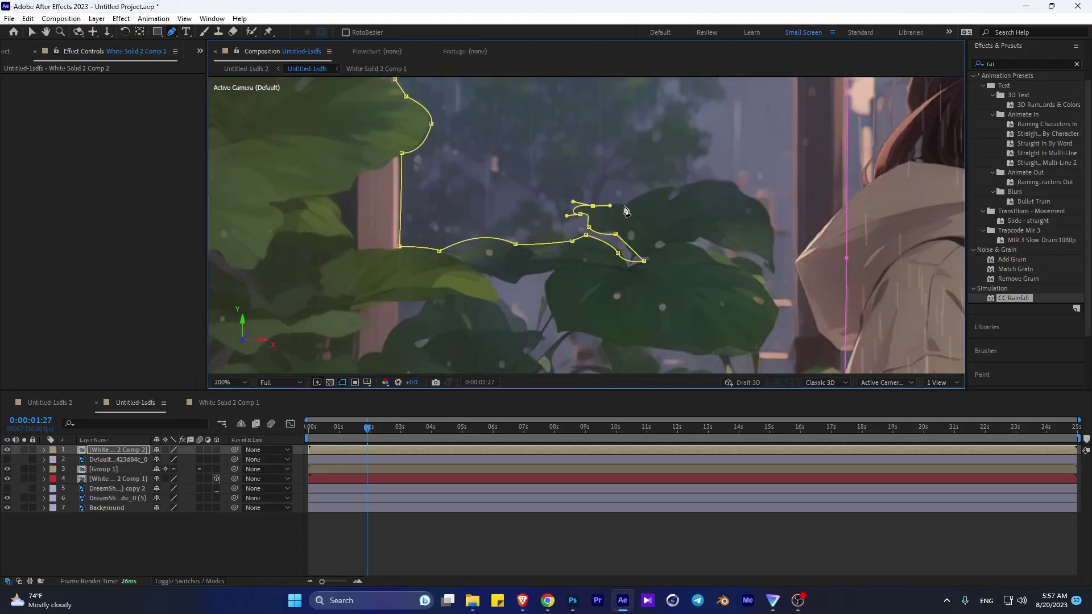
{"action": "left_click", "coordinate": [715, 181]}
{"action": "left_click", "coordinate": [746, 196]}
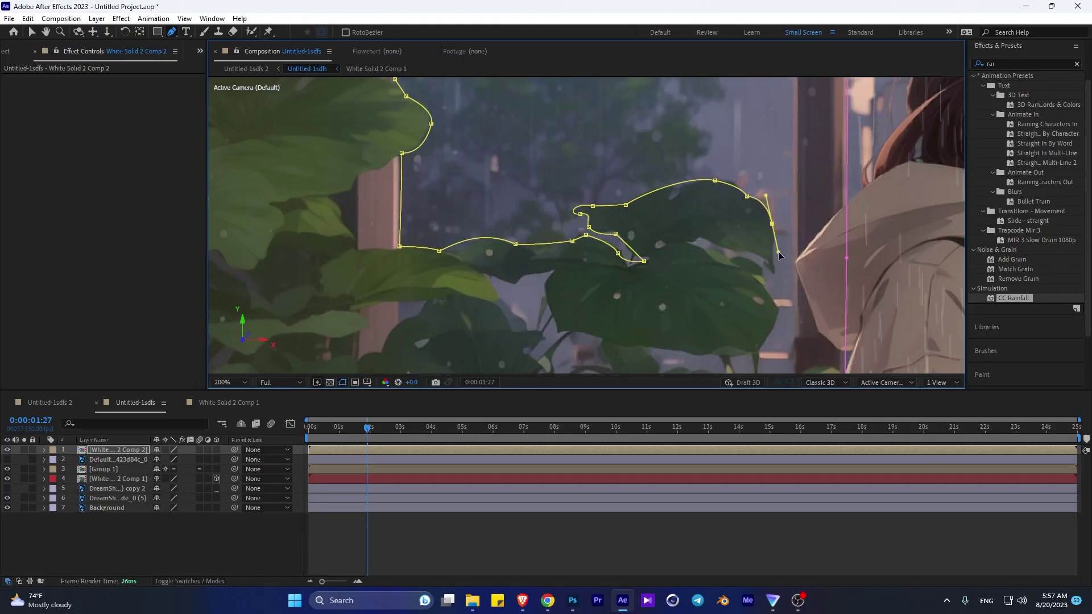
{"action": "left_click", "coordinate": [781, 315]}
{"action": "left_click", "coordinate": [777, 328]}
Continue the outline down the window side to the building corner and close the mask.
{"action": "mouse_move", "coordinate": [777, 327]}
{"action": "left_mouse_down"}
{"action": "mouse_move", "coordinate": [752, 201]}
{"action": "mouse_move", "coordinate": [739, 268]}
{"action": "left_mouse_up"}
{"action": "left_click", "coordinate": [737, 227]}
{"action": "left_click", "coordinate": [736, 247]}
{"action": "left_click", "coordinate": [736, 265]}
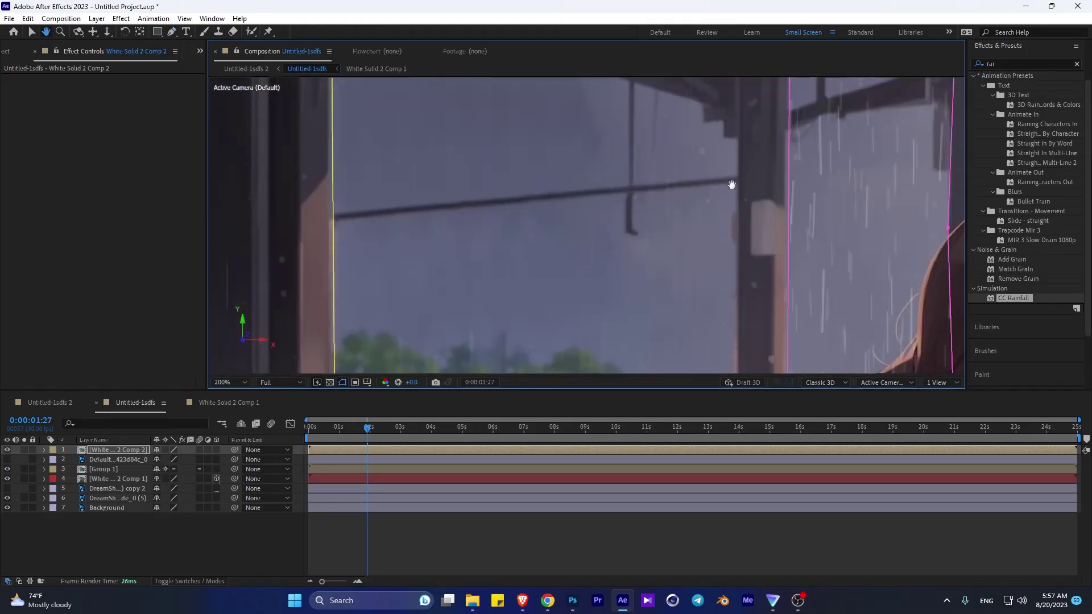
{"action": "left_click", "coordinate": [736, 327]}
{"action": "left_click", "coordinate": [705, 305]}
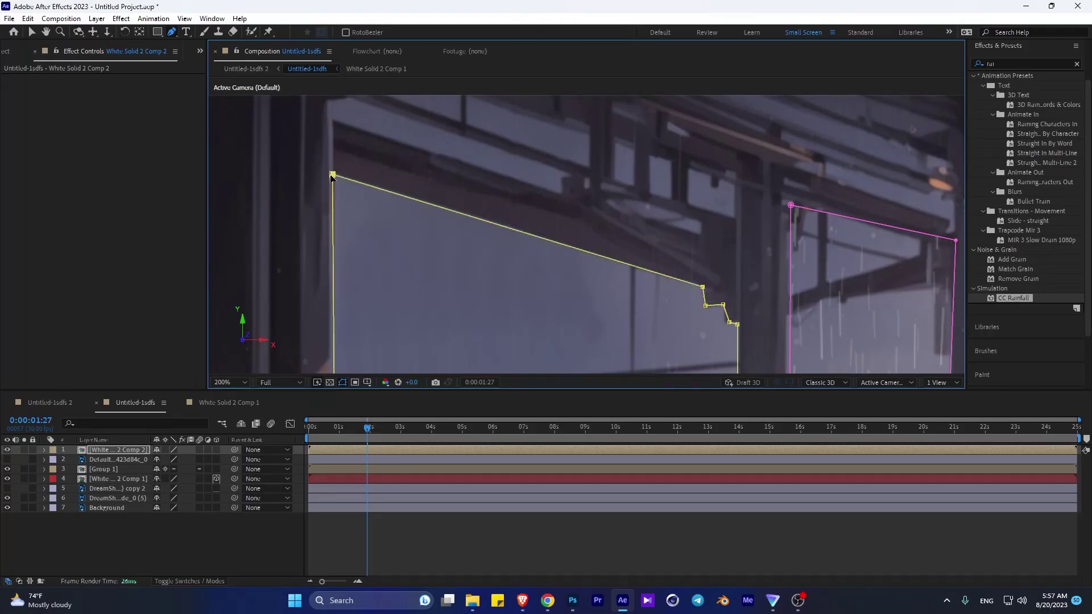
{"action": "scroll", "coordinate": [625, 318], "scroll_direction": "down", "scroll_amount": 3}
Preview the masked rain from 01:09.
{"action": "left_click", "coordinate": [417, 523]}
{"action": "left_click", "coordinate": [458, 435]}
{"action": "left_click", "coordinate": [349, 428]}
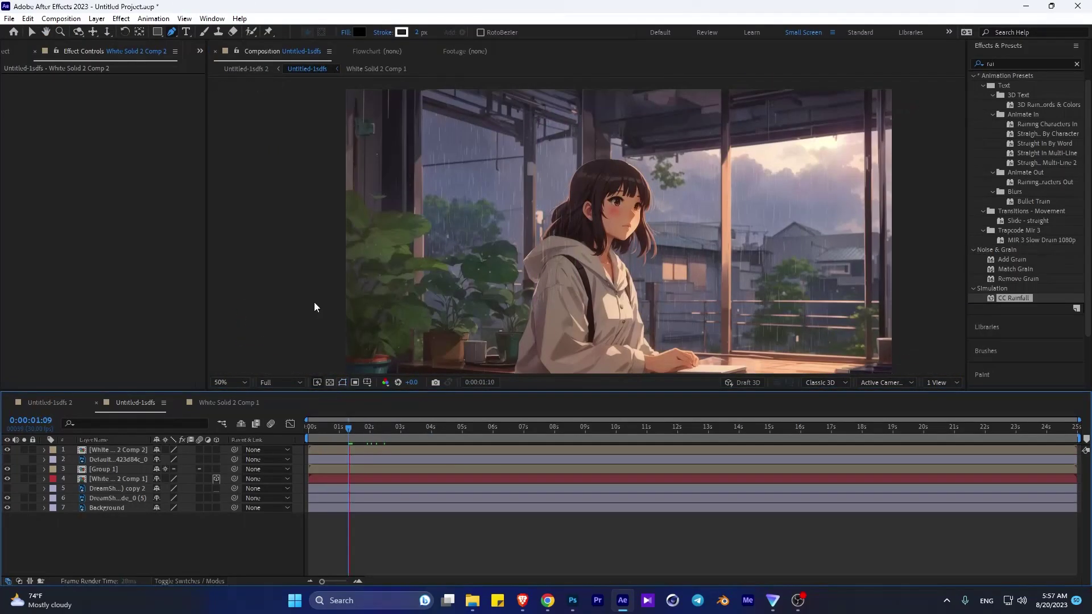
{"action": "key", "text": "space"}
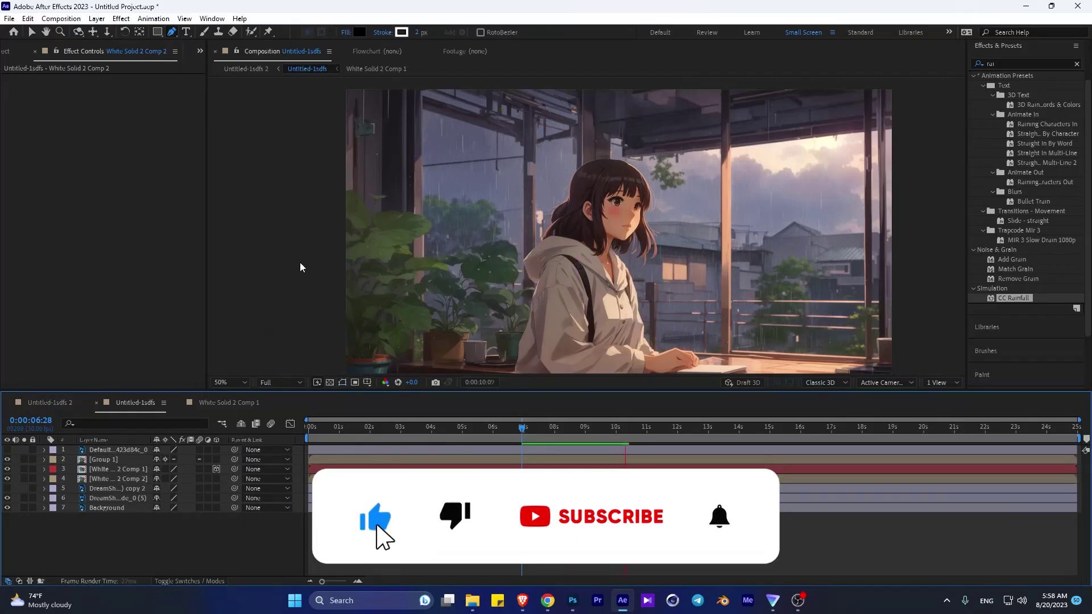
{"action": "scroll", "coordinate": [539, 178], "scroll_direction": "up", "scroll_amount": 4}
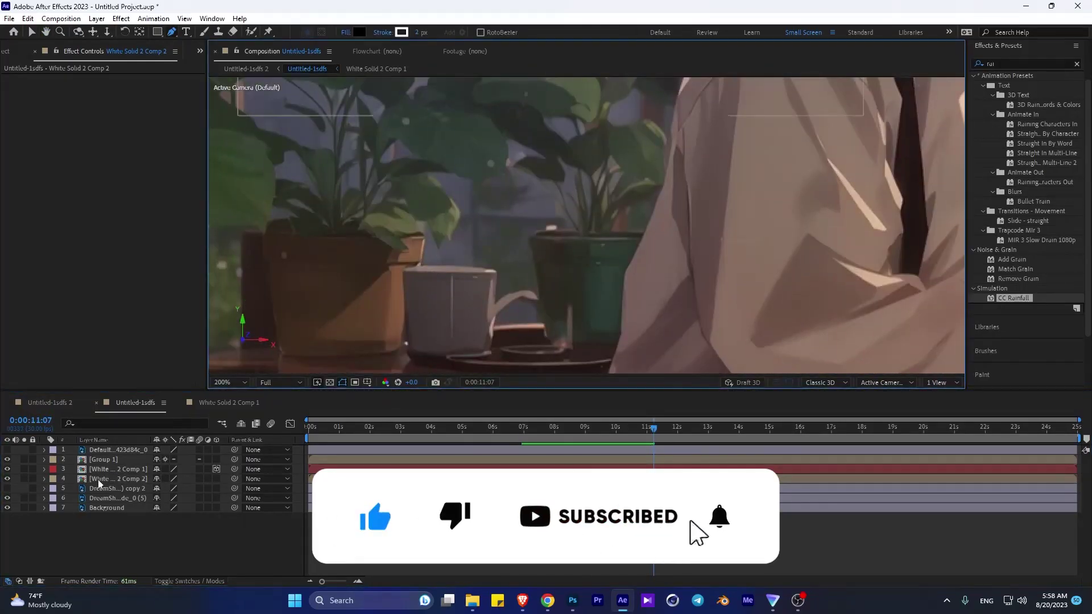
Start a mask on the rain precomp tracing the plant up from the cup.
{"action": "left_click", "coordinate": [19, 481]}
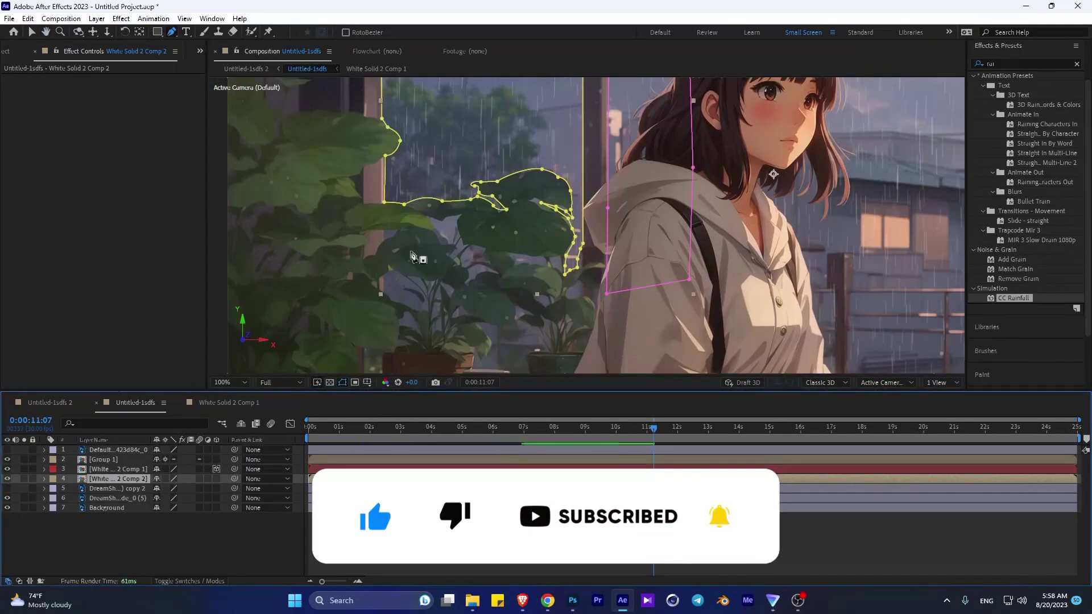
{"action": "scroll", "coordinate": [475, 207], "scroll_direction": "down", "scroll_amount": 2}
{"action": "scroll", "coordinate": [485, 250], "scroll_direction": "up", "scroll_amount": 4}
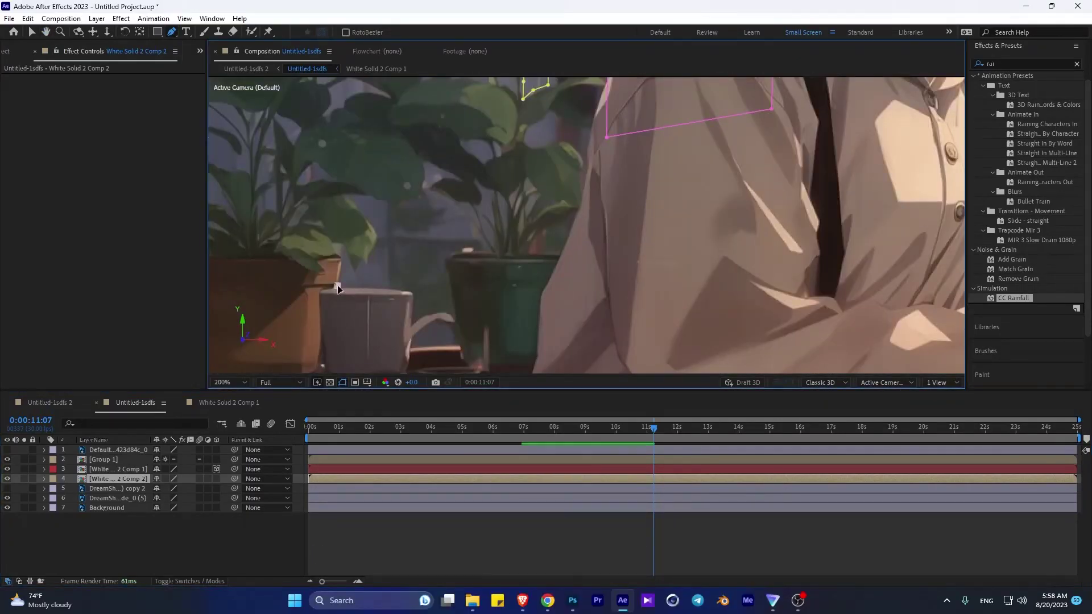
{"action": "left_click", "coordinate": [341, 267]}
{"action": "left_click", "coordinate": [339, 253]}
{"action": "key", "text": "ctrl+z"}
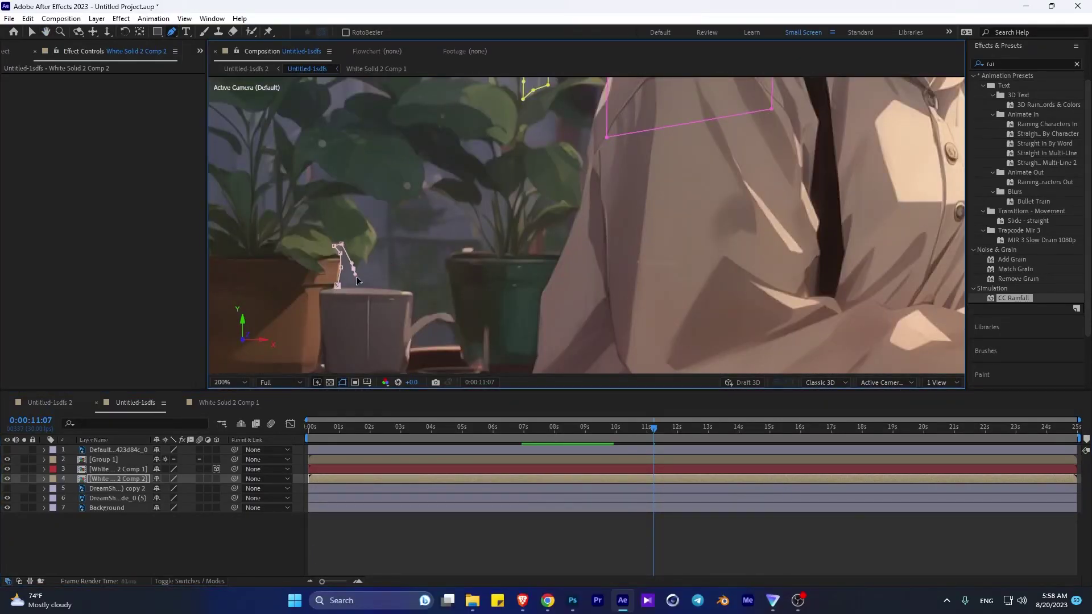
{"action": "left_click", "coordinate": [353, 268]}
{"action": "left_click", "coordinate": [365, 271]}
{"action": "left_click", "coordinate": [372, 250]}
{"action": "left_click", "coordinate": [375, 239]}
Extend the plant mask along the leaves and around the cup, then close it.
{"action": "left_click", "coordinate": [427, 197]}
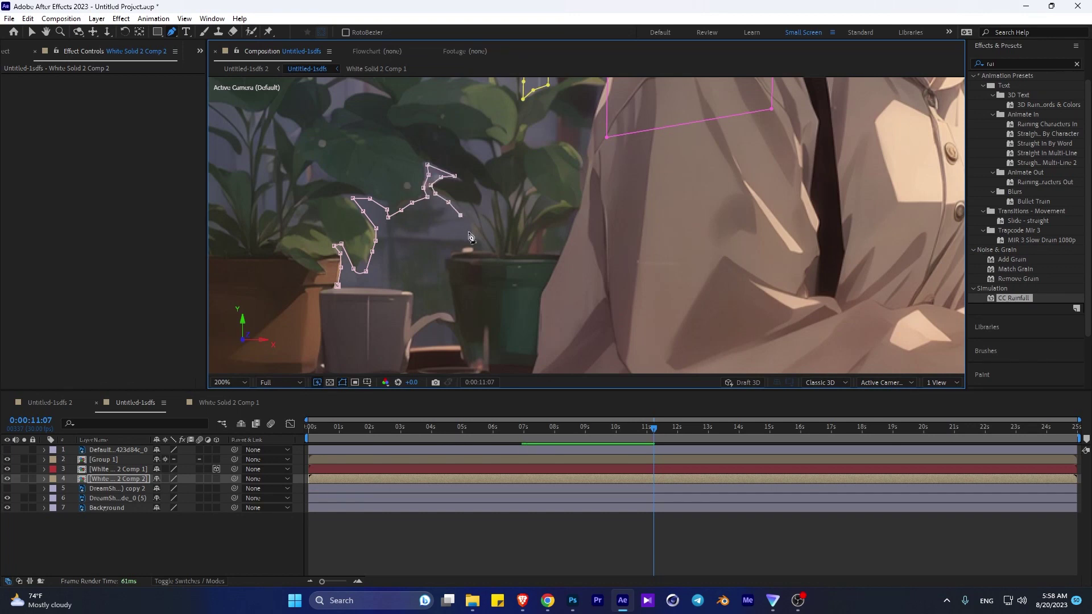
{"action": "left_click", "coordinate": [444, 279]}
{"action": "left_click", "coordinate": [452, 309]}
{"action": "left_click", "coordinate": [435, 309]}
{"action": "left_click", "coordinate": [416, 315]}
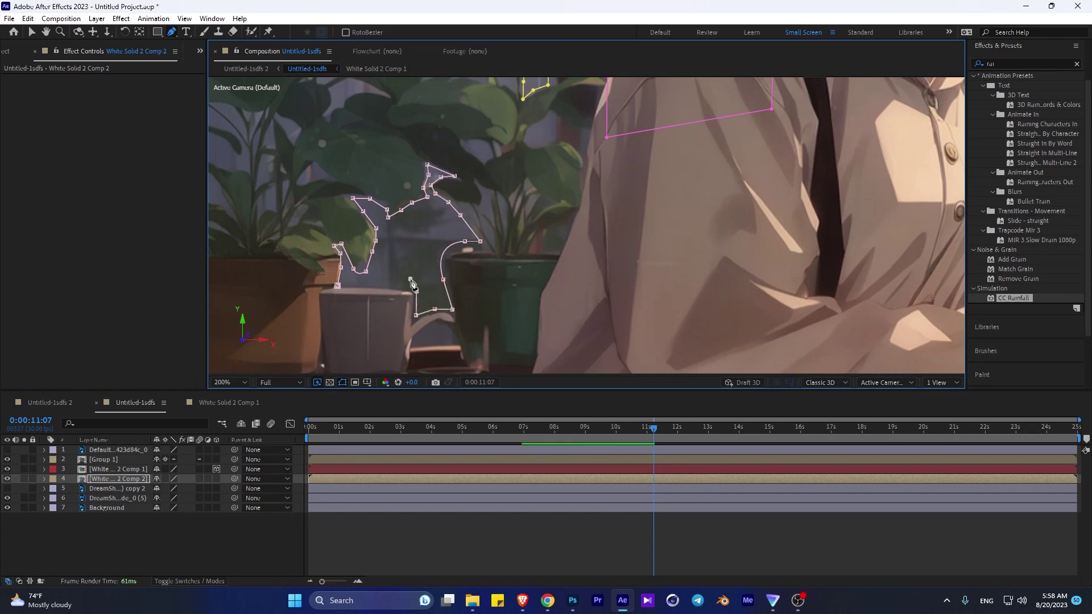
{"action": "left_click", "coordinate": [410, 279]}
{"action": "left_click", "coordinate": [337, 285]}
Outline the gap between the leaves with a new mask.
{"action": "scroll", "coordinate": [344, 216], "scroll_direction": "up", "scroll_amount": 1}
{"action": "scroll", "coordinate": [335, 200], "scroll_direction": "left", "scroll_amount": 3}
{"action": "left_click", "coordinate": [385, 229]}
{"action": "left_click", "coordinate": [409, 232]}
{"action": "left_click", "coordinate": [412, 220]}
{"action": "left_click", "coordinate": [397, 197]}
{"action": "left_click", "coordinate": [388, 188]}
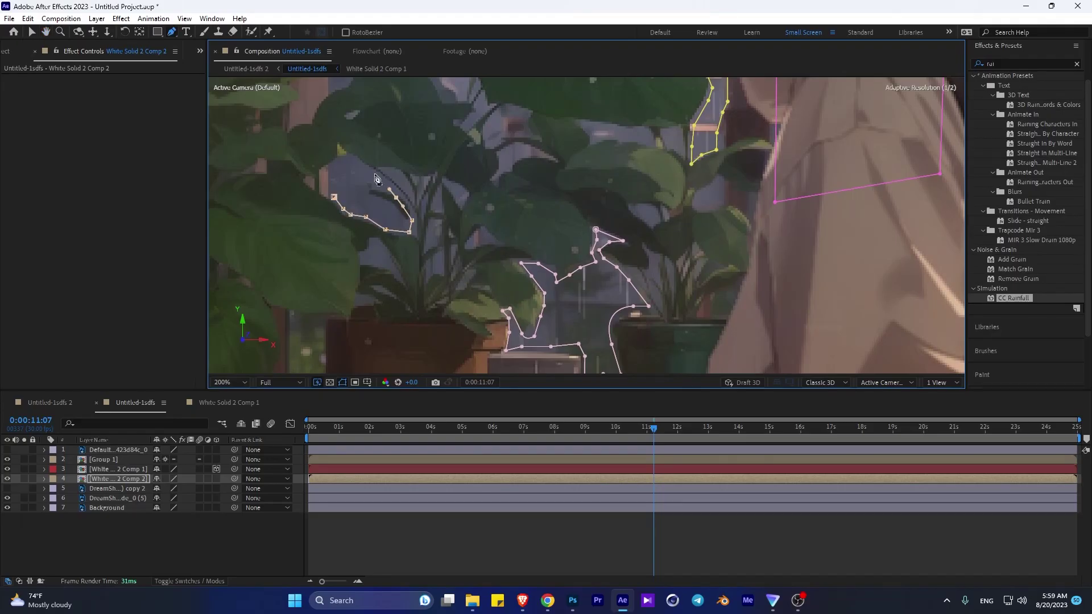
Extend the mask along the leaf edge, then deselect the layer to hide the masks.
{"action": "scroll", "coordinate": [341, 182], "scroll_direction": "up", "scroll_amount": 2}
{"action": "scroll", "coordinate": [390, 203], "scroll_direction": "right", "scroll_amount": 1}
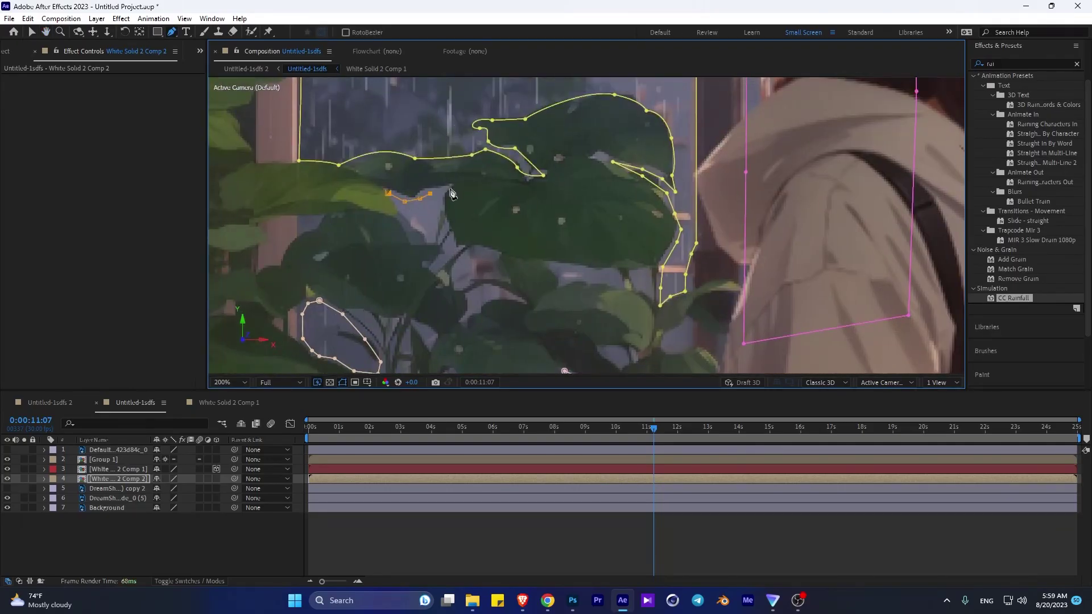
{"action": "left_click", "coordinate": [475, 298]}
{"action": "left_click", "coordinate": [460, 281]}
{"action": "left_click", "coordinate": [445, 258]}
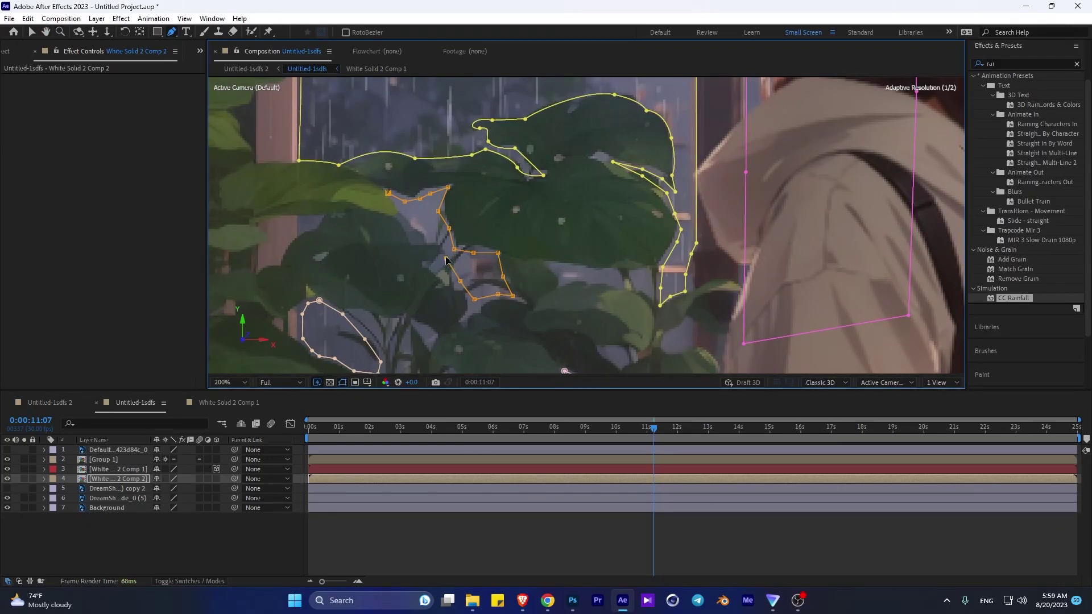
{"action": "scroll", "coordinate": [390, 196], "scroll_direction": "down", "scroll_amount": 3}
{"action": "left_click", "coordinate": [370, 520]}
Rewind the playhead to the start and play the rain preview.
{"action": "left_click_drag", "start_coordinate": [375, 426], "coordinate": [310, 426]}
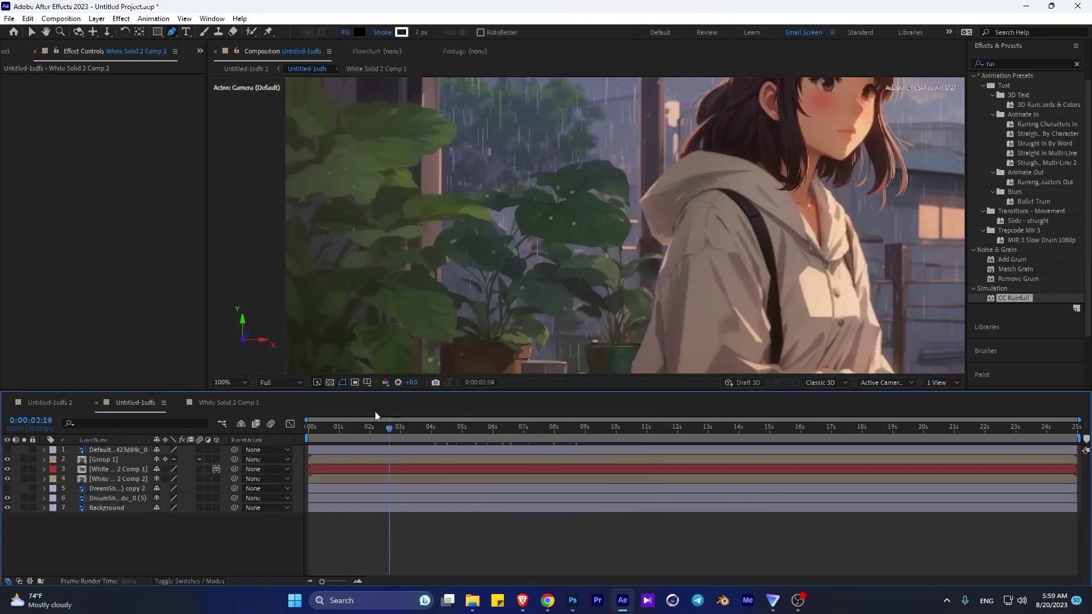
{"action": "scroll", "coordinate": [476, 265], "scroll_direction": "down", "scroll_amount": 1}
{"action": "key", "text": "space"}
Save the project as 121.aep on the Desktop, then scrub from 4:00 to 22:24.
{"action": "key", "text": "ctrl+s"}
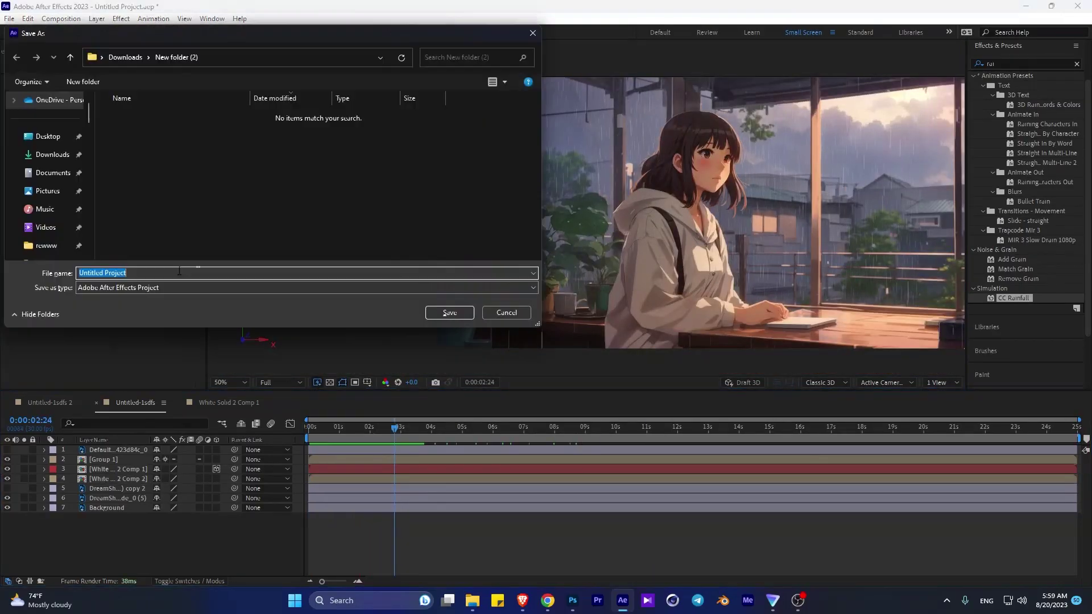
{"action": "type", "text": "121"}
{"action": "left_click", "coordinate": [47, 137]}
{"action": "key", "text": "Return"}
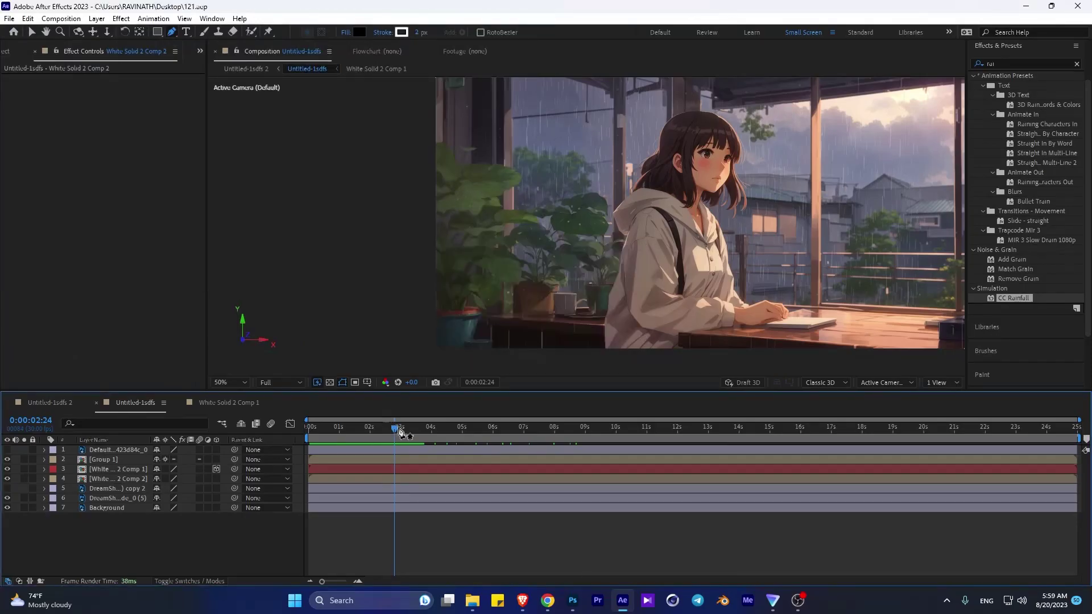
{"action": "left_click", "coordinate": [427, 433]}
{"action": "left_click_drag", "start_coordinate": [426, 436], "coordinate": [1009, 483]}
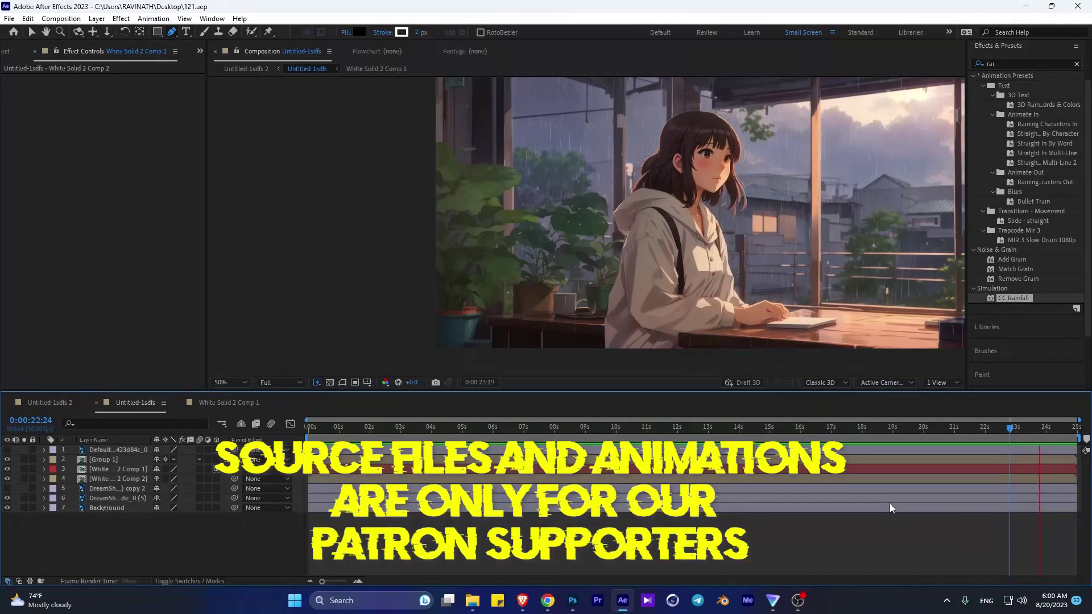
Inside Group 1, hide the other layers so only the long hair strands show.
{"action": "left_click", "coordinate": [7, 470]}
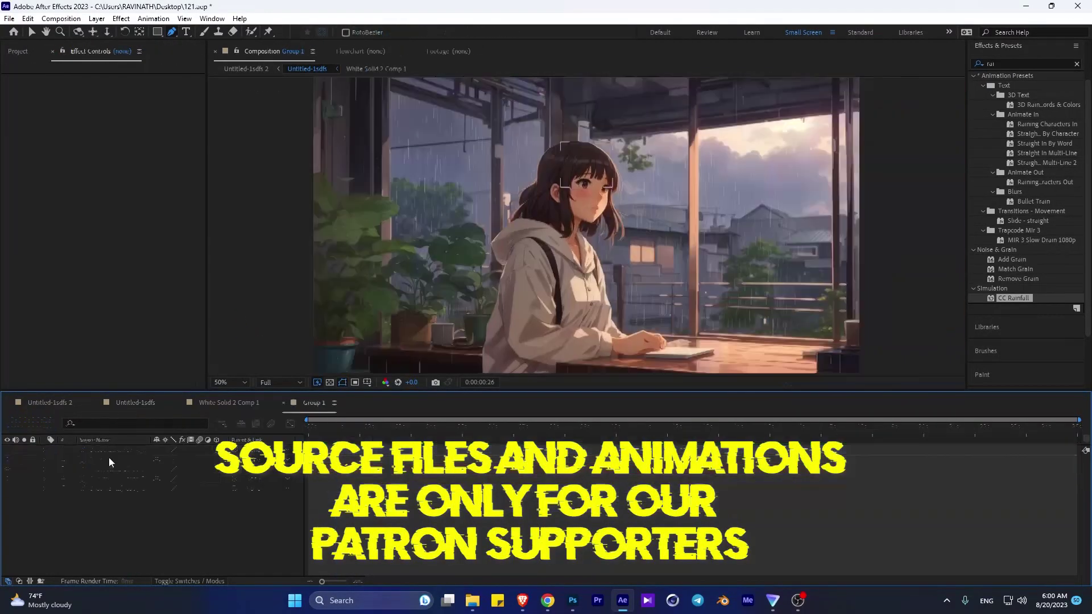
{"action": "double_click", "coordinate": [108, 458]}
{"action": "left_click", "coordinate": [100, 452]}
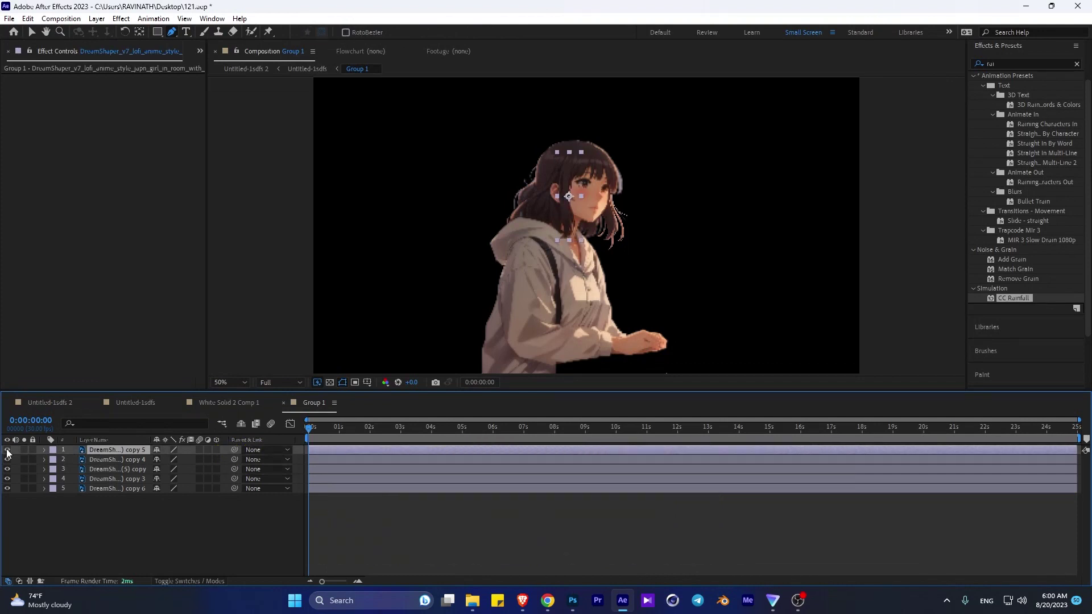
{"action": "key", "text": "F2"}
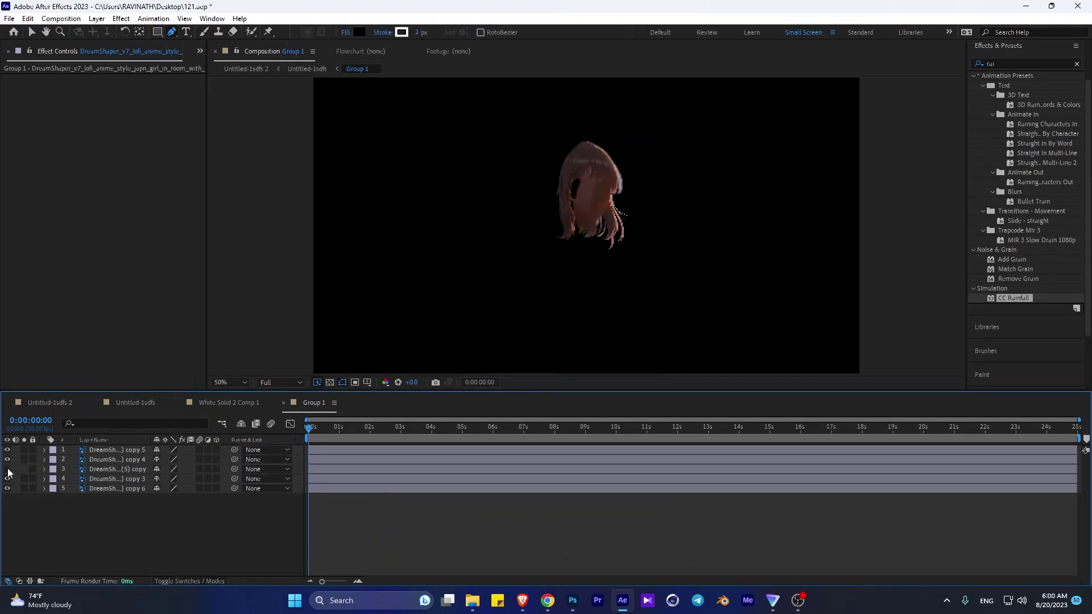
{"action": "left_click_drag", "start_coordinate": [7, 469], "coordinate": [8, 489]}
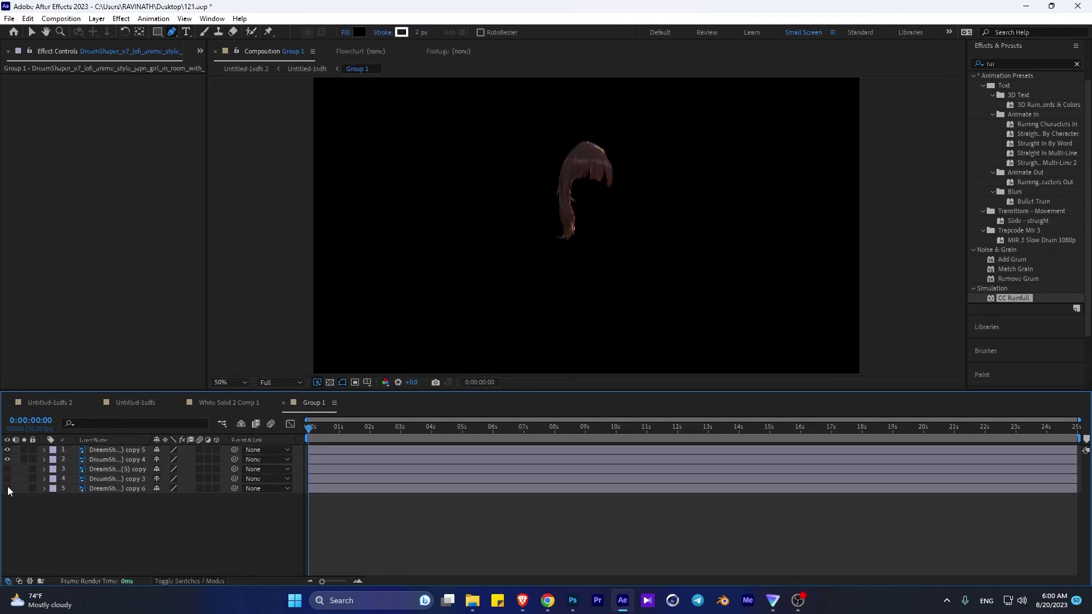
{"action": "left_click", "coordinate": [8, 460]}
{"action": "scroll", "coordinate": [590, 161], "scroll_direction": "up", "scroll_amount": 2}
{"action": "scroll", "coordinate": [590, 160], "scroll_direction": "up", "scroll_amount": 1}
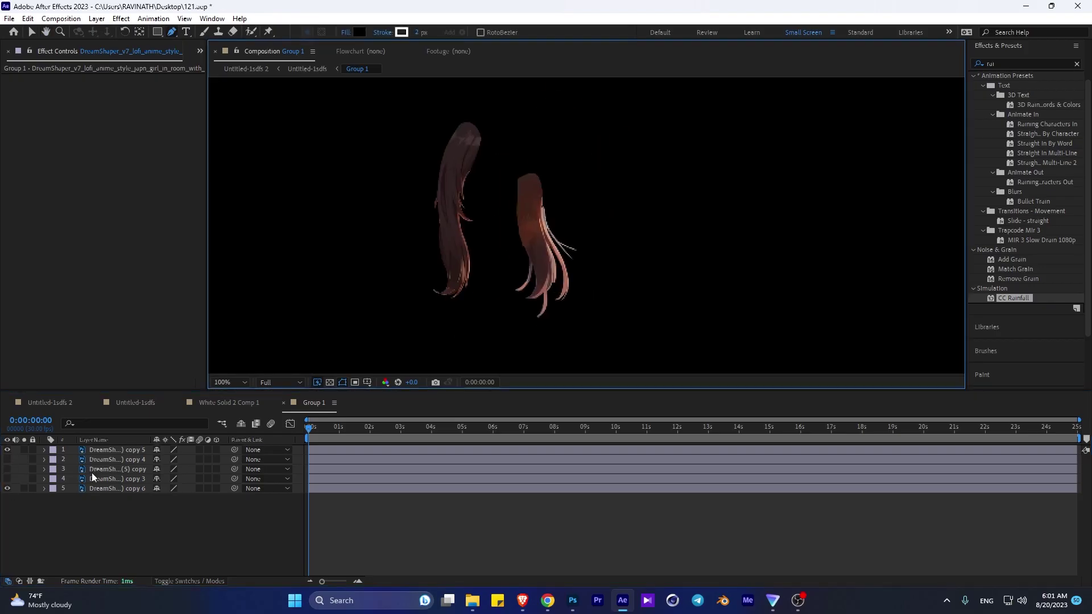
Place four puppet pins from top to end of the left hair strand.
{"action": "key", "text": "ctrl+p"}
{"action": "left_click", "coordinate": [470, 134]}
{"action": "left_click", "coordinate": [454, 172]}
{"action": "left_click", "coordinate": [451, 217]}
{"action": "left_click", "coordinate": [457, 258]}
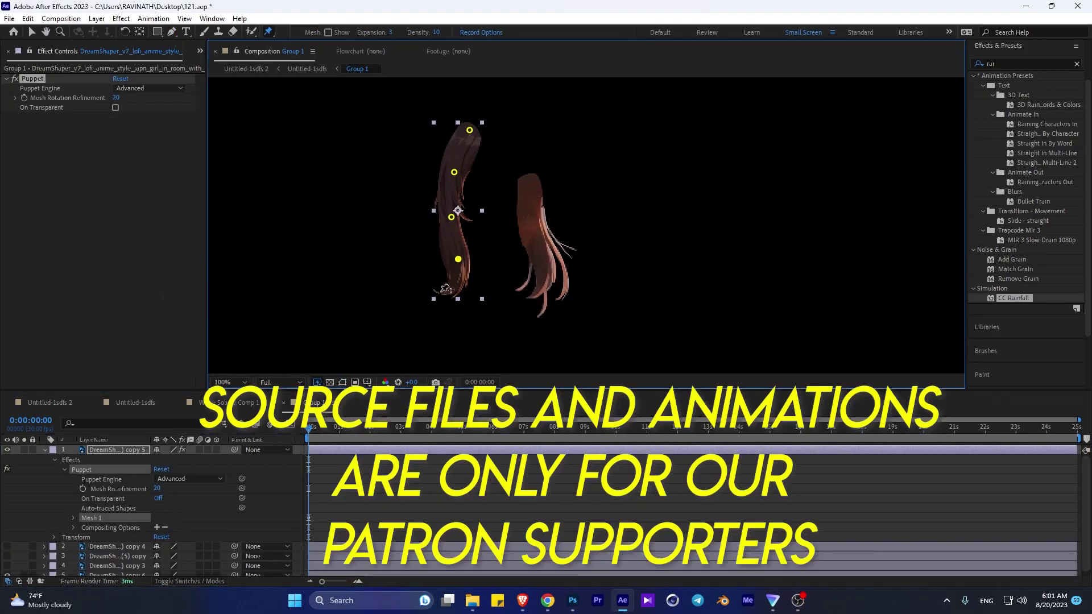
Select the right hair strand and place three puppet pins down it.
{"action": "key", "text": "v"}
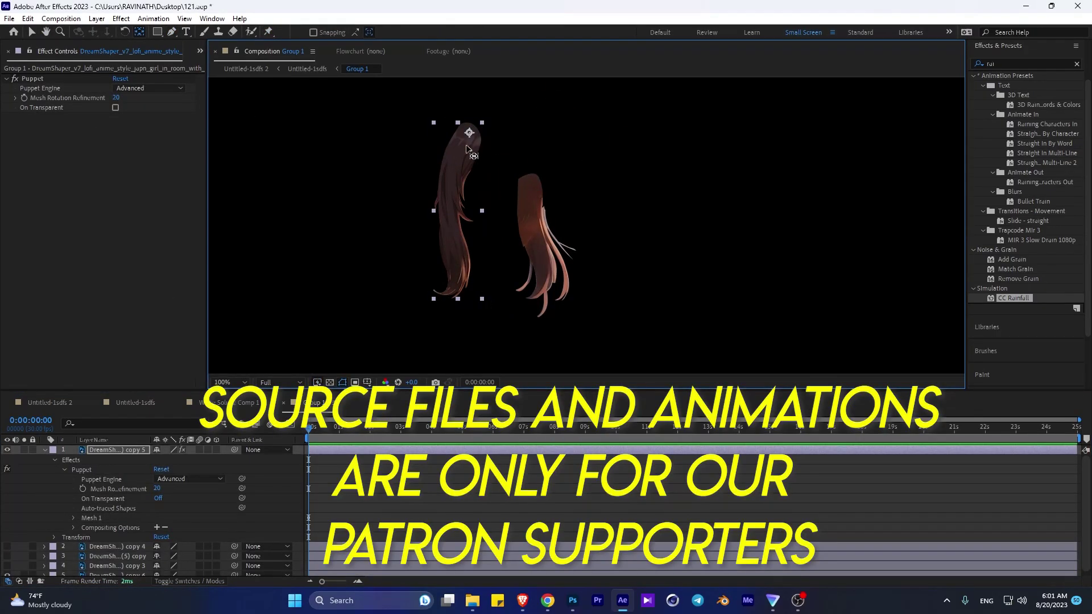
{"action": "left_click", "coordinate": [532, 238]}
{"action": "key", "text": "ctrl+p"}
{"action": "left_click", "coordinate": [530, 182]}
{"action": "left_click", "coordinate": [535, 221]}
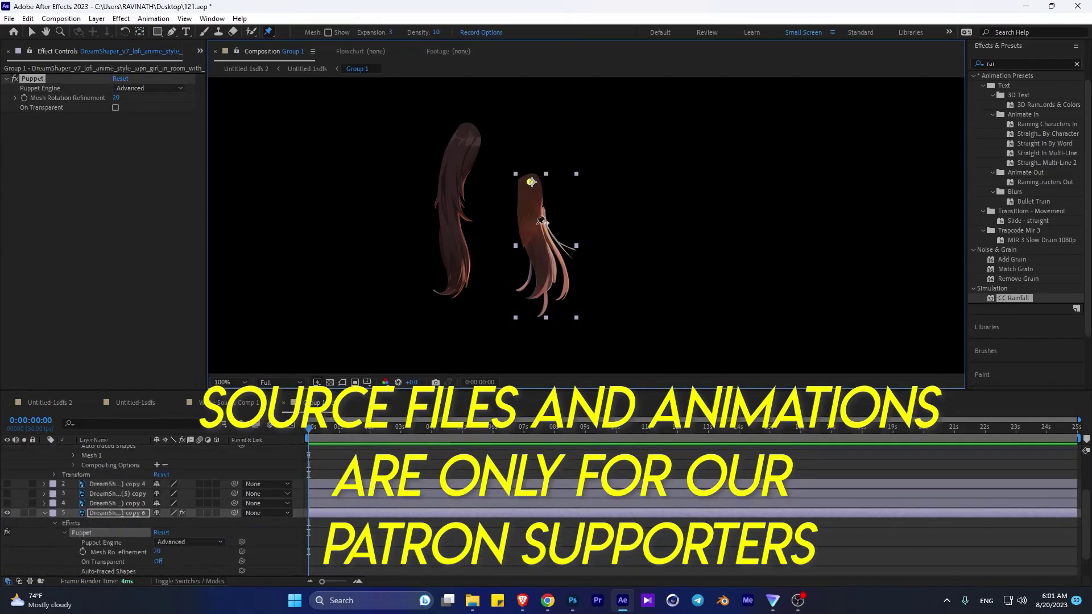
{"action": "left_click", "coordinate": [547, 256]}
{"action": "left_click", "coordinate": [455, 216]}
Switch to the main rainy-window scene and preview its animation.
{"action": "left_click", "coordinate": [9, 19]}
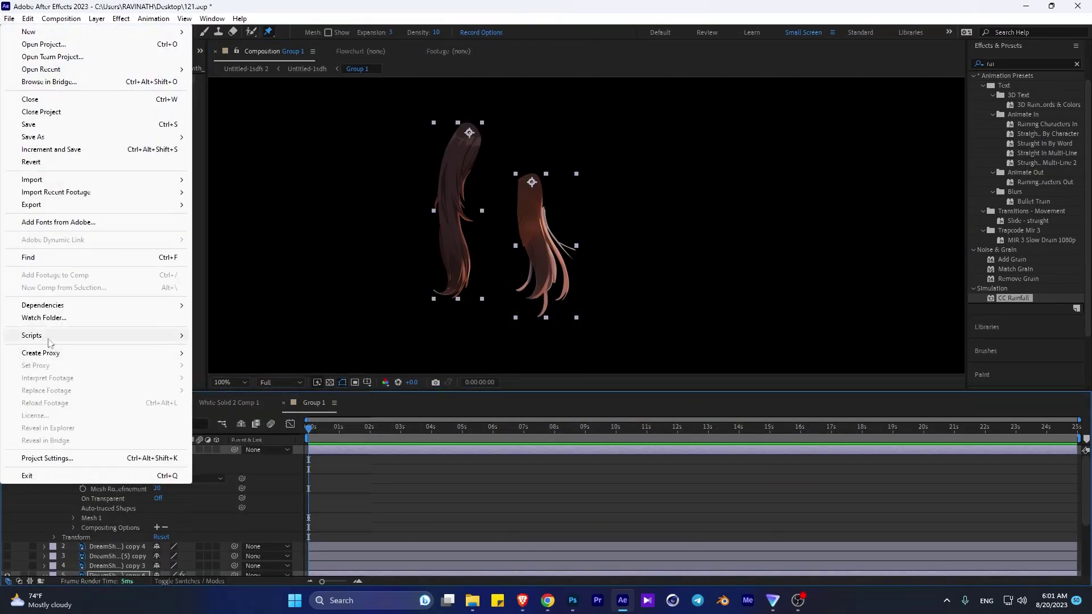
{"action": "left_click", "coordinate": [34, 41]}
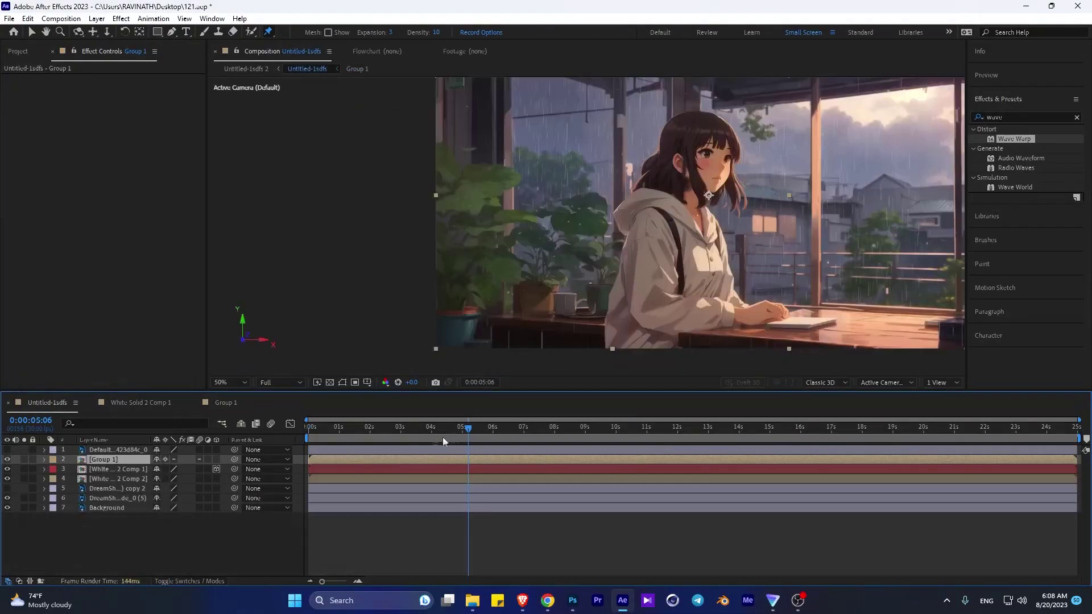
{"action": "left_click", "coordinate": [47, 402]}
{"action": "key", "text": "space"}
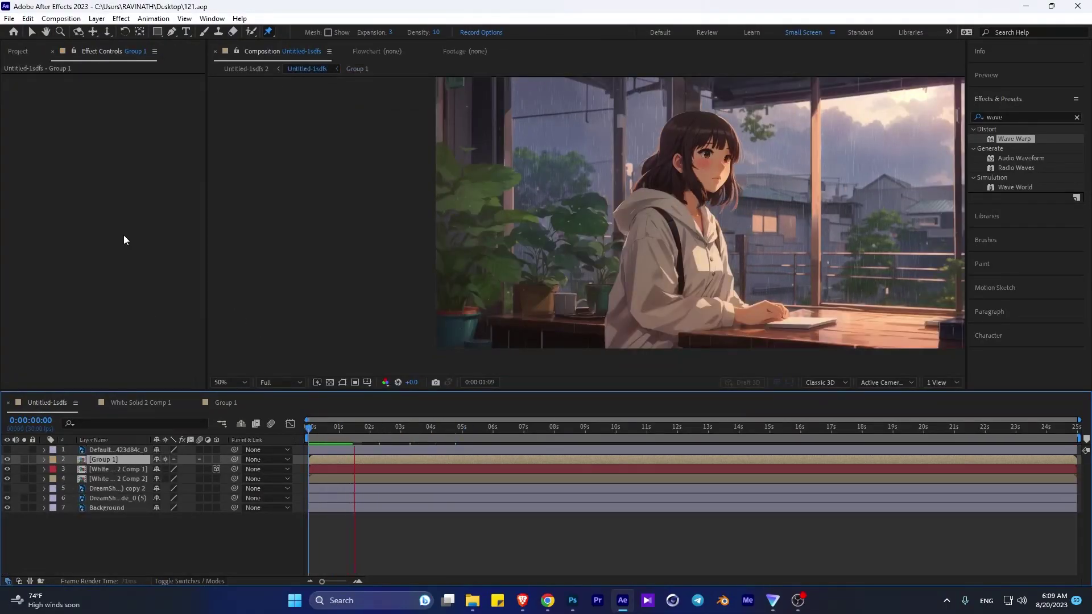
In Group 1, select MASTER_HR_controller and reveal its keyframed fall-off properties.
{"action": "left_click", "coordinate": [222, 401]}
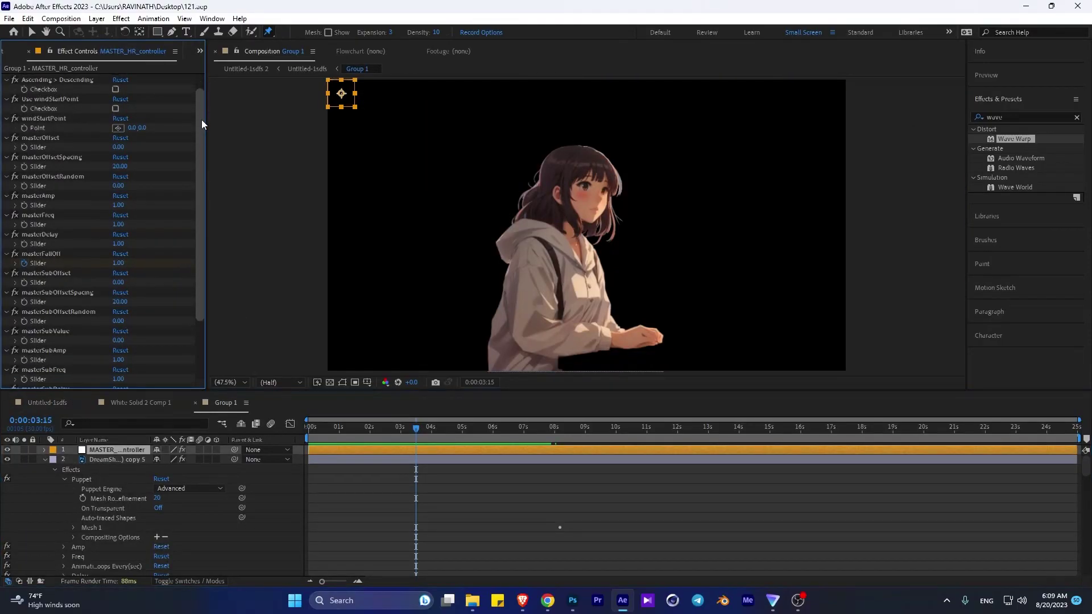
{"action": "scroll", "coordinate": [79, 354], "scroll_direction": "down", "scroll_amount": 2}
{"action": "key", "text": "ctrl+Down"}
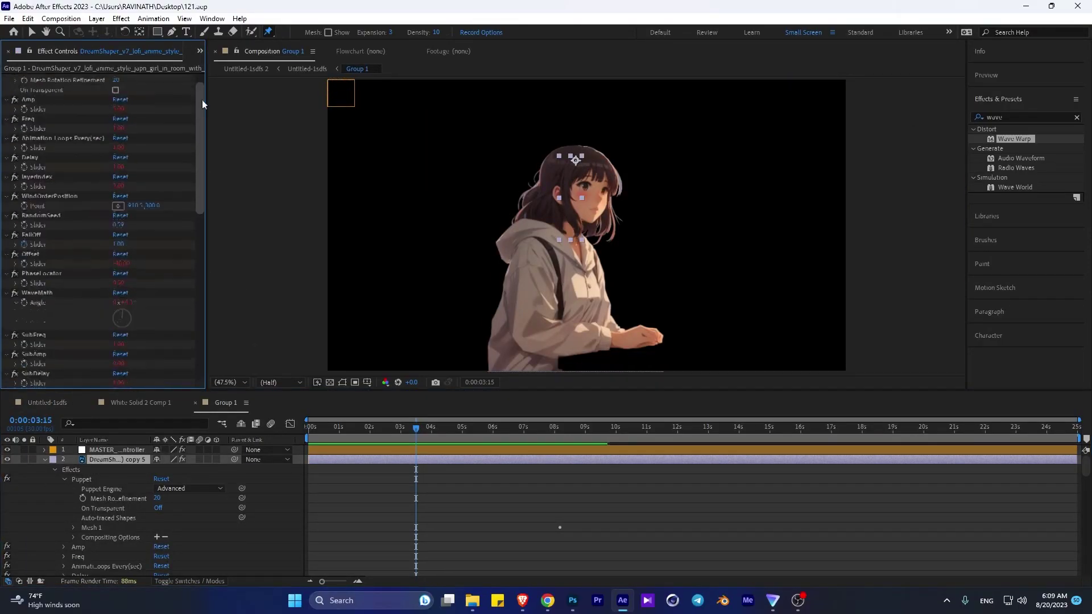
{"action": "key", "text": "ctrl+Up"}
{"action": "scroll", "coordinate": [170, 290], "scroll_direction": "down", "scroll_amount": 2}
{"action": "key", "text": "e"}
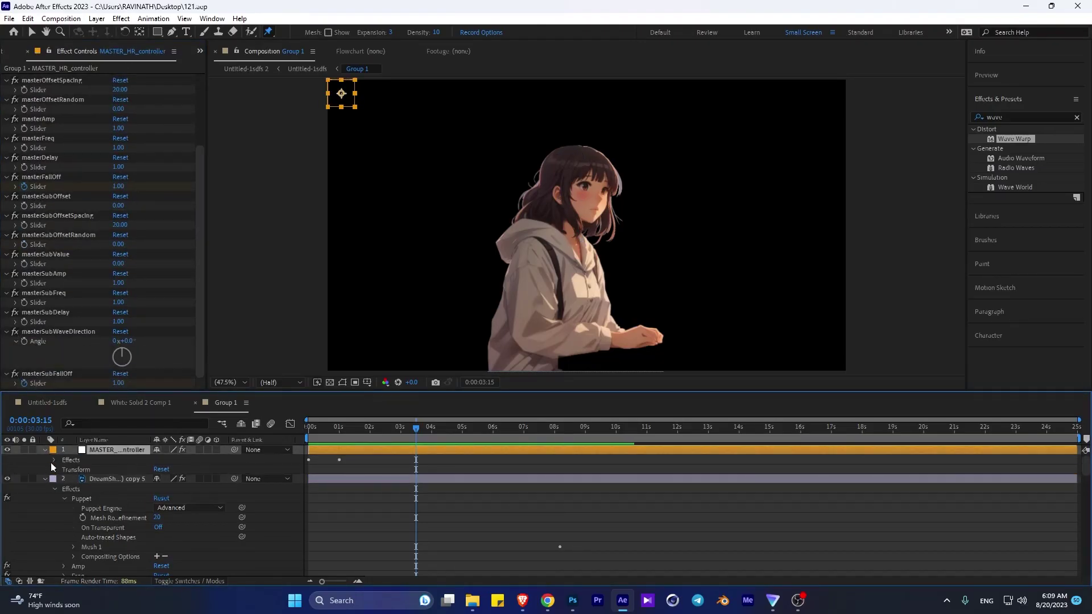
{"action": "scroll", "coordinate": [65, 498], "scroll_direction": "down", "scroll_amount": 2}
{"action": "left_click", "coordinate": [64, 517]}
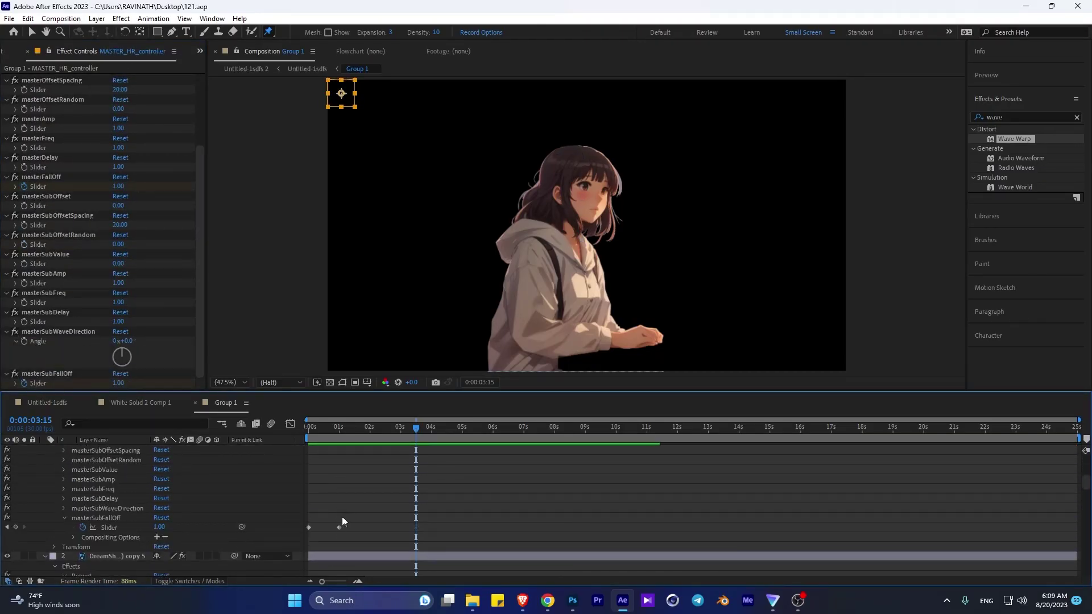
Drag the masterFallOff keyframe to 0:00 and preview the waving hair.
{"action": "left_click_drag", "start_coordinate": [342, 527], "coordinate": [425, 520]}
{"action": "key", "text": "space"}
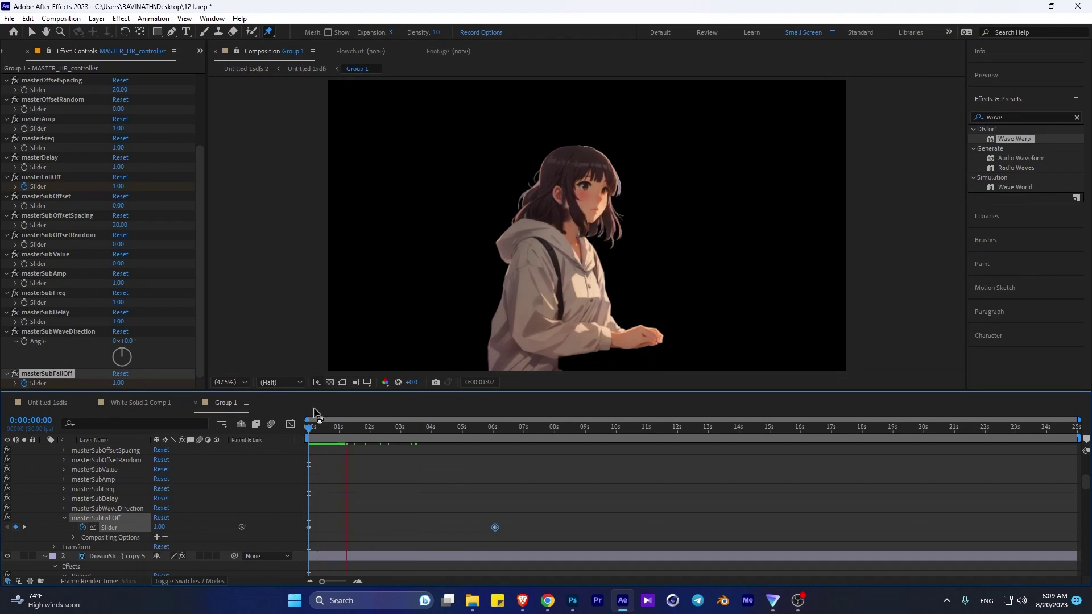
{"action": "scroll", "coordinate": [354, 506], "scroll_direction": "up", "scroll_amount": 3}
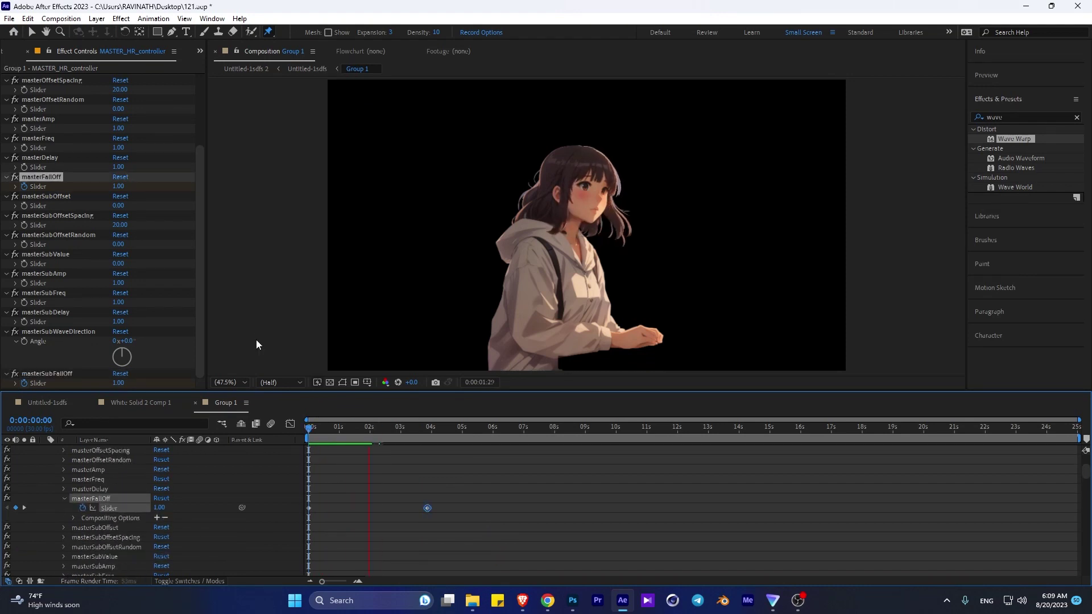
{"action": "left_click_drag", "start_coordinate": [427, 508], "coordinate": [311, 508]}
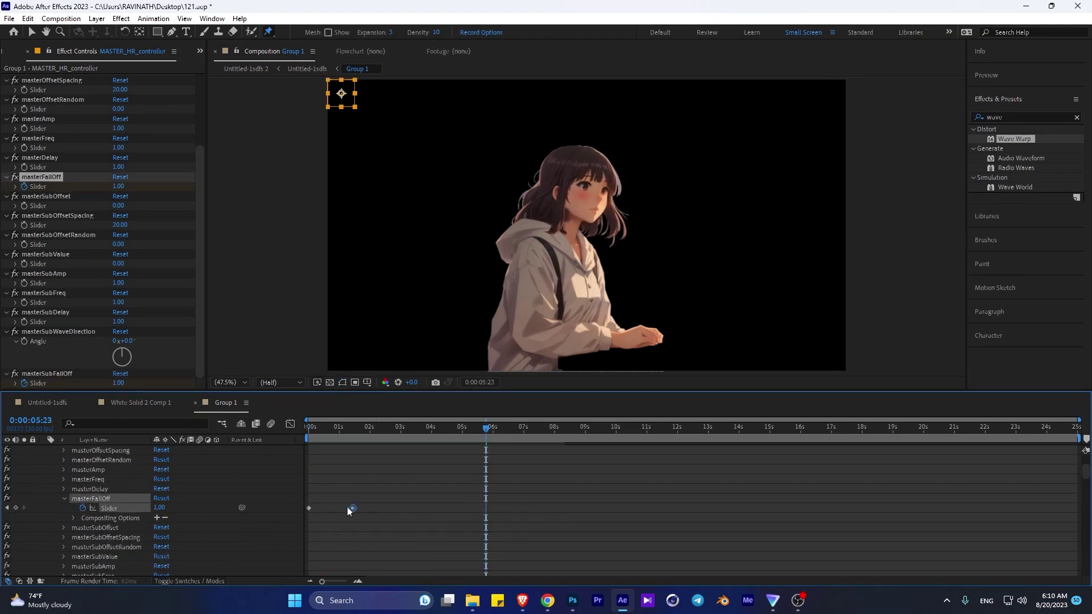
{"action": "scroll", "coordinate": [376, 484], "scroll_direction": "down", "scroll_amount": 5}
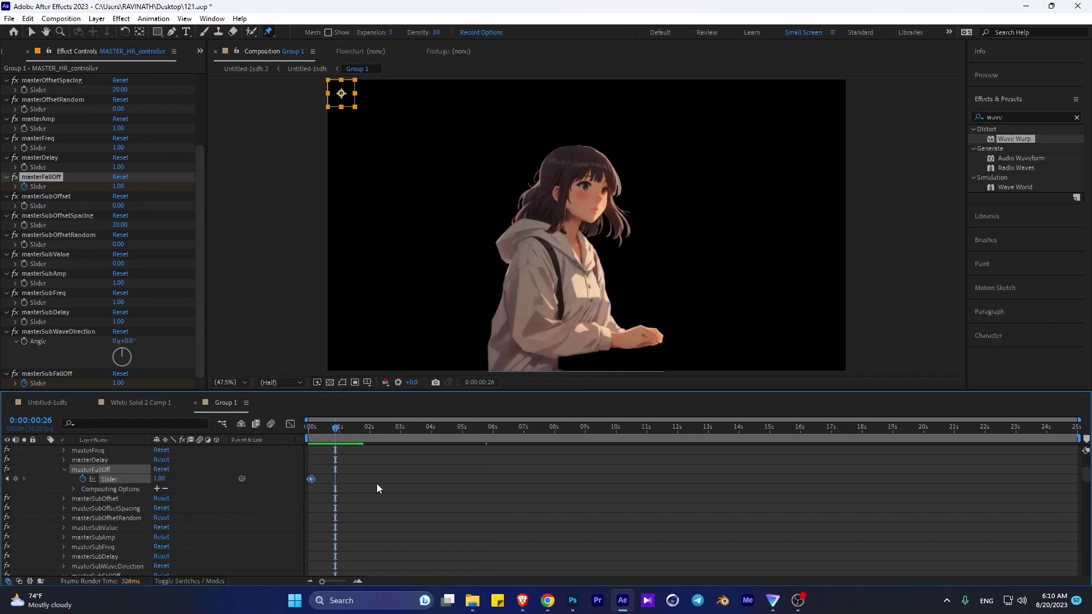
{"action": "key", "text": "space"}
Set the time marker near the start and preview the hair animation again.
{"action": "scroll", "coordinate": [376, 487], "scroll_direction": "up", "scroll_amount": 3}
{"action": "scroll", "coordinate": [56, 491], "scroll_direction": "up", "scroll_amount": 2}
{"action": "scroll", "coordinate": [55, 492], "scroll_direction": "down", "scroll_amount": 6}
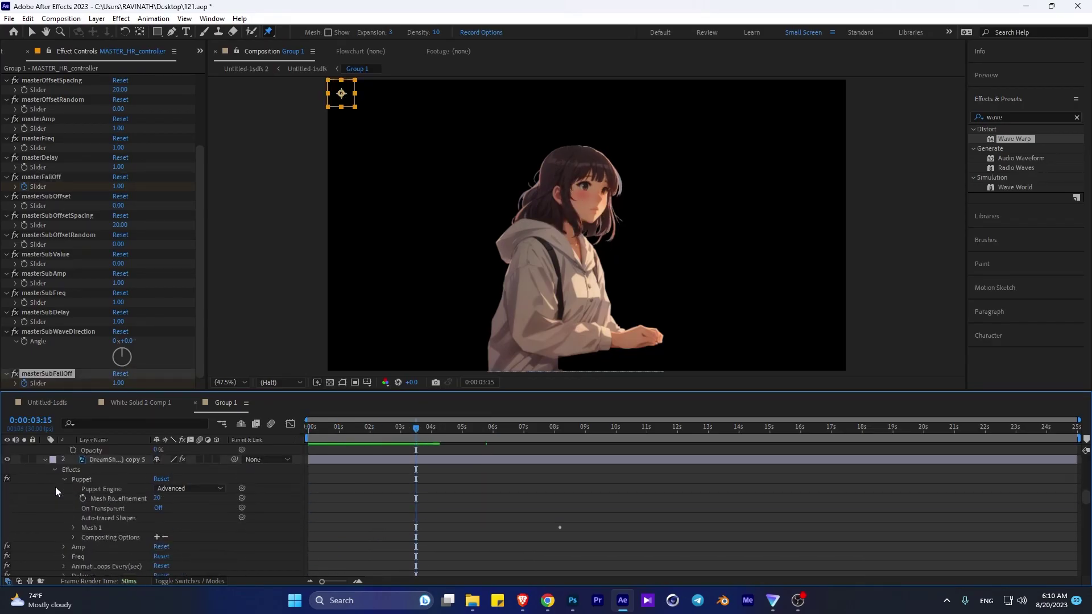
{"action": "scroll", "coordinate": [56, 487], "scroll_direction": "down", "scroll_amount": 3}
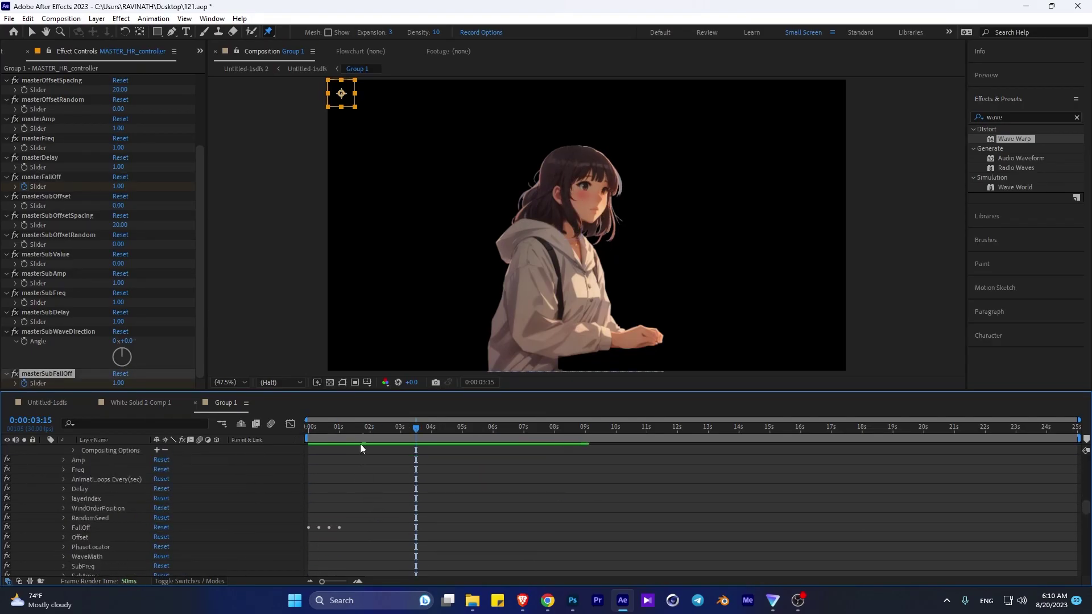
{"action": "left_click", "coordinate": [310, 438]}
{"action": "left_click_drag", "start_coordinate": [311, 438], "coordinate": [340, 441]}
{"action": "scroll", "coordinate": [377, 513], "scroll_direction": "up", "scroll_amount": 2}
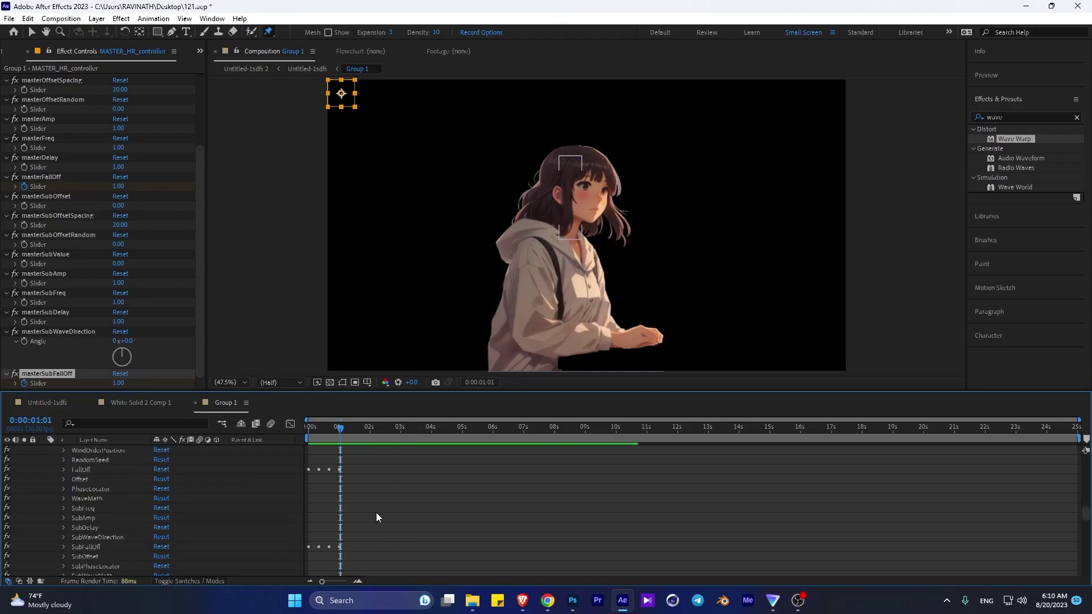
{"action": "scroll", "coordinate": [377, 513], "scroll_direction": "up", "scroll_amount": 3}
{"action": "scroll", "coordinate": [377, 512], "scroll_direction": "down", "scroll_amount": 3}
{"action": "scroll", "coordinate": [376, 513], "scroll_direction": "down", "scroll_amount": 2}
{"action": "scroll", "coordinate": [376, 513], "scroll_direction": "down", "scroll_amount": 3}
{"action": "key", "text": "space"}
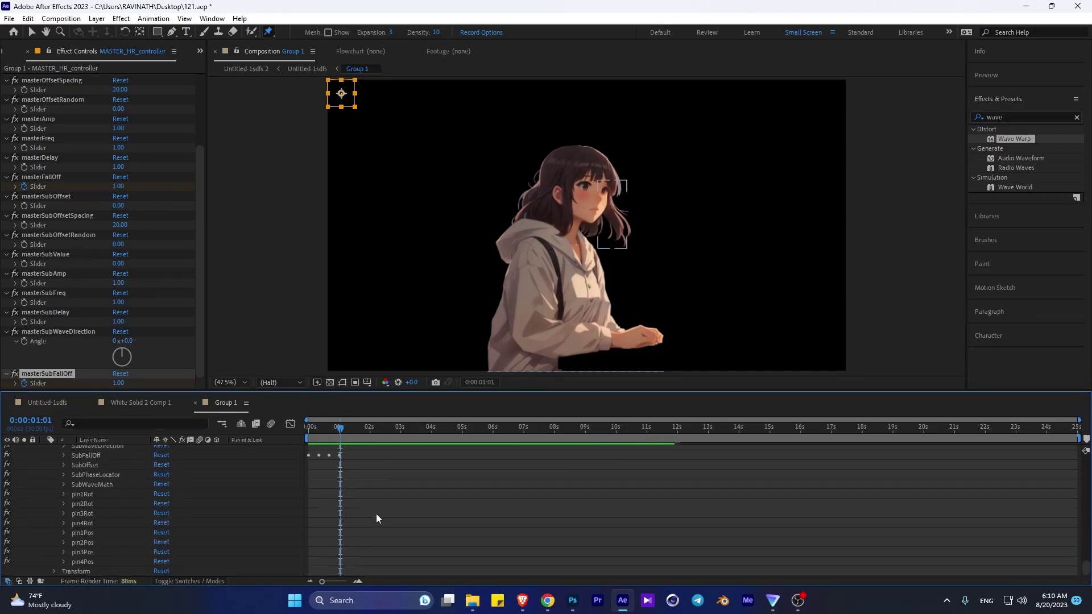
Reopen Group 1, collapse the layer properties and select hair layer copy 6.
{"action": "left_click", "coordinate": [43, 402]}
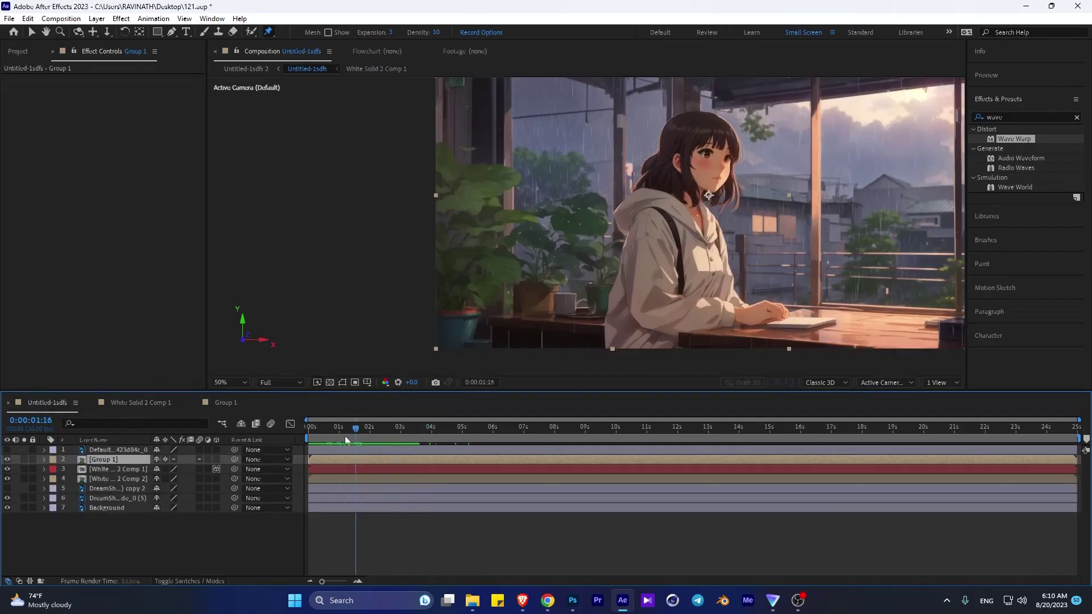
{"action": "double_click", "coordinate": [97, 460]}
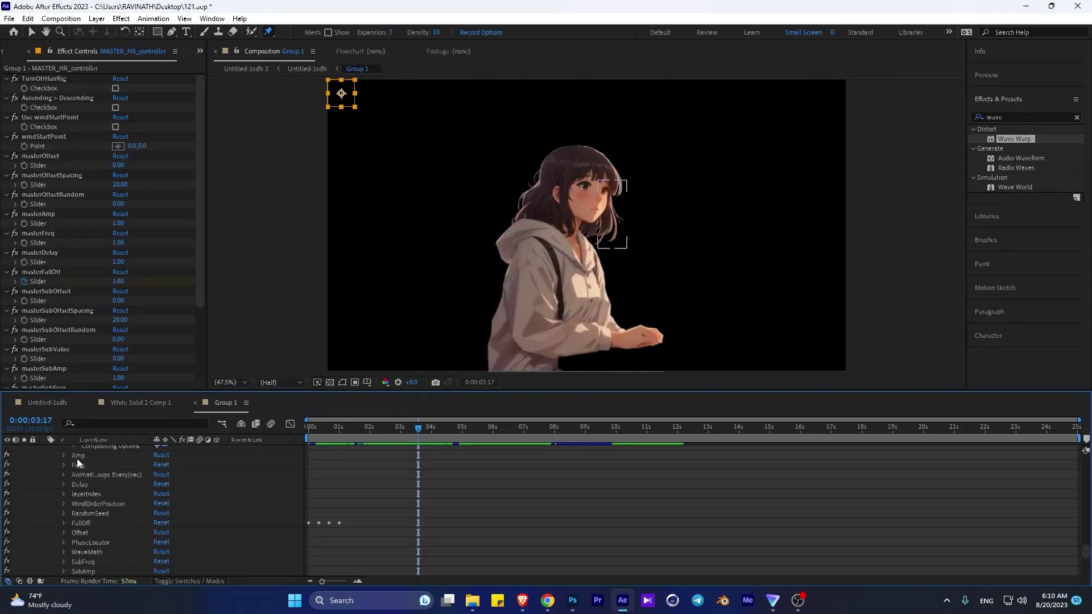
{"action": "left_click", "coordinate": [45, 474]}
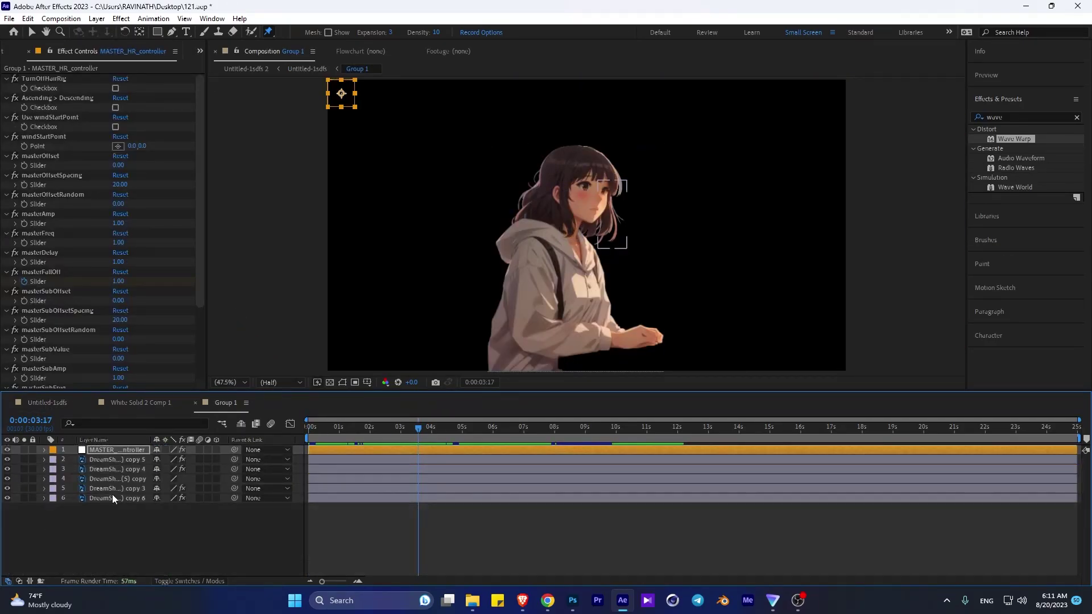
{"action": "left_click", "coordinate": [112, 497]}
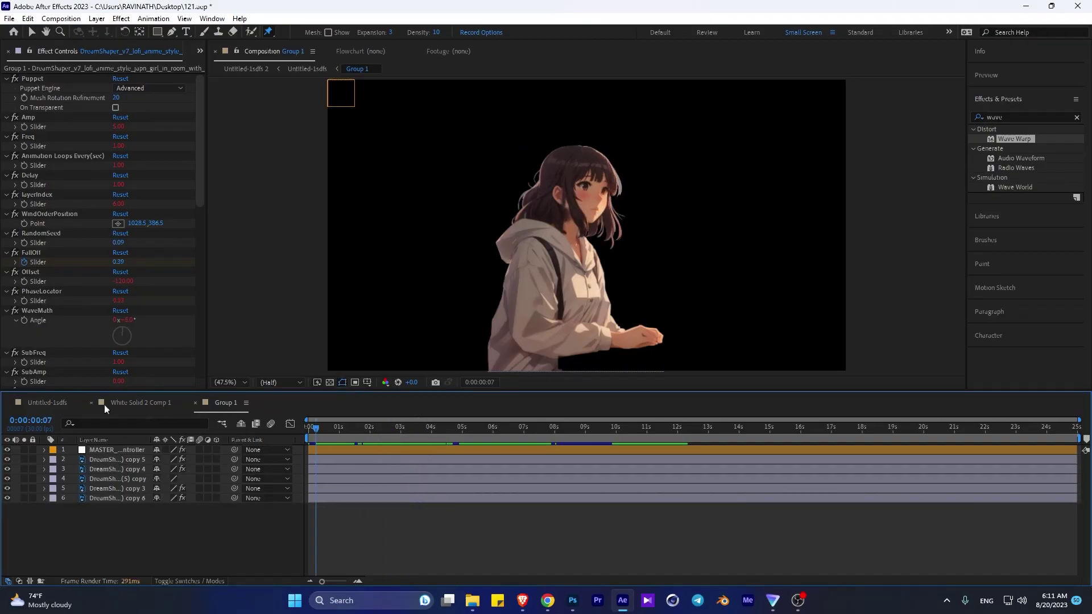
Delete the hair controller layer and clear the broken expression effects from the hair.
{"action": "left_click", "coordinate": [43, 403]}
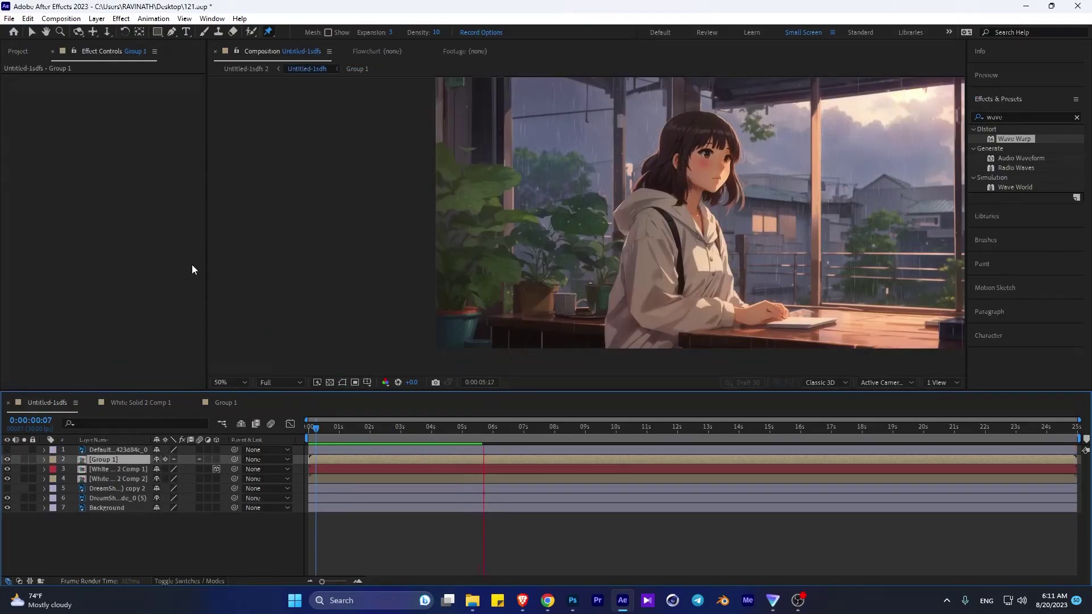
{"action": "scroll", "coordinate": [587, 260], "scroll_direction": "up", "scroll_amount": 2}
{"action": "left_click", "coordinate": [219, 402]}
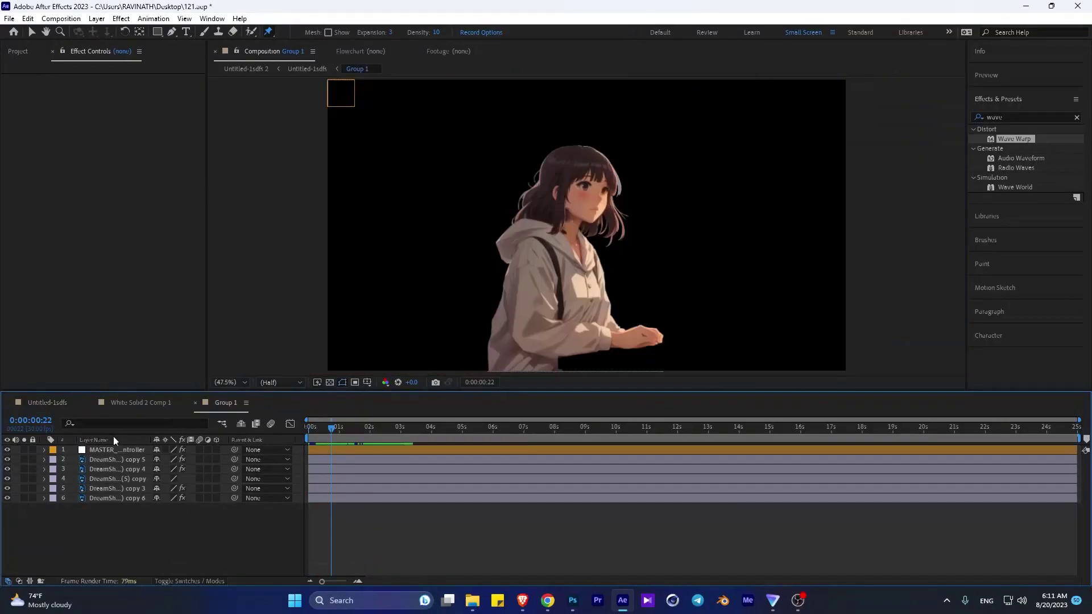
{"action": "left_click", "coordinate": [108, 450]}
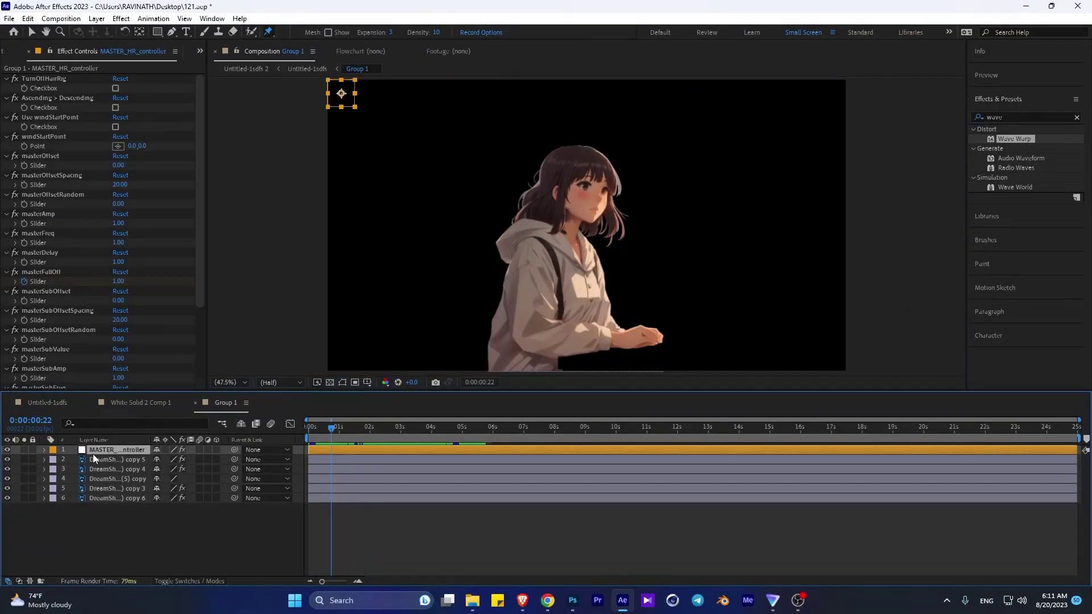
{"action": "key", "text": "Delete"}
{"action": "key", "text": "ctrl+Up"}
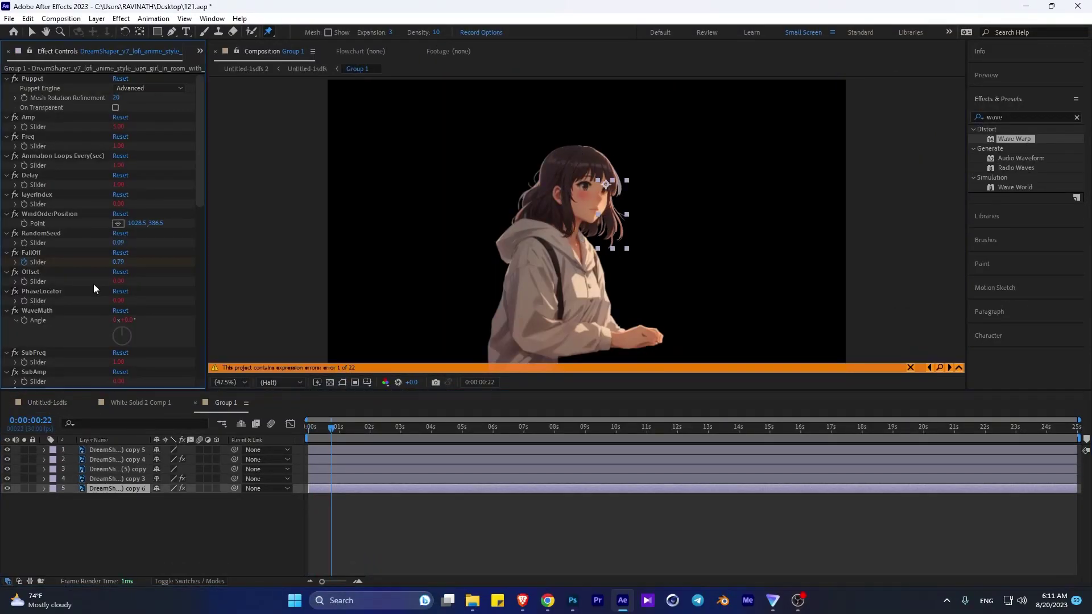
{"action": "key", "text": "ctrl+a"}
{"action": "key", "text": "Delete"}
{"action": "left_click", "coordinate": [108, 449]}
Set the top hair layer's Wave Warp speed to 0.5.
{"action": "left_click", "coordinate": [114, 172]}
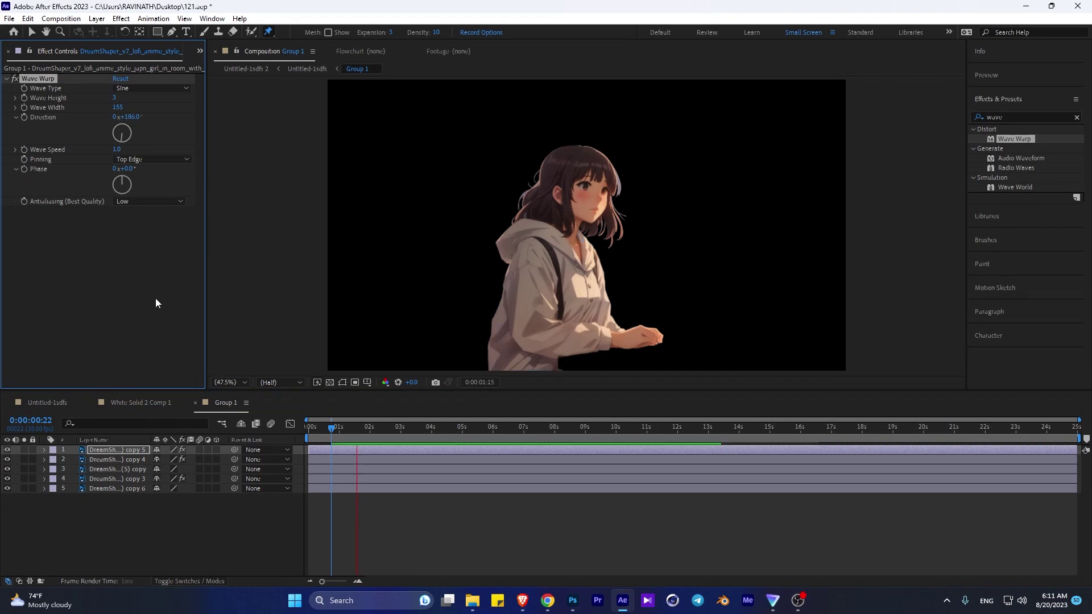
{"action": "left_click", "coordinate": [152, 313]}
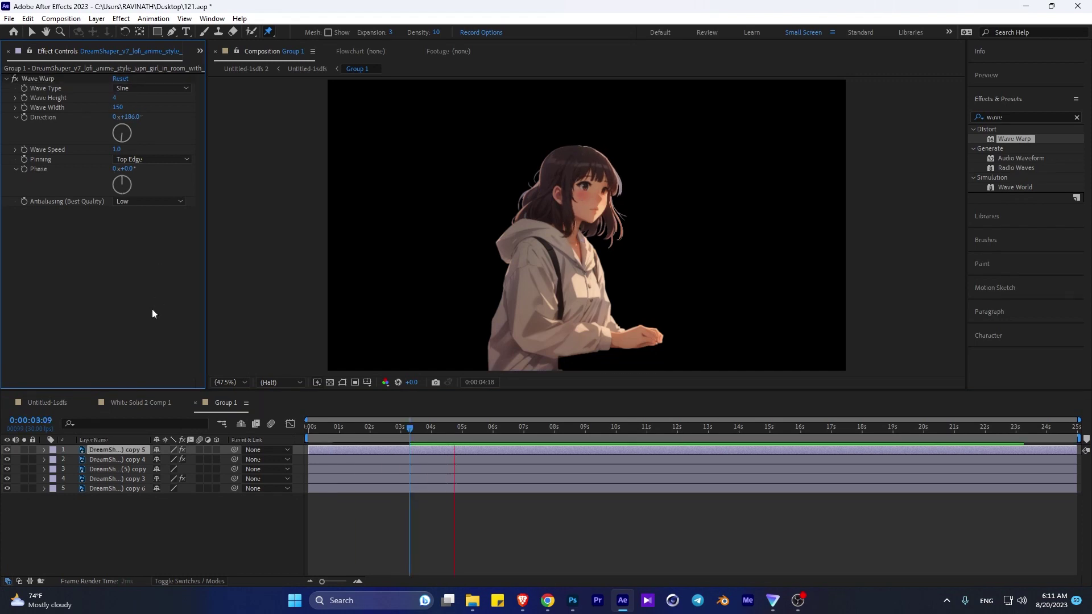
{"action": "left_click", "coordinate": [117, 149]}
{"action": "type", "text": "0.5"}
{"action": "key", "text": "Return"}
{"action": "left_click", "coordinate": [318, 427]}
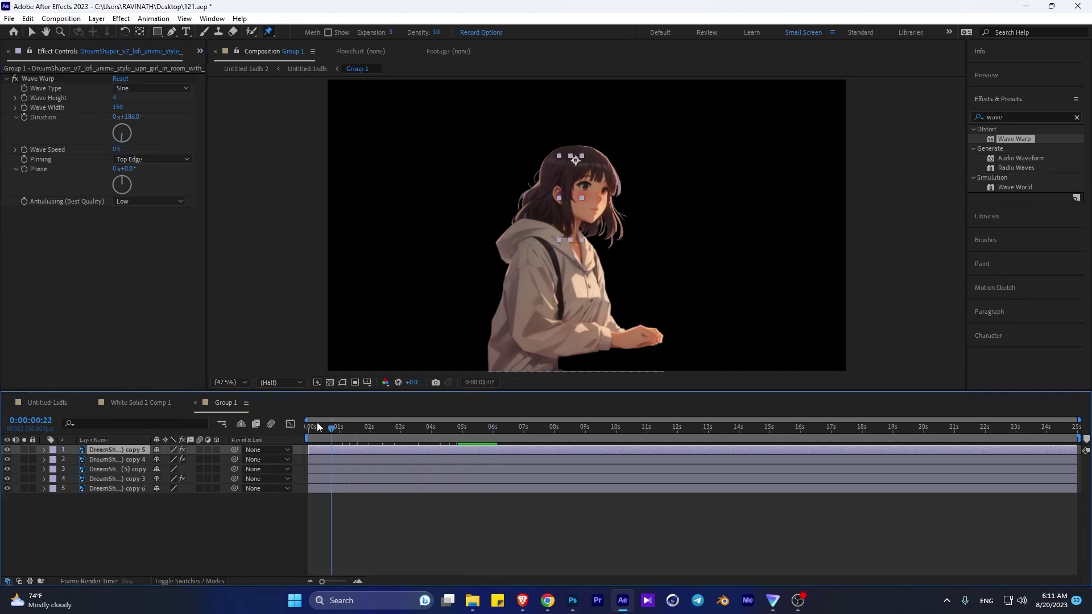
Copy the Wave Warp onto layer 5 and turn its direction to 264°.
{"action": "left_click", "coordinate": [39, 79]}
{"action": "key", "text": "ctrl+c"}
{"action": "left_click", "coordinate": [107, 488]}
{"action": "key", "text": "ctrl+v"}
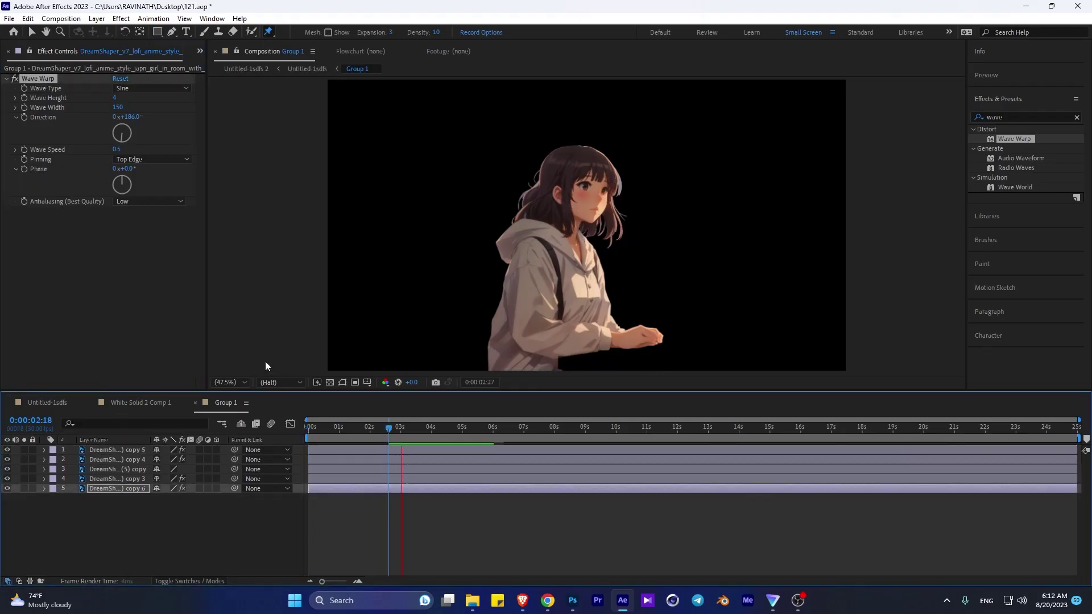
{"action": "left_click", "coordinate": [132, 146]}
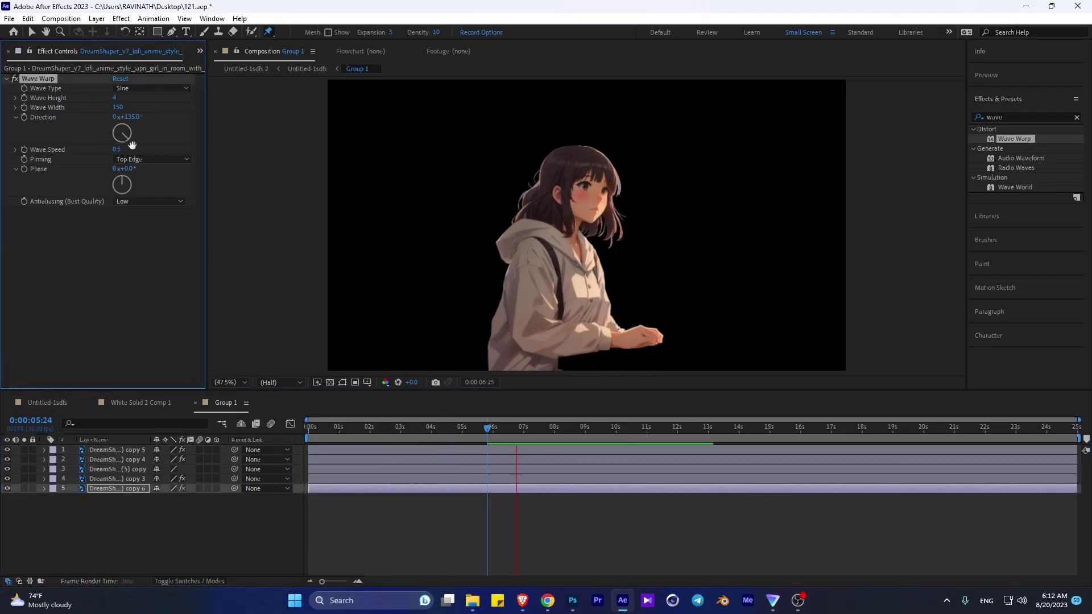
{"action": "left_click_drag", "start_coordinate": [131, 146], "coordinate": [103, 136]}
Check Untitled-1sdfs near 11 s at Fit zoom, then open and close White Solid 2 Comp 1.
{"action": "left_click", "coordinate": [48, 402]}
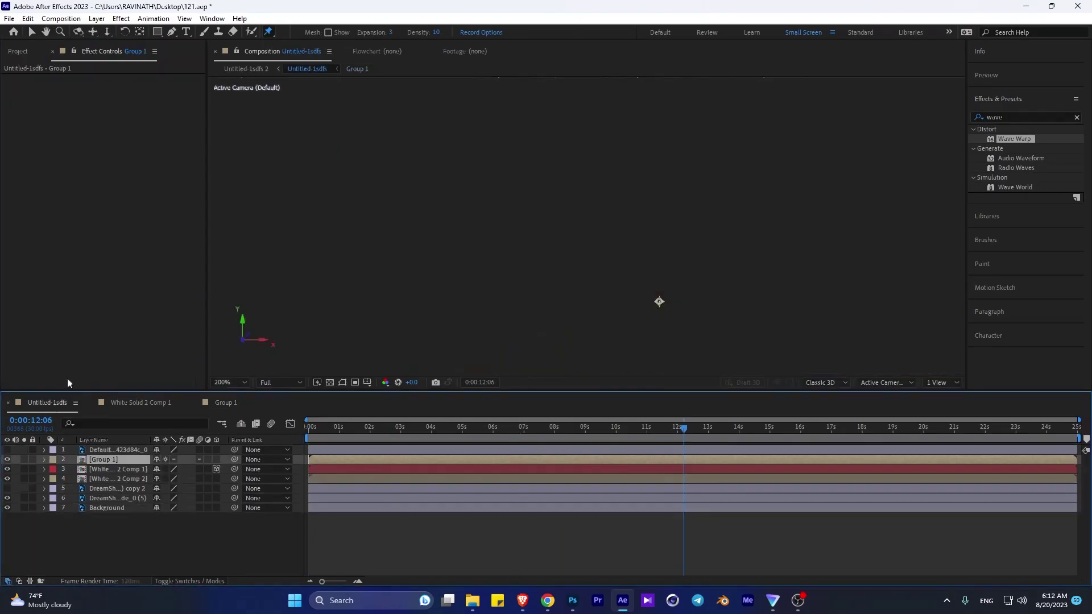
{"action": "left_click", "coordinate": [652, 428]}
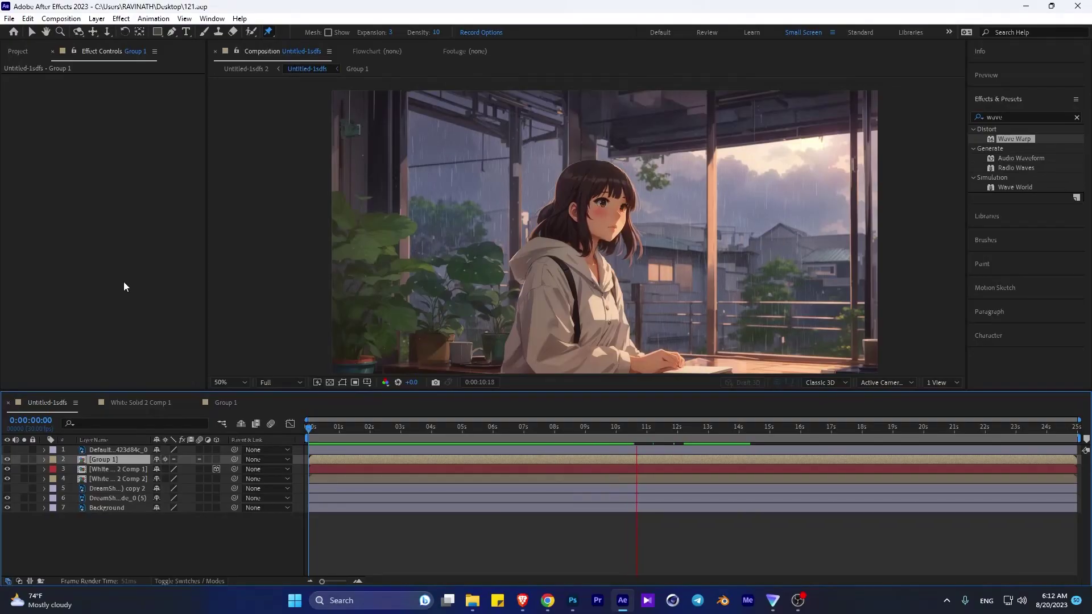
{"action": "left_click", "coordinate": [229, 382]}
{"action": "left_click", "coordinate": [245, 197]}
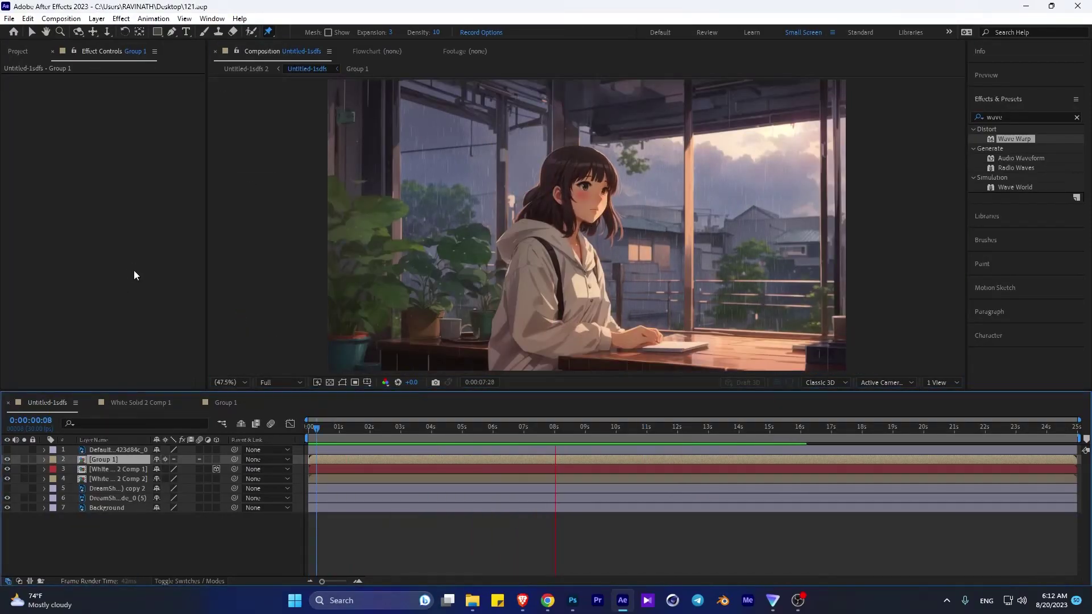
{"action": "left_click", "coordinate": [140, 402]}
{"action": "left_click", "coordinate": [91, 402]}
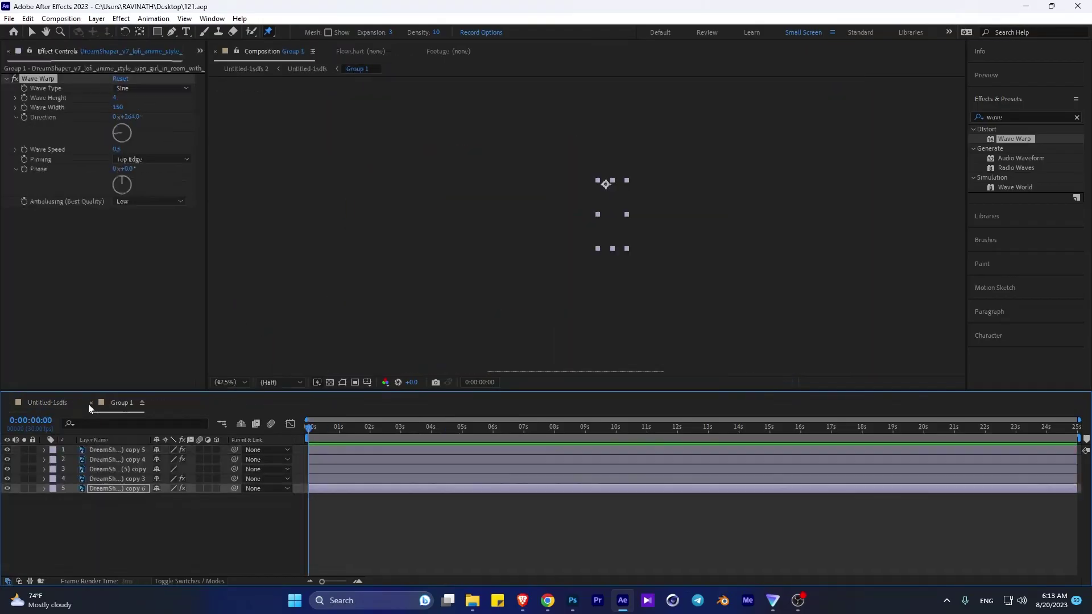
Pre-compose face layer 3, open the precomp and duplicate the layer three times.
{"action": "left_click", "coordinate": [116, 469]}
{"action": "key", "text": "ctrl+shift+c"}
{"action": "key", "text": "Return"}
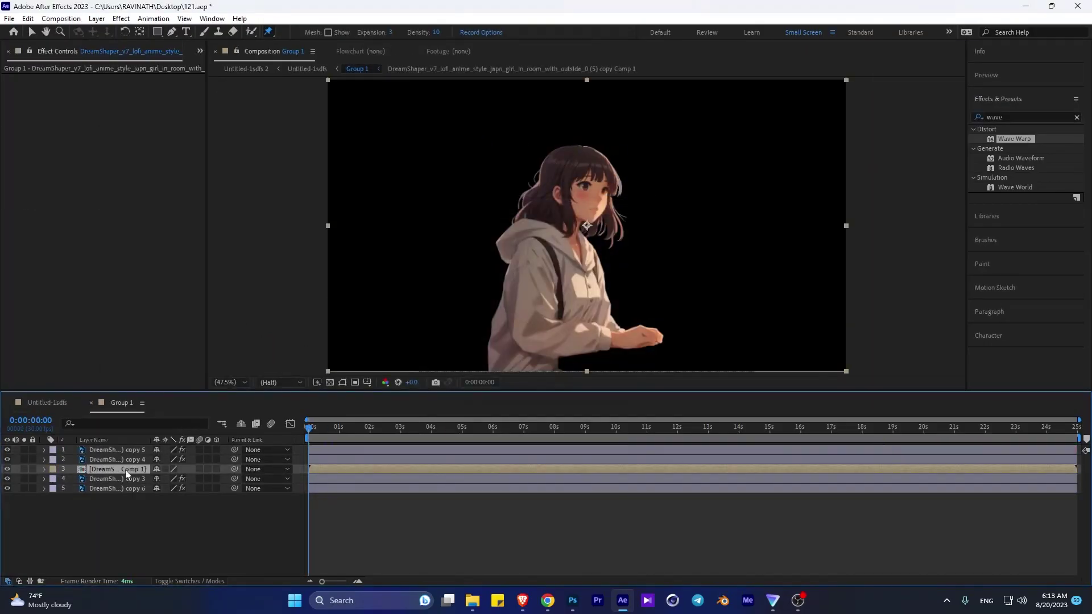
{"action": "double_click", "coordinate": [117, 469]}
{"action": "key", "text": "ctrl+d"}
{"action": "key", "text": "ctrl+d"}
{"action": "key", "text": "ctrl+d"}
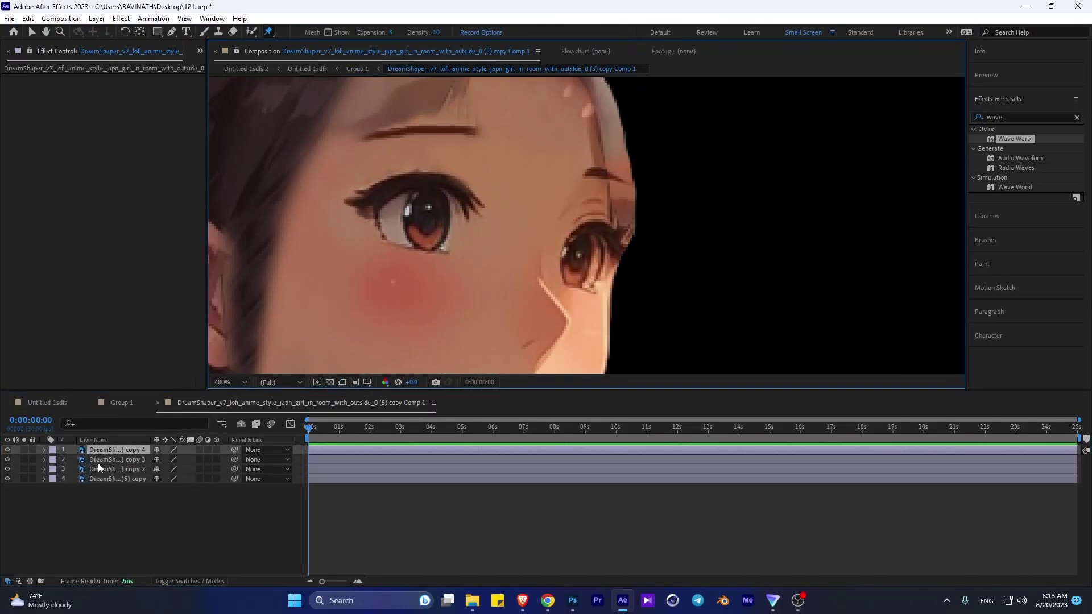
Open the bottom copy in the Layer panel and Clone Stamp skin over both eyes.
{"action": "key", "text": "ctrl+b"}
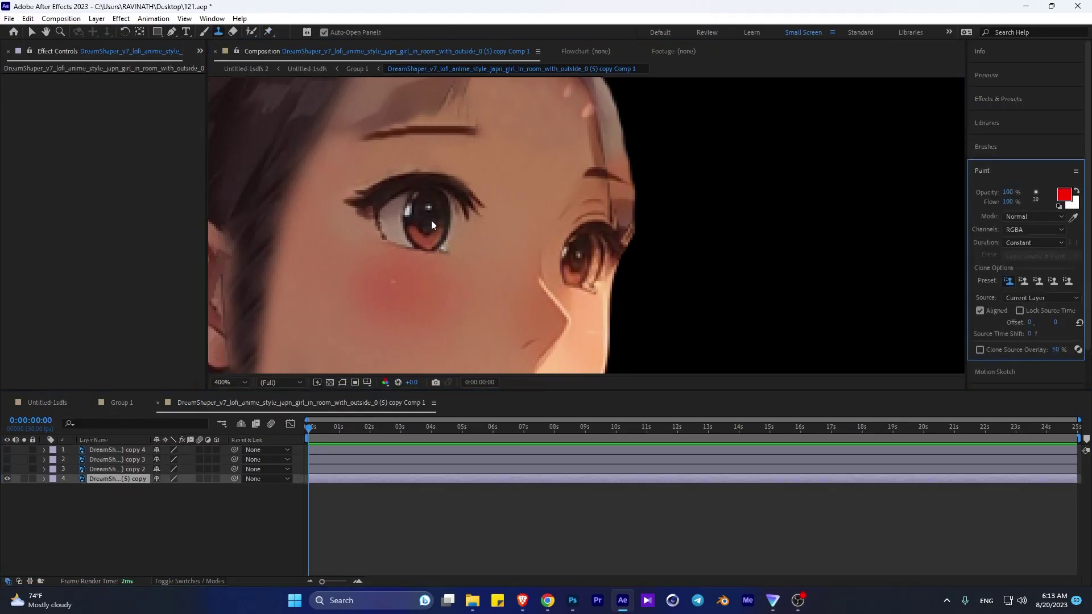
{"action": "double_click", "coordinate": [152, 477]}
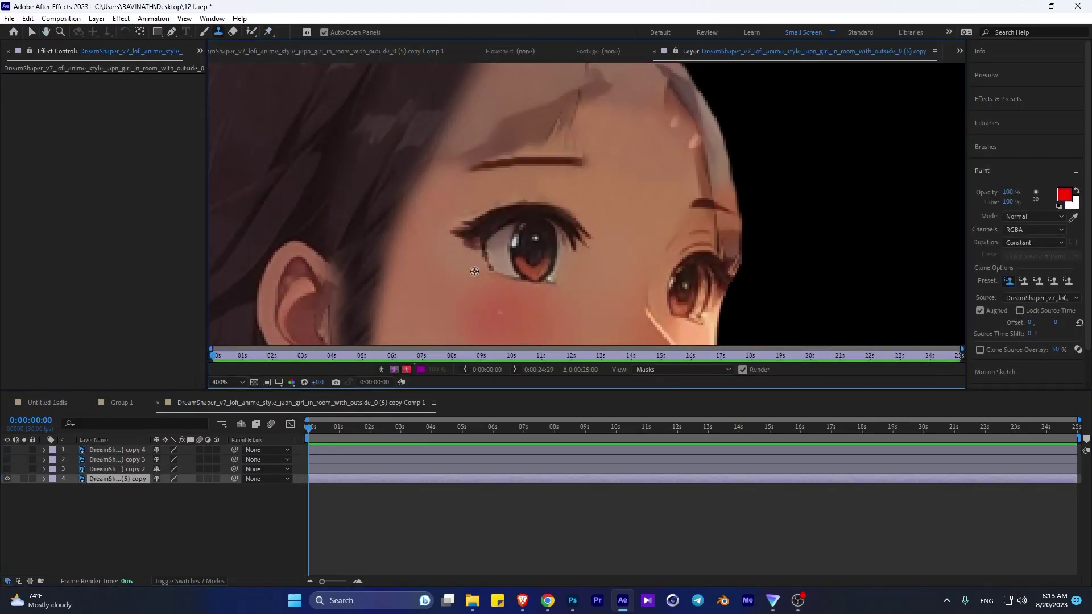
{"action": "left_click_drag", "start_coordinate": [474, 272], "coordinate": [449, 242]}
{"action": "mouse_move", "coordinate": [455, 259]}
{"action": "left_mouse_down"}
{"action": "mouse_move", "coordinate": [444, 245]}
{"action": "mouse_move", "coordinate": [452, 247]}
{"action": "left_mouse_up"}
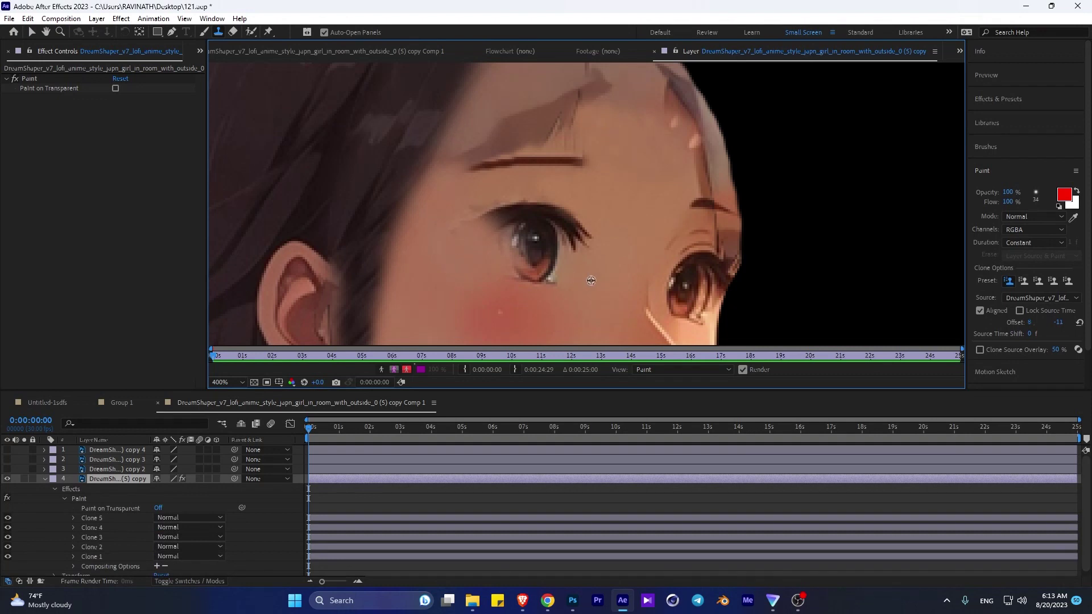
{"action": "left_click", "coordinate": [591, 281], "text": "alt"}
{"action": "left_click_drag", "start_coordinate": [569, 216], "coordinate": [517, 279]}
{"action": "left_click_drag", "start_coordinate": [534, 244], "coordinate": [569, 289]}
{"action": "left_click_drag", "start_coordinate": [574, 239], "coordinate": [506, 228]}
{"action": "left_click_drag", "start_coordinate": [545, 187], "coordinate": [495, 239]}
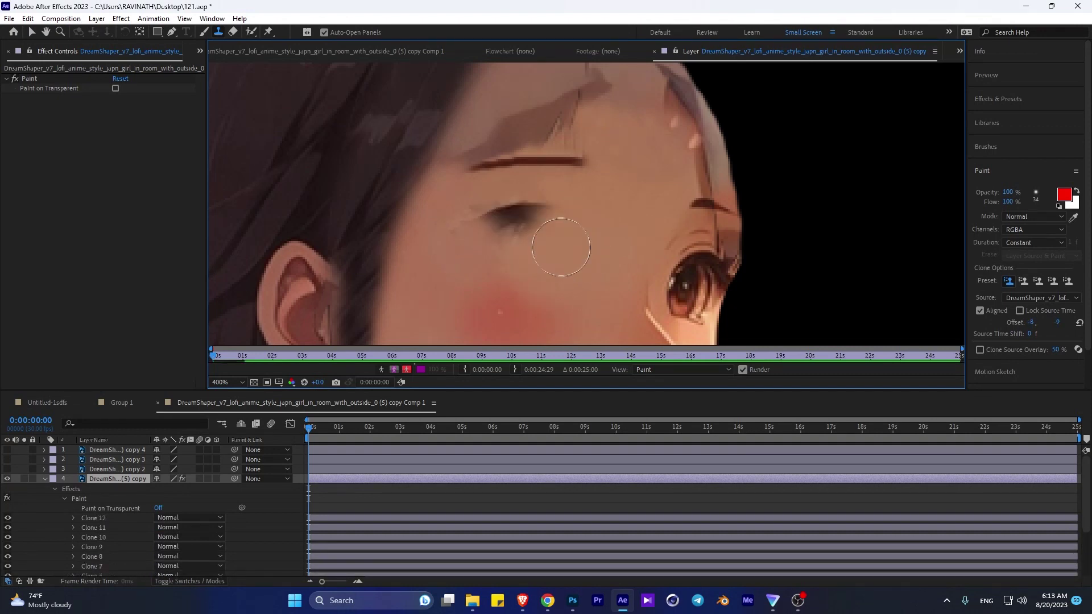
Resample skin and clone out the leftover eye and dark hair remnants.
{"action": "left_click", "coordinate": [561, 247], "text": "alt"}
{"action": "mouse_move", "coordinate": [557, 227]}
{"action": "left_mouse_down"}
{"action": "mouse_move", "coordinate": [500, 210]}
{"action": "mouse_move", "coordinate": [487, 231]}
{"action": "mouse_move", "coordinate": [469, 224]}
{"action": "left_mouse_up"}
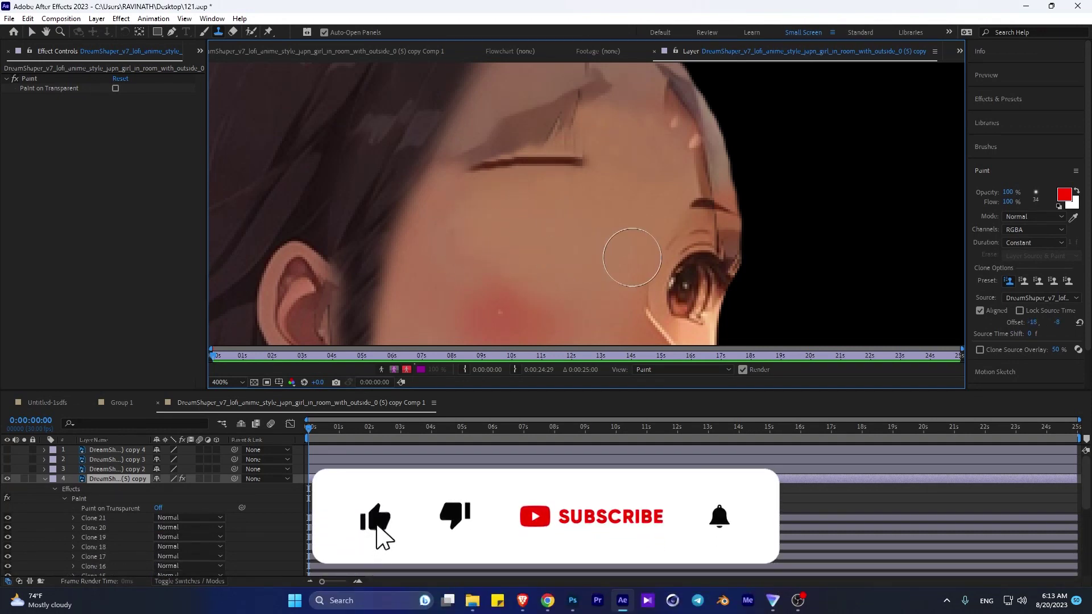
{"action": "scroll", "coordinate": [632, 257], "scroll_direction": "right", "scroll_amount": 5}
{"action": "scroll", "coordinate": [523, 227], "scroll_direction": "up", "scroll_amount": 2}
{"action": "left_click", "coordinate": [495, 170], "text": "alt"}
{"action": "mouse_move", "coordinate": [511, 188]}
{"action": "left_mouse_down"}
{"action": "mouse_move", "coordinate": [502, 242]}
{"action": "mouse_move", "coordinate": [477, 182]}
{"action": "mouse_move", "coordinate": [449, 154]}
{"action": "left_mouse_up"}
{"action": "left_click", "coordinate": [493, 188], "text": "alt"}
{"action": "mouse_move", "coordinate": [455, 142]}
{"action": "left_mouse_down"}
{"action": "mouse_move", "coordinate": [475, 168]}
{"action": "mouse_move", "coordinate": [435, 193]}
{"action": "mouse_move", "coordinate": [483, 114]}
{"action": "left_mouse_up"}
{"action": "left_click", "coordinate": [515, 170], "text": "alt"}
{"action": "left_click_drag", "start_coordinate": [528, 148], "coordinate": [511, 194]}
{"action": "left_click_drag", "start_coordinate": [466, 125], "coordinate": [534, 142]}
{"action": "left_click_drag", "start_coordinate": [501, 103], "coordinate": [523, 160]}
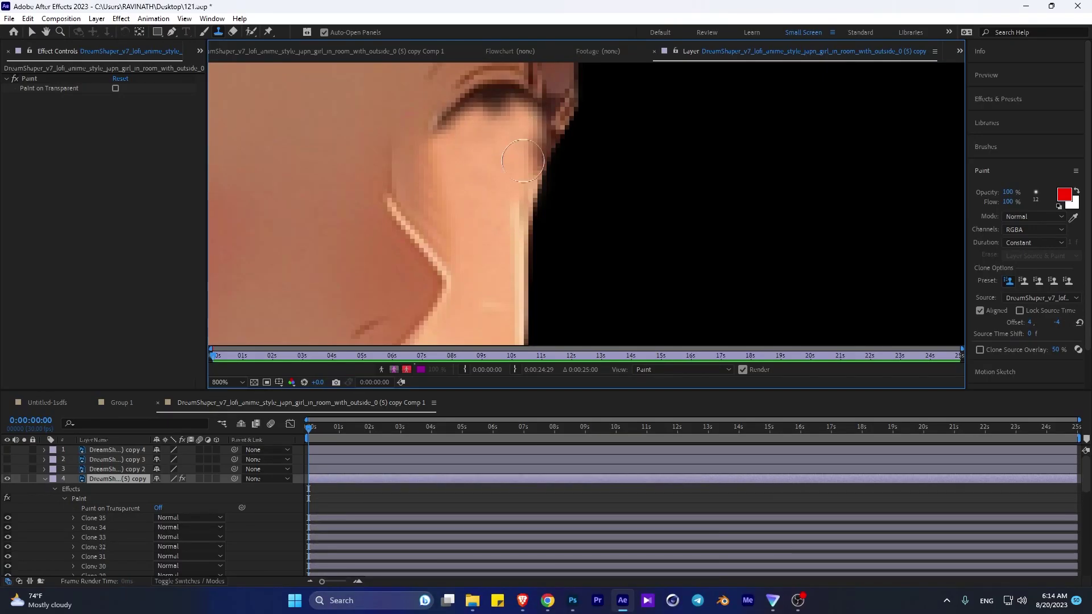
Blend cloned skin over the last eye traces and return the view to 400%.
{"action": "scroll", "coordinate": [523, 161], "scroll_direction": "up", "scroll_amount": 3}
{"action": "left_click", "coordinate": [483, 188], "text": "alt"}
{"action": "left_click_drag", "start_coordinate": [449, 187], "coordinate": [511, 239]}
{"action": "left_click_drag", "start_coordinate": [484, 193], "coordinate": [506, 216]}
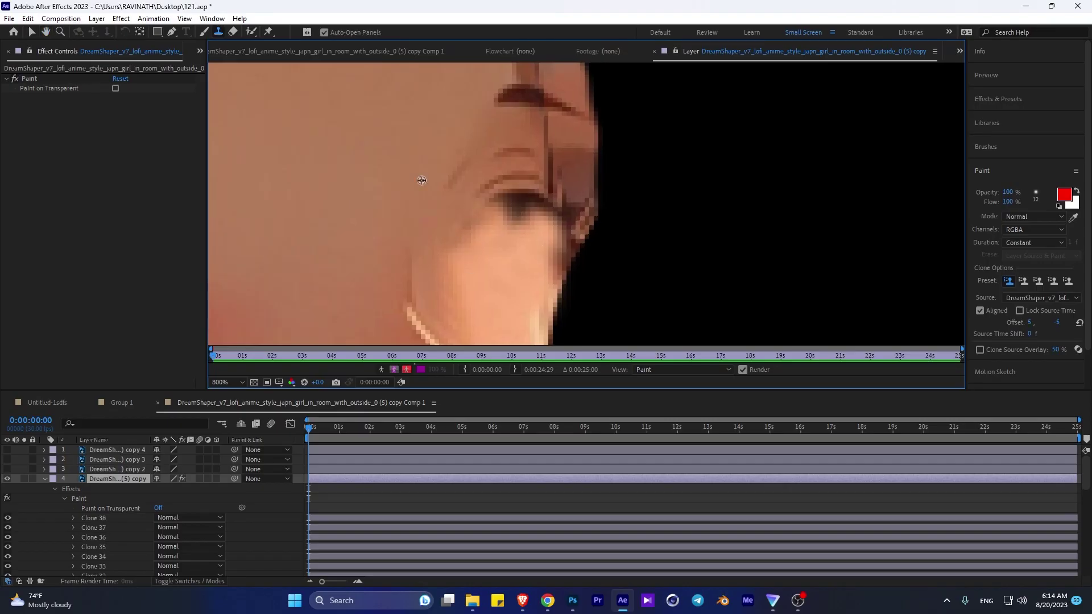
{"action": "left_click", "coordinate": [499, 181], "text": "alt"}
{"action": "mouse_move", "coordinate": [489, 170]}
{"action": "left_mouse_down"}
{"action": "mouse_move", "coordinate": [511, 216]}
{"action": "mouse_move", "coordinate": [568, 273]}
{"action": "left_mouse_up"}
{"action": "left_click_drag", "start_coordinate": [523, 284], "coordinate": [535, 307]}
{"action": "key", "text": "comma"}
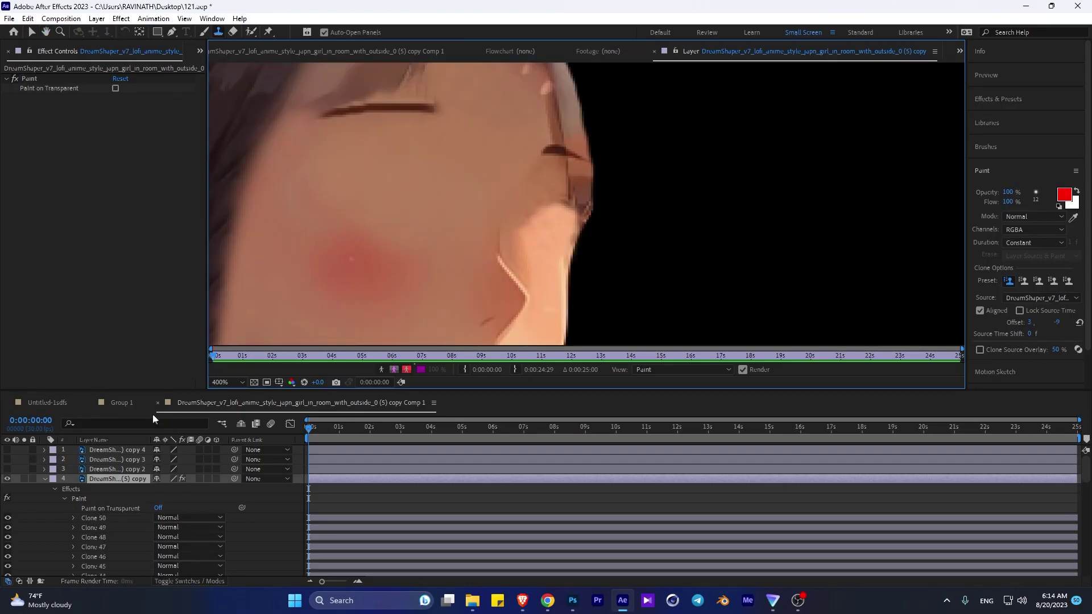
Return to the composition view and make layer 3 visible and selected.
{"action": "left_click", "coordinate": [654, 51]}
{"action": "left_click", "coordinate": [370, 52]}
{"action": "left_click", "coordinate": [45, 478]}
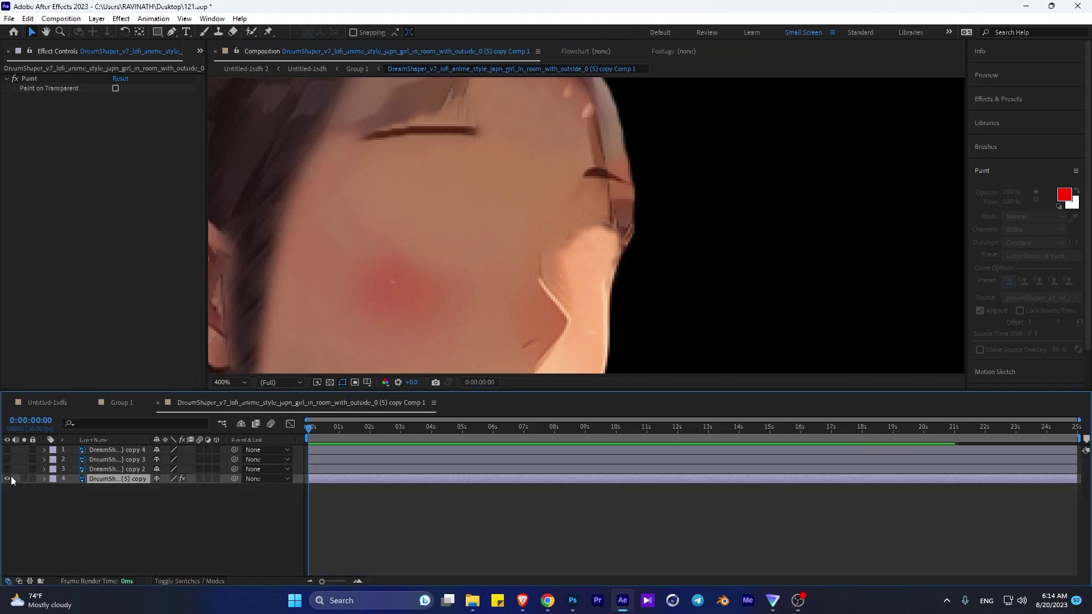
{"action": "left_click", "coordinate": [7, 469]}
{"action": "left_click", "coordinate": [241, 287]}
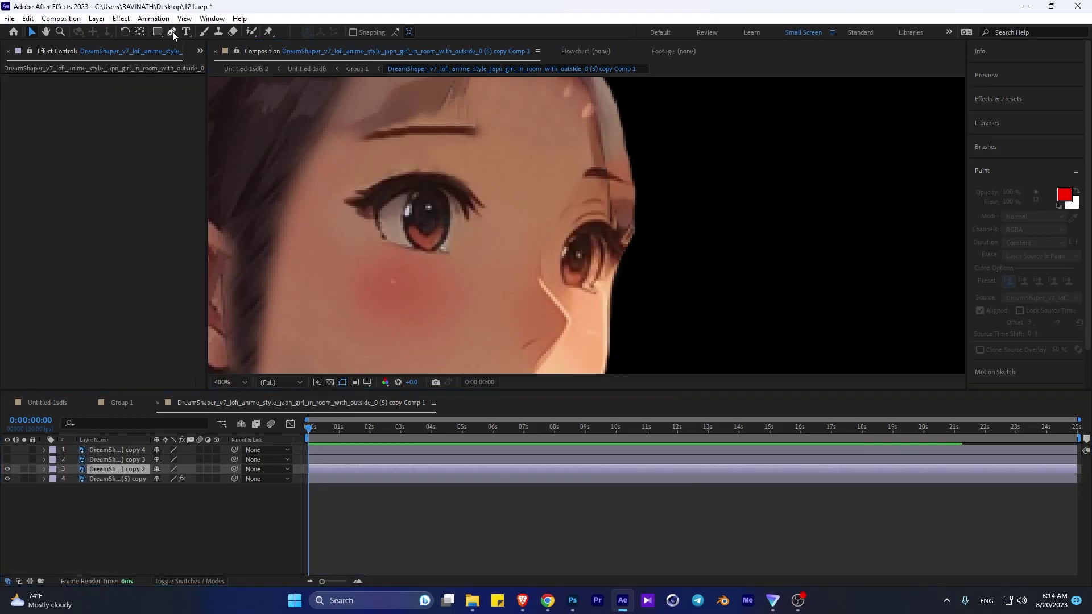
Trace a mask along the upper eyelid and lashes on layer 3.
{"action": "left_click", "coordinate": [373, 220]}
{"action": "left_click", "coordinate": [380, 203]}
{"action": "left_click", "coordinate": [400, 195]}
{"action": "left_click", "coordinate": [410, 191]}
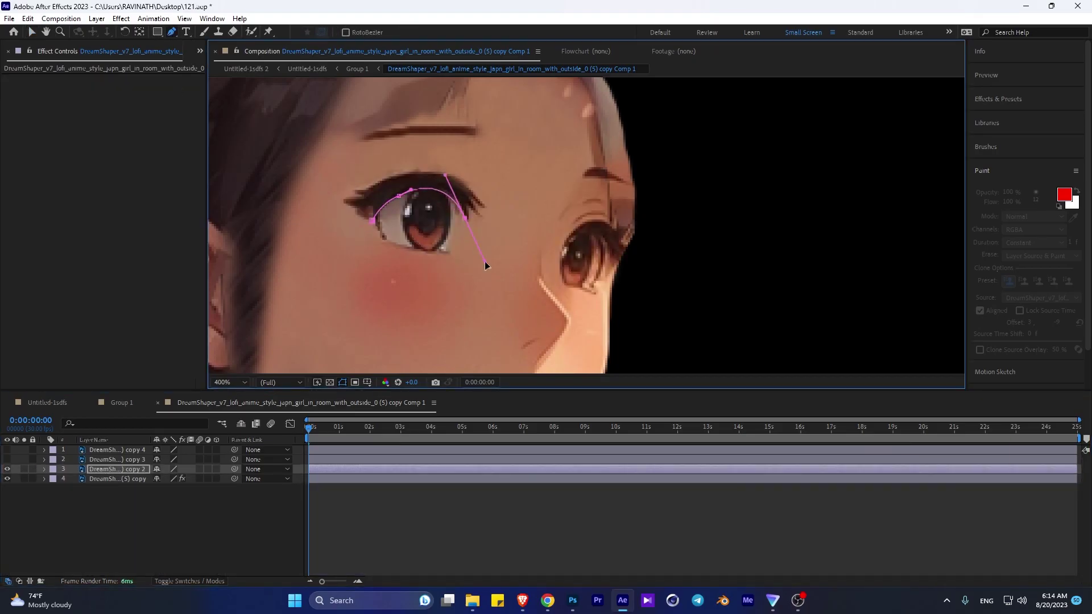
{"action": "scroll", "coordinate": [469, 224], "scroll_direction": "up", "scroll_amount": 1}
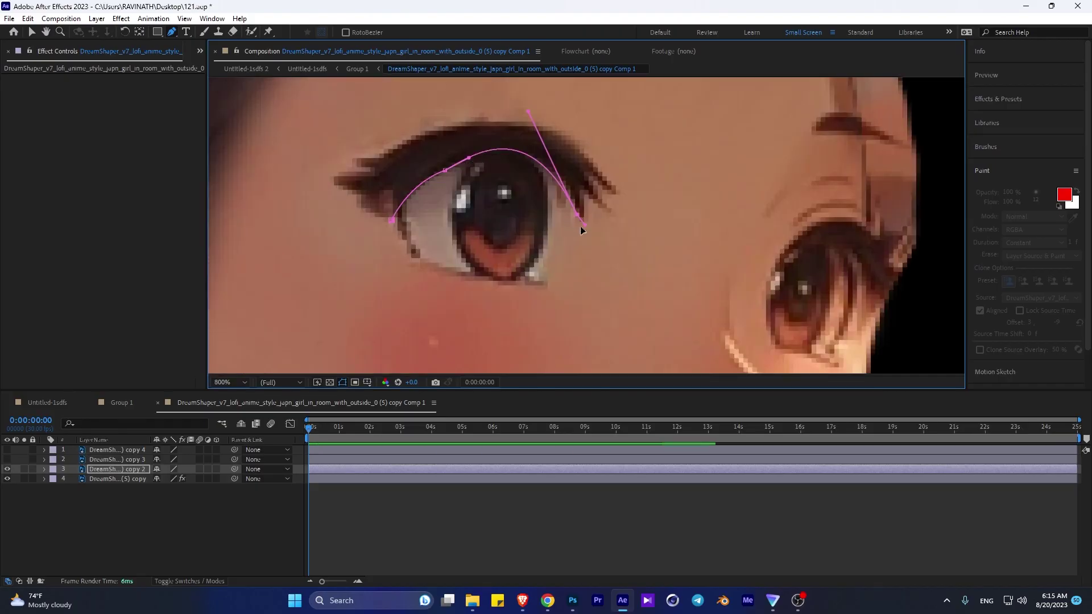
{"action": "scroll", "coordinate": [584, 224], "scroll_direction": "up", "scroll_amount": 1}
{"action": "left_click_drag", "start_coordinate": [583, 224], "coordinate": [585, 170]}
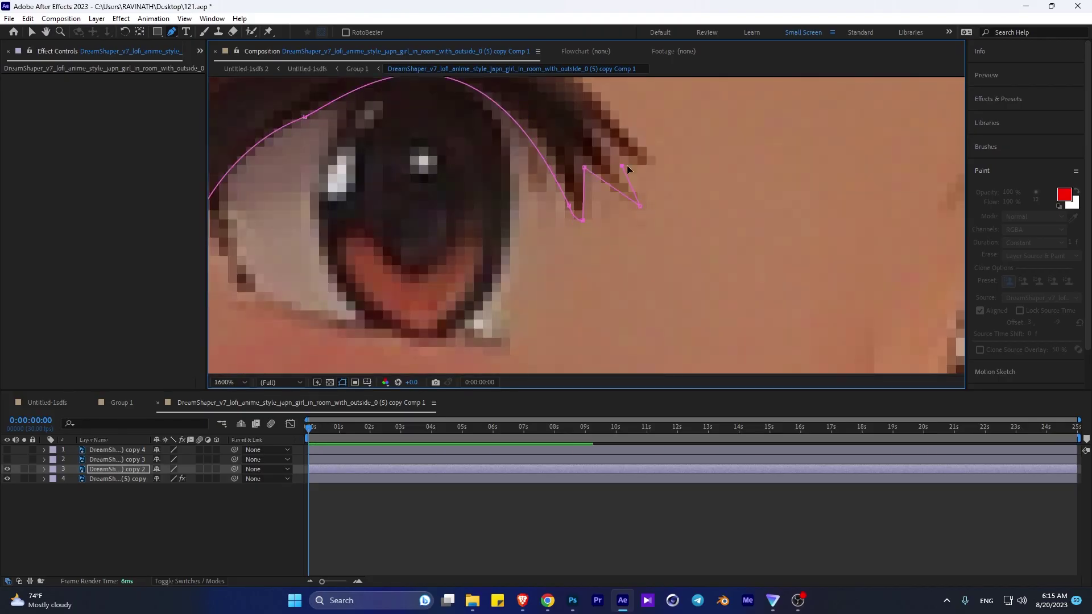
{"action": "left_click", "coordinate": [665, 163]}
{"action": "key", "text": "comma"}
{"action": "left_click", "coordinate": [569, 179]}
{"action": "left_click", "coordinate": [550, 177]}
{"action": "left_click", "coordinate": [529, 174]}
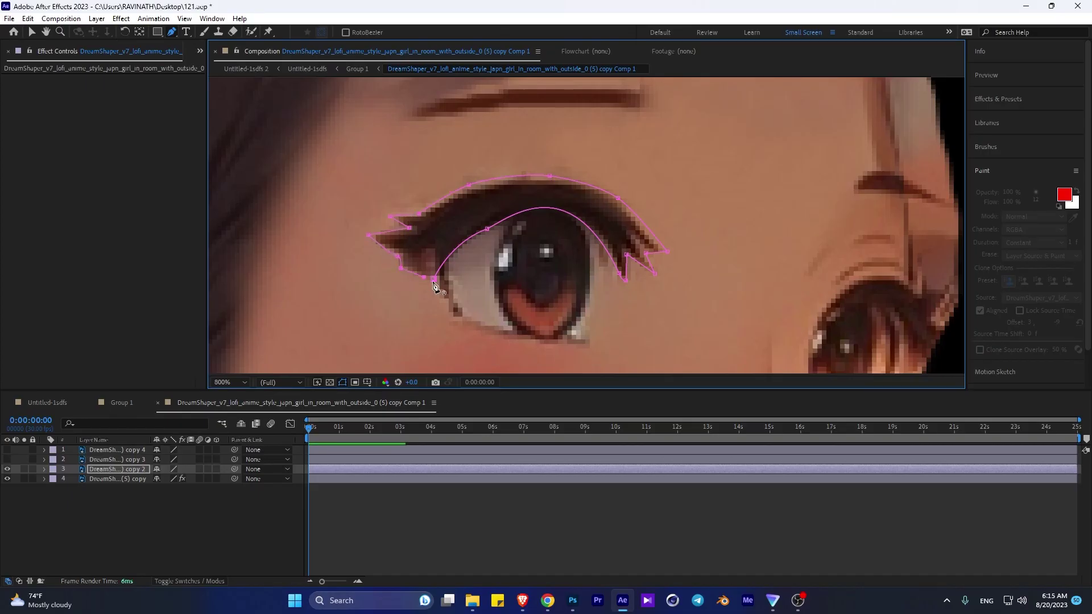
Trace a mask along the other eyelid on layer 2 and preview the blink.
{"action": "left_click", "coordinate": [8, 458]}
{"action": "left_click", "coordinate": [118, 459]}
{"action": "key", "text": "comma"}
{"action": "key", "text": "comma"}
{"action": "key", "text": "comma"}
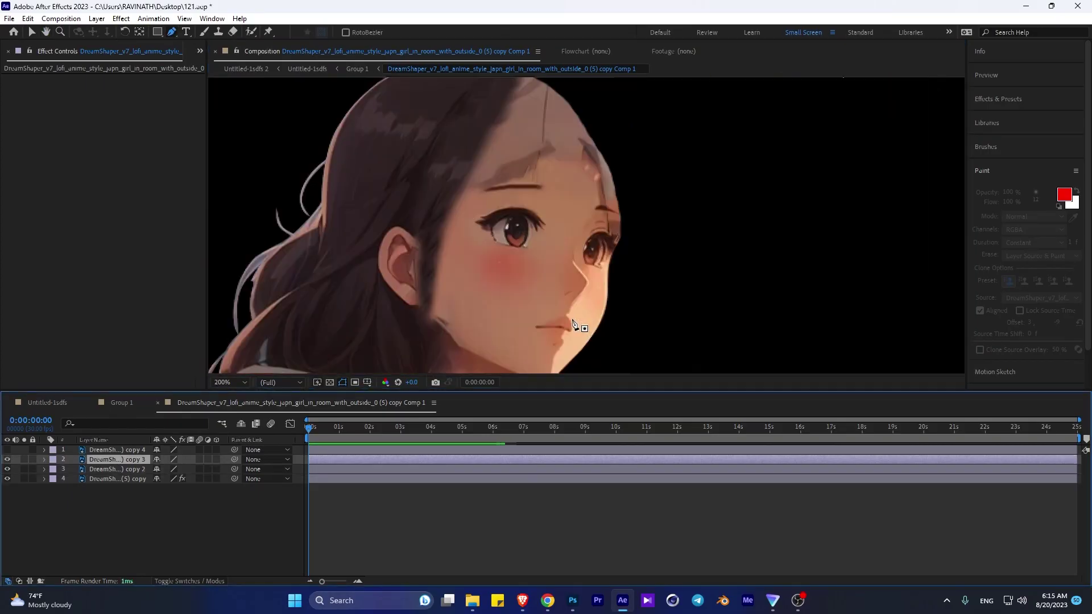
{"action": "key", "text": "period"}
{"action": "key", "text": "period"}
{"action": "left_click", "coordinate": [576, 316]}
{"action": "left_click", "coordinate": [593, 278]}
{"action": "left_click", "coordinate": [625, 280]}
{"action": "left_click", "coordinate": [657, 282]}
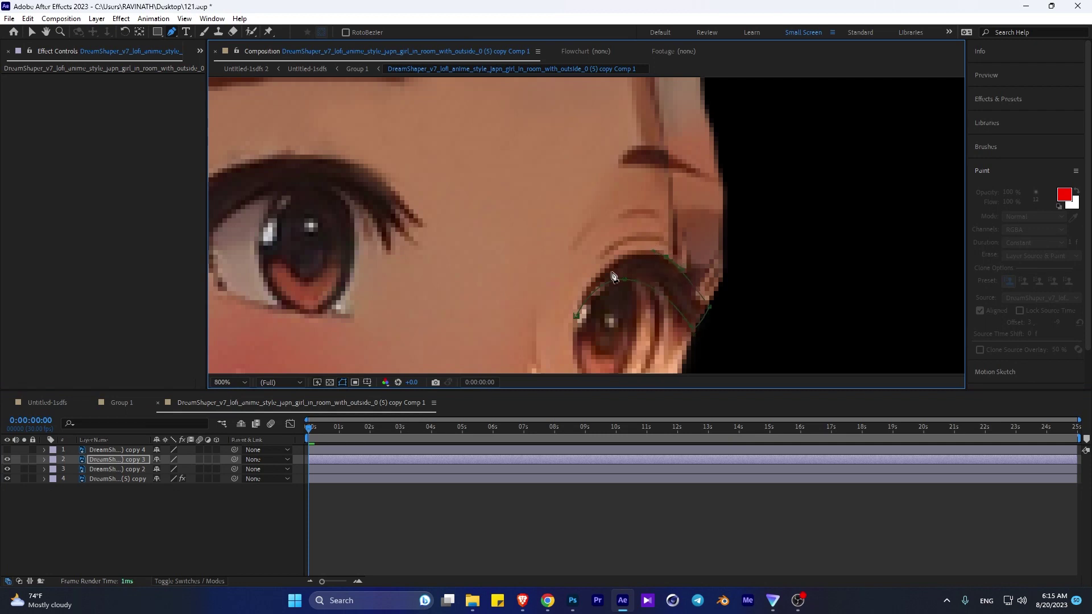
{"action": "key", "text": "space"}
Start Mask 1 on copy 4 along the upper eyelid to the outer lashes.
{"action": "left_click", "coordinate": [117, 449]}
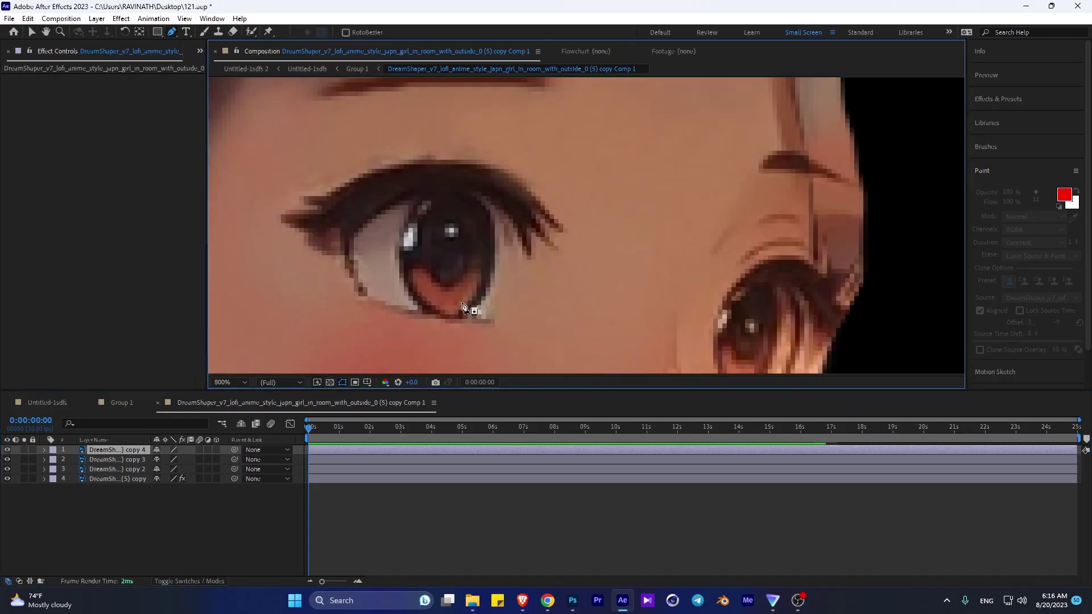
{"action": "key", "text": "ctrl+d"}
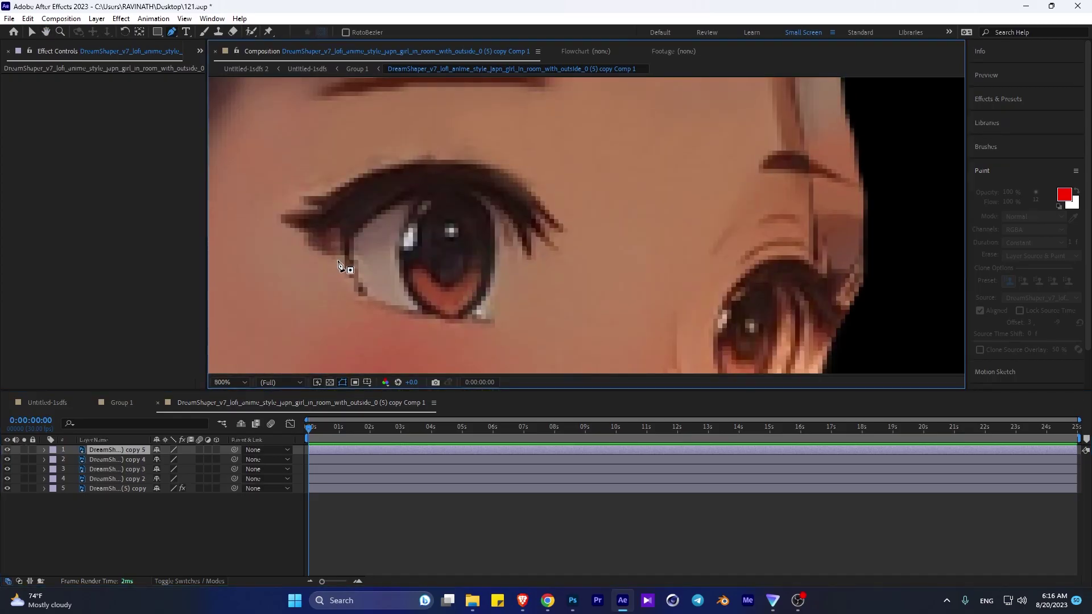
{"action": "key", "text": "ctrl+z"}
{"action": "left_click", "coordinate": [364, 211]}
{"action": "left_click", "coordinate": [395, 202]}
{"action": "left_click", "coordinate": [432, 192]}
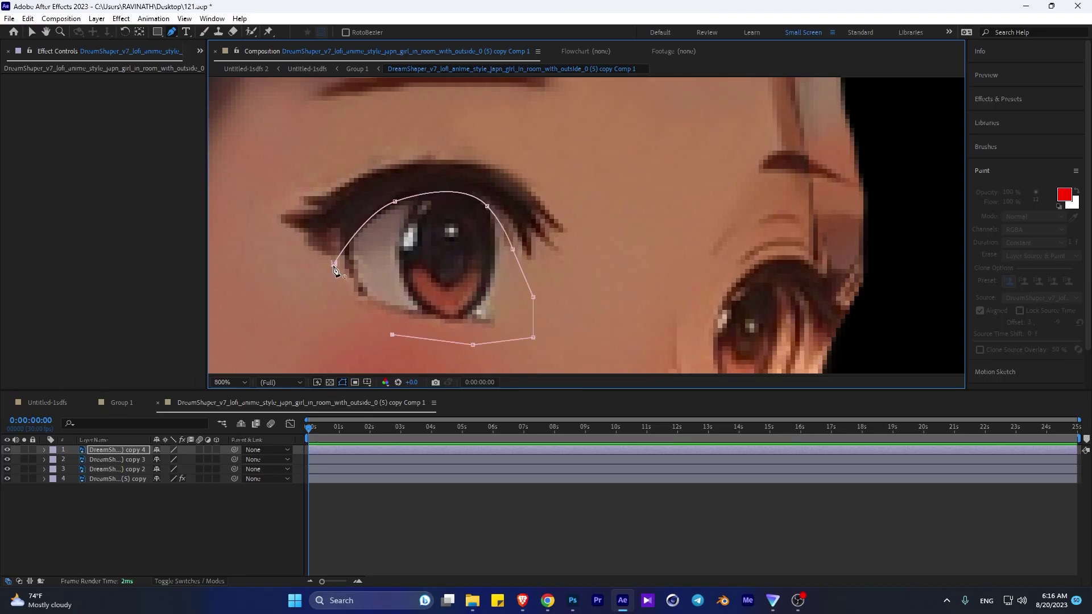
{"action": "scroll", "coordinate": [334, 268], "scroll_direction": "down", "scroll_amount": 2}
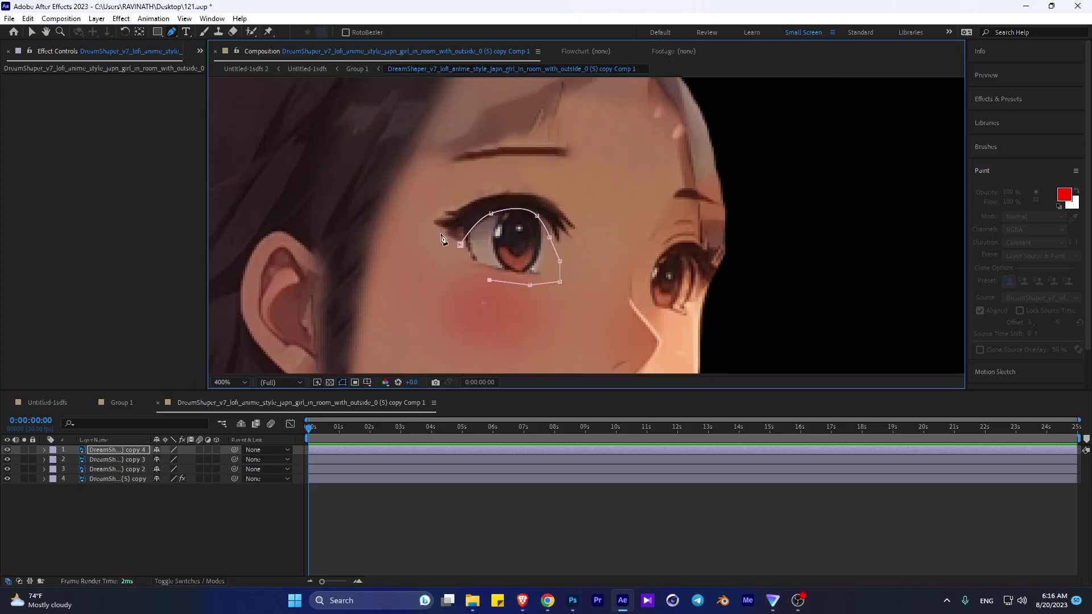
{"action": "scroll", "coordinate": [732, 280], "scroll_direction": "up", "scroll_amount": 2}
Curve and close Mask 1 around the first eye on copy 4.
{"action": "left_click_drag", "start_coordinate": [795, 255], "coordinate": [791, 276]}
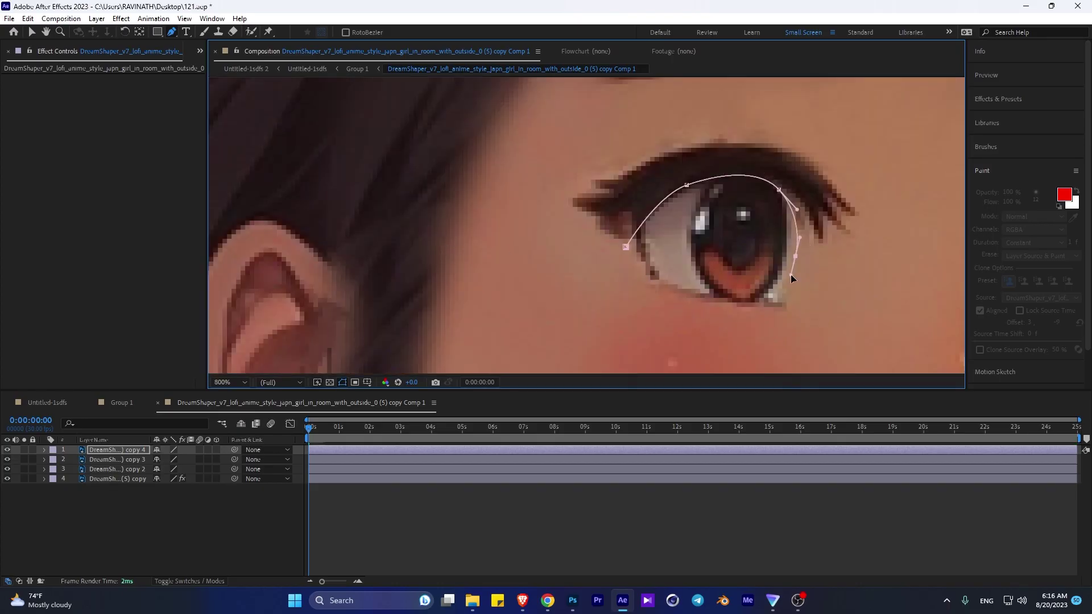
{"action": "left_click", "coordinate": [643, 284]}
{"action": "left_click", "coordinate": [625, 247]}
{"action": "left_click_drag", "start_coordinate": [625, 246], "coordinate": [321, 228]}
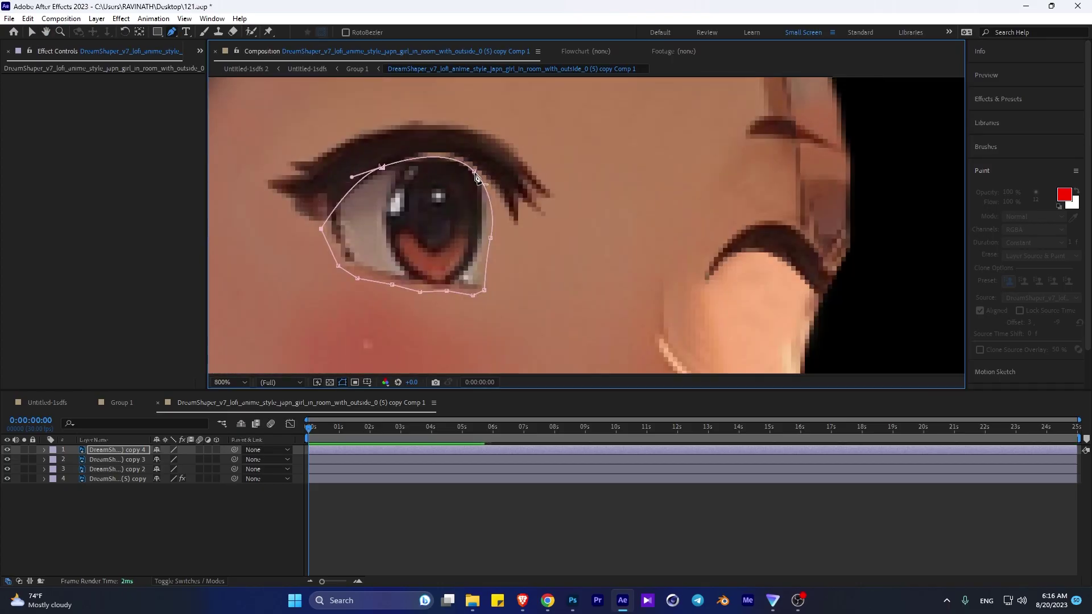
{"action": "left_click", "coordinate": [382, 168]}
{"action": "left_click_drag", "start_coordinate": [382, 167], "coordinate": [383, 158]}
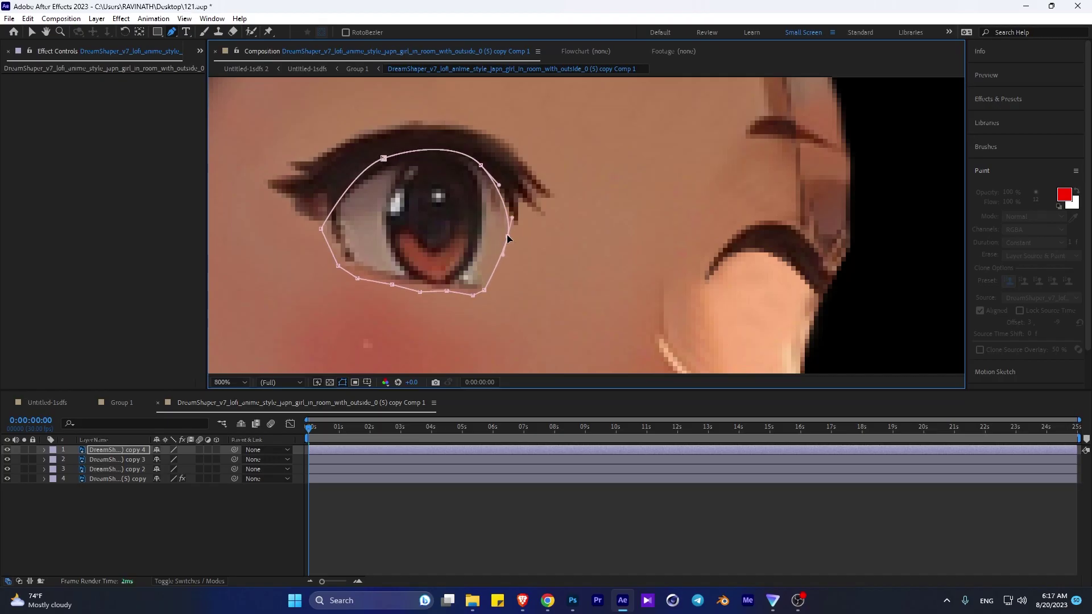
{"action": "left_click_drag", "start_coordinate": [625, 263], "coordinate": [387, 202]}
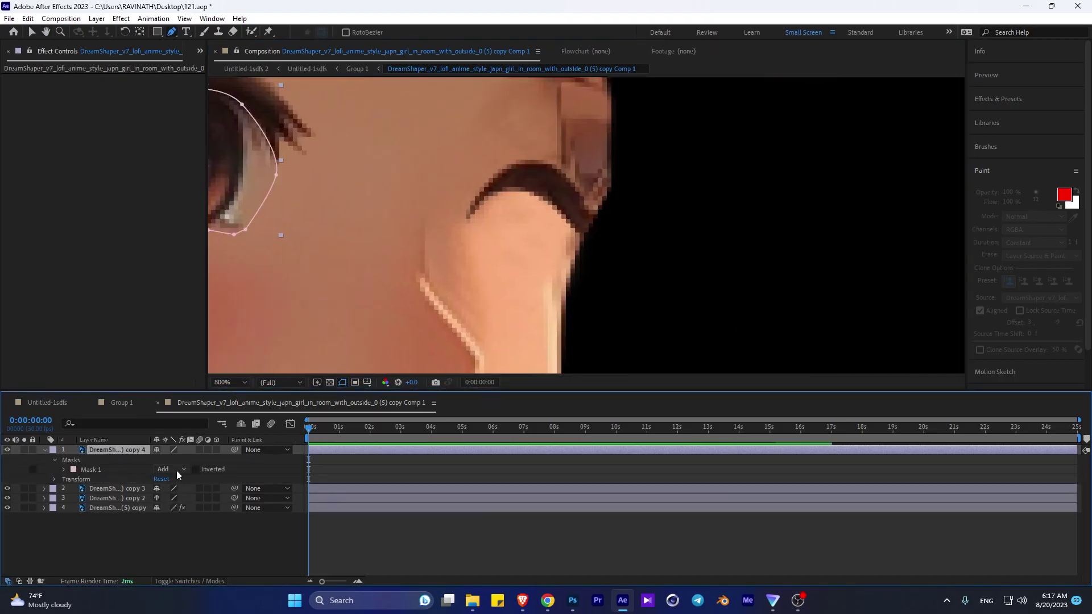
Draw Mask 2 as a closed outline around the girl's right eye.
{"action": "left_click", "coordinate": [461, 264]}
{"action": "left_click_drag", "start_coordinate": [472, 201], "coordinate": [489, 189]}
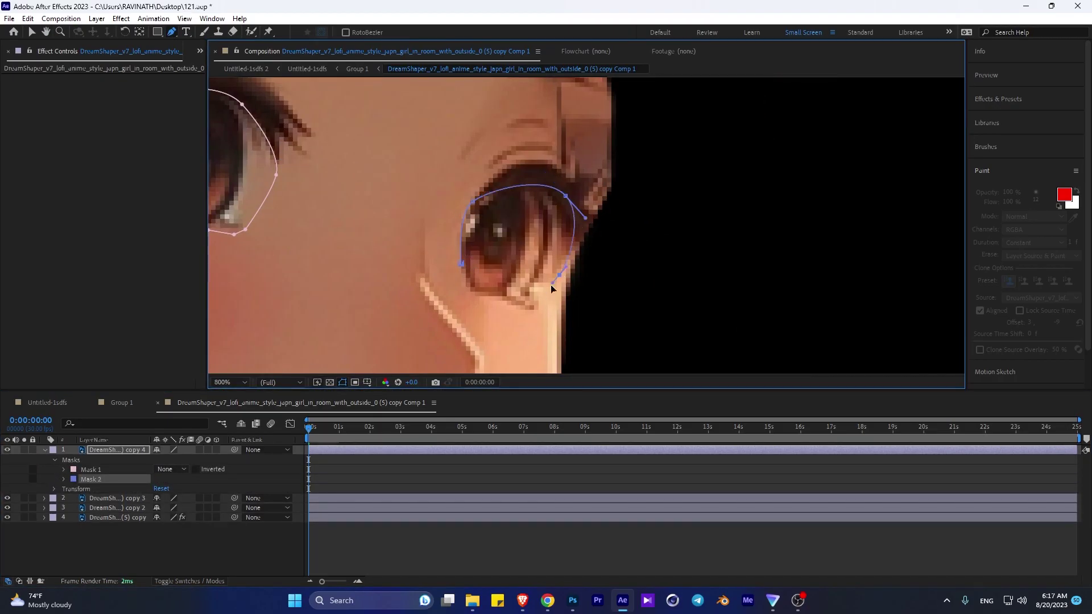
{"action": "left_click", "coordinate": [540, 308]}
{"action": "left_click", "coordinate": [512, 307]}
{"action": "left_click", "coordinate": [492, 297]}
{"action": "left_click", "coordinate": [466, 294]}
{"action": "left_click", "coordinate": [461, 263]}
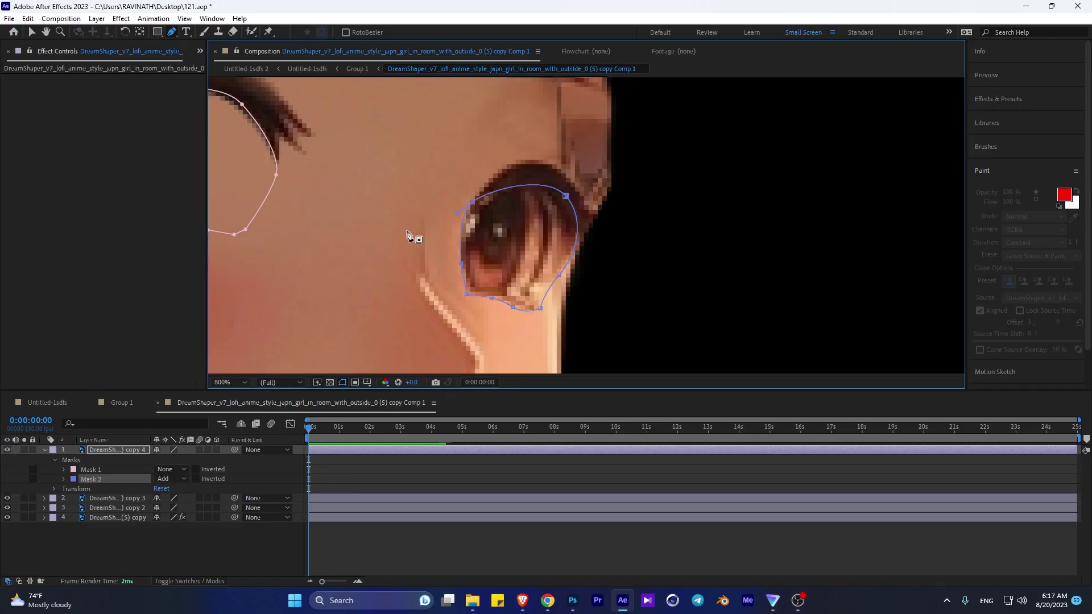
Set the first eye mask to Add and compare the layer on and off.
{"action": "left_click", "coordinate": [168, 470]}
{"action": "left_click", "coordinate": [180, 494]}
{"action": "scroll", "coordinate": [449, 174], "scroll_direction": "down", "scroll_amount": 4}
{"action": "key", "text": "F2"}
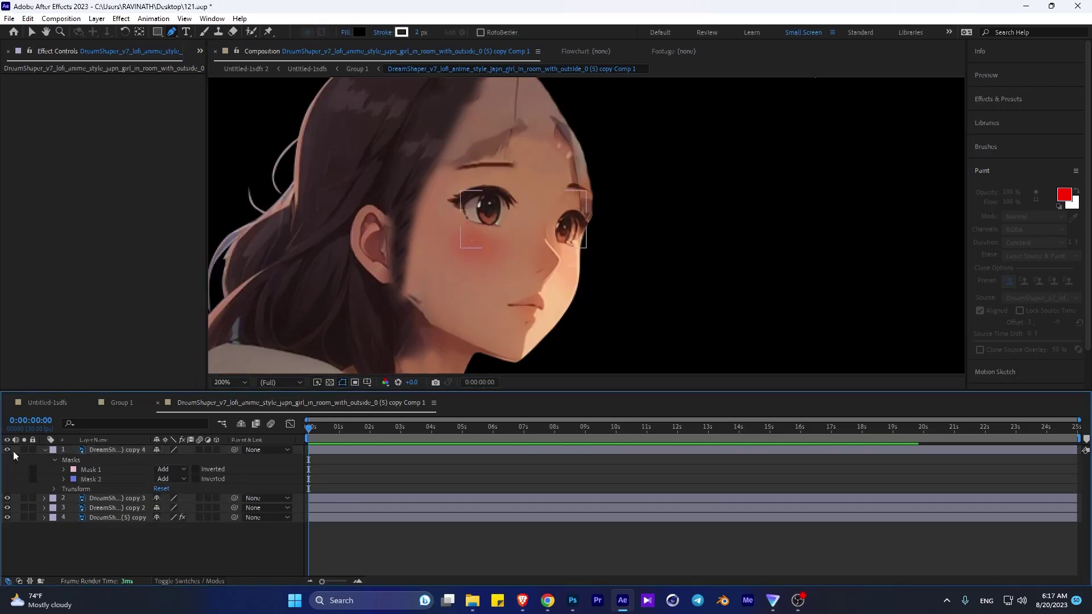
{"action": "left_click", "coordinate": [7, 450]}
{"action": "left_click", "coordinate": [8, 449]}
Select the right-eye mask and adjust it with a free-transform box.
{"action": "left_click", "coordinate": [94, 478]}
{"action": "scroll", "coordinate": [575, 224], "scroll_direction": "up", "scroll_amount": 4}
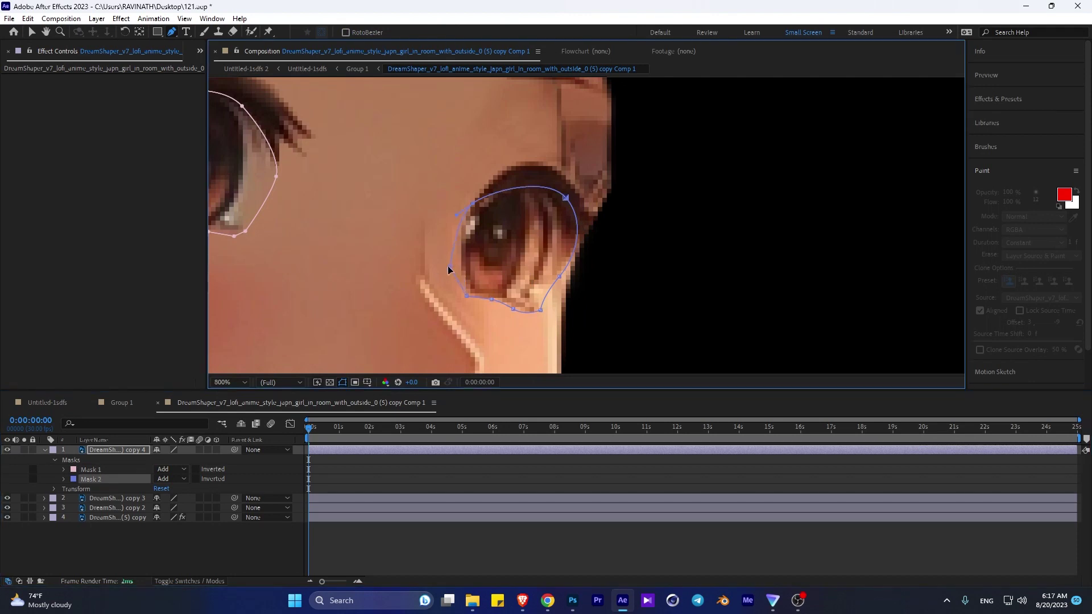
{"action": "key", "text": "v"}
{"action": "double_click", "coordinate": [479, 301]}
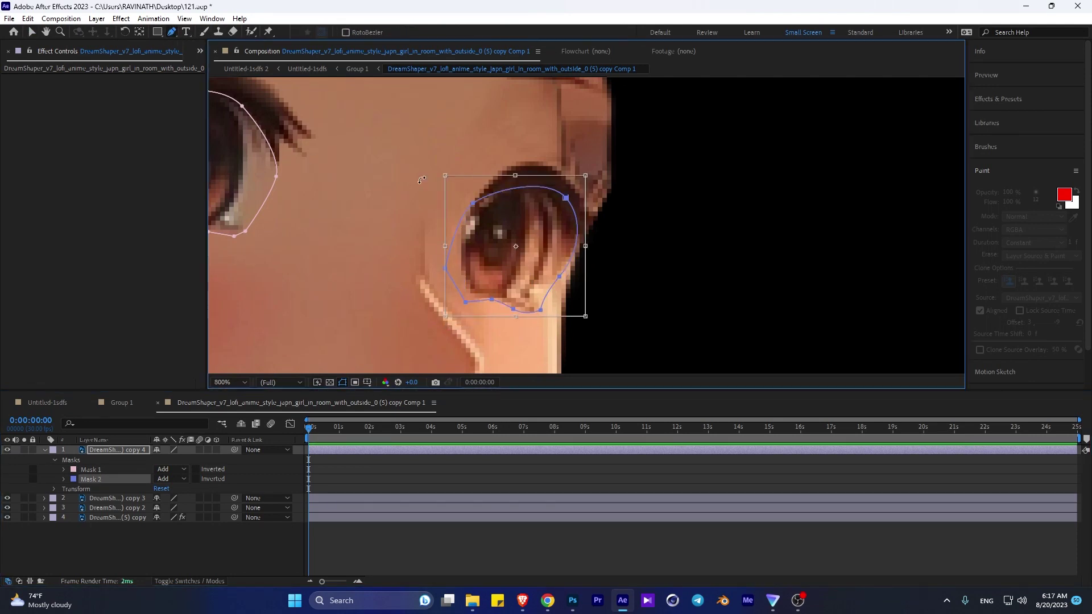
{"action": "left_click", "coordinate": [116, 450]}
{"action": "scroll", "coordinate": [403, 167], "scroll_direction": "down", "scroll_amount": 2}
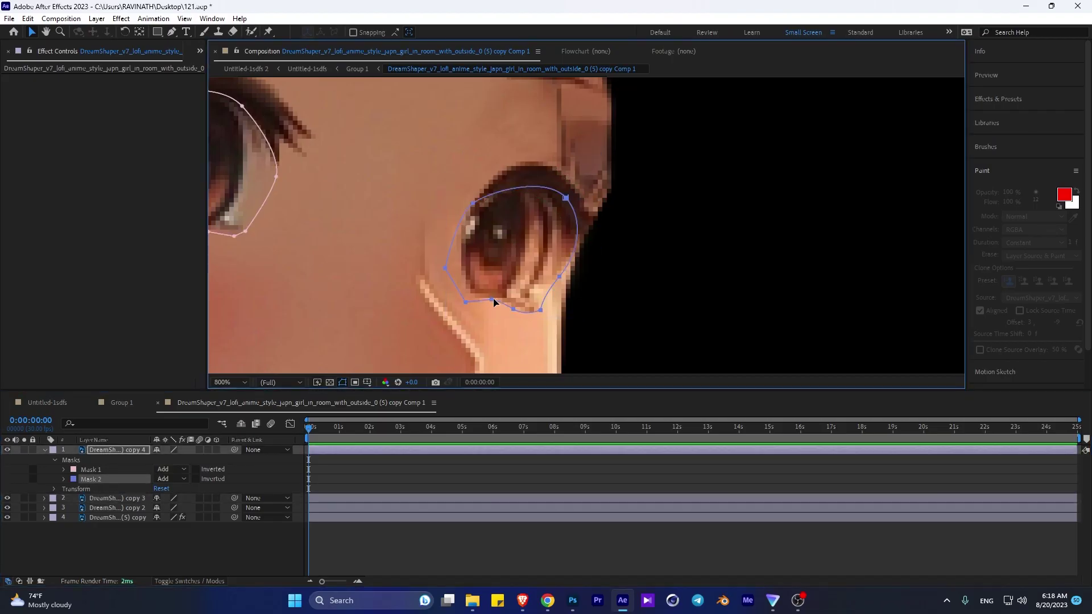
At 1:20, inspect the bottom layer's Paint effect by toggling its visibility.
{"action": "left_click", "coordinate": [359, 430]}
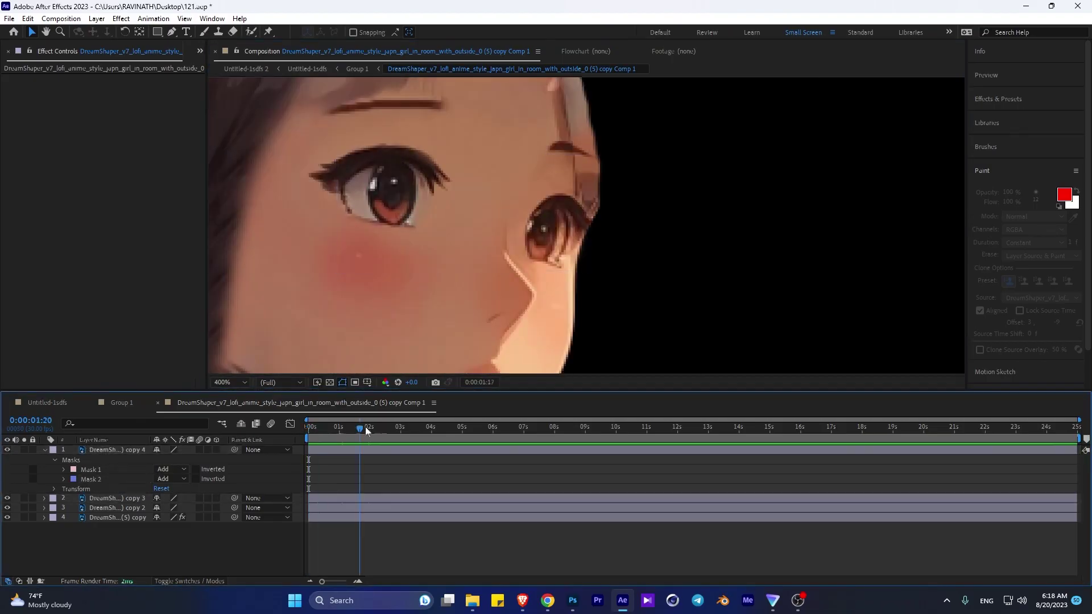
{"action": "left_click", "coordinate": [98, 451]}
{"action": "left_click", "coordinate": [141, 518]}
{"action": "key", "text": "equal"}
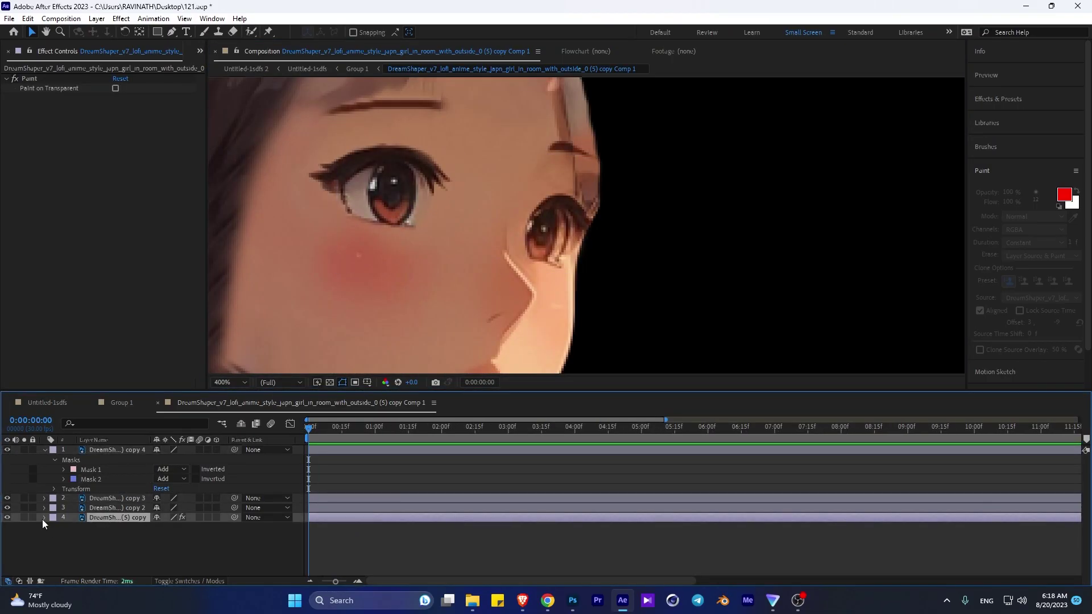
{"action": "left_click", "coordinate": [7, 517]}
{"action": "left_click", "coordinate": [7, 517]}
Place two Puppet pins on the eye area of copy 2.
{"action": "left_click", "coordinate": [114, 508]}
{"action": "key", "text": "ctrl+p"}
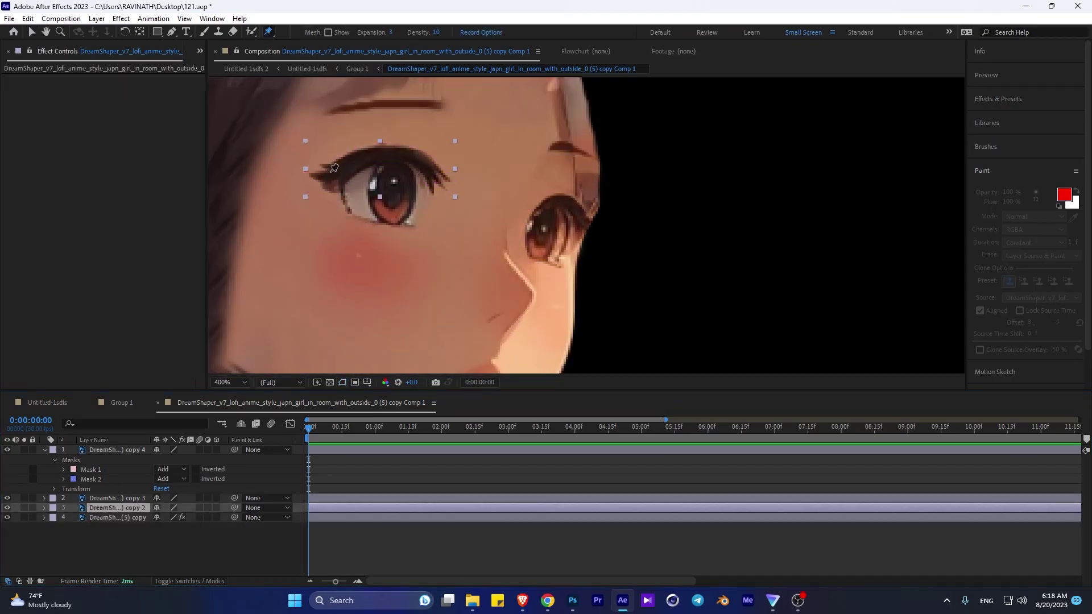
{"action": "left_click", "coordinate": [335, 168]}
{"action": "left_click", "coordinate": [451, 298]}
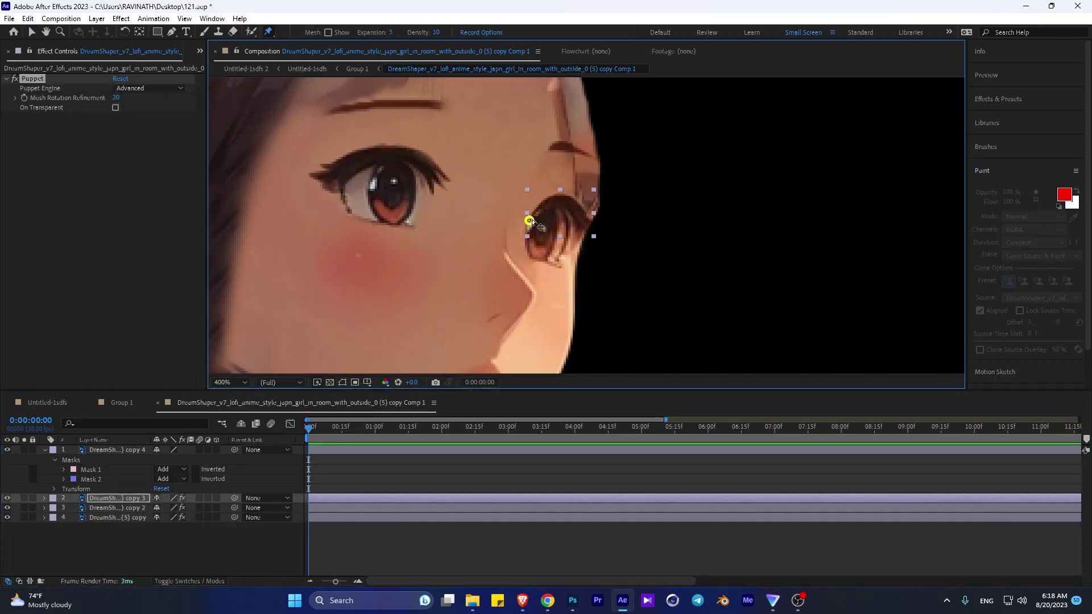
{"action": "left_click", "coordinate": [113, 450]}
{"action": "left_click", "coordinate": [90, 470]}
Trial-reshape the left-eye mask points, then undo the change.
{"action": "left_click", "coordinate": [64, 470]}
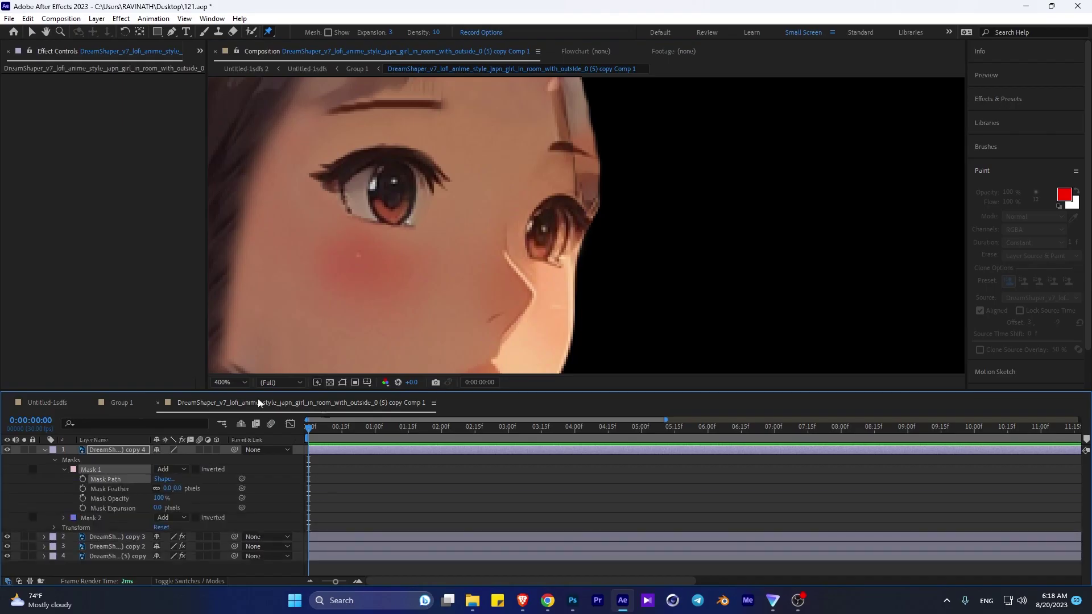
{"action": "key", "text": "g"}
{"action": "left_click", "coordinate": [368, 184]}
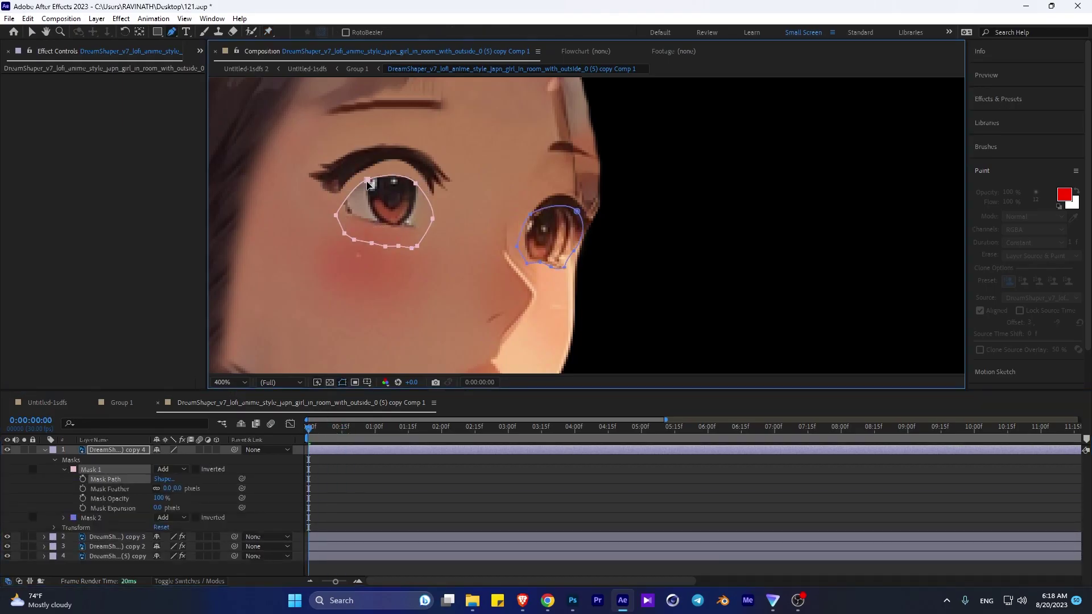
{"action": "key", "text": "Up"}
{"action": "key", "text": "Up"}
{"action": "key", "text": "Up"}
{"action": "left_click_drag", "start_coordinate": [367, 165], "coordinate": [364, 203]}
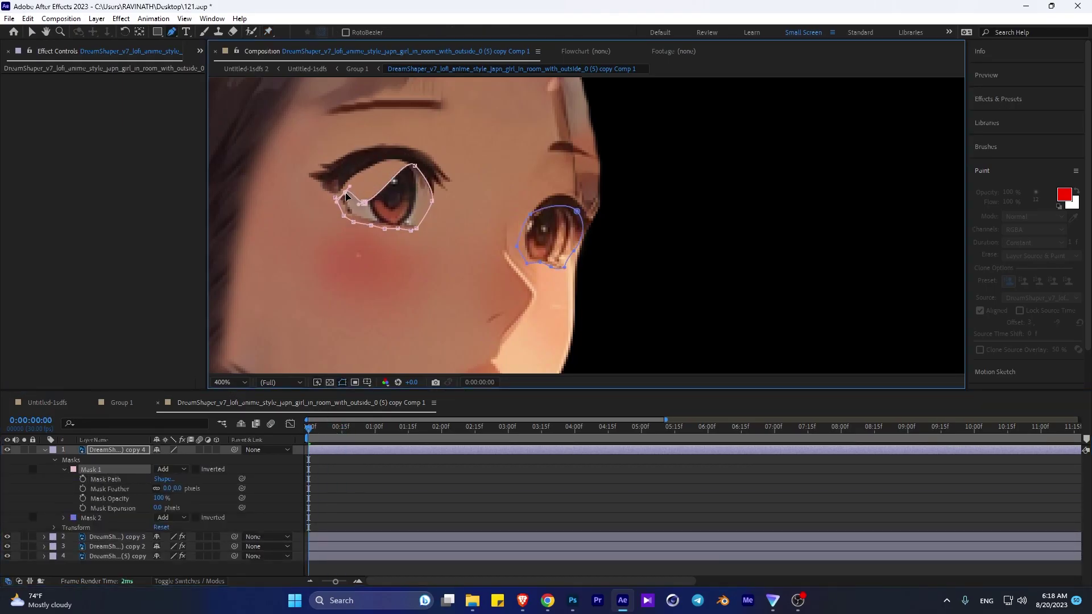
{"action": "left_click_drag", "start_coordinate": [414, 165], "coordinate": [400, 194]}
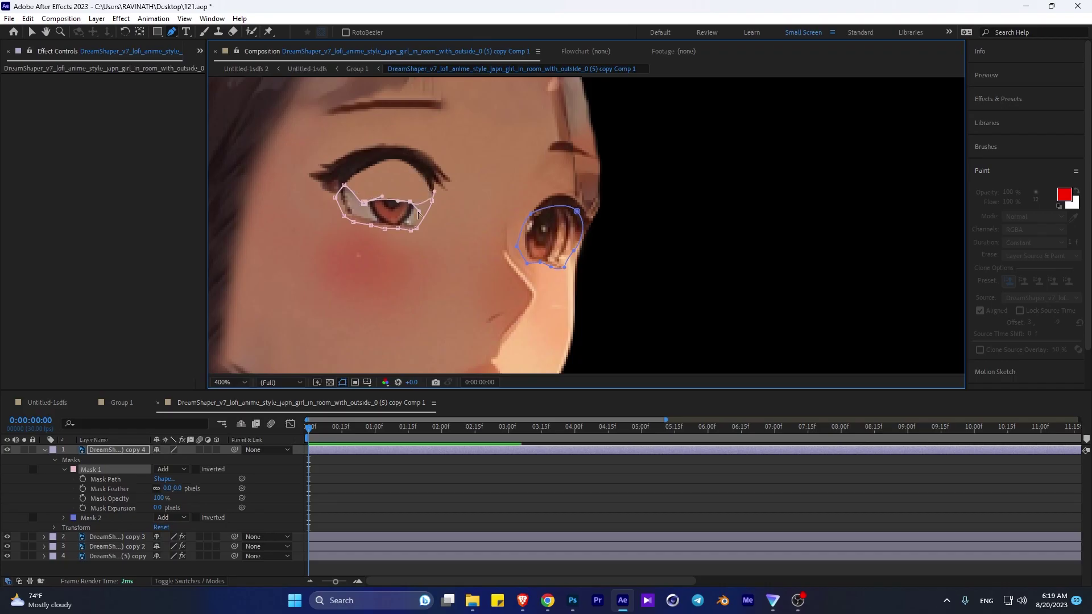
{"action": "key", "text": "ctrl+z"}
{"action": "key", "text": "ctrl+z"}
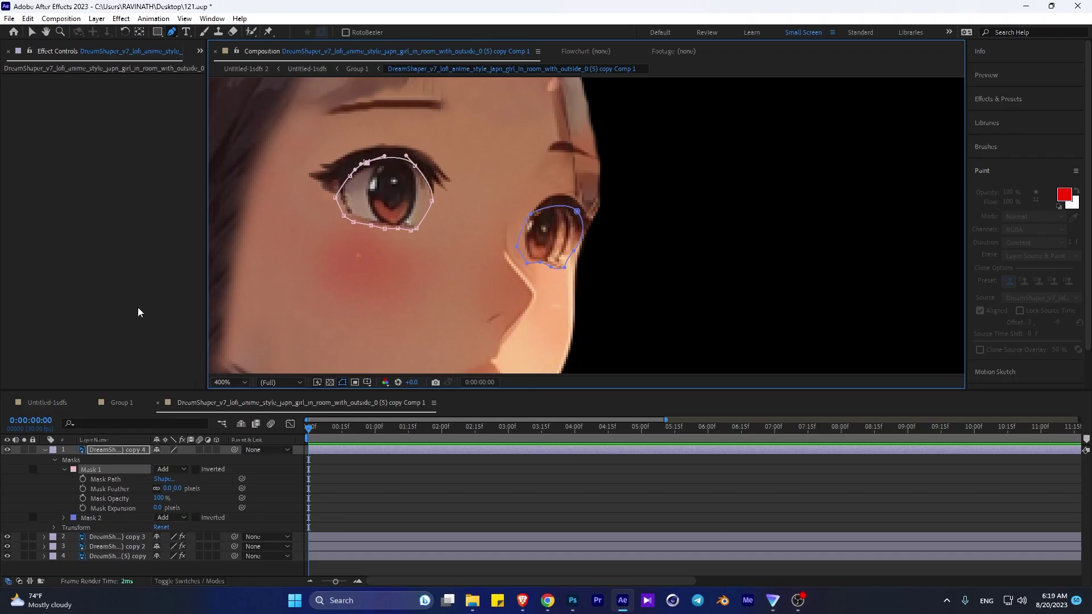
Keyframe Mask 1's path, shut the left eye at 0:15, and key it open at 1:00.
{"action": "left_click", "coordinate": [83, 479]}
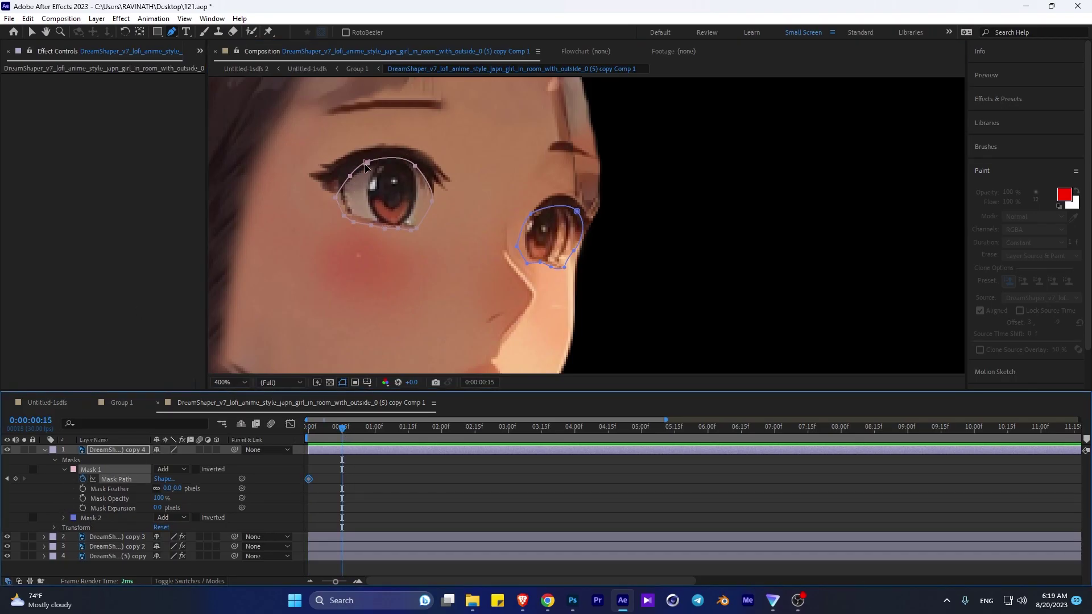
{"action": "left_click_drag", "start_coordinate": [367, 165], "coordinate": [349, 177]}
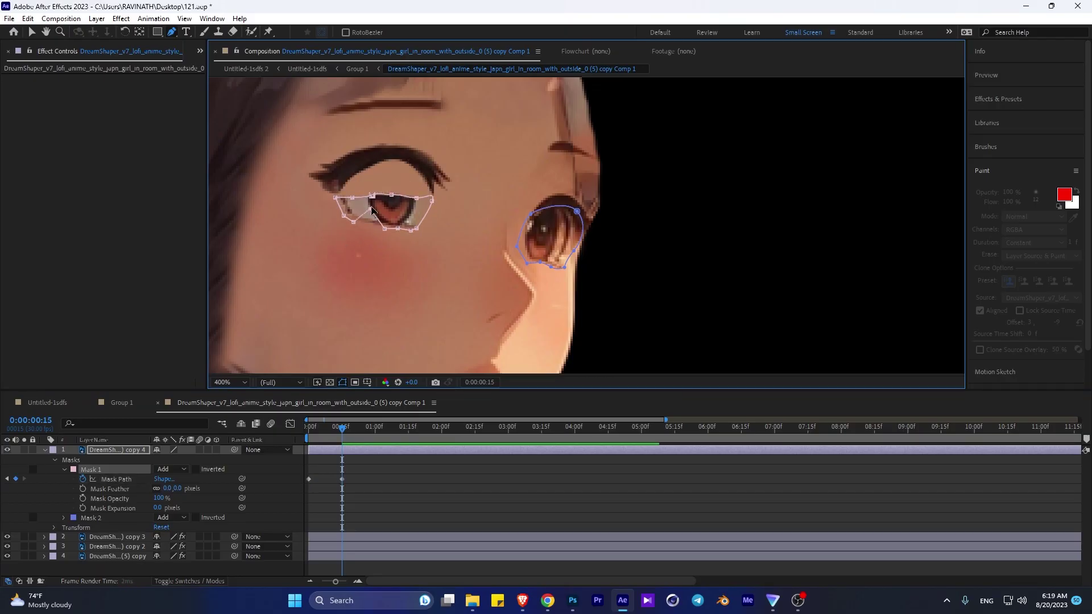
{"action": "mouse_move", "coordinate": [384, 228]}
{"action": "left_mouse_down"}
{"action": "mouse_move", "coordinate": [392, 197]}
{"action": "mouse_move", "coordinate": [411, 202]}
{"action": "left_mouse_up"}
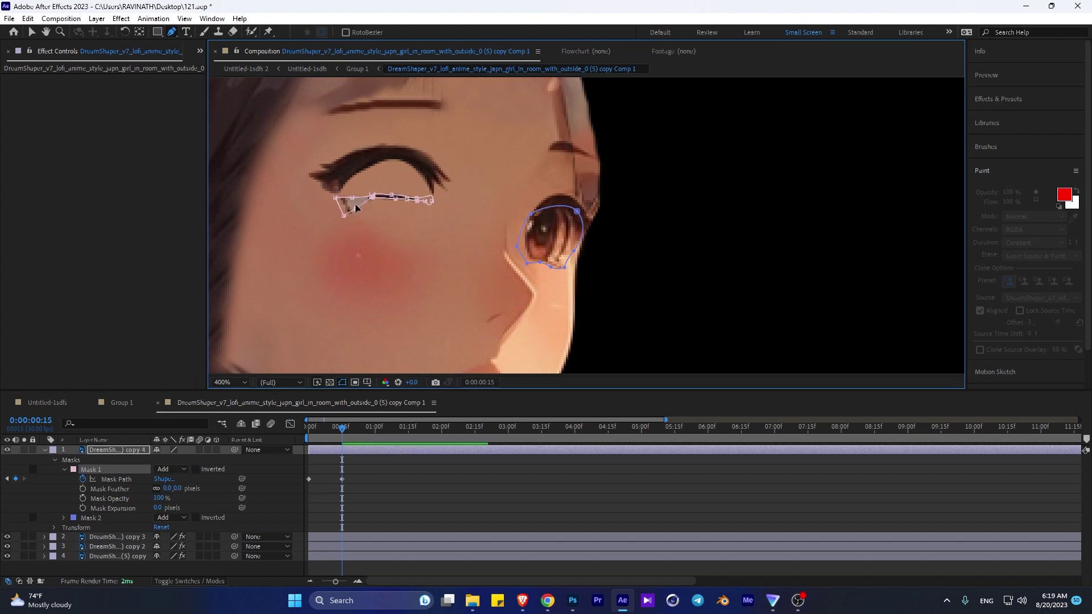
{"action": "key", "text": "k"}
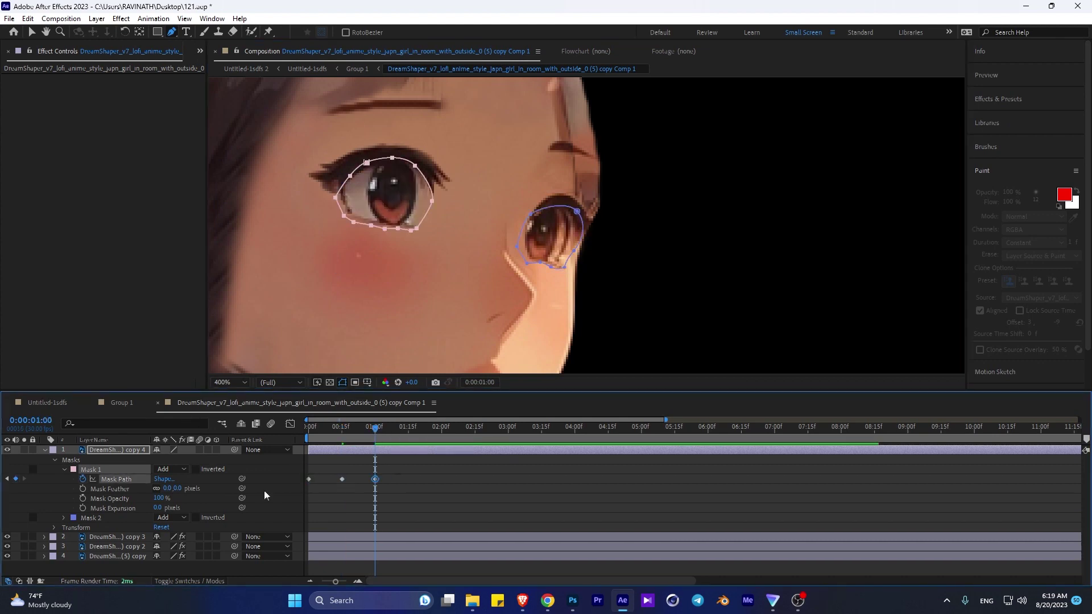
{"action": "left_click", "coordinate": [108, 536]}
{"action": "left_click", "coordinate": [108, 556]}
{"action": "left_click", "coordinate": [108, 546]}
Expand copy 2's Puppet effect and enter puppet pin posing mode.
{"action": "left_click", "coordinate": [44, 547]}
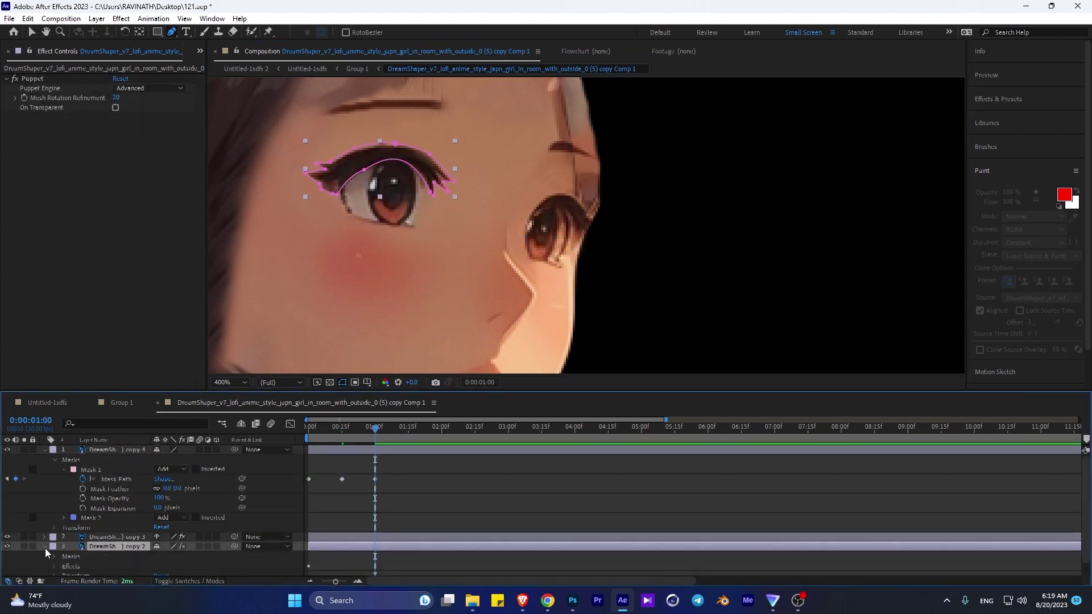
{"action": "left_click", "coordinate": [55, 559]}
{"action": "left_click", "coordinate": [65, 555]}
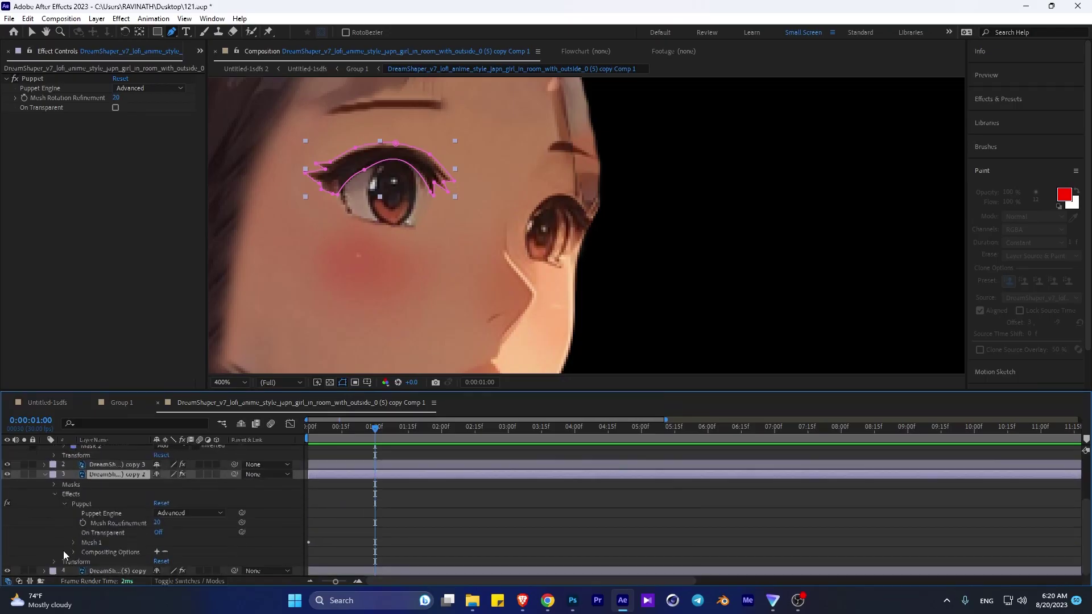
{"action": "left_click", "coordinate": [73, 552]}
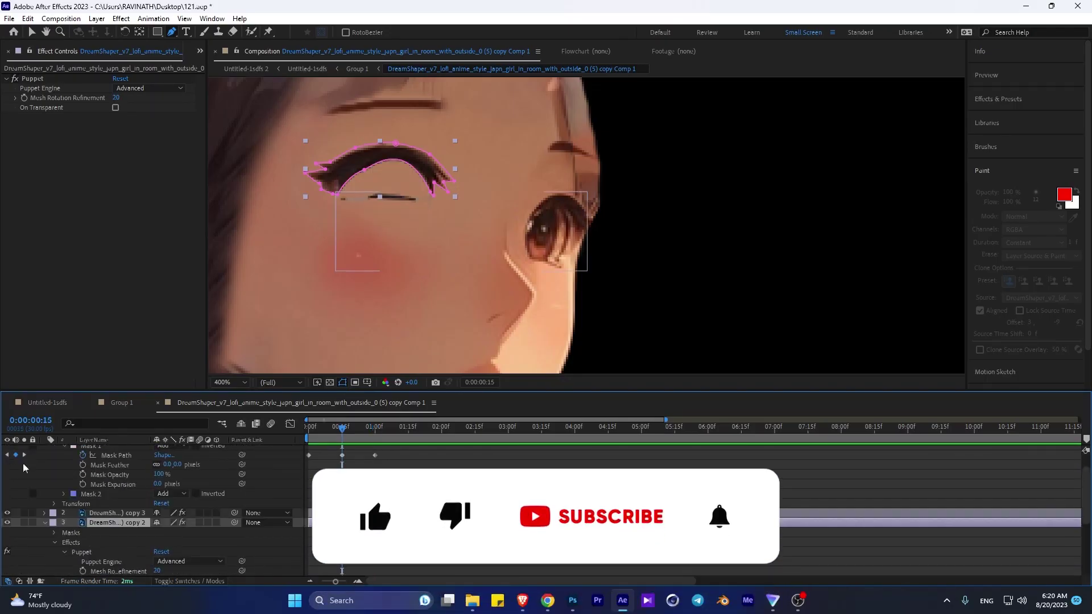
{"action": "scroll", "coordinate": [76, 541], "scroll_direction": "up", "scroll_amount": 2}
{"action": "left_click", "coordinate": [81, 464]}
{"action": "key", "text": "ctrl+p"}
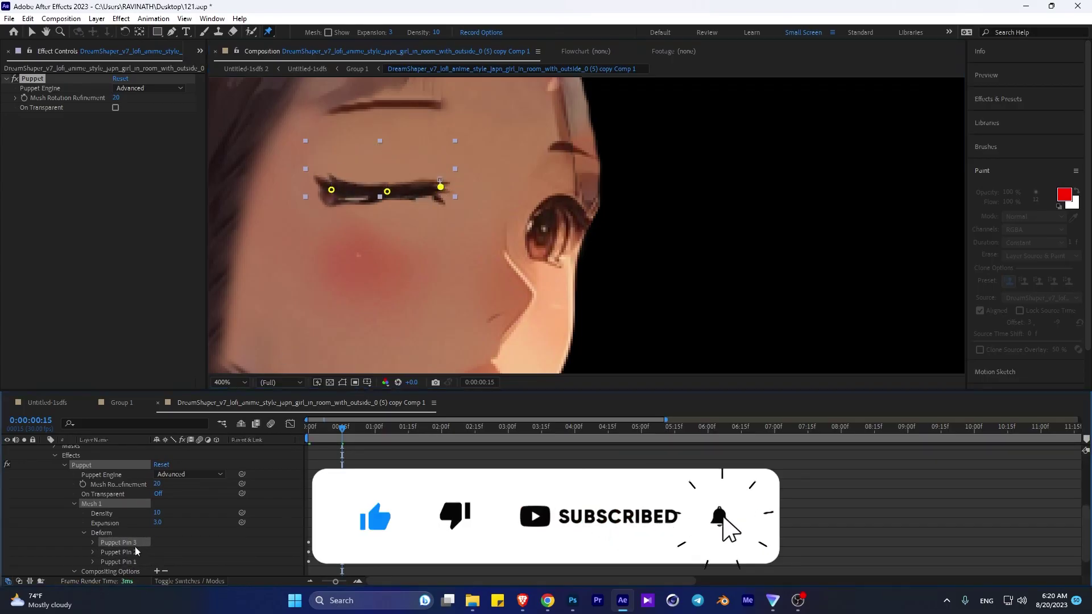
Preview the blink, move back to 0:12, and select the first eyelash pin.
{"action": "scroll", "coordinate": [26, 484], "scroll_direction": "up", "scroll_amount": 5}
{"action": "key", "text": "space"}
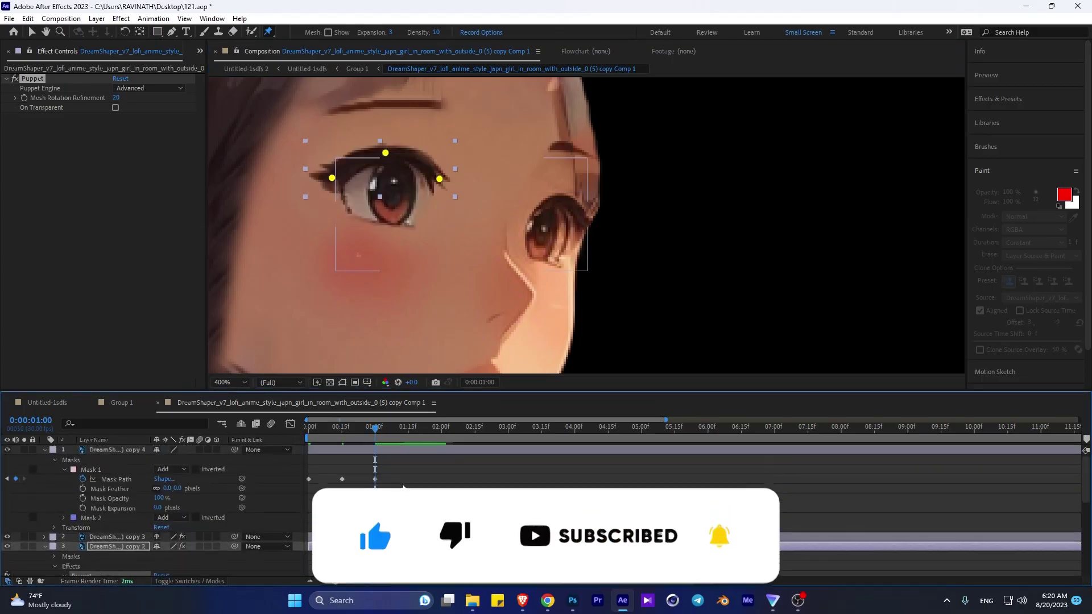
{"action": "scroll", "coordinate": [26, 483], "scroll_direction": "down", "scroll_amount": 3}
{"action": "scroll", "coordinate": [457, 283], "scroll_direction": "down", "scroll_amount": 4}
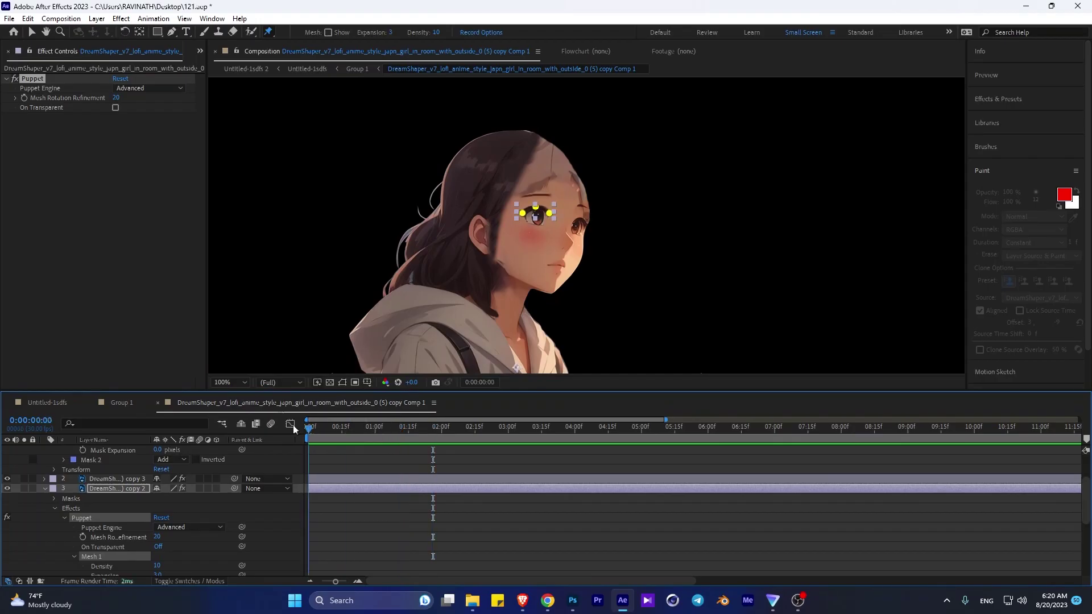
{"action": "left_click_drag", "start_coordinate": [349, 428], "coordinate": [307, 430]}
{"action": "scroll", "coordinate": [114, 511], "scroll_direction": "down", "scroll_amount": 3}
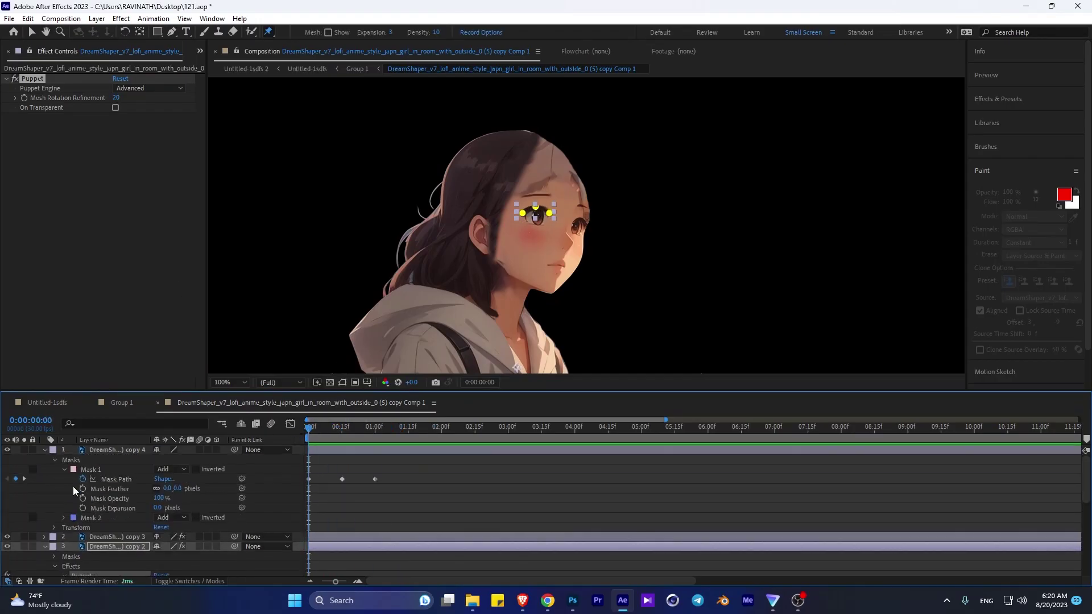
{"action": "left_click", "coordinate": [110, 567]}
{"action": "key", "text": "space"}
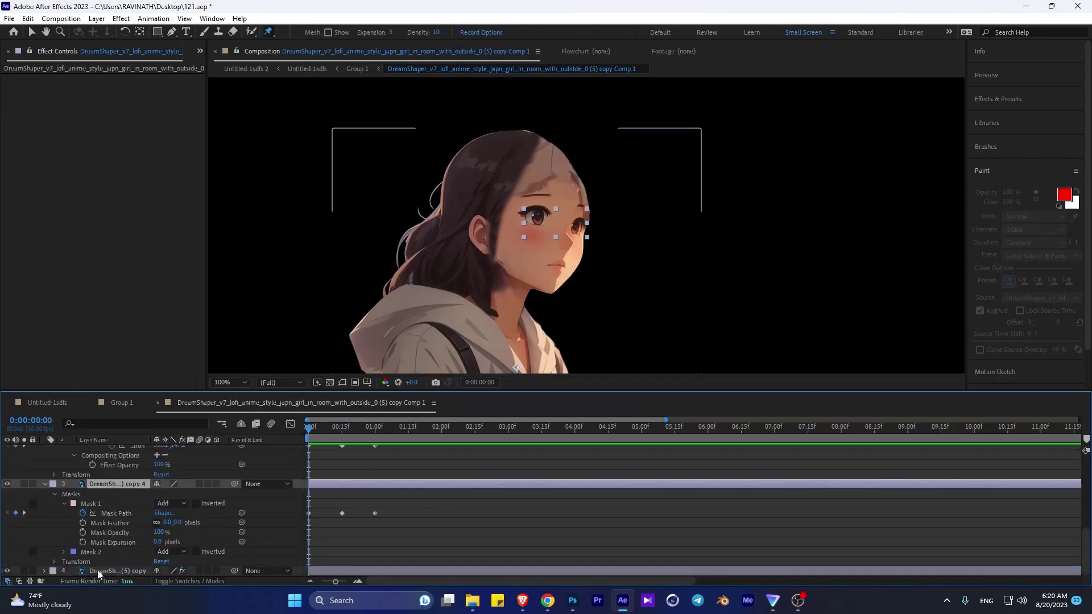
{"action": "scroll", "coordinate": [168, 505], "scroll_direction": "up", "scroll_amount": 2}
On copy 4, expand Mask 2 and enable its Mask Path keyframe at frame 0.
{"action": "left_click", "coordinate": [114, 460]}
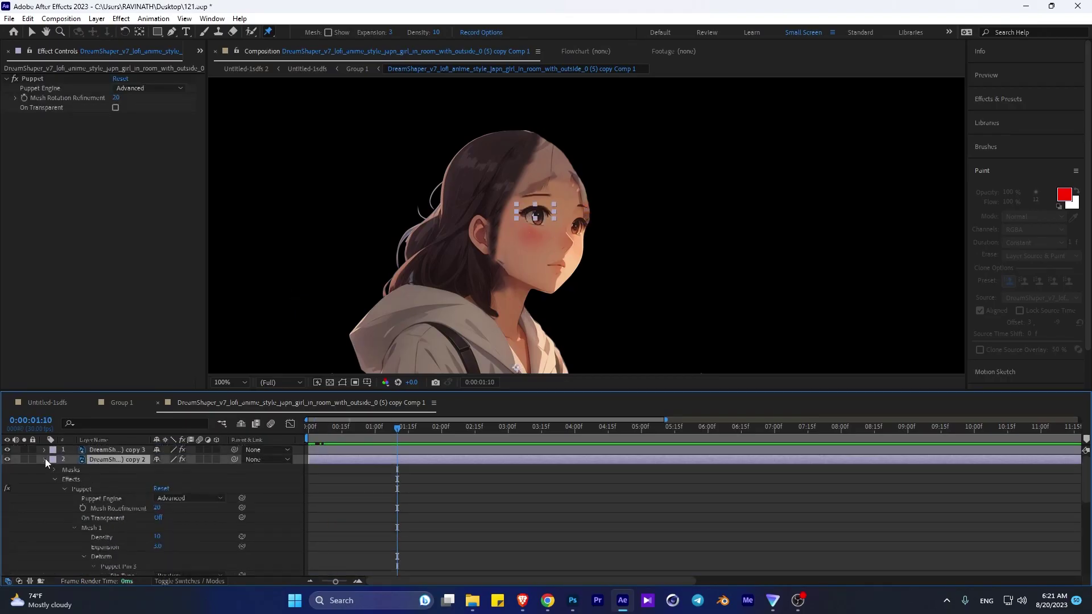
{"action": "left_click", "coordinate": [45, 459]}
{"action": "left_click", "coordinate": [113, 449]}
{"action": "scroll", "coordinate": [573, 223], "scroll_direction": "up", "scroll_amount": 4}
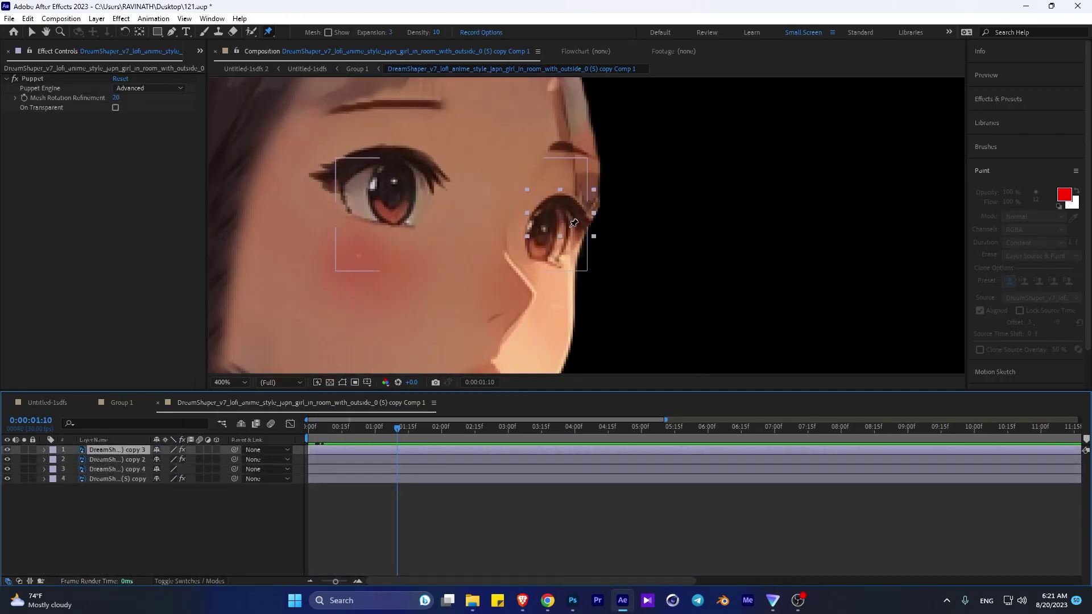
{"action": "left_click", "coordinate": [102, 469]}
{"action": "left_click", "coordinate": [45, 469]}
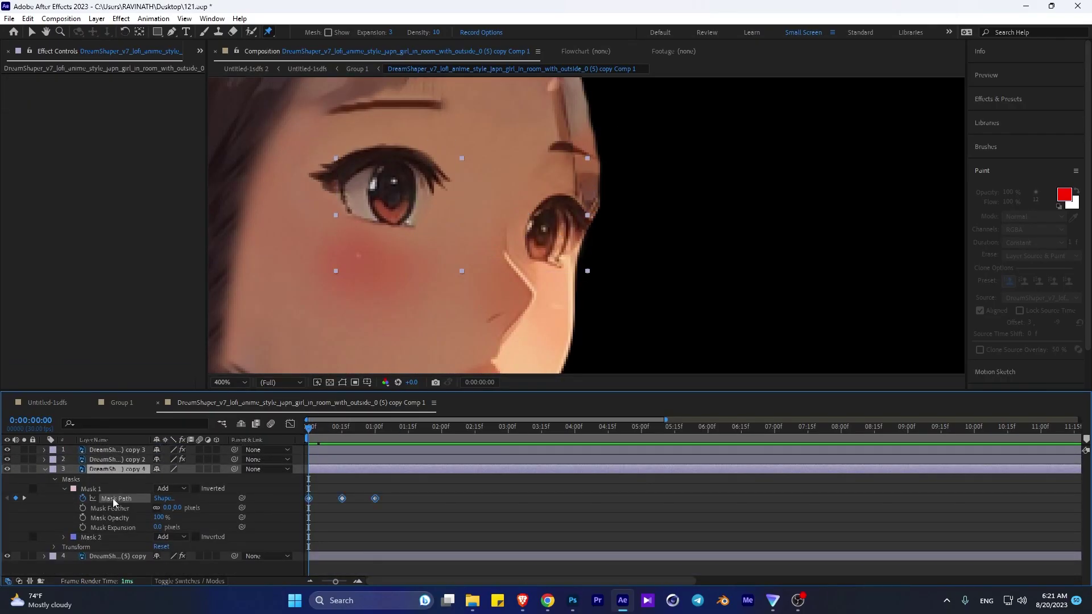
{"action": "left_click", "coordinate": [85, 536]}
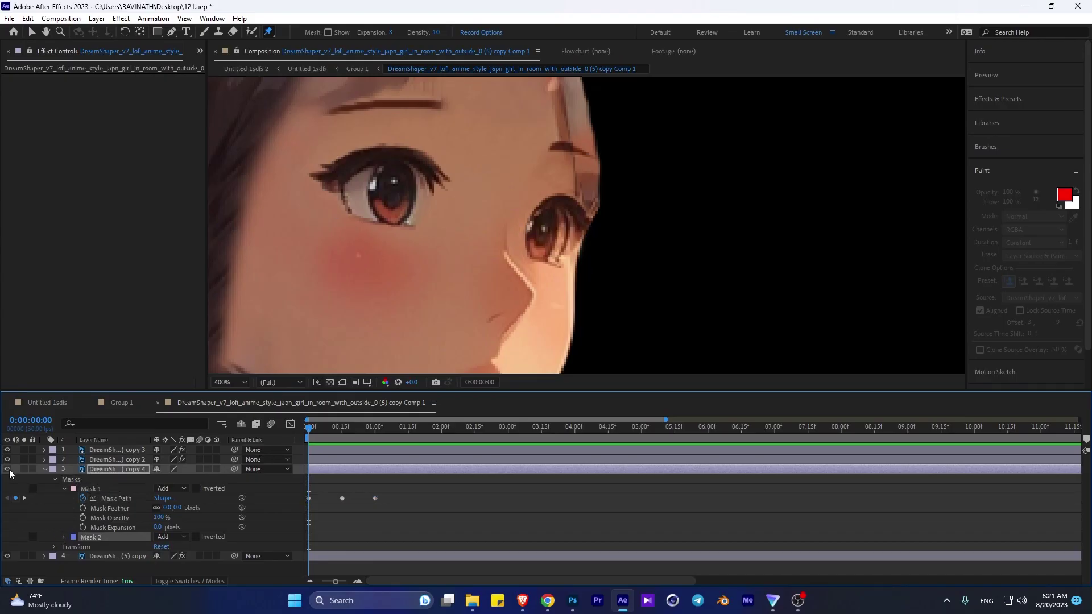
{"action": "left_click", "coordinate": [64, 488]}
{"action": "left_click", "coordinate": [64, 498]}
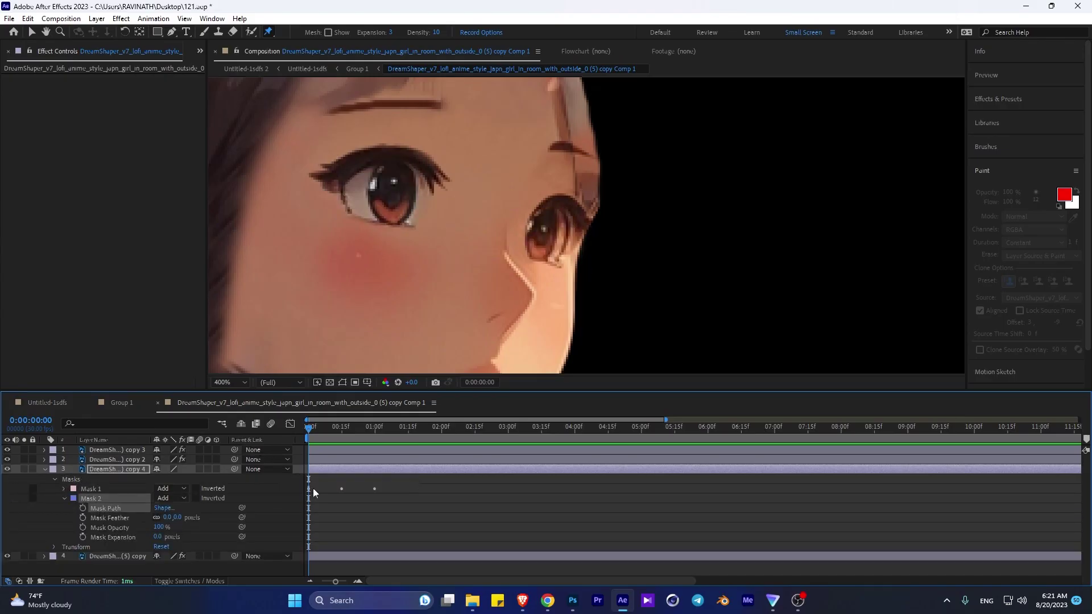
{"action": "left_click", "coordinate": [171, 33]}
At frame 15, reshape Mask 2 into a closed-eye slit.
{"action": "left_click", "coordinate": [83, 507]}
{"action": "left_click", "coordinate": [341, 433]}
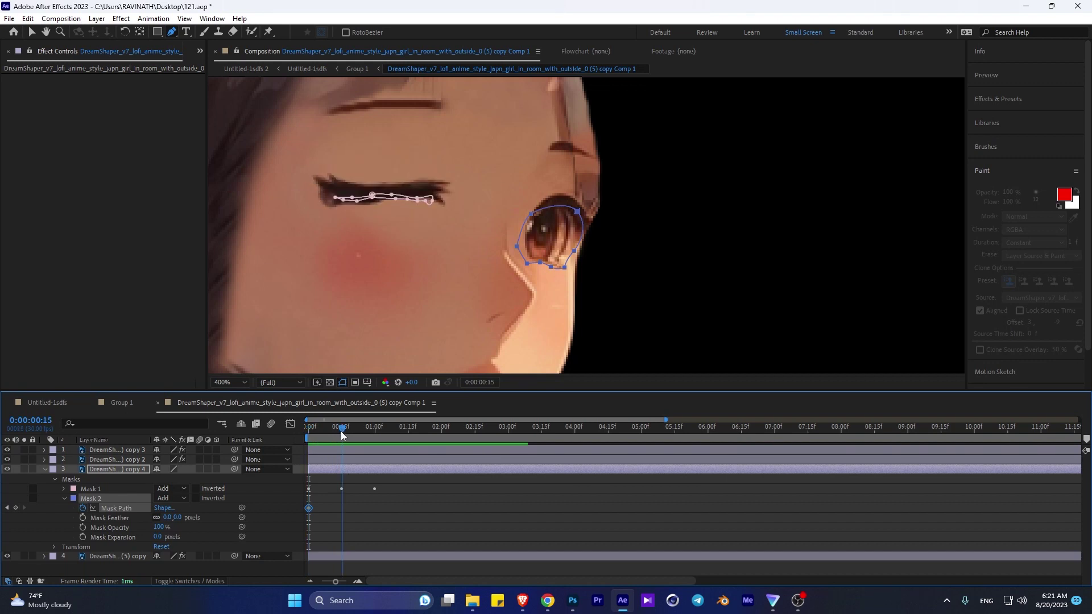
{"action": "left_click", "coordinate": [65, 488]}
{"action": "scroll", "coordinate": [111, 509], "scroll_direction": "down", "scroll_amount": 1}
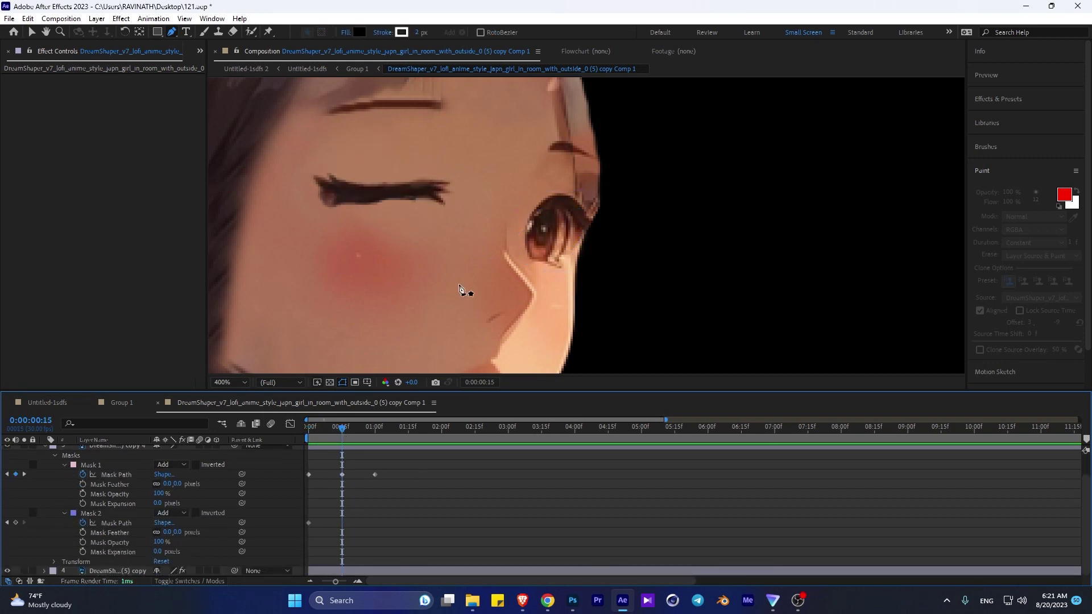
{"action": "left_click", "coordinate": [184, 445]}
{"action": "left_click_drag", "start_coordinate": [561, 214], "coordinate": [551, 233]}
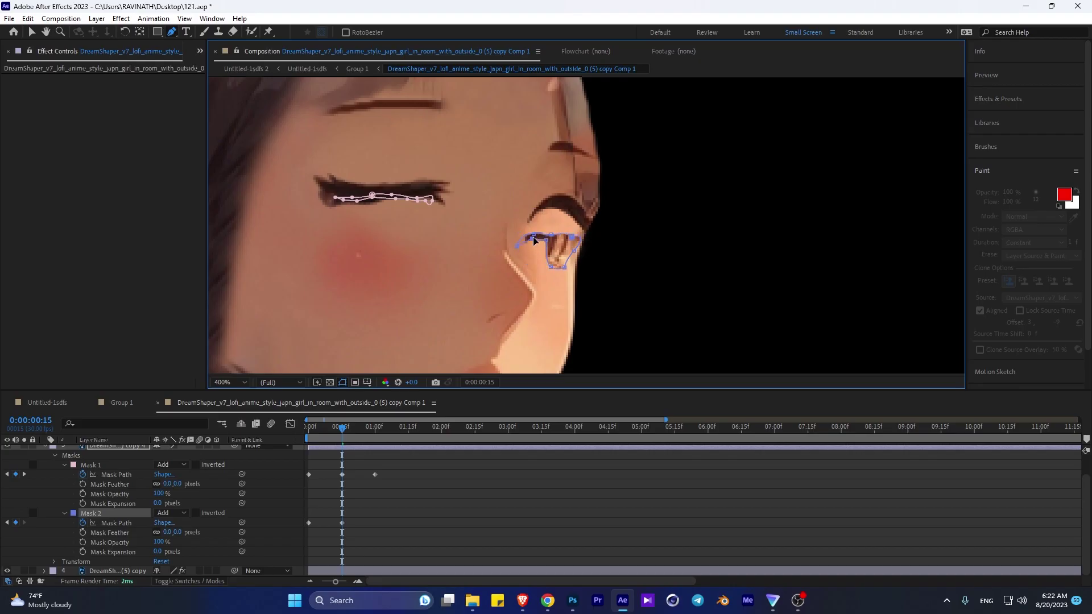
{"action": "key", "text": "v"}
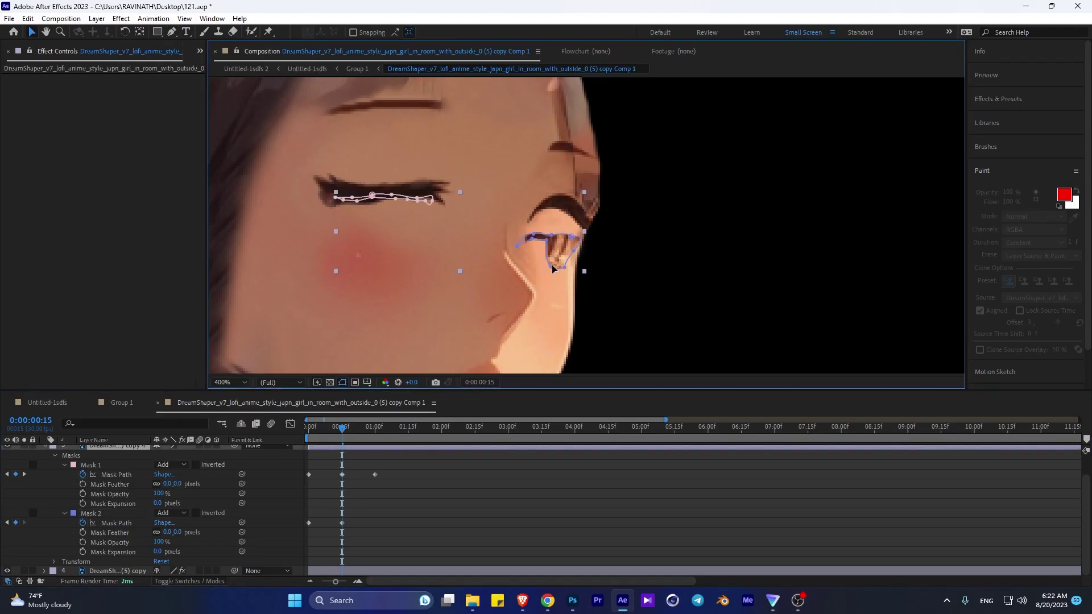
{"action": "left_click_drag", "start_coordinate": [555, 266], "coordinate": [565, 268]}
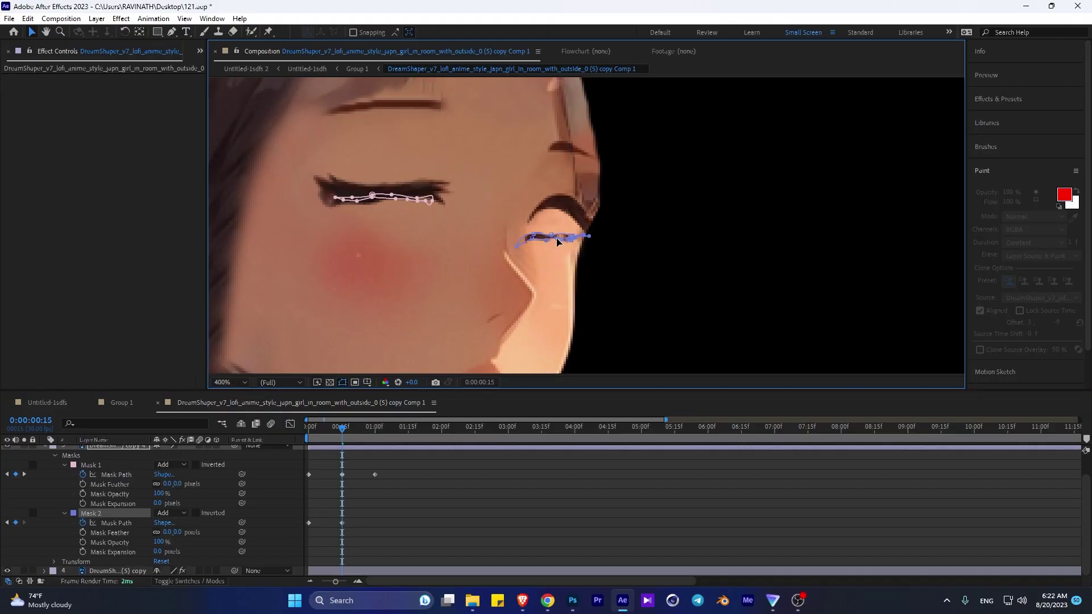
Step between the closed-eye keyframe at 0:15 and the open one at 1:00 to check the blink.
{"action": "key", "text": "k"}
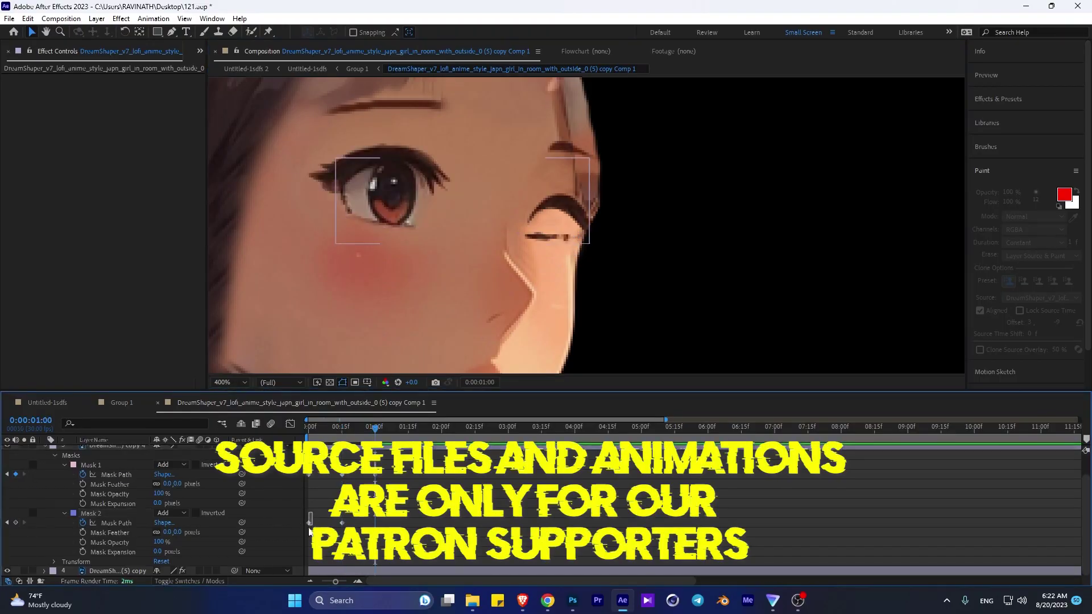
{"action": "key", "text": "j"}
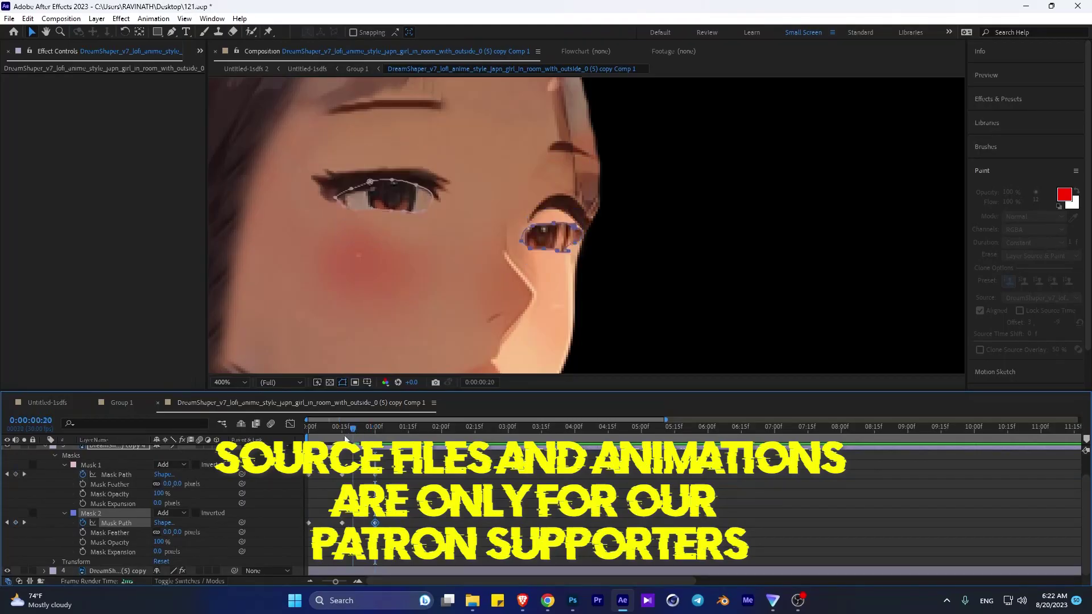
{"action": "key", "text": "k"}
{"action": "key", "text": "j"}
{"action": "scroll", "coordinate": [412, 514], "scroll_direction": "up", "scroll_amount": 2}
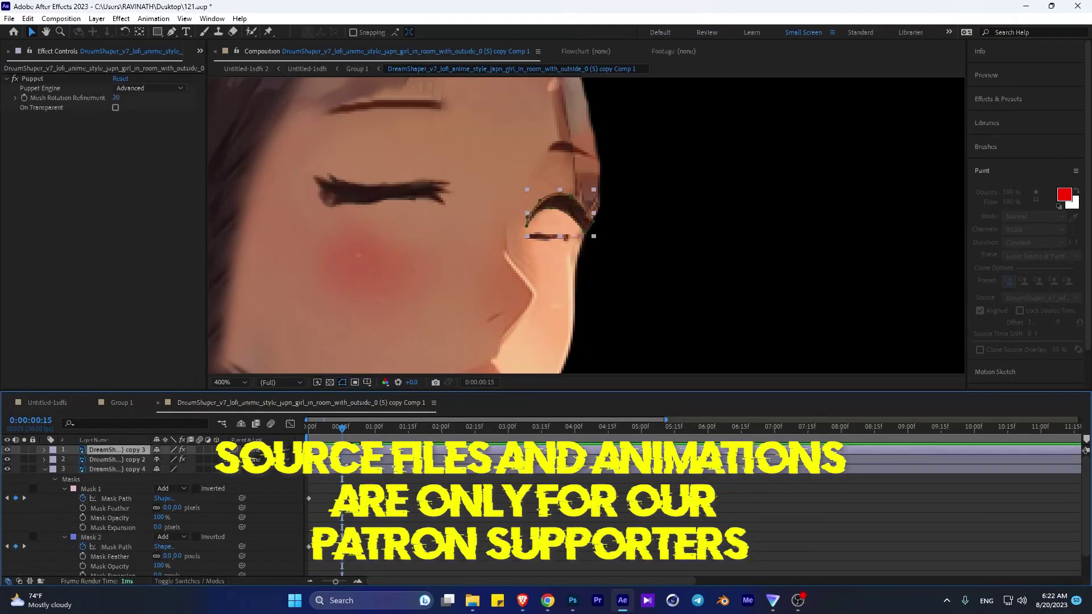
Place three puppet pins on the far eye at its inner corner, middle and outer corner.
{"action": "left_click", "coordinate": [269, 31]}
{"action": "left_click", "coordinate": [520, 236]}
{"action": "left_click", "coordinate": [556, 232]}
{"action": "left_click", "coordinate": [585, 226]}
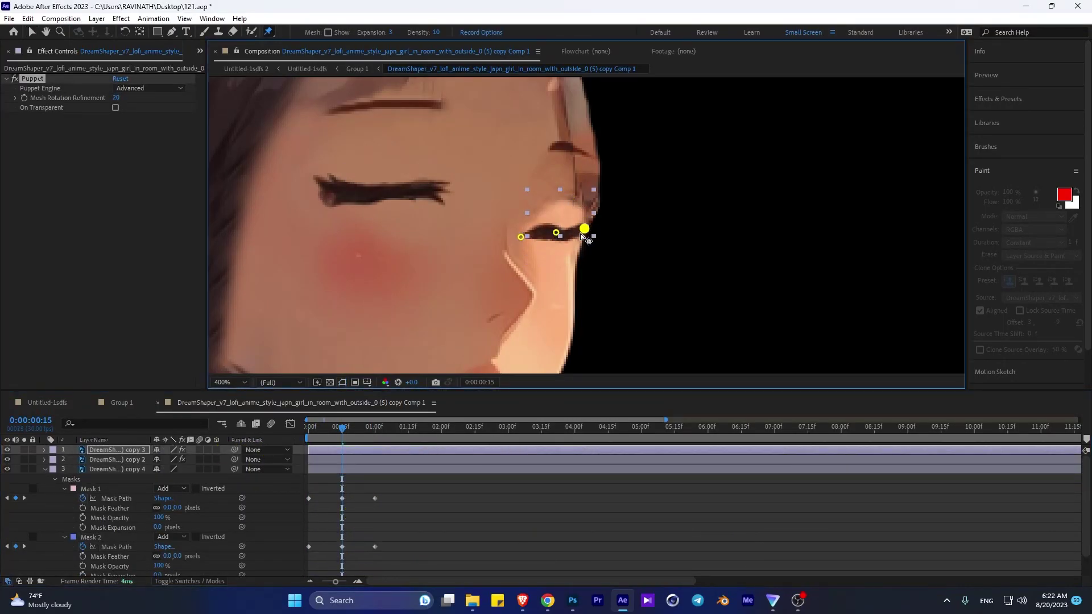
Move to frame 26 and reveal layer 1's puppet pin keyframes at the 1-second mark.
{"action": "left_click_drag", "start_coordinate": [339, 484], "coordinate": [365, 485]}
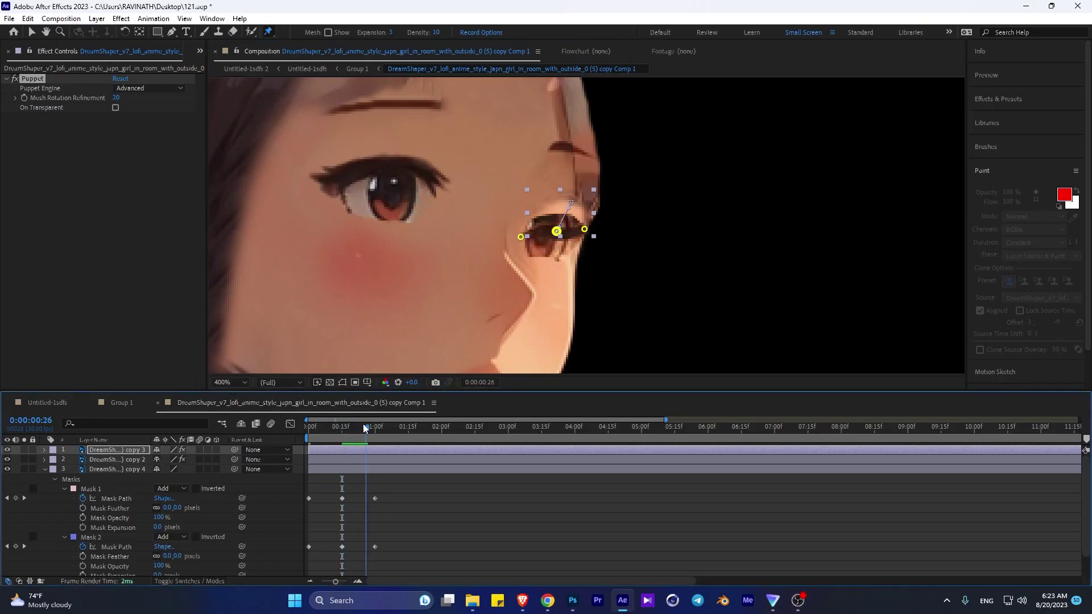
{"action": "left_click", "coordinate": [44, 450]}
{"action": "key", "text": "k"}
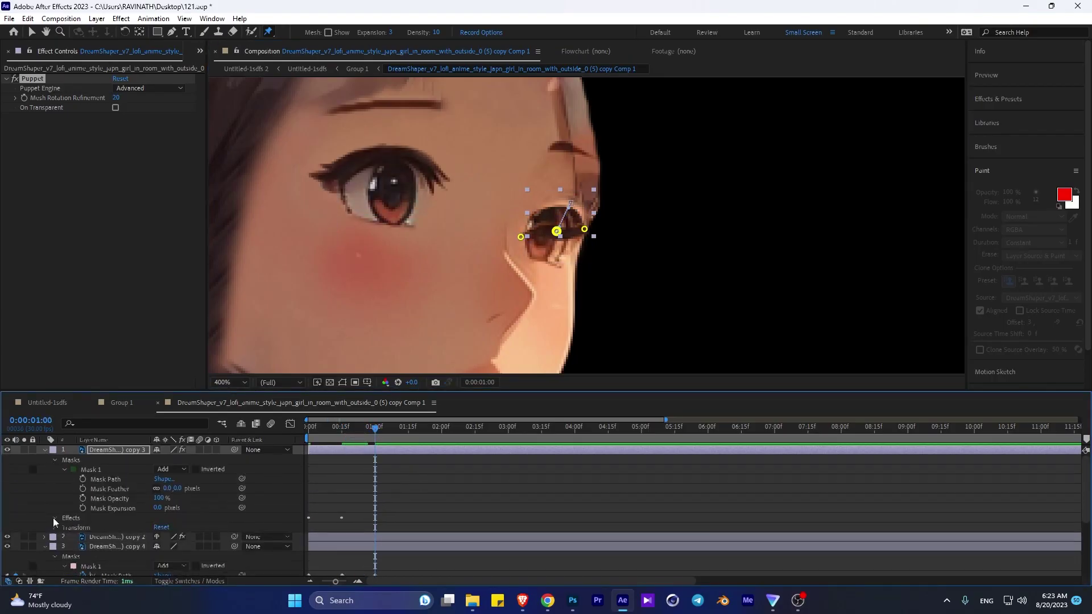
{"action": "scroll", "coordinate": [84, 512], "scroll_direction": "down", "scroll_amount": 3}
{"action": "left_click", "coordinate": [73, 513]}
{"action": "left_click", "coordinate": [84, 542]}
{"action": "scroll", "coordinate": [283, 518], "scroll_direction": "down", "scroll_amount": 3}
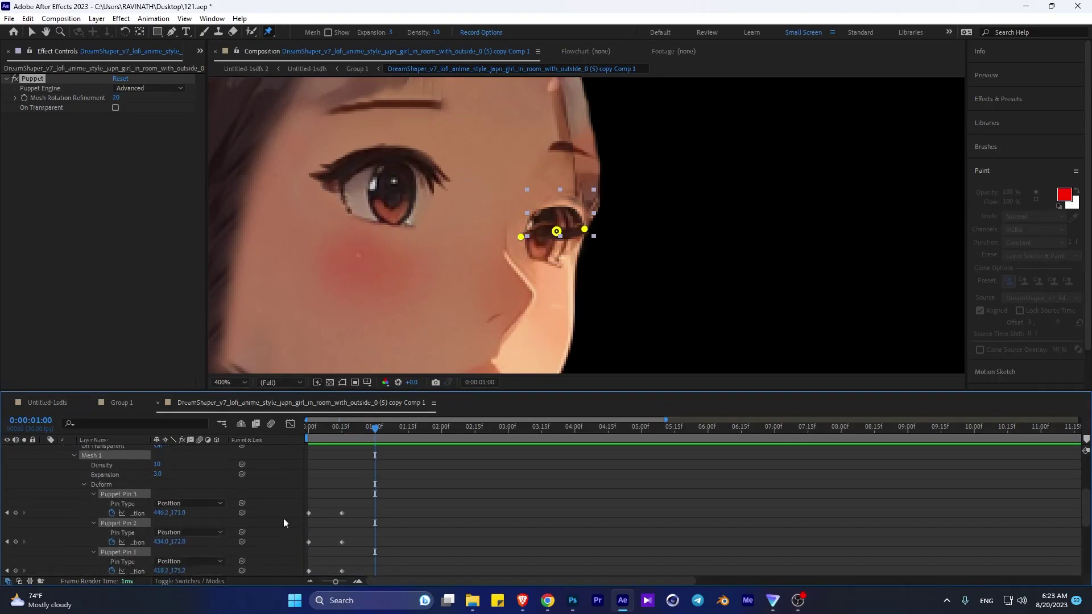
Zoom out to show the whole girl and play back the blink animation.
{"action": "key", "text": "space"}
{"action": "key", "text": "comma"}
{"action": "key", "text": "comma"}
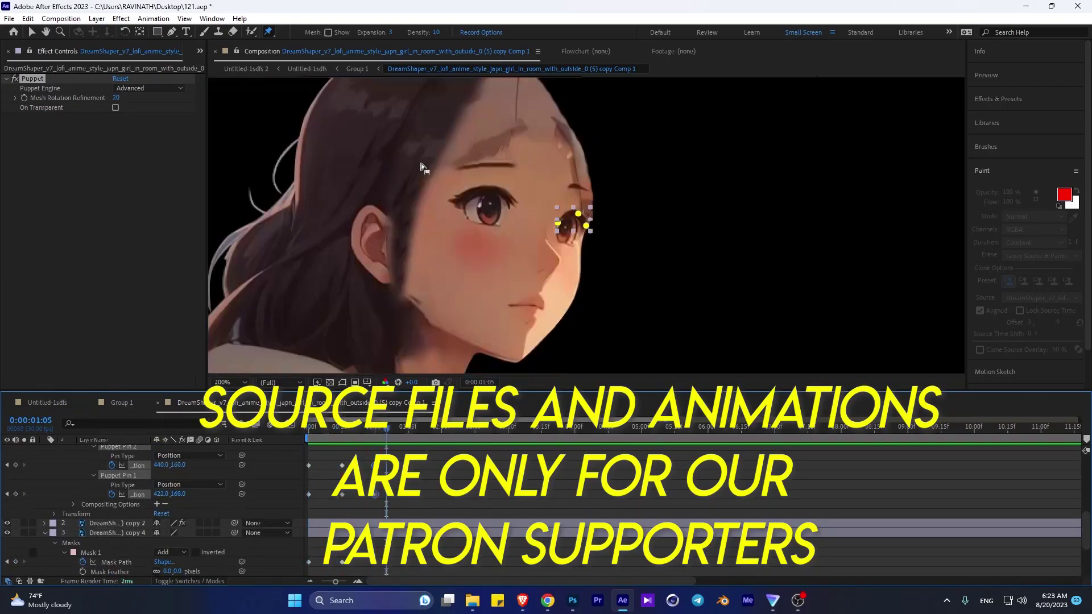
{"action": "key", "text": "comma"}
{"action": "key", "text": "comma"}
{"action": "key", "text": "space"}
{"action": "scroll", "coordinate": [654, 500], "scroll_direction": "up", "scroll_amount": 5}
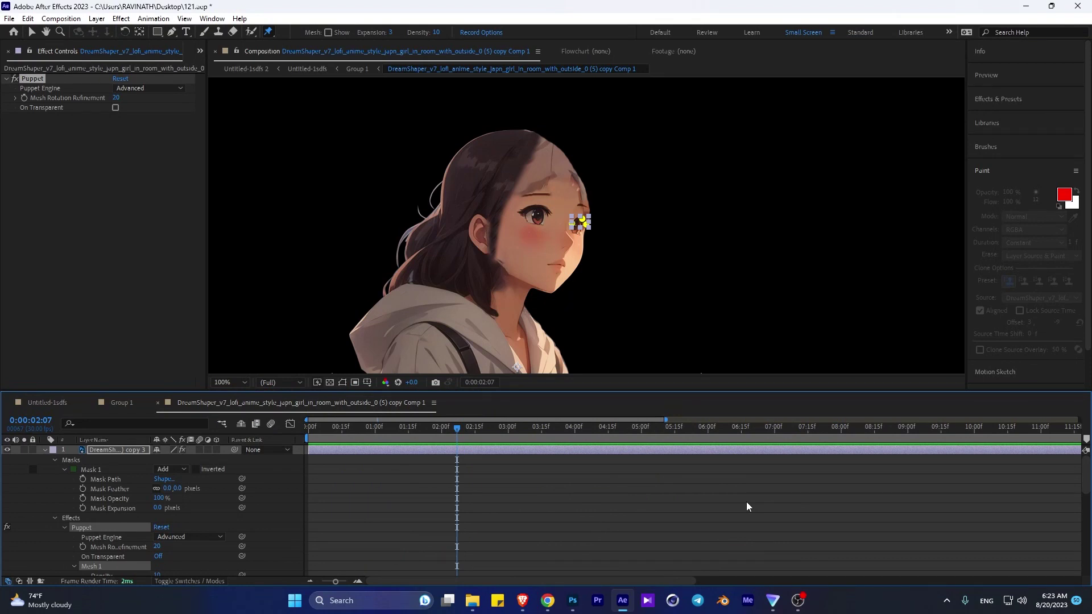
Go back to frame 27, show the full timeline and select the copy 2 eye layer.
{"action": "left_click", "coordinate": [371, 425]}
{"action": "scroll", "coordinate": [402, 504], "scroll_direction": "down", "scroll_amount": 10}
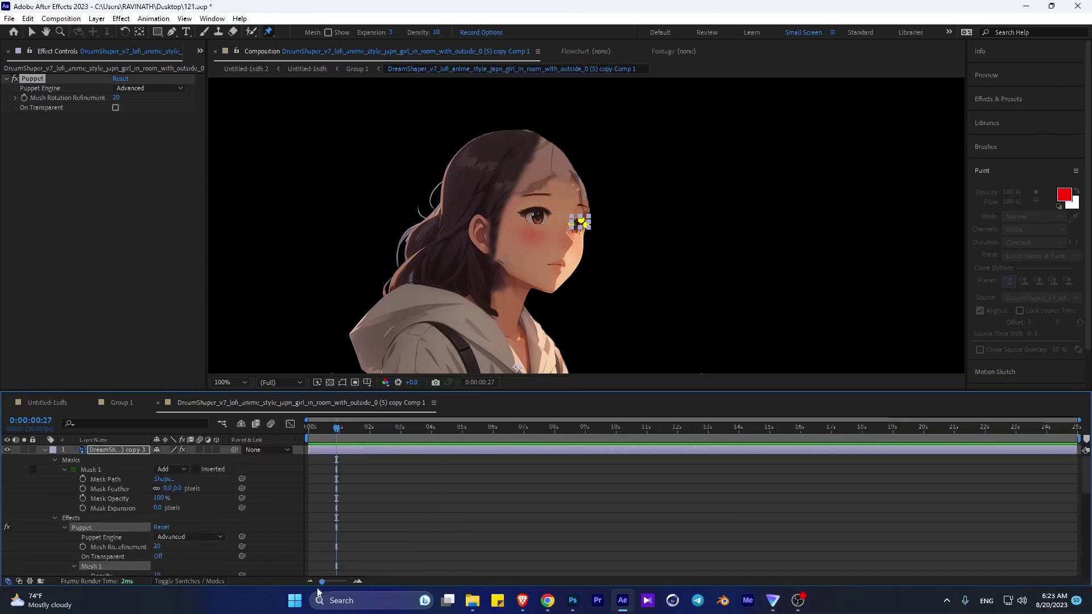
{"action": "key", "text": "minus"}
{"action": "scroll", "coordinate": [370, 518], "scroll_direction": "up", "scroll_amount": 2}
{"action": "left_click", "coordinate": [103, 523]}
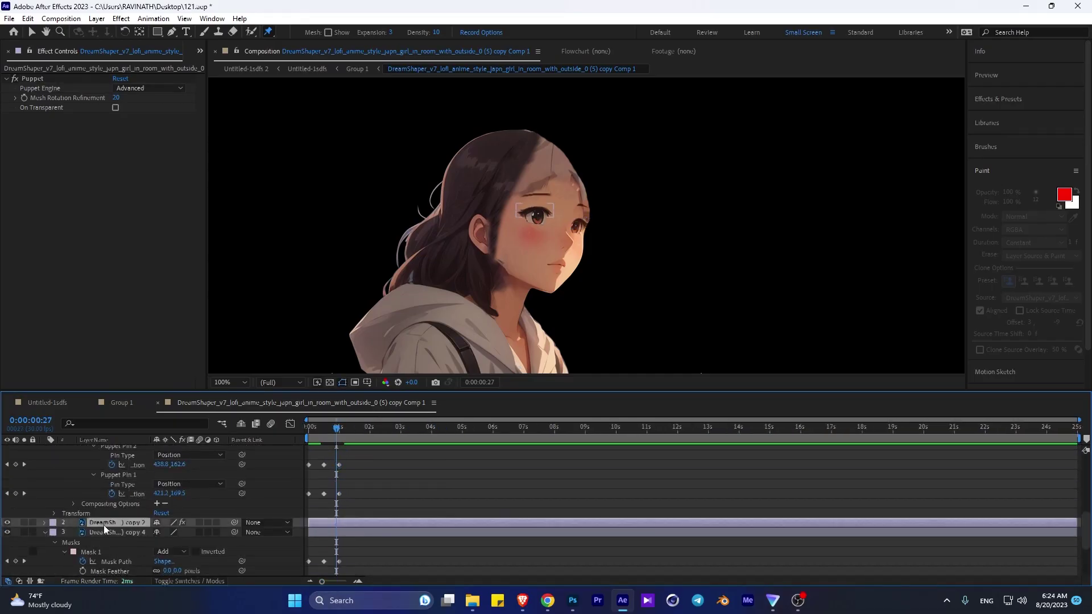
{"action": "scroll", "coordinate": [46, 521], "scroll_direction": "down", "scroll_amount": 5}
{"action": "scroll", "coordinate": [351, 551], "scroll_direction": "up", "scroll_amount": 10}
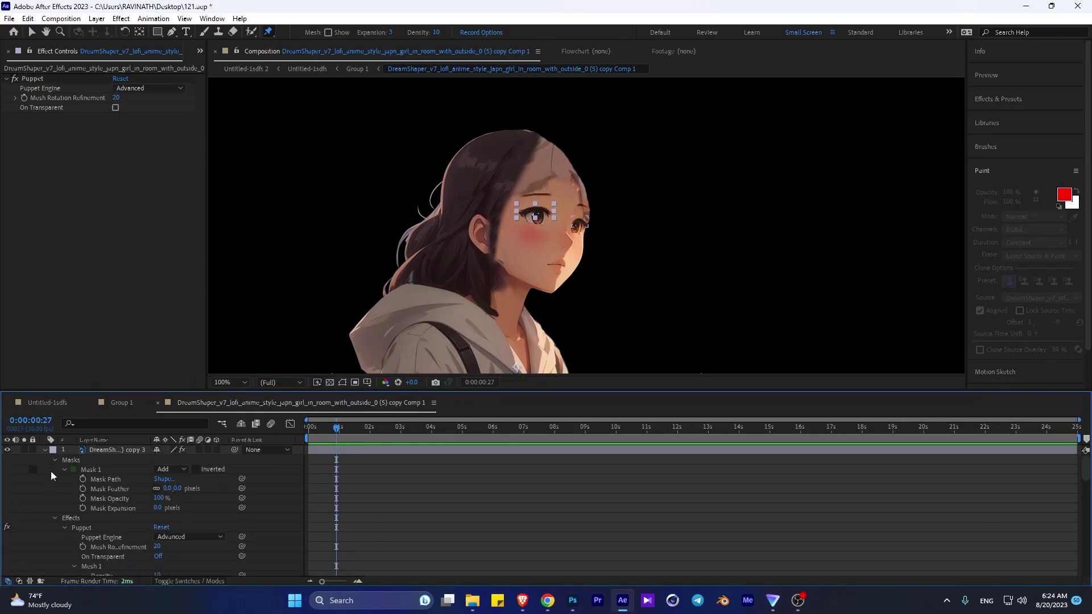
Collapse the masks, show the Puppet effect's pins, and move to 1 second 12 frames.
{"action": "left_click", "coordinate": [65, 469]}
{"action": "left_click", "coordinate": [54, 459]}
{"action": "left_click", "coordinate": [90, 449]}
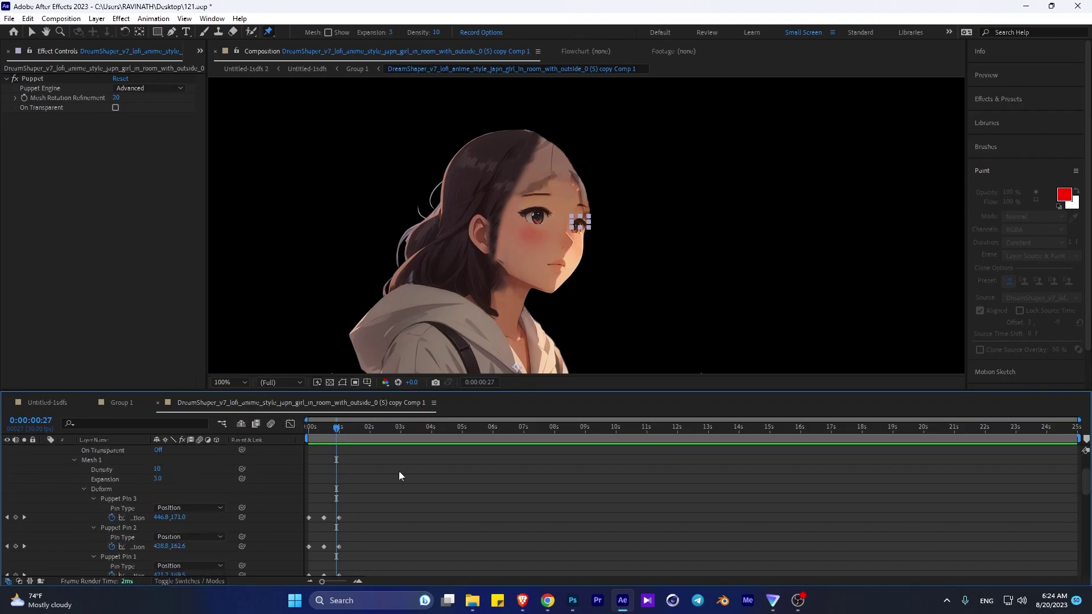
{"action": "scroll", "coordinate": [398, 471], "scroll_direction": "down", "scroll_amount": 3}
{"action": "left_click", "coordinate": [343, 427]}
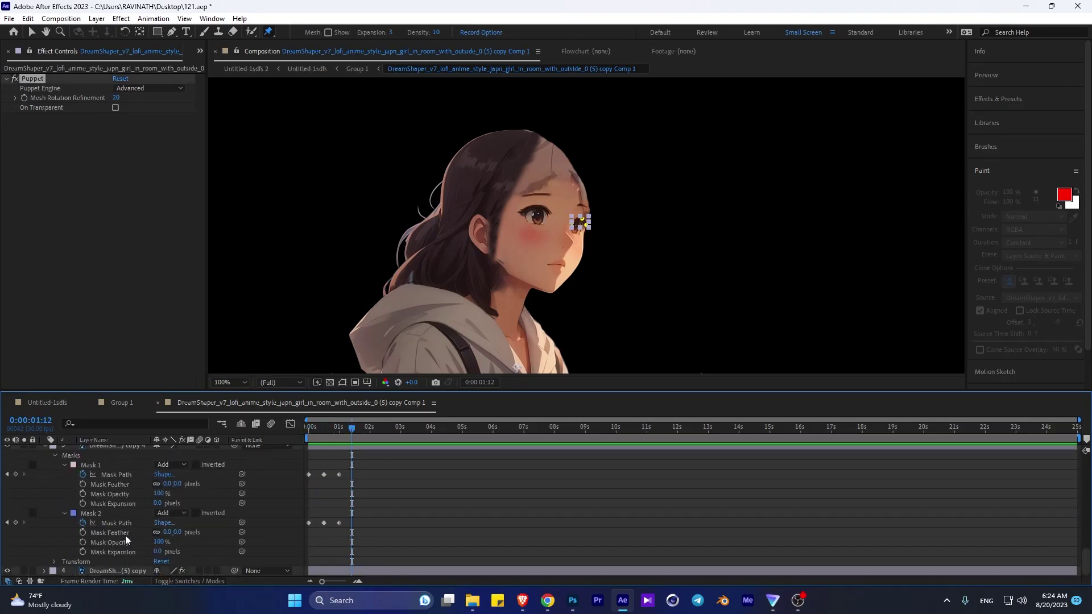
Open layer 4 in its layer view and set a Clone Stamp source on the cheek.
{"action": "double_click", "coordinate": [125, 535]}
{"action": "left_click", "coordinate": [218, 31]}
{"action": "left_click", "coordinate": [360, 436]}
{"action": "key", "text": "Home"}
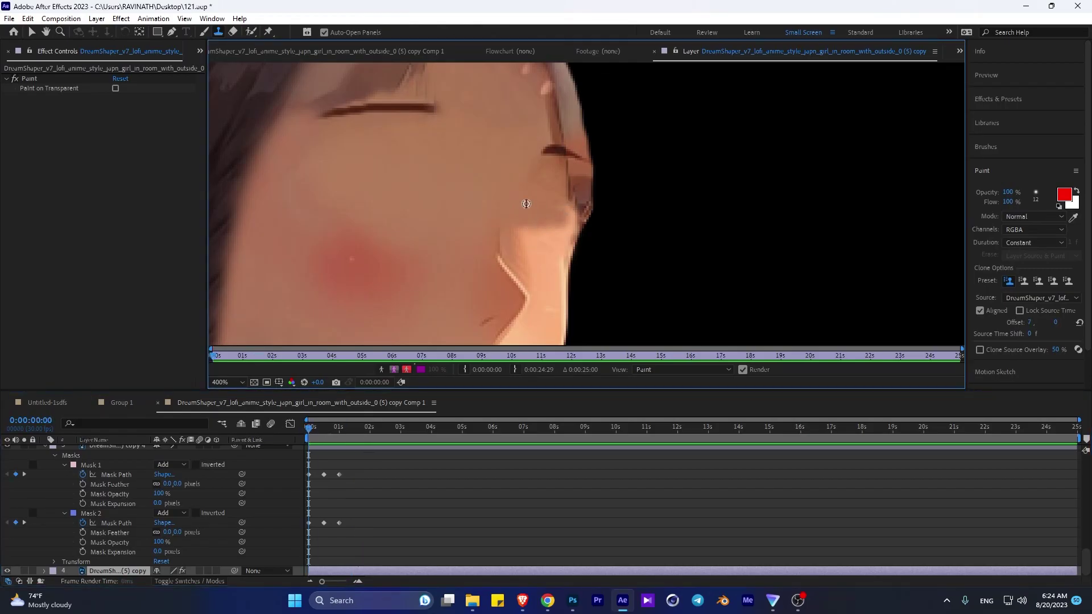
{"action": "left_click", "coordinate": [535, 203], "text": "alt"}
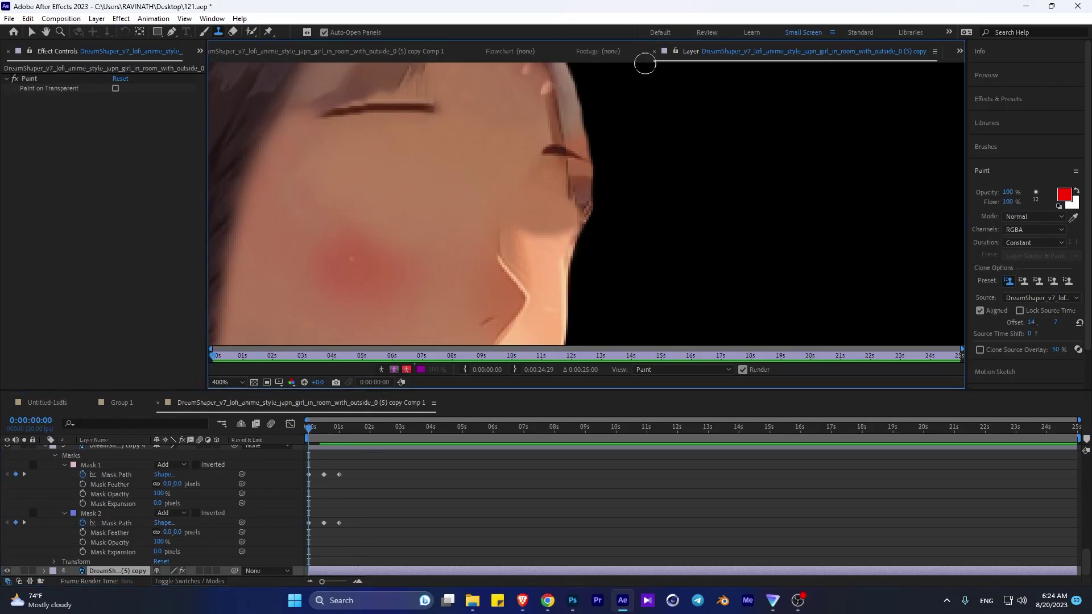
Return to the composition view and box-select keyframes around 10 seconds.
{"action": "left_click", "coordinate": [654, 51]}
{"action": "key", "text": "v"}
{"action": "mouse_move", "coordinate": [383, 548]}
{"action": "left_mouse_down"}
{"action": "mouse_move", "coordinate": [310, 469]}
{"action": "mouse_move", "coordinate": [382, 480]}
{"action": "left_mouse_up"}
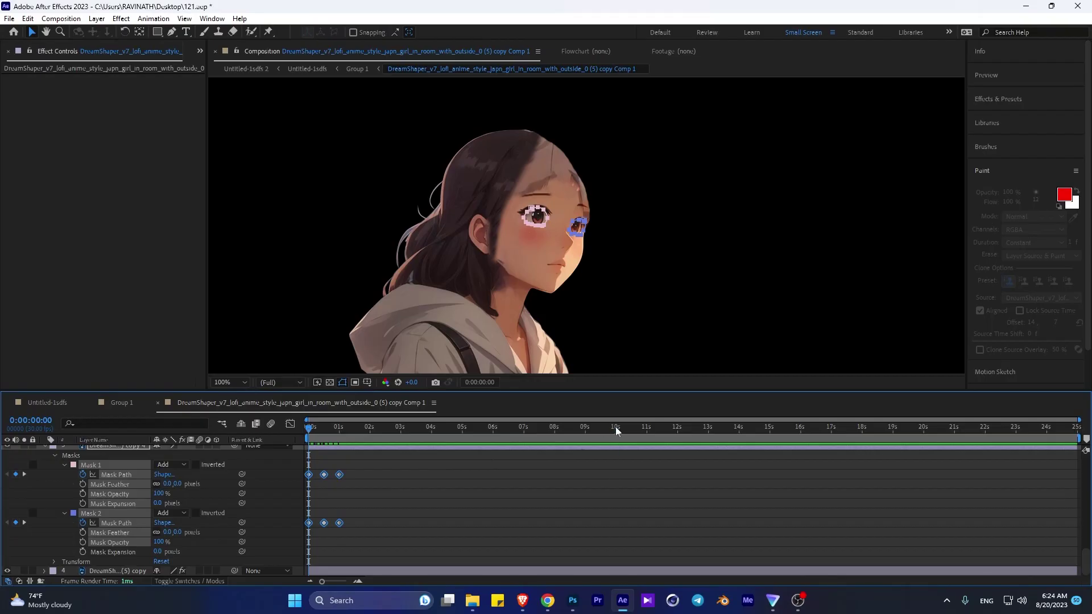
{"action": "left_click", "coordinate": [615, 426]}
{"action": "mouse_move", "coordinate": [364, 526]}
{"action": "left_mouse_down"}
{"action": "mouse_move", "coordinate": [310, 522]}
{"action": "mouse_move", "coordinate": [507, 514]}
{"action": "left_mouse_up"}
Move the playhead back to about 9 seconds and switch to the Untitled-1sdfs composition.
{"action": "scroll", "coordinate": [374, 492], "scroll_direction": "up", "scroll_amount": 5}
{"action": "left_click", "coordinate": [629, 432]}
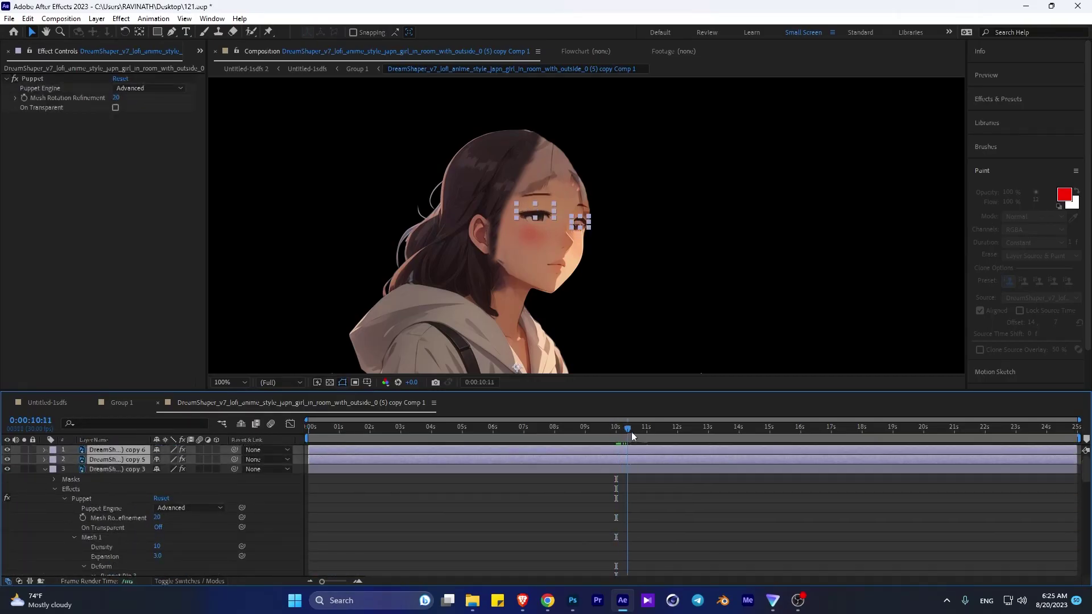
{"action": "left_click", "coordinate": [615, 428]}
{"action": "scroll", "coordinate": [354, 498], "scroll_direction": "down", "scroll_amount": 3}
{"action": "scroll", "coordinate": [364, 483], "scroll_direction": "down", "scroll_amount": 3}
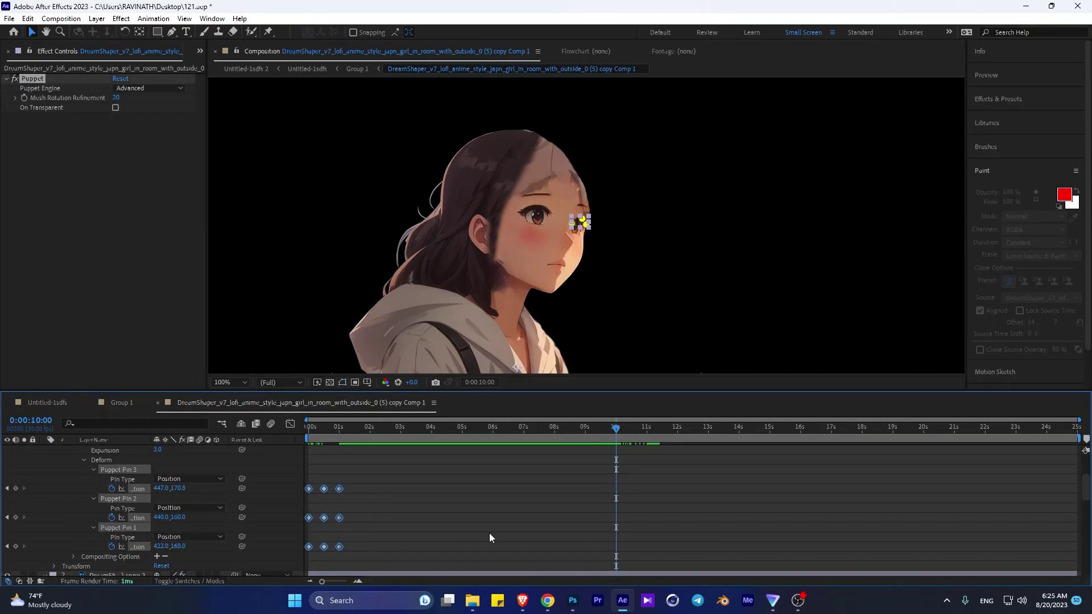
{"action": "scroll", "coordinate": [489, 537], "scroll_direction": "up", "scroll_amount": 5}
{"action": "left_click_drag", "start_coordinate": [653, 431], "coordinate": [602, 432]}
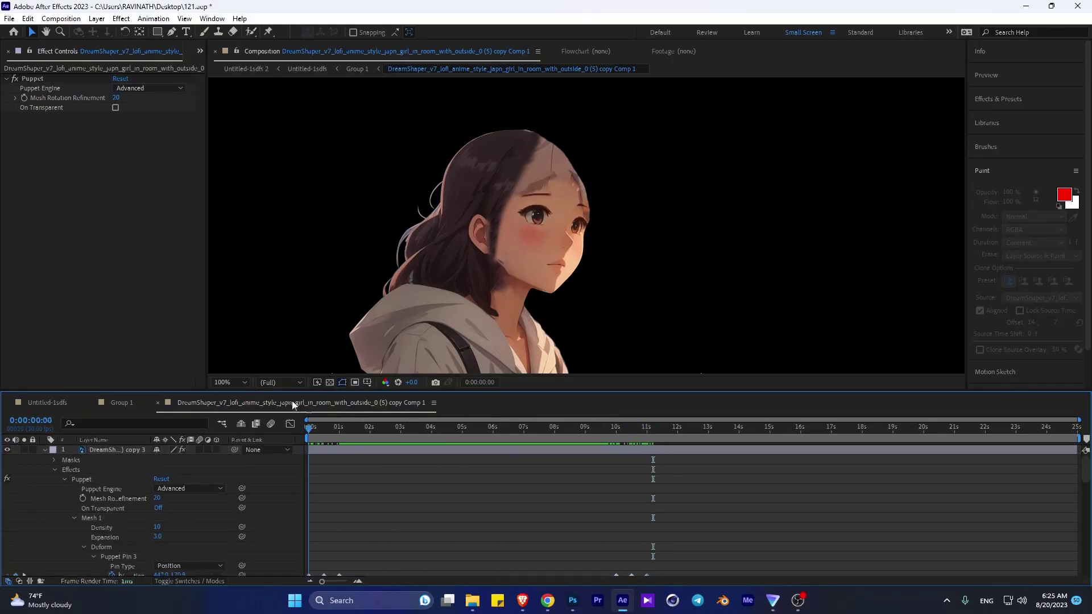
{"action": "left_click", "coordinate": [57, 402]}
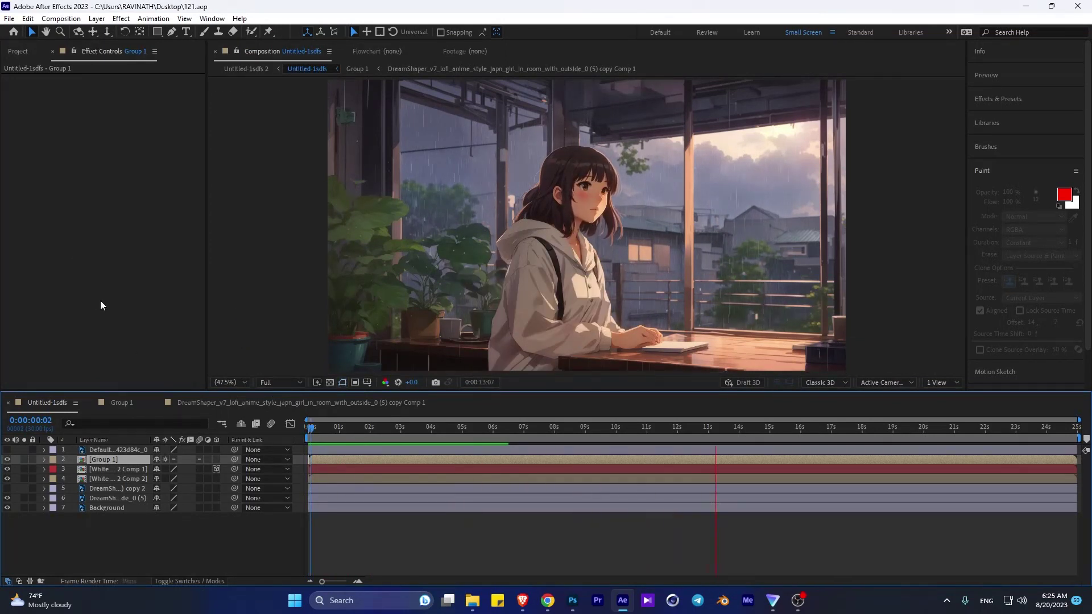
Stop the preview and, at the start, place puppet pins on the girl's head, body and arm.
{"action": "key", "text": "space"}
{"action": "key", "text": "Home"}
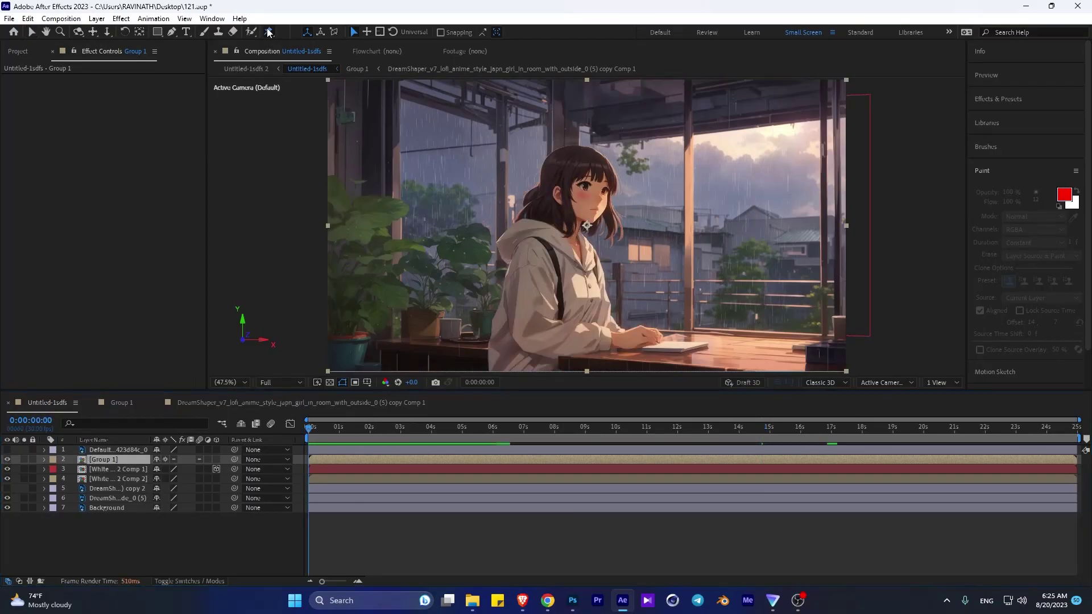
{"action": "key", "text": "ctrl+p"}
{"action": "left_click", "coordinate": [576, 166]}
{"action": "left_click", "coordinate": [552, 226]}
{"action": "left_click", "coordinate": [586, 289]}
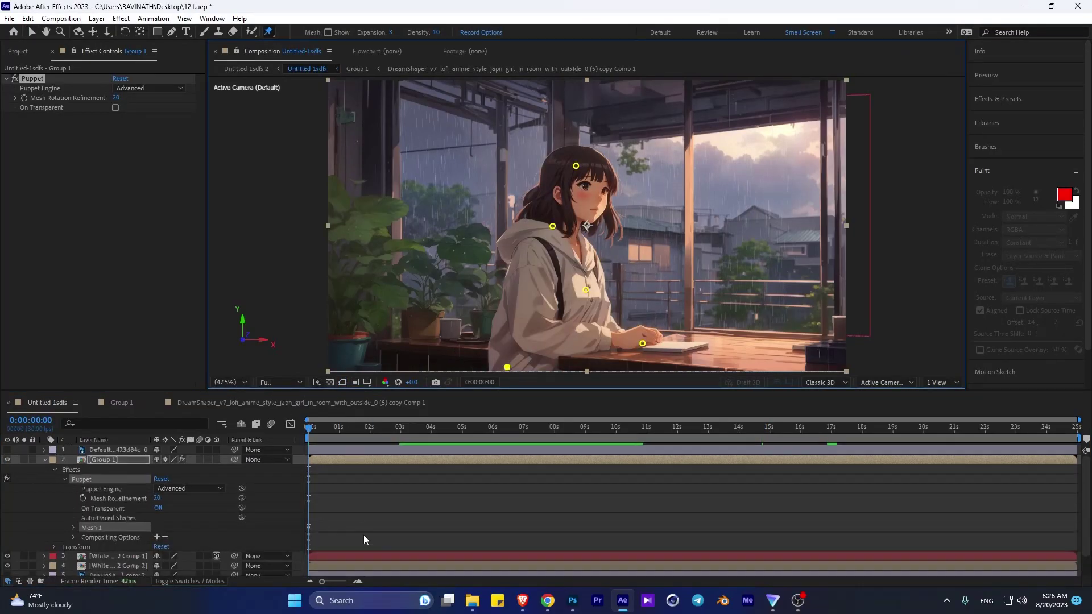
At 5 seconds, shift the head pin right and reveal the pins under Mesh 1 > Deform.
{"action": "left_click_drag", "start_coordinate": [398, 428], "coordinate": [462, 428]}
{"action": "left_click_drag", "start_coordinate": [576, 170], "coordinate": [583, 167]}
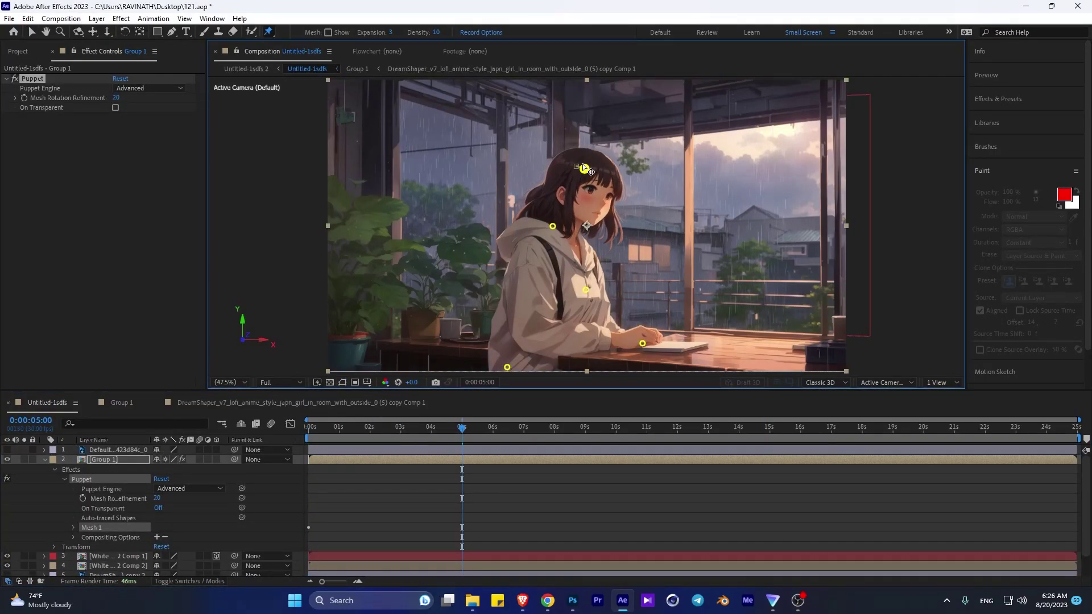
{"action": "left_click", "coordinate": [73, 527]}
{"action": "left_click", "coordinate": [82, 503]}
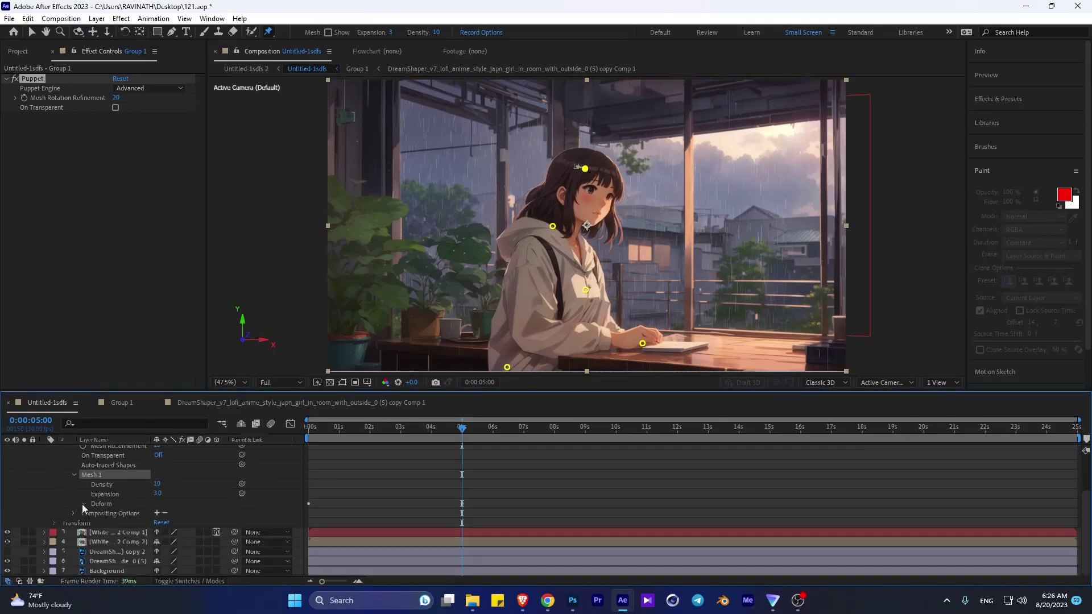
{"action": "scroll", "coordinate": [82, 504], "scroll_direction": "down", "scroll_amount": 2}
Set head poses at about 9, 13.5 and 20:24 seconds, then respace the head-pin keyframes.
{"action": "left_click", "coordinate": [581, 439]}
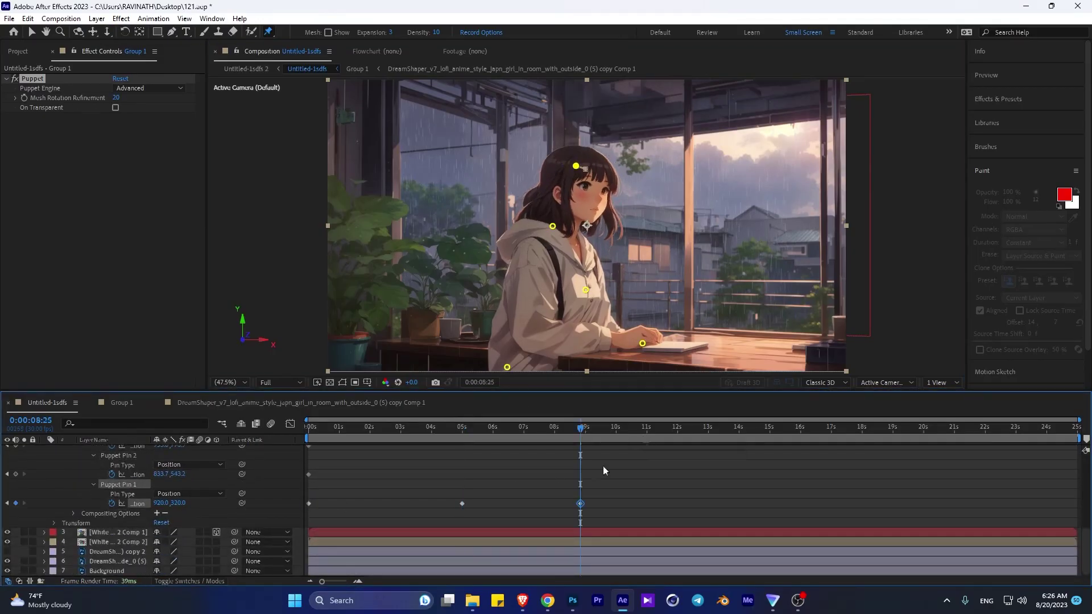
{"action": "left_click", "coordinate": [717, 431]}
{"action": "left_click", "coordinate": [948, 435]}
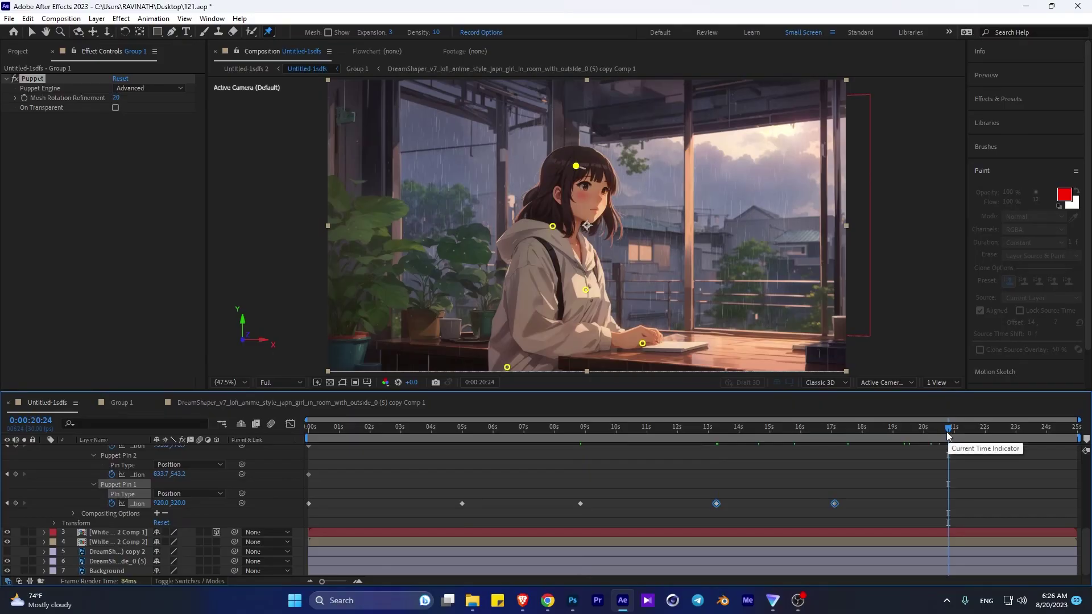
{"action": "left_click_drag", "start_coordinate": [948, 434], "coordinate": [1076, 431]}
{"action": "mouse_move", "coordinate": [855, 513]}
{"action": "left_mouse_down"}
{"action": "mouse_move", "coordinate": [831, 494]}
{"action": "mouse_move", "coordinate": [722, 497]}
{"action": "left_mouse_up"}
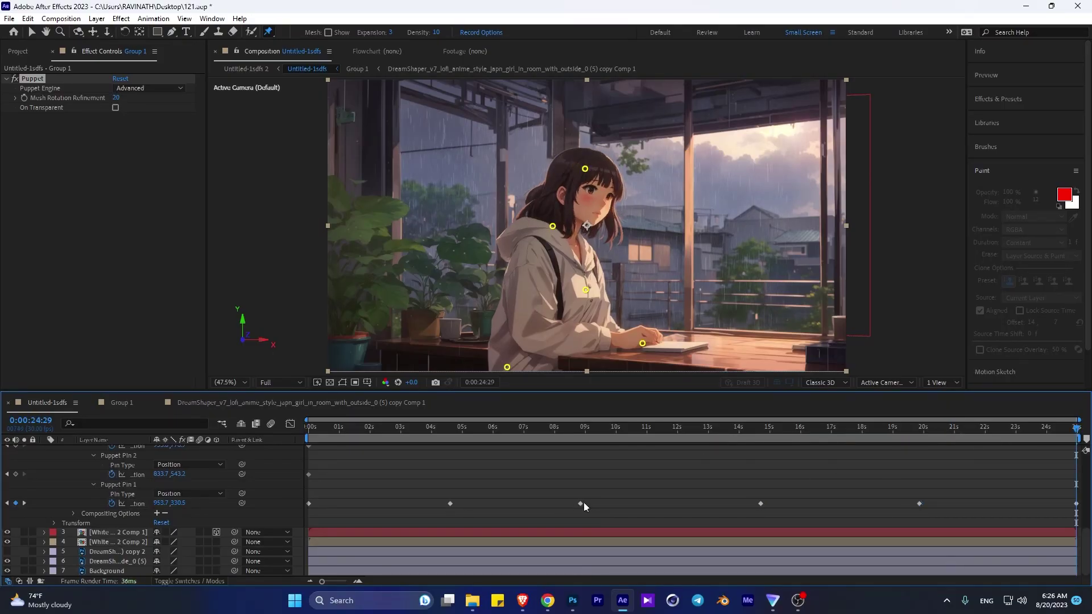
Check a Pin 5 keyframe's options, then play the head sway from the start.
{"action": "scroll", "coordinate": [306, 524], "scroll_direction": "up", "scroll_amount": 5}
{"action": "right_click", "coordinate": [308, 552]}
{"action": "key", "text": "Escape"}
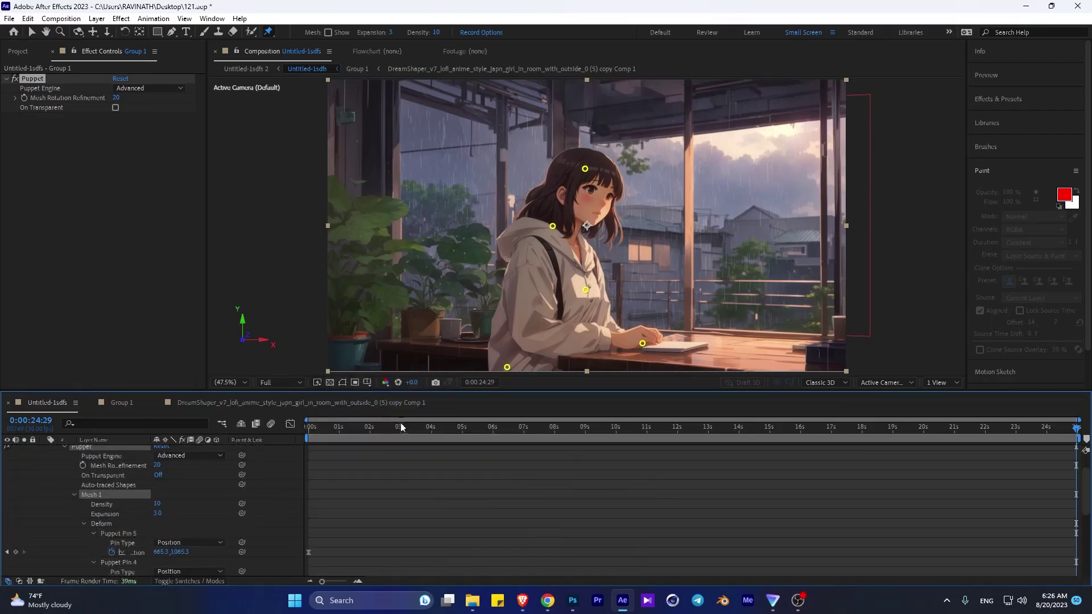
{"action": "key", "text": "space"}
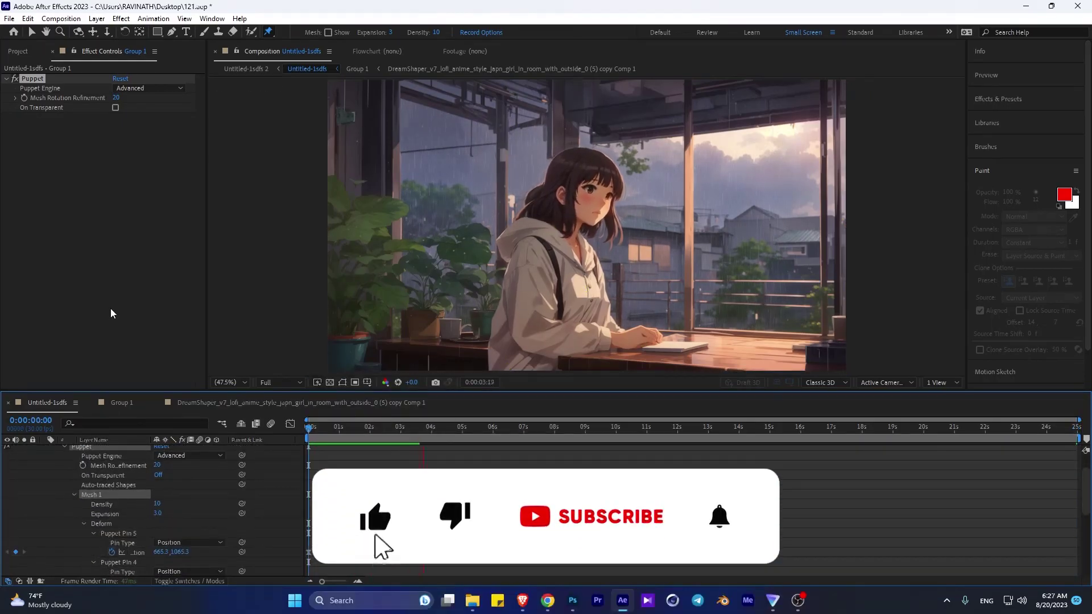
{"action": "key", "text": "space"}
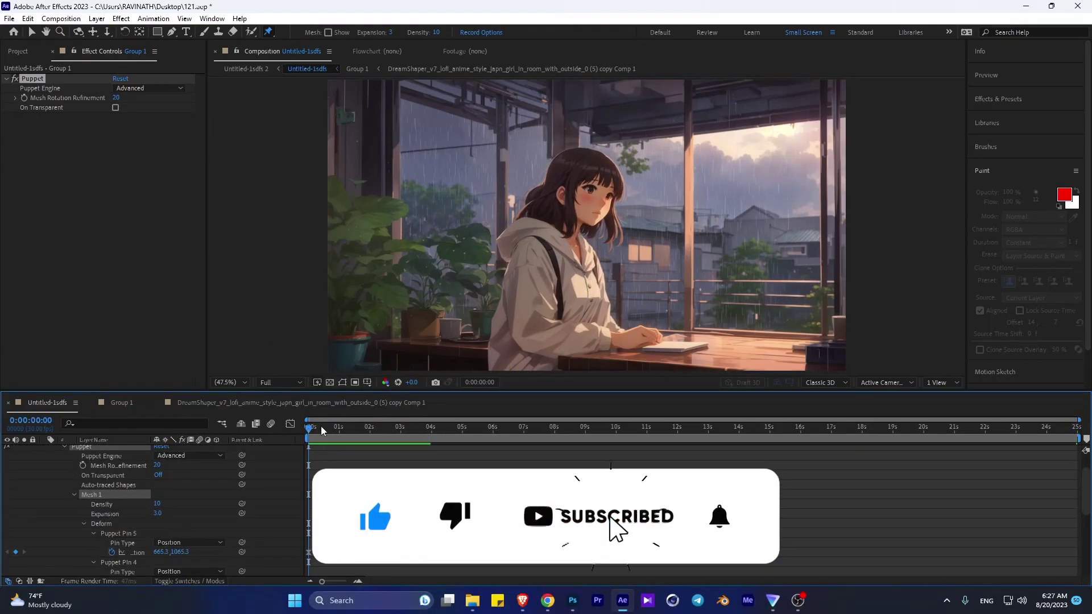
{"action": "key", "text": "space"}
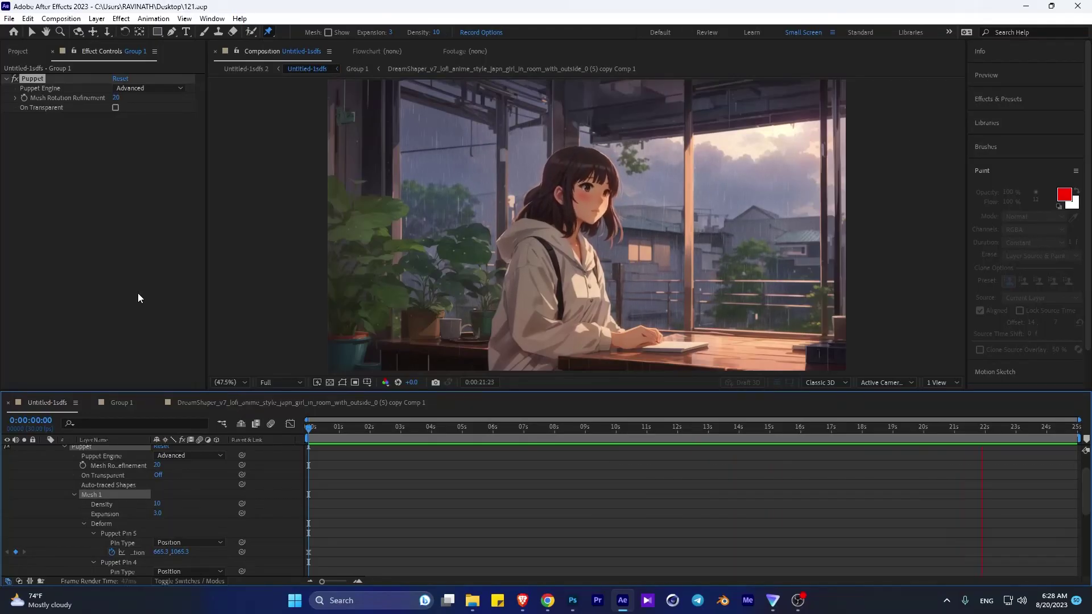
Drag the head pin's last and an early keyframe earlier, then review the sway around 22-23 seconds.
{"action": "scroll", "coordinate": [588, 550], "scroll_direction": "down", "scroll_amount": 5}
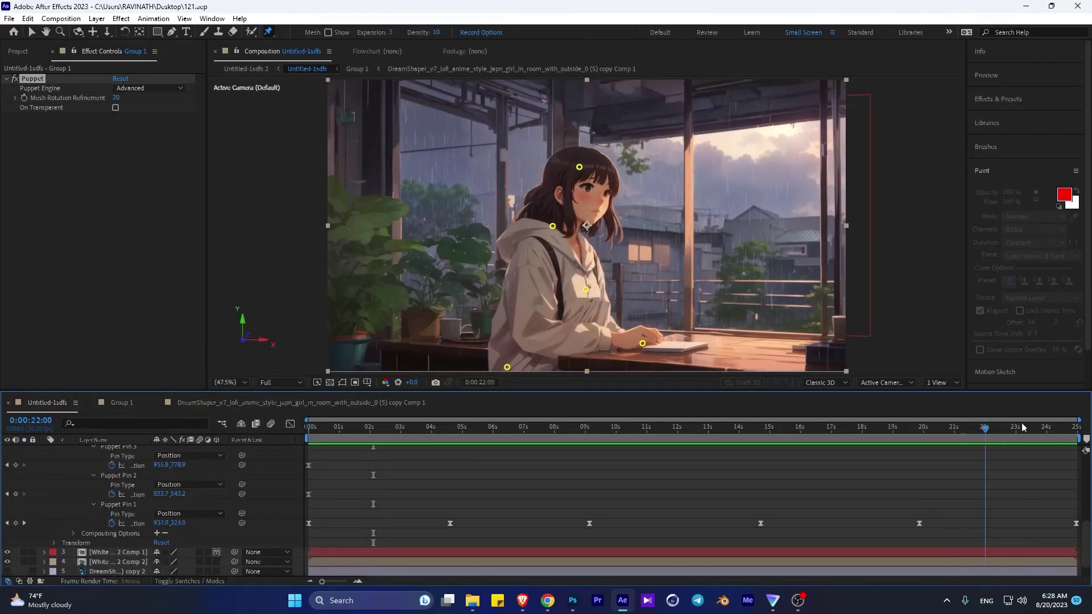
{"action": "left_click_drag", "start_coordinate": [869, 502], "coordinate": [857, 532]}
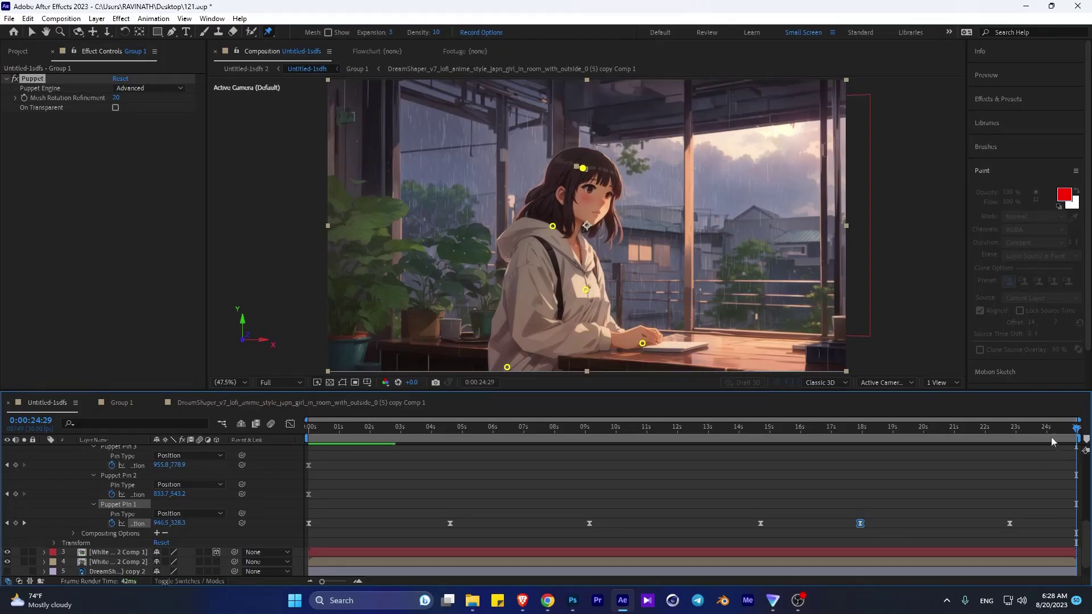
{"action": "left_click_drag", "start_coordinate": [1010, 523], "coordinate": [983, 523]}
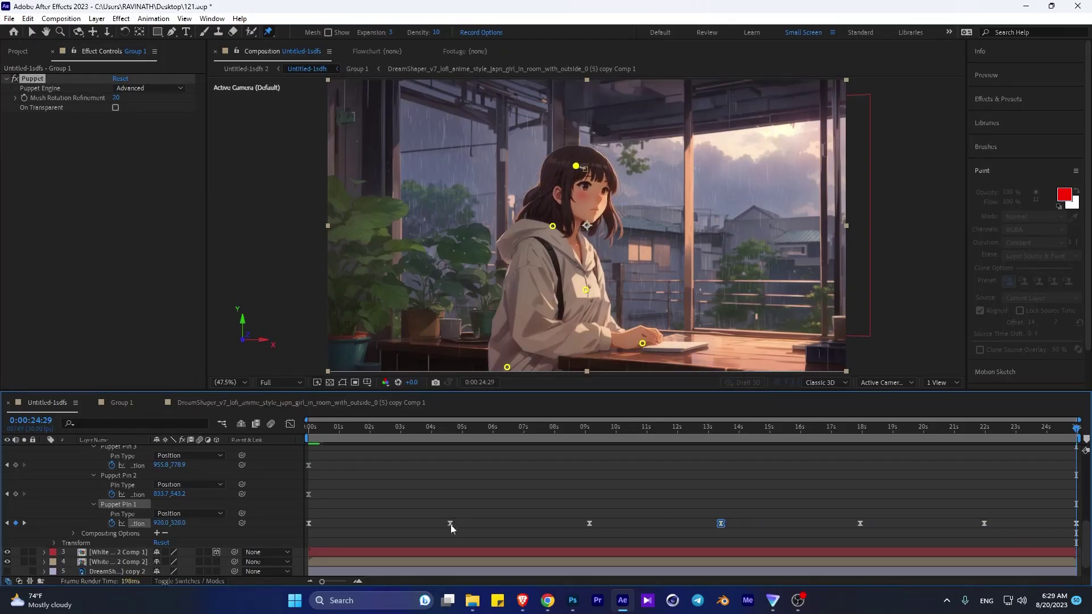
{"action": "left_click_drag", "start_coordinate": [450, 523], "coordinate": [431, 523]}
{"action": "key", "text": "space"}
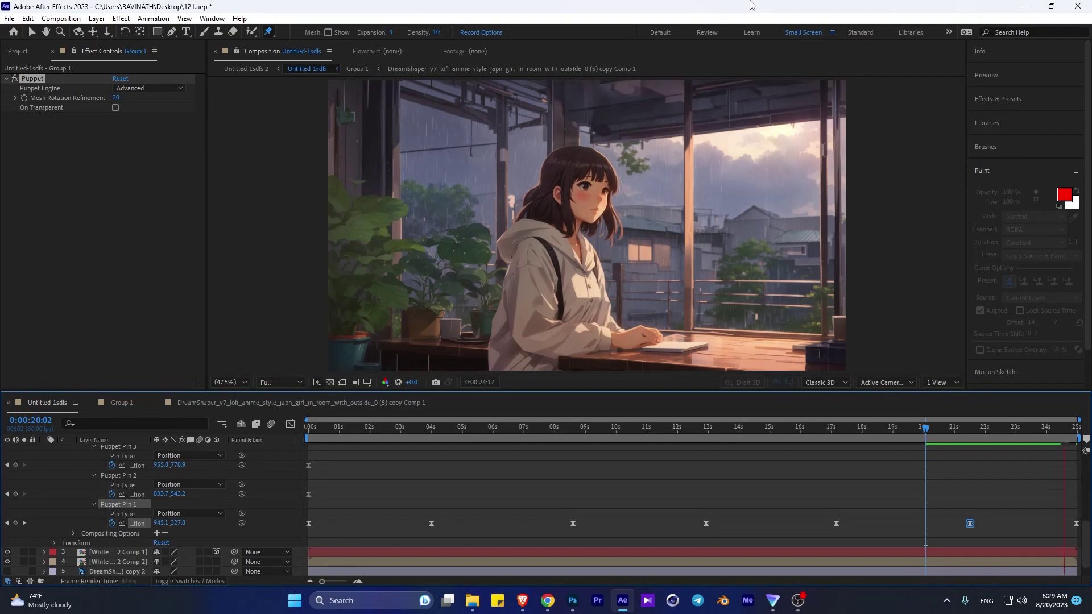
{"action": "key", "text": "h"}
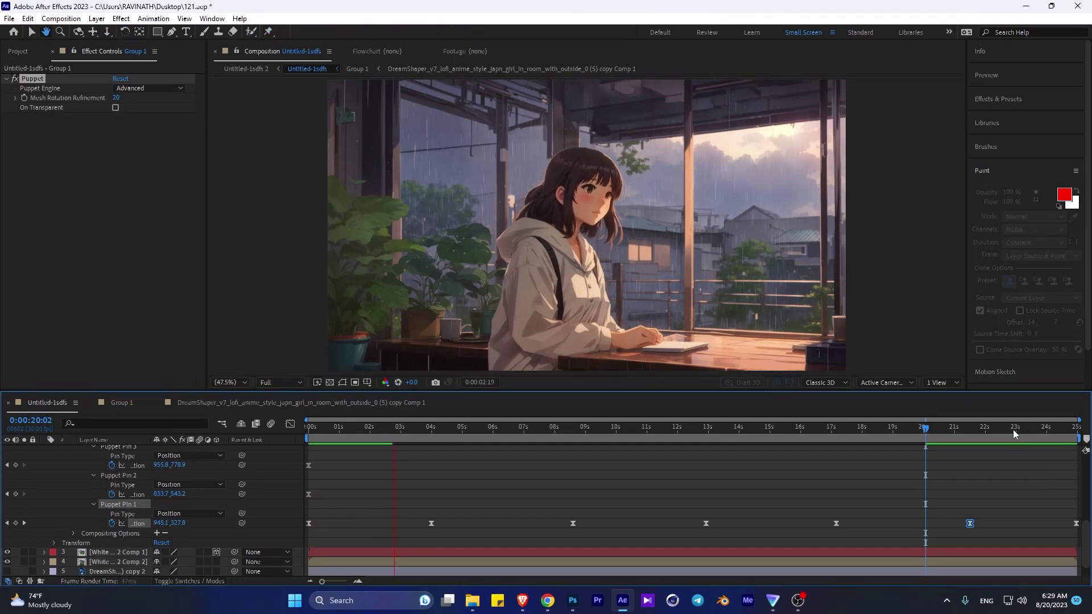
{"action": "left_click", "coordinate": [1003, 430]}
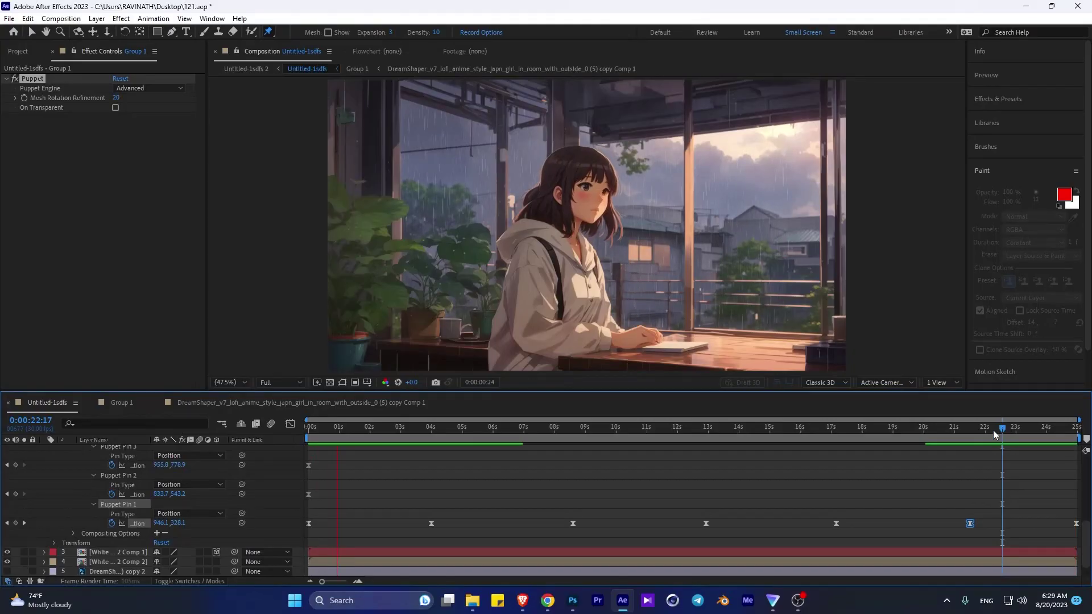
{"action": "left_click", "coordinate": [1019, 435]}
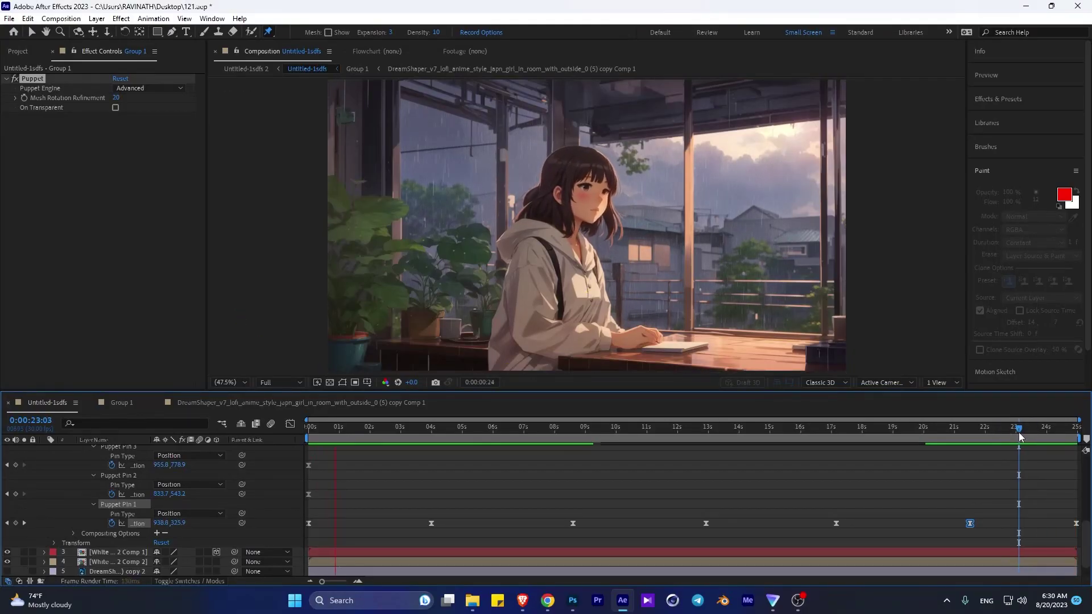
In Group 1, set the top hair layer's Wave Warp Wave Speed to 0.4 and preview.
{"action": "left_click", "coordinate": [124, 406]}
{"action": "left_click", "coordinate": [90, 452]}
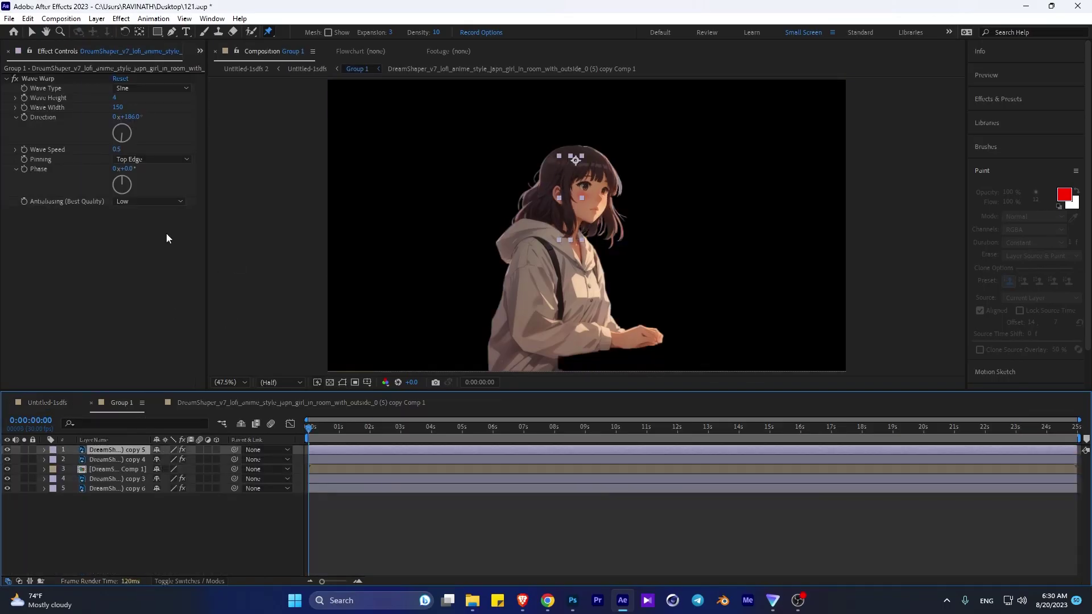
{"action": "left_click", "coordinate": [333, 428]}
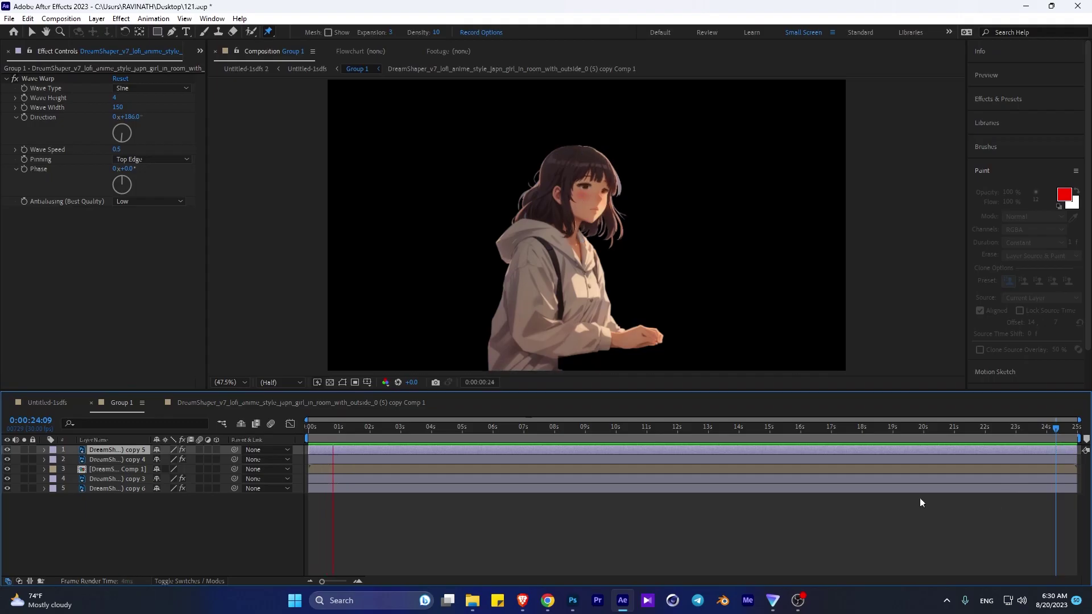
{"action": "left_click", "coordinate": [119, 150]}
{"action": "type", "text": ".4"}
{"action": "key", "text": "Return"}
{"action": "key", "text": "space"}
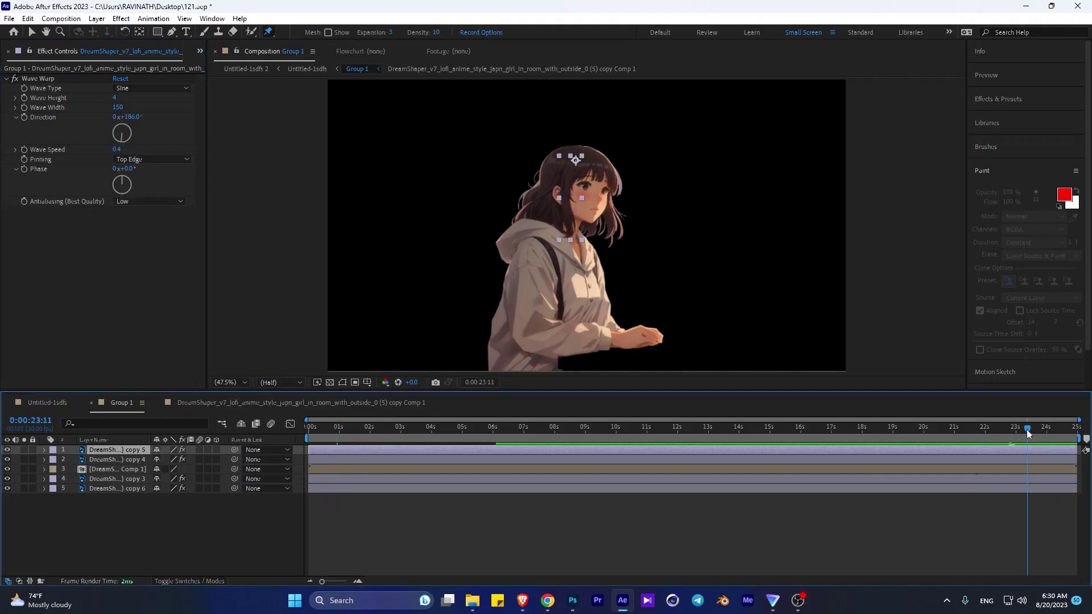
Give the fifth hair layer Wave Speed 0.4, preview, and return to Untitled-1sdfs.
{"action": "left_click", "coordinate": [93, 488]}
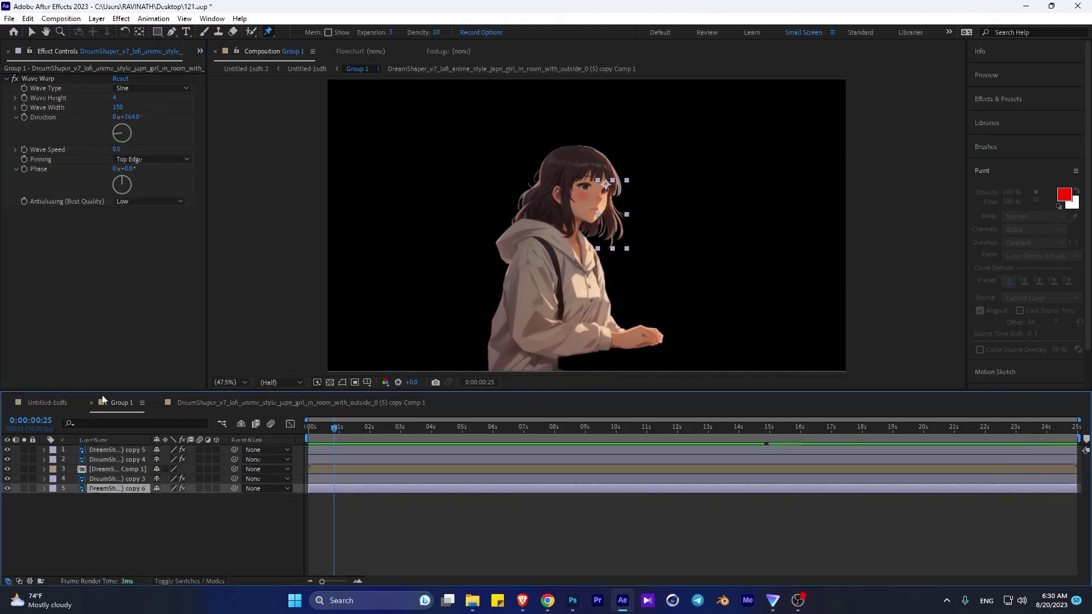
{"action": "left_click", "coordinate": [120, 149]}
{"action": "key", "text": "Return"}
{"action": "key", "text": "space"}
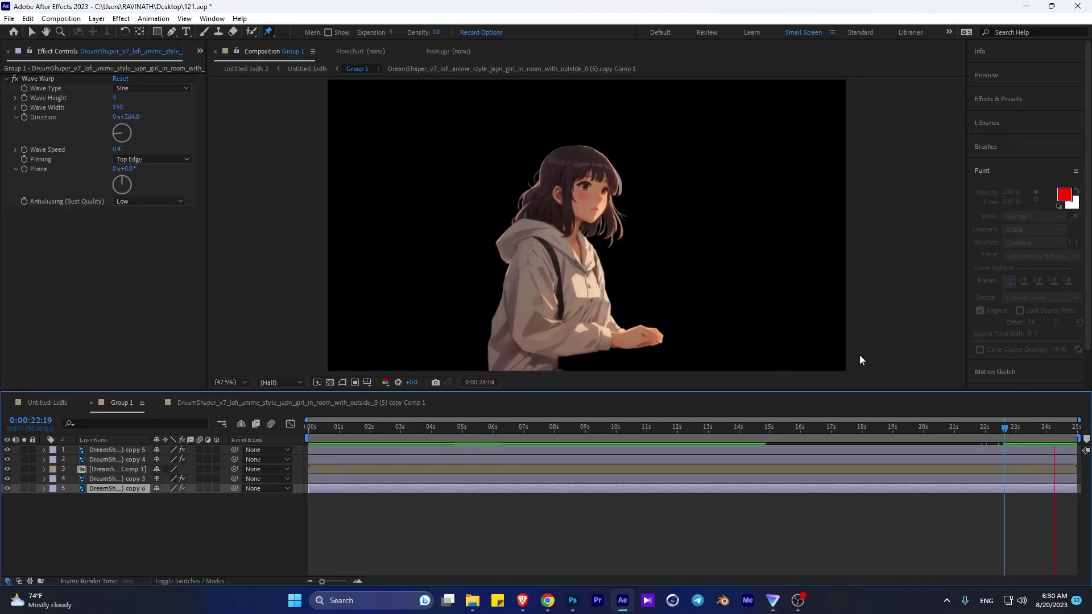
{"action": "left_click", "coordinate": [52, 403]}
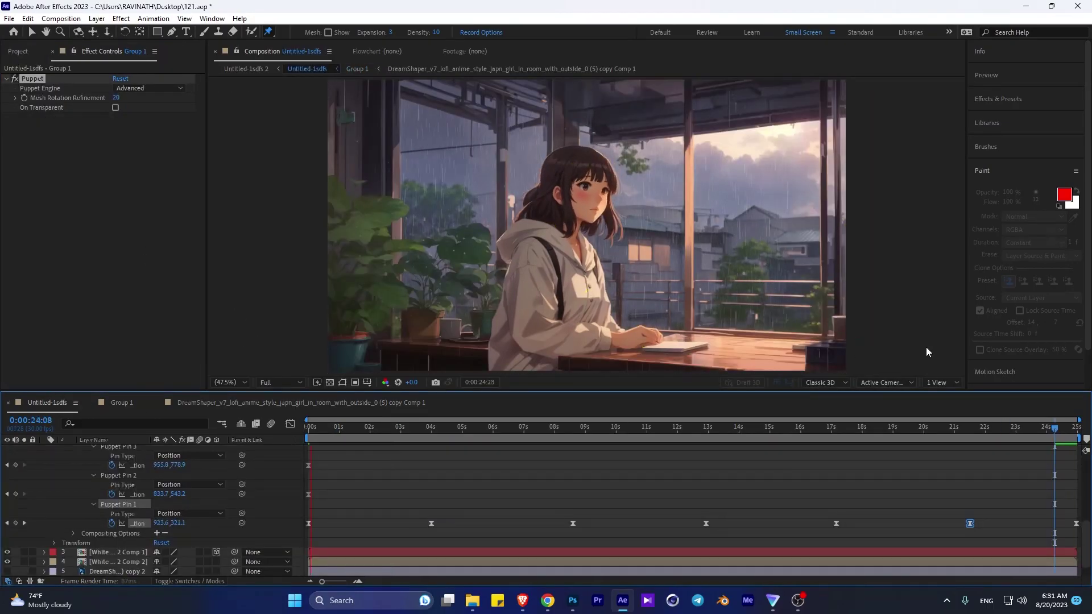
Preview the full scene, then queue the composition in Adobe Media Encoder.
{"action": "key", "text": "space"}
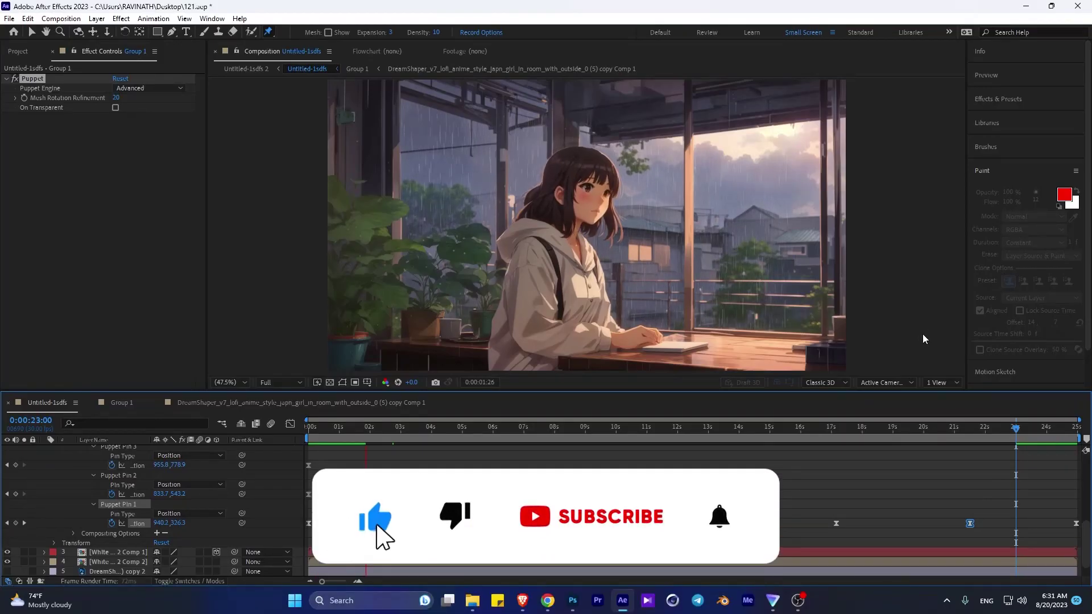
{"action": "key", "text": "space"}
{"action": "left_click", "coordinate": [61, 18]}
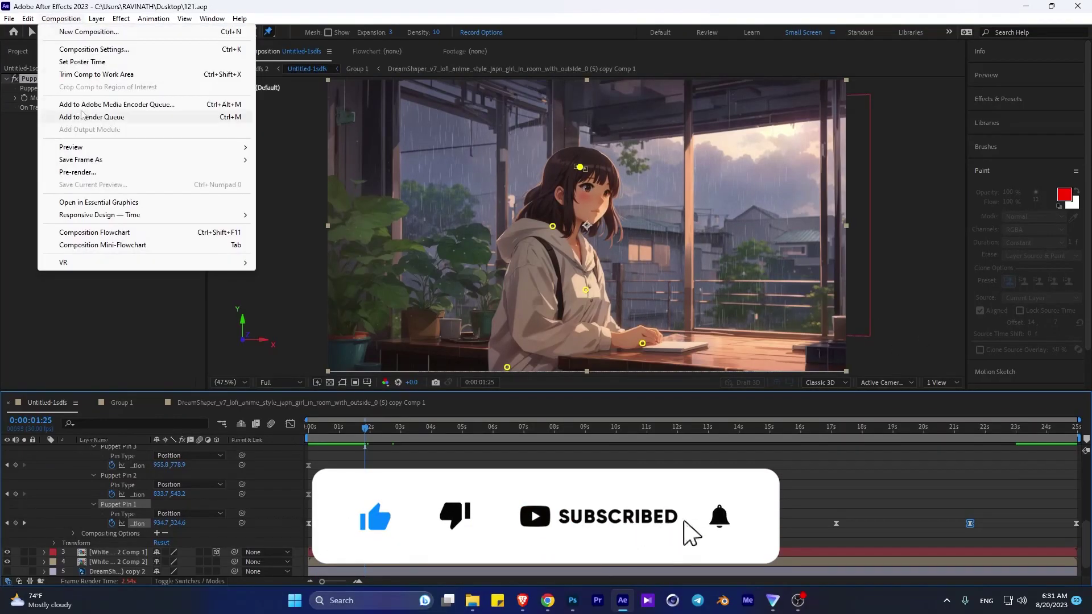
{"action": "key", "text": "Escape"}
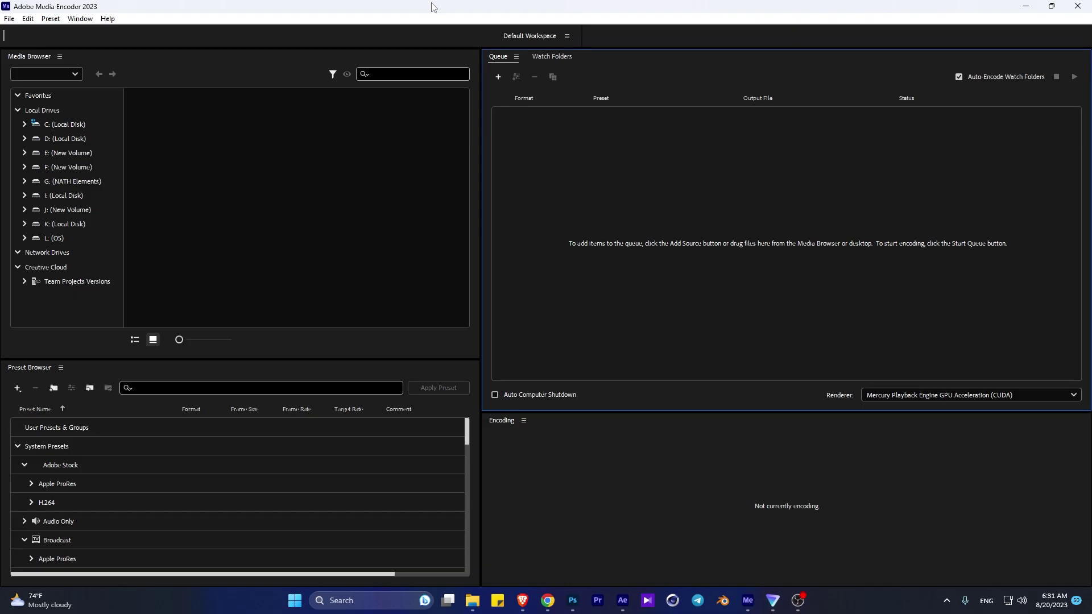
Set the H.264 output name to 1211.mp4 on the Desktop and start the encoding queue.
{"action": "left_click", "coordinate": [672, 139]}
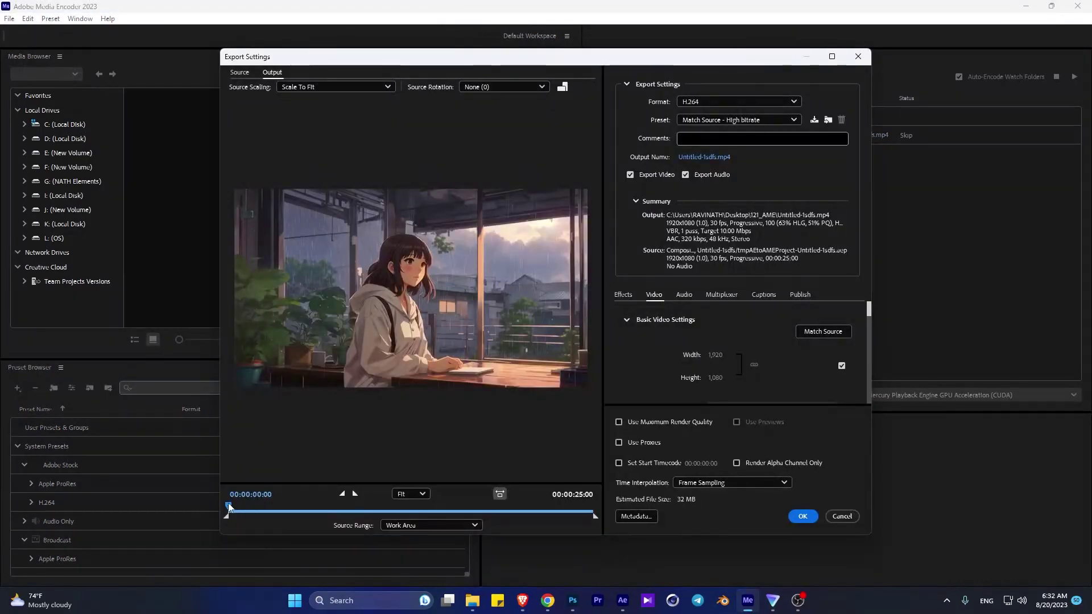
{"action": "left_click", "coordinate": [703, 157]}
{"action": "type", "text": "1"}
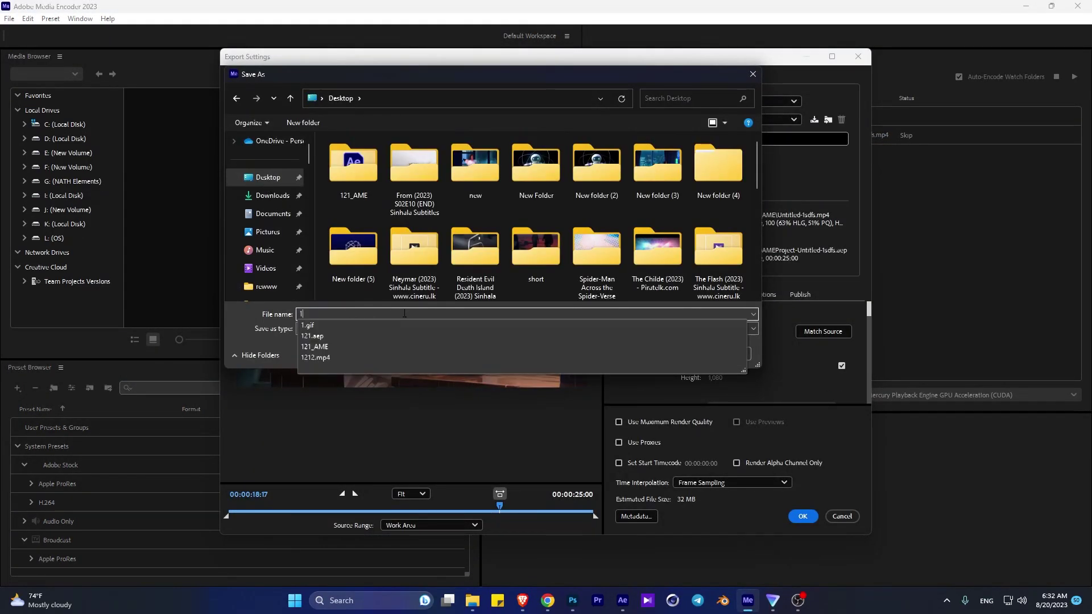
{"action": "type", "text": "211"}
{"action": "key", "text": "Return"}
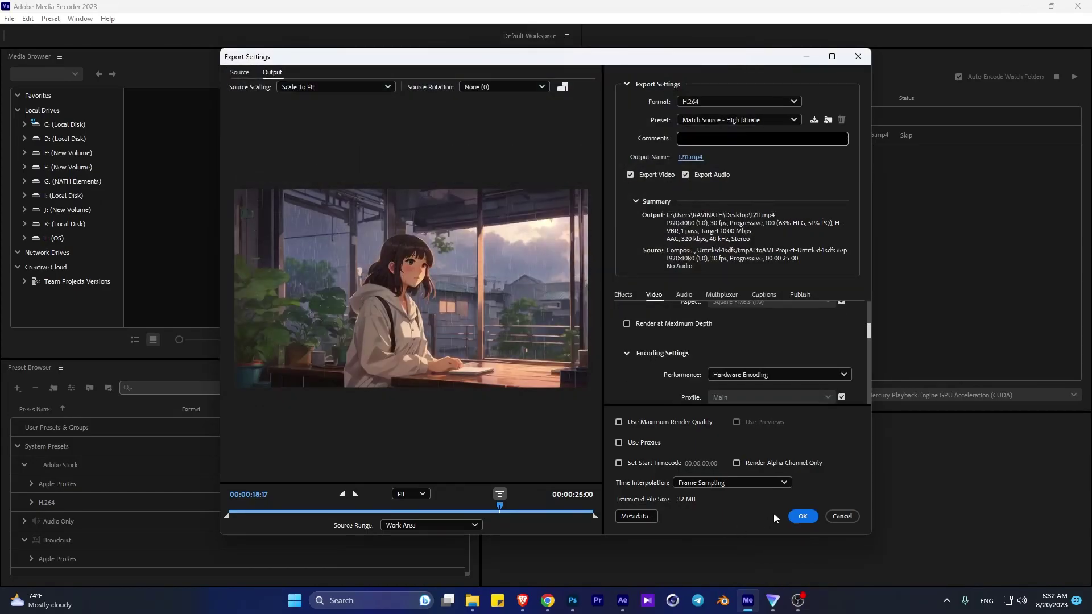
{"action": "left_click", "coordinate": [802, 516]}
{"action": "left_click", "coordinate": [1072, 76]}
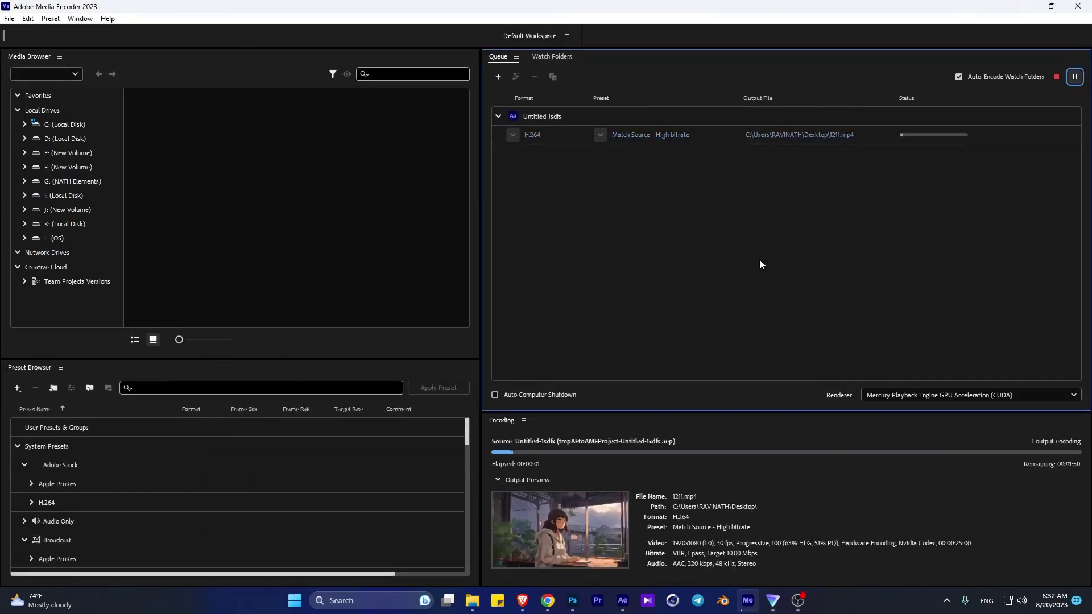